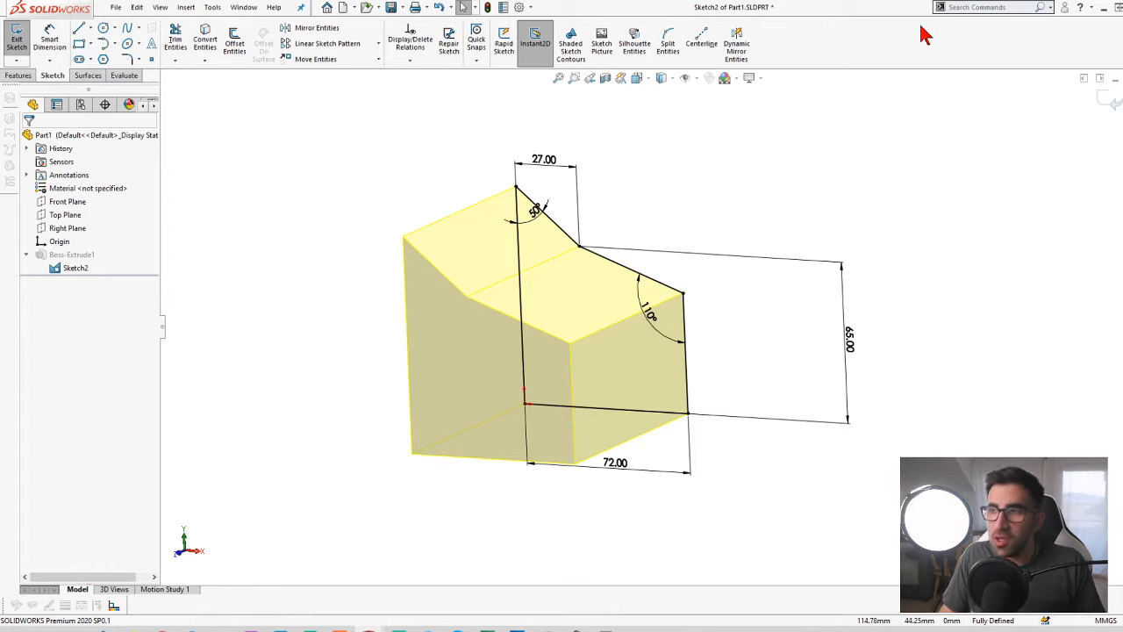
Exit the profile sketch and delete the Boss-Extrude1 feature while keeping its sketch
left_click(1109, 101)
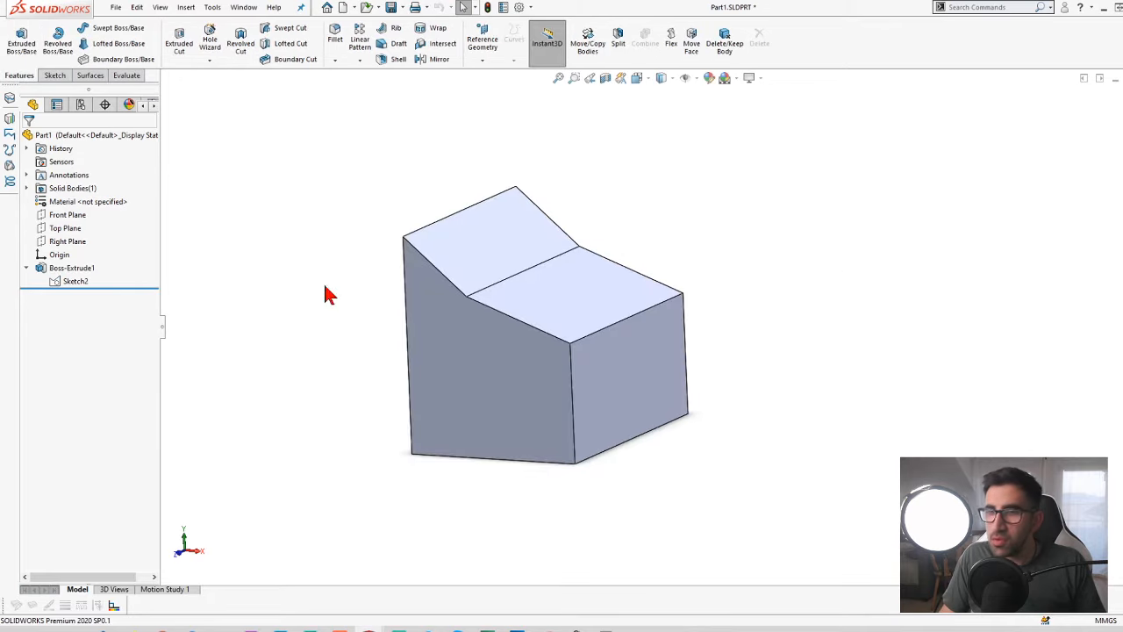
left_click(54, 270)
left_click(27, 269)
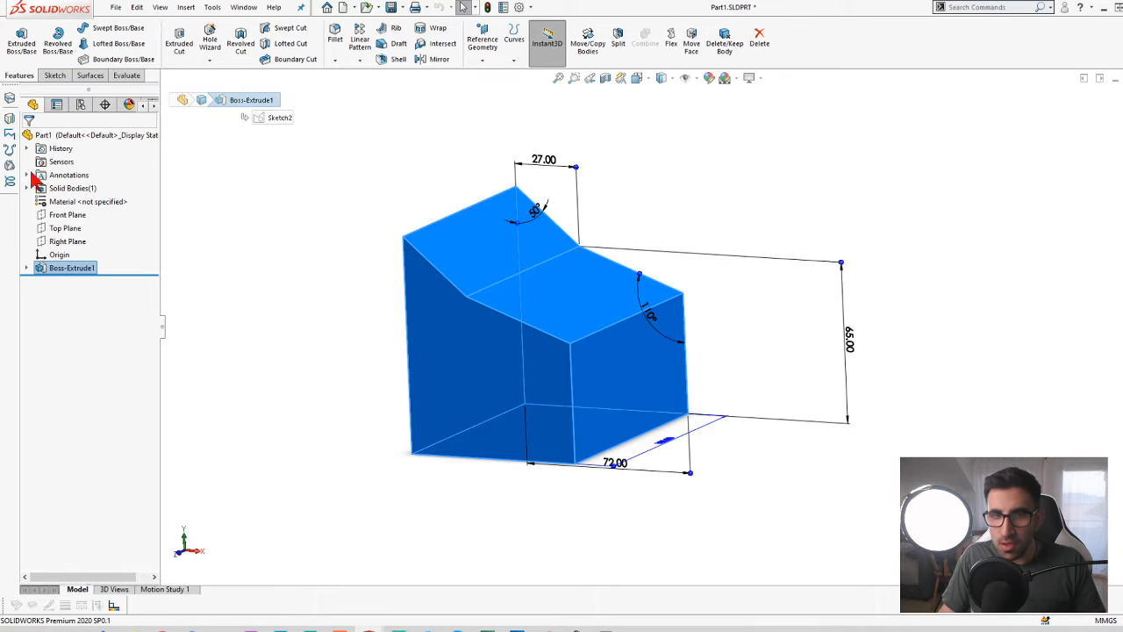
left_click(266, 267)
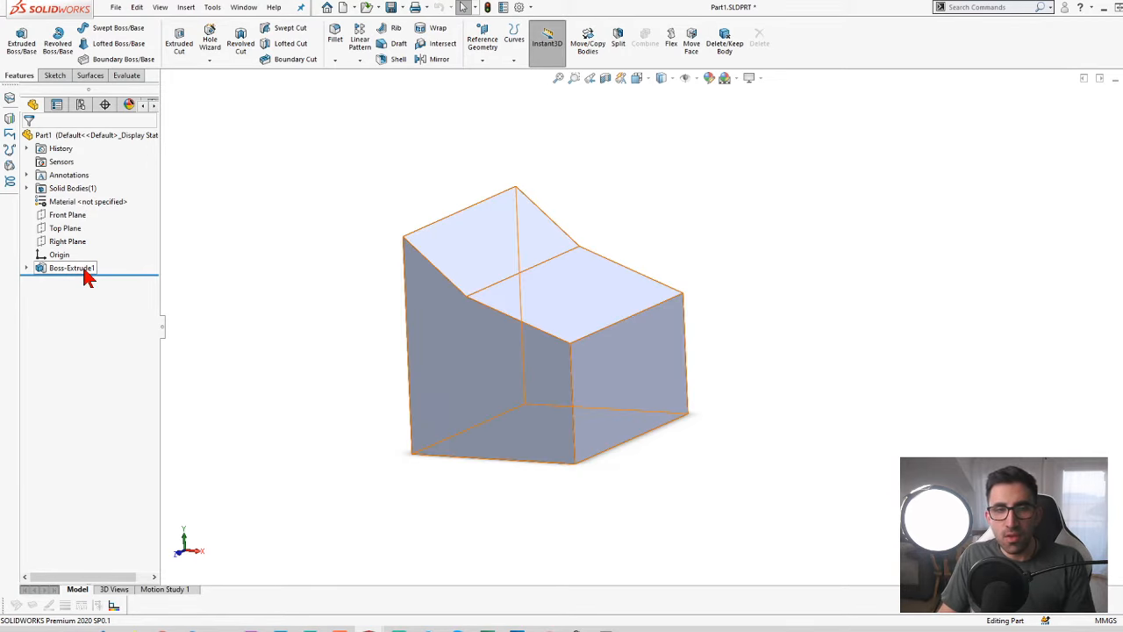
left_click(72, 268)
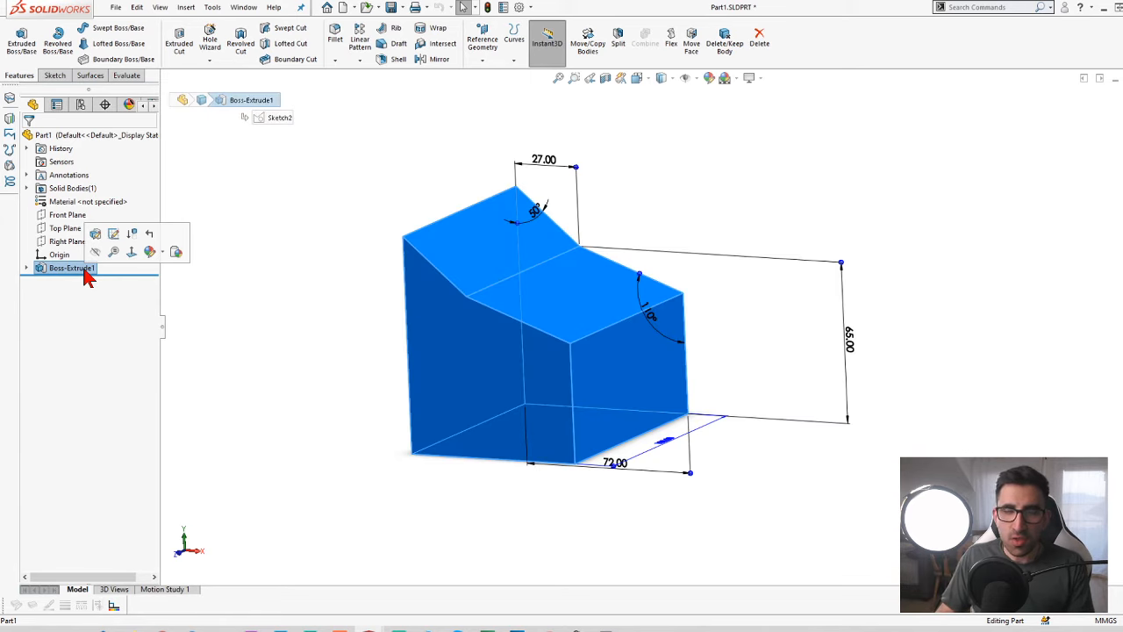
key("Delete")
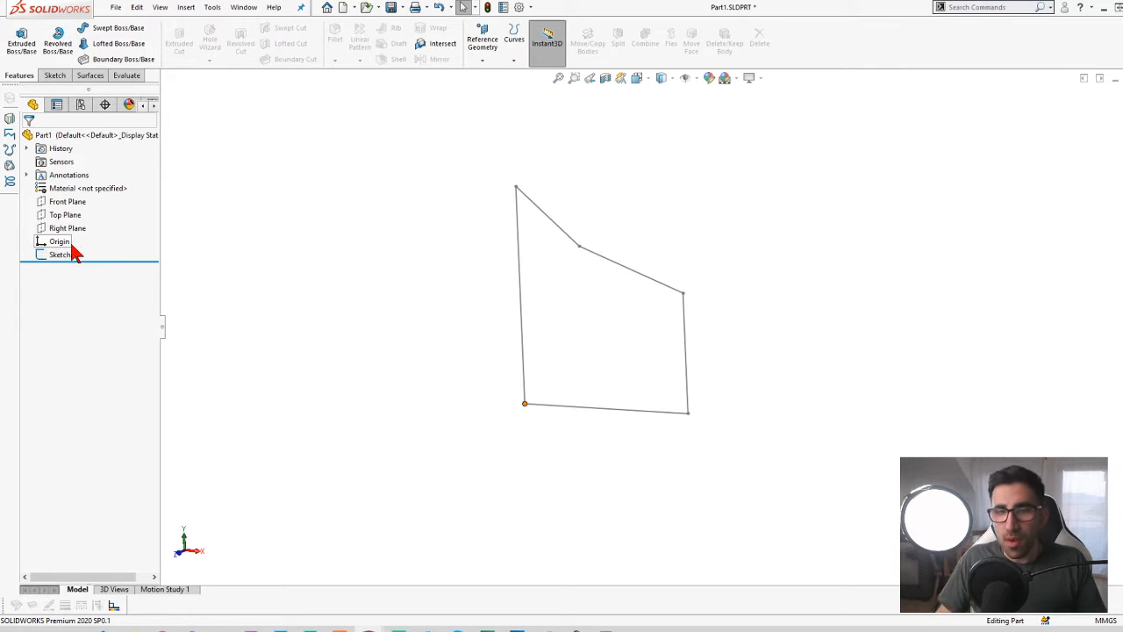
Set up a 360-degree Revolve of Sketch2 using the profile's long vertical line as the axis of revolution
left_click(61, 253)
mouse_move(533, 378)
middle_mouse_down()
mouse_move(716, 332)
mouse_move(602, 334)
mouse_move(557, 409)
mouse_move(562, 421)
middle_mouse_up()
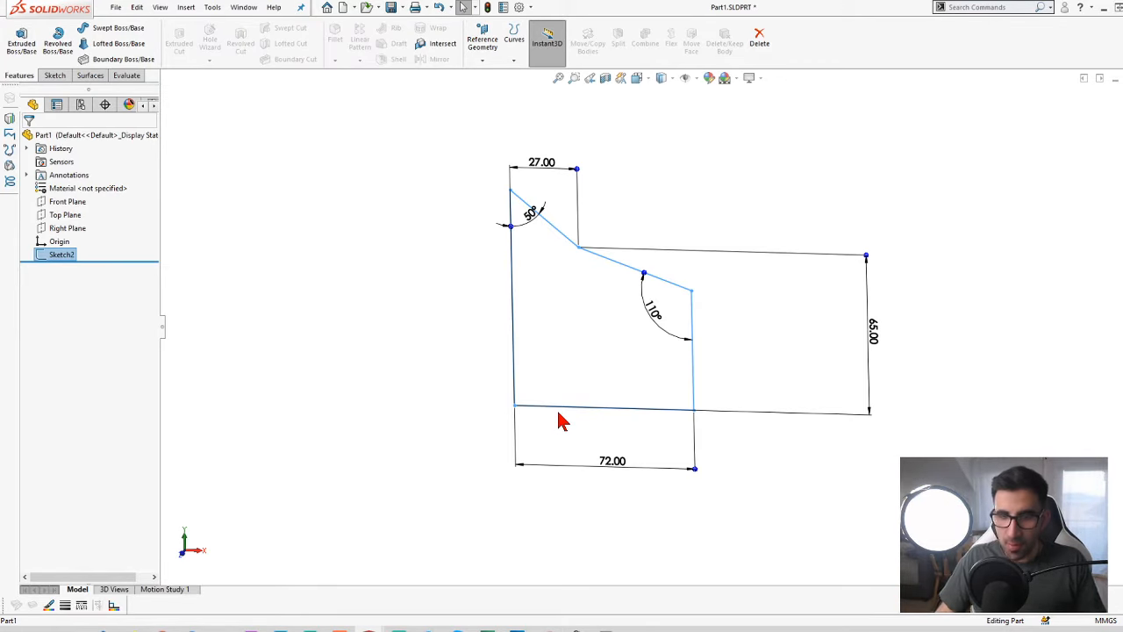
left_click(373, 347)
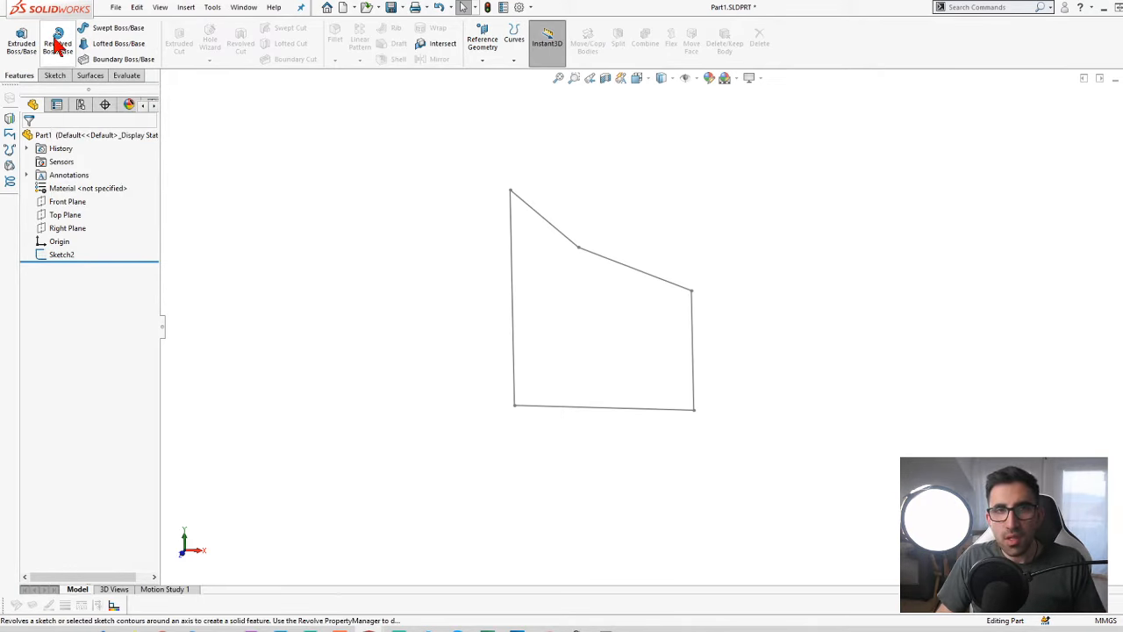
left_click(58, 44)
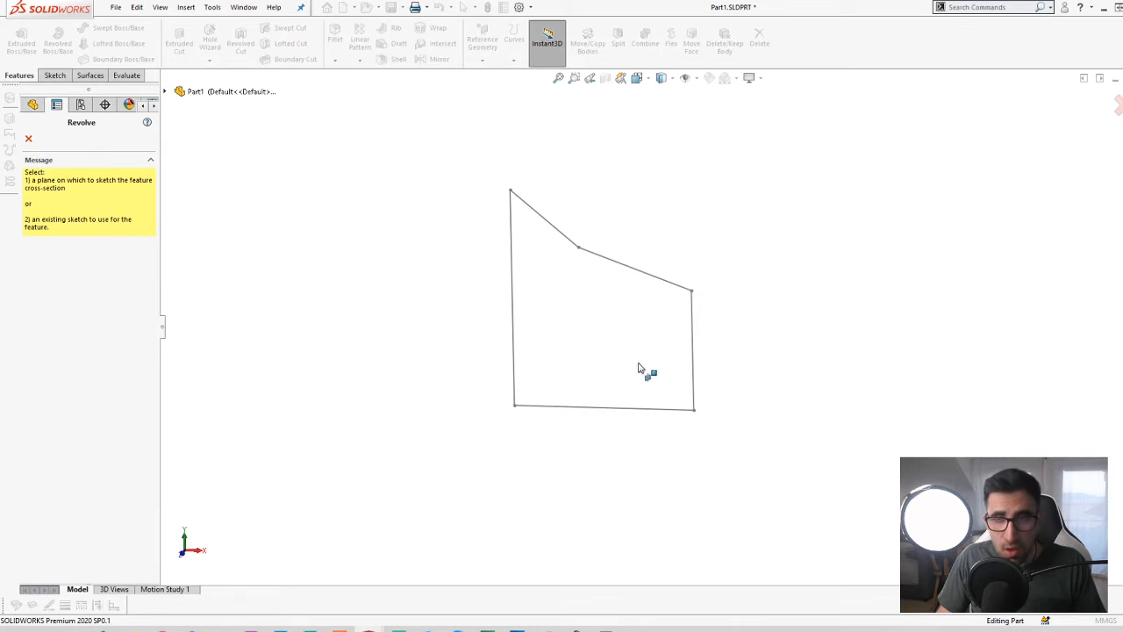
left_click(513, 313)
key("Return")
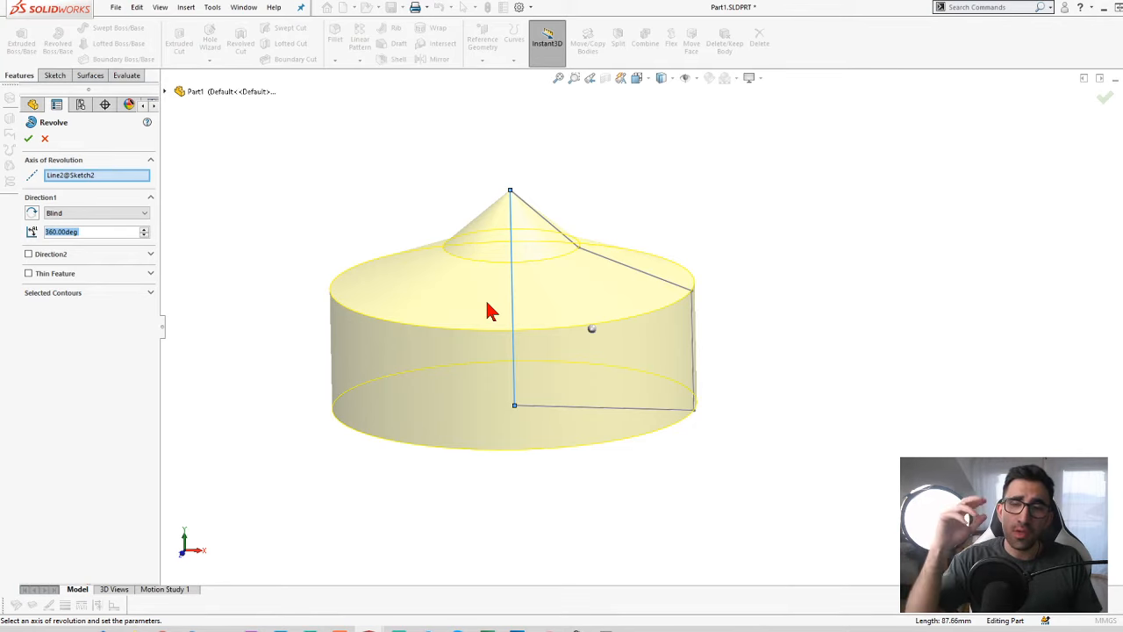
scroll(557, 351, "down", 2)
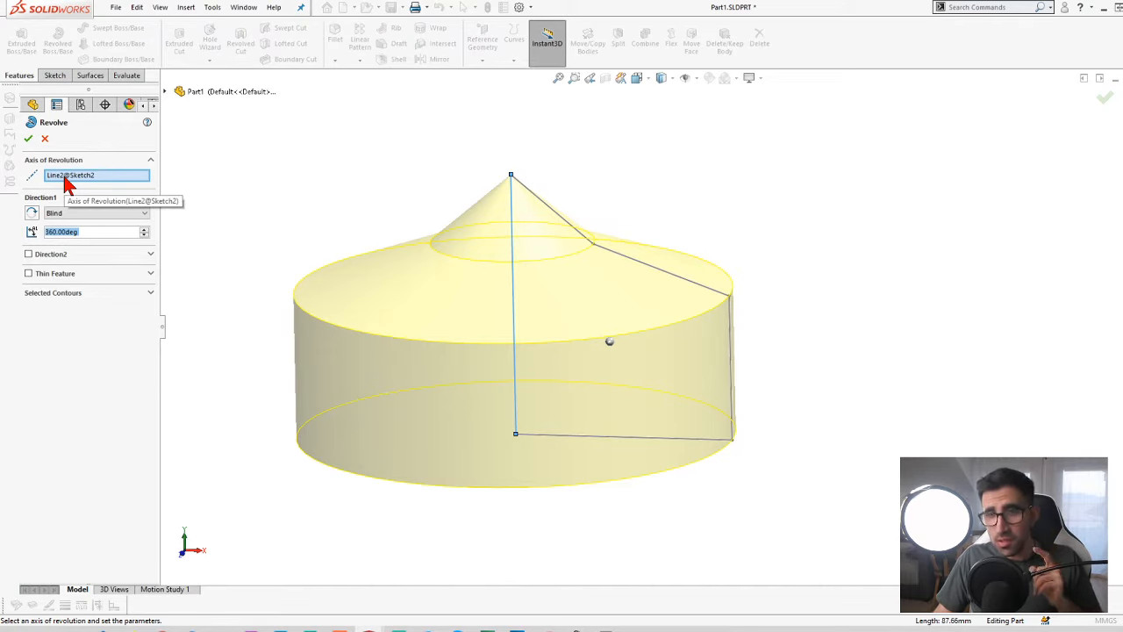
middle_click_drag(611, 293, 606, 342)
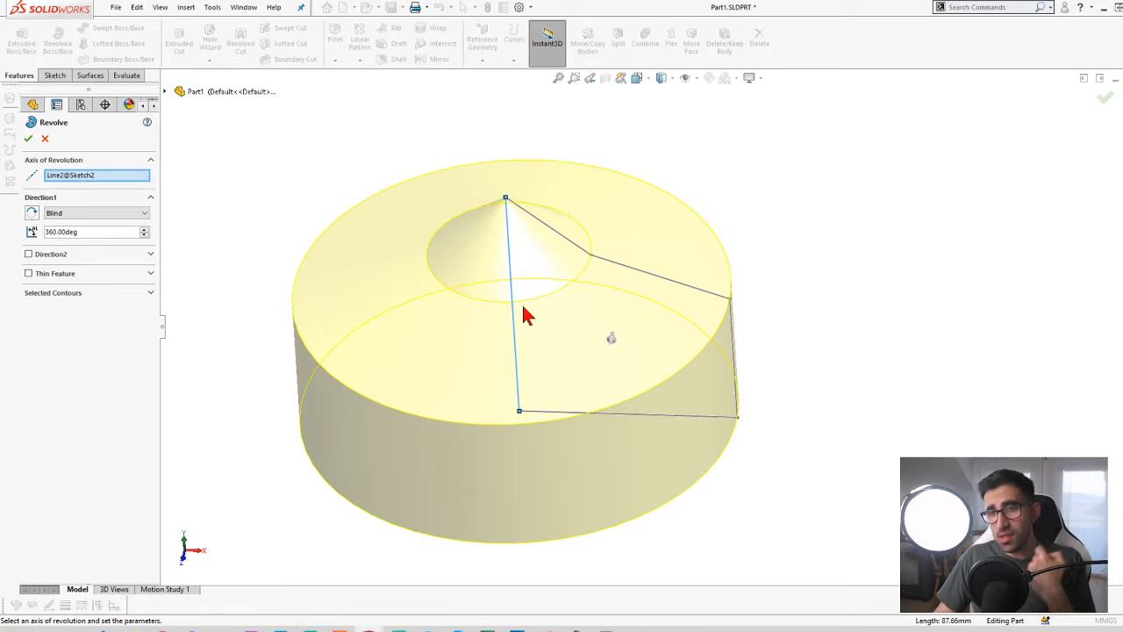
Replace the axis of revolution with the profile's horizontal base line and preview the revolved shape
left_click(83, 177)
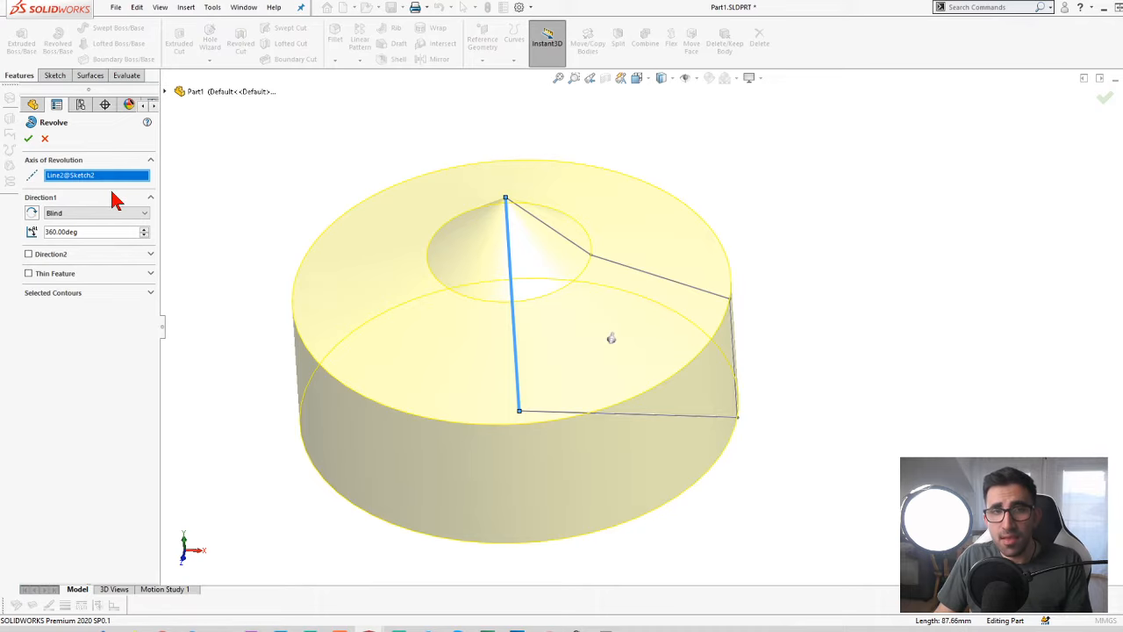
key("Delete")
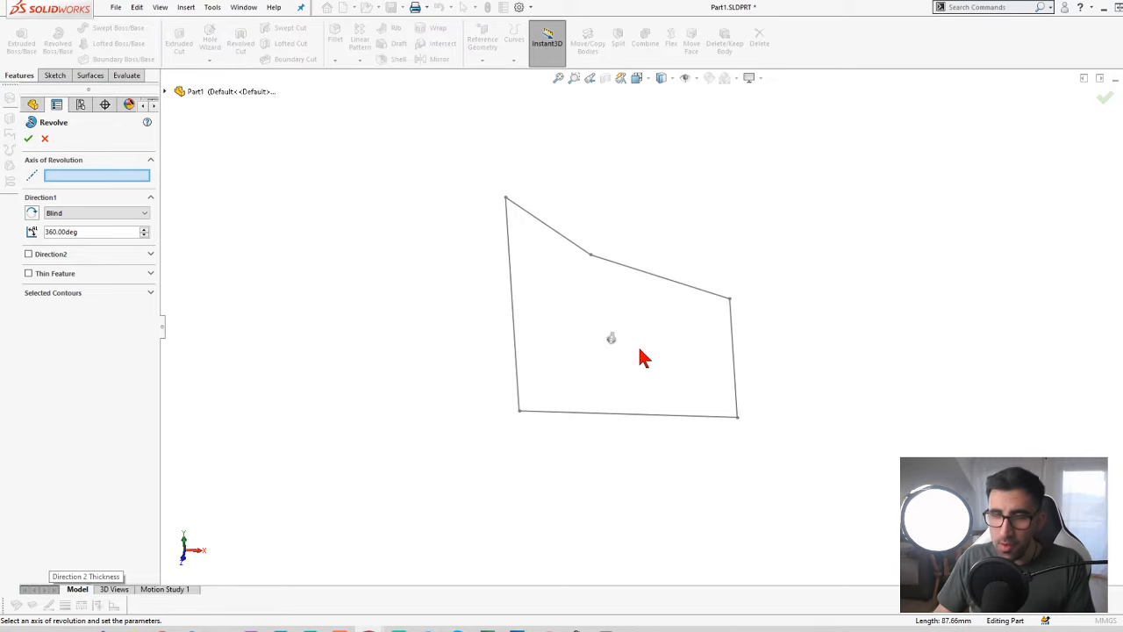
left_click(653, 422)
mouse_move(662, 421)
middle_mouse_down()
mouse_move(728, 459)
mouse_move(668, 228)
mouse_move(851, 424)
mouse_move(792, 241)
mouse_move(729, 383)
mouse_move(851, 339)
mouse_move(808, 313)
middle_mouse_up()
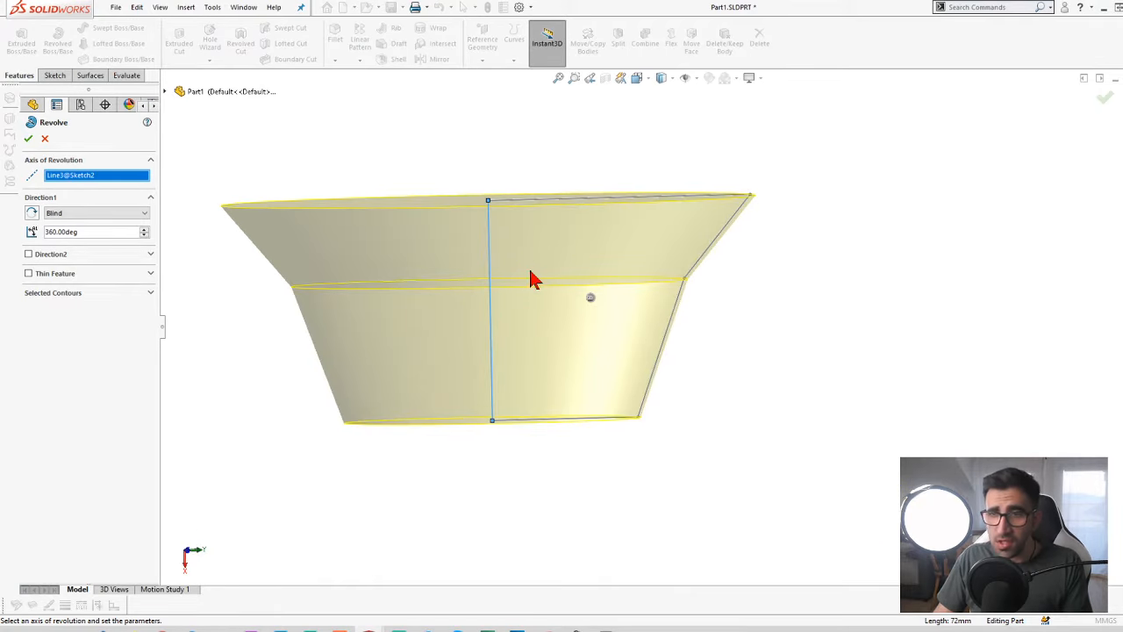
middle_click_drag(519, 288, 514, 353)
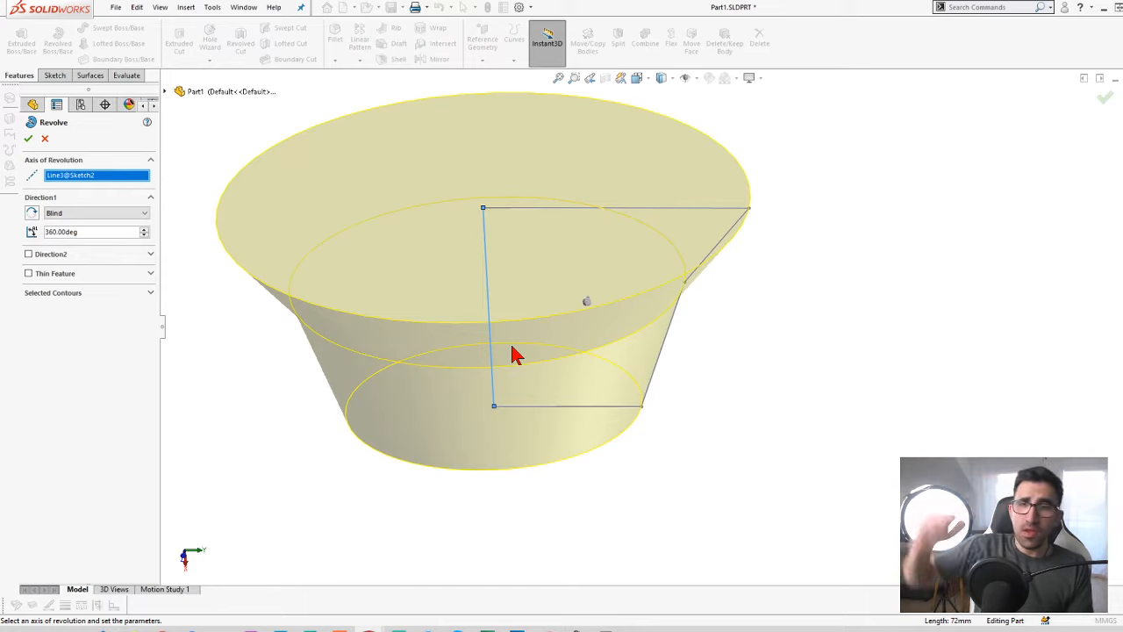
Clear the base line and pick the profile's short vertical line as the axis of revolution
left_click(488, 265)
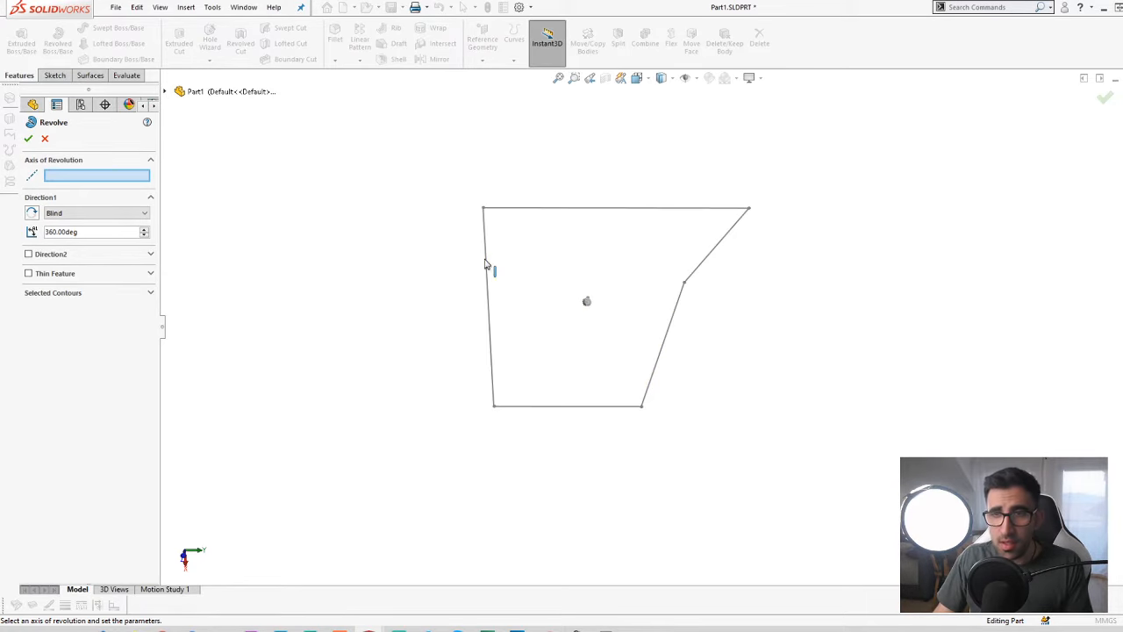
left_click(539, 210)
mouse_move(539, 211)
middle_mouse_down()
mouse_move(518, 291)
mouse_move(602, 178)
mouse_move(609, 218)
middle_mouse_up()
left_click(598, 209)
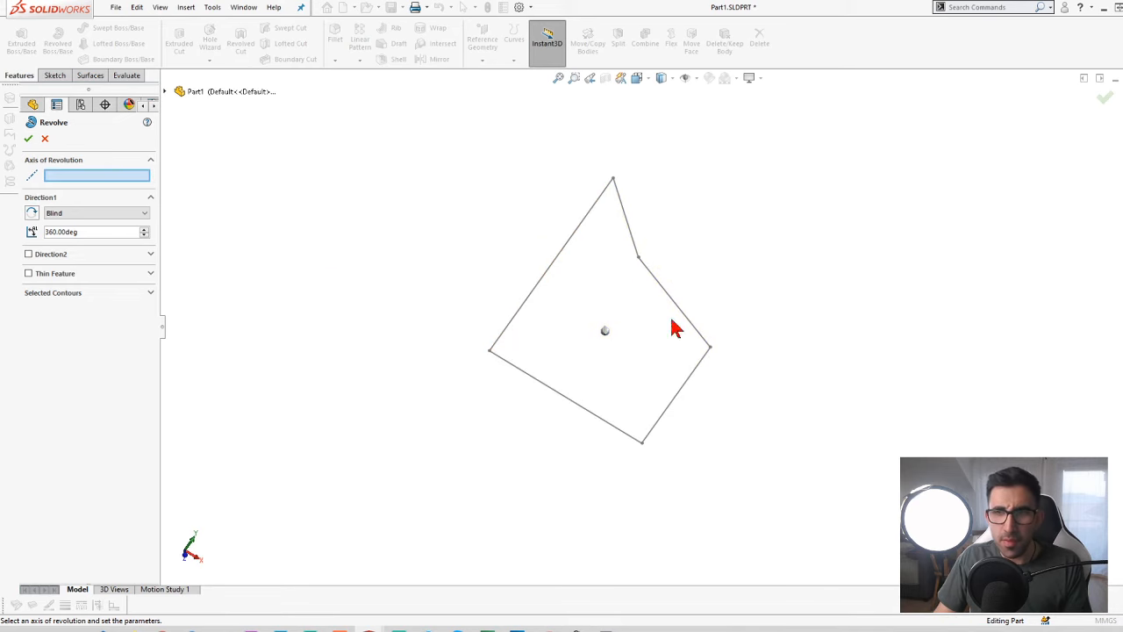
left_click(700, 362)
mouse_move(749, 454)
middle_mouse_down()
mouse_move(689, 449)
mouse_move(655, 394)
mouse_move(780, 301)
mouse_move(735, 298)
mouse_move(740, 339)
middle_mouse_up()
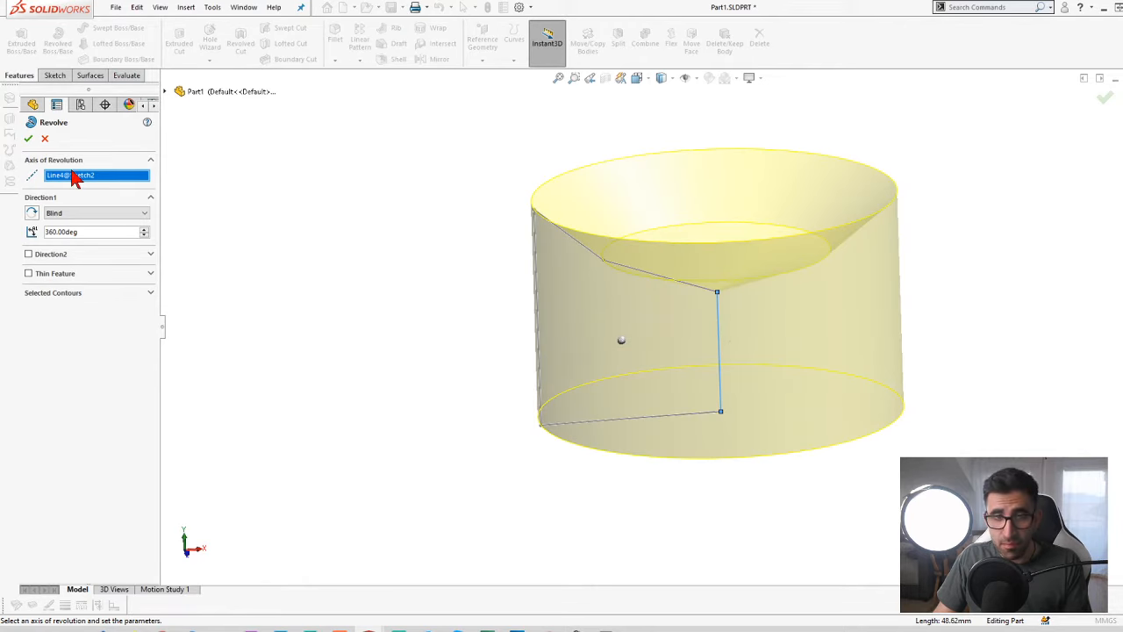
Clear the axis and try each of the profile's two sloped lines as the axis of revolution
key("Delete")
middle_click_drag(719, 281, 780, 300)
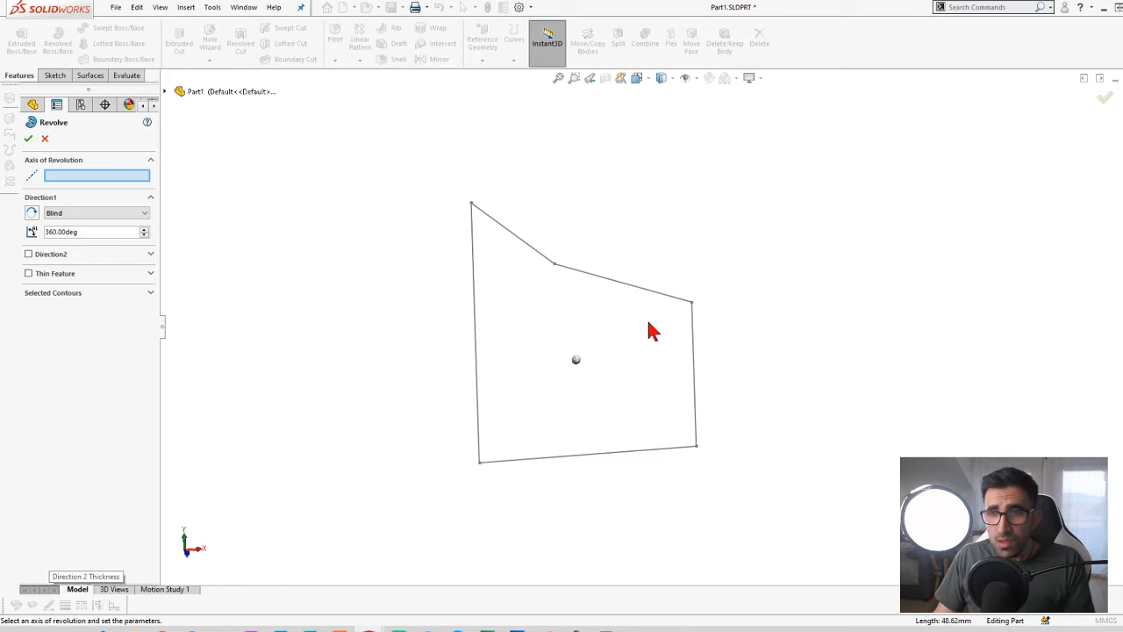
mouse_move(795, 361)
middle_mouse_down()
mouse_move(734, 368)
mouse_move(626, 317)
middle_mouse_up()
left_click(586, 271)
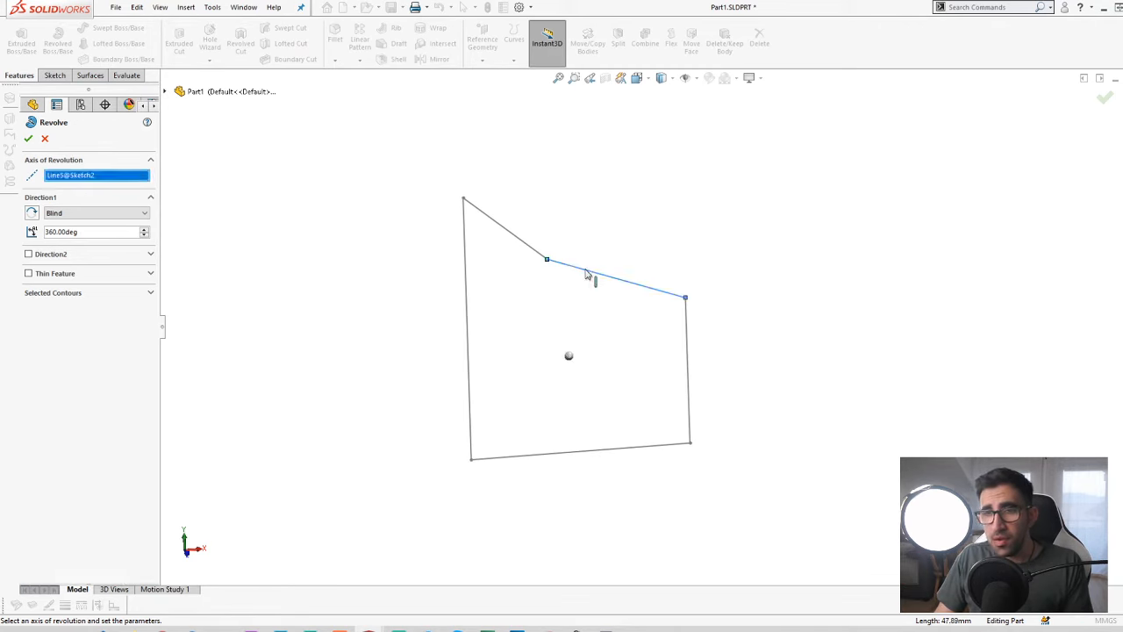
scroll(655, 351, "up", 2)
scroll(666, 324, "down", 4)
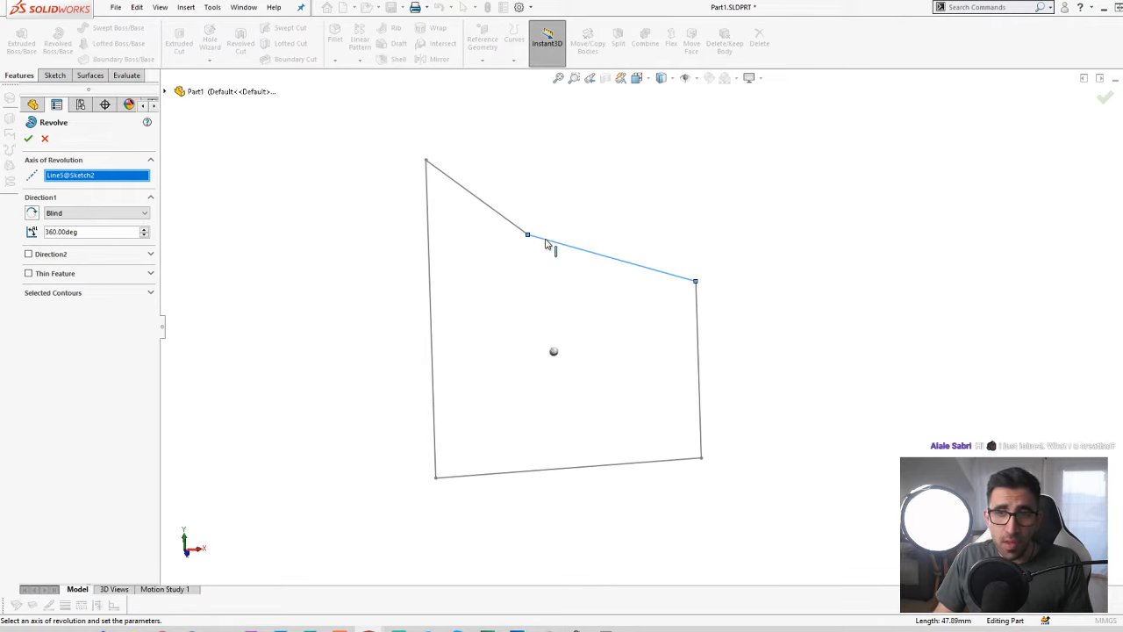
left_click(491, 213)
left_click(495, 216)
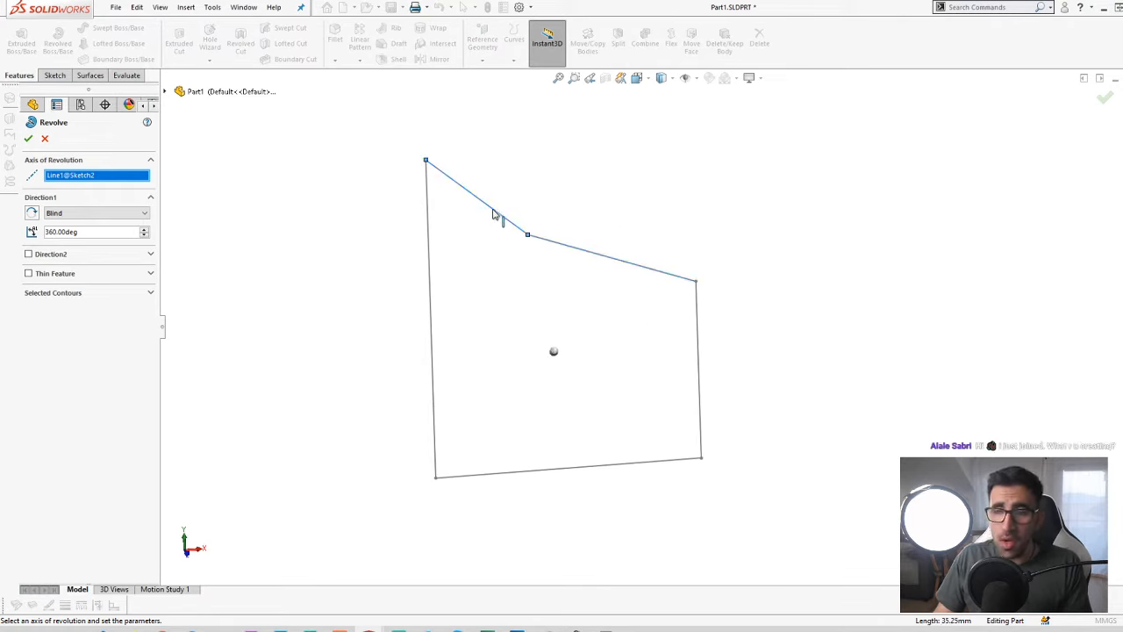
left_click(494, 214)
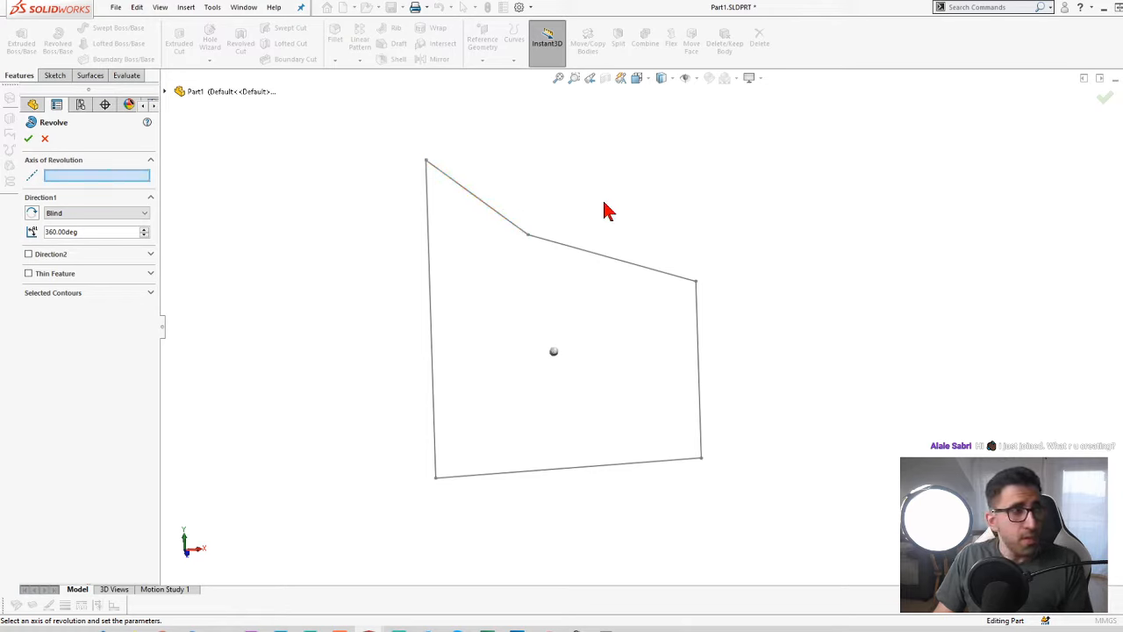
key("Left")
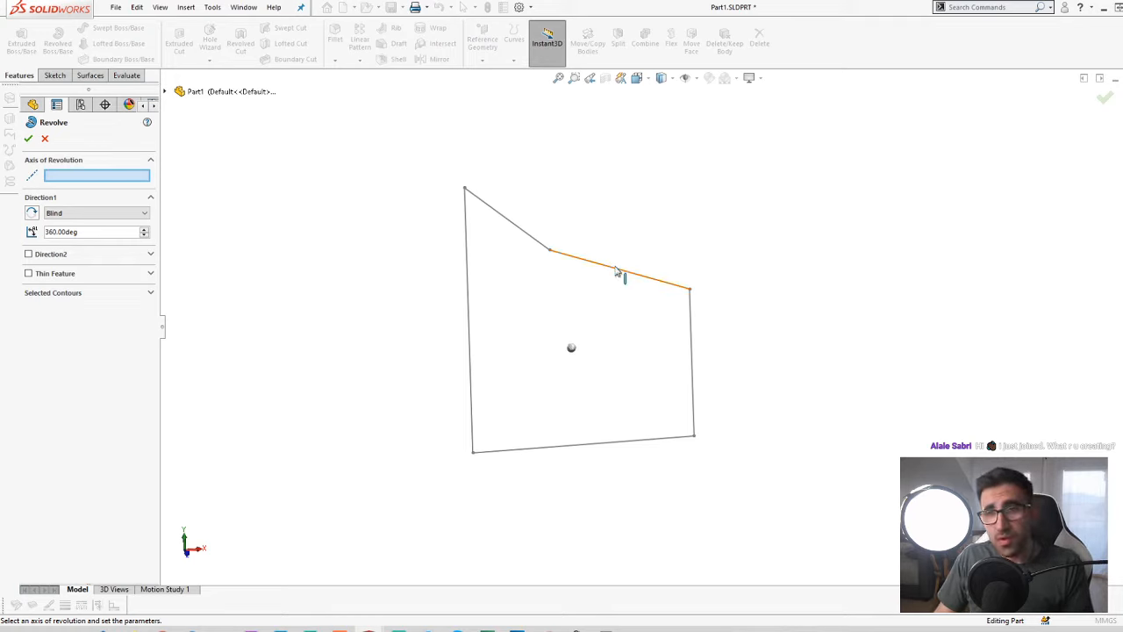
Revolve the profile 360 degrees about its short vertical line into a solid body
middle_click_drag(655, 225, 614, 298)
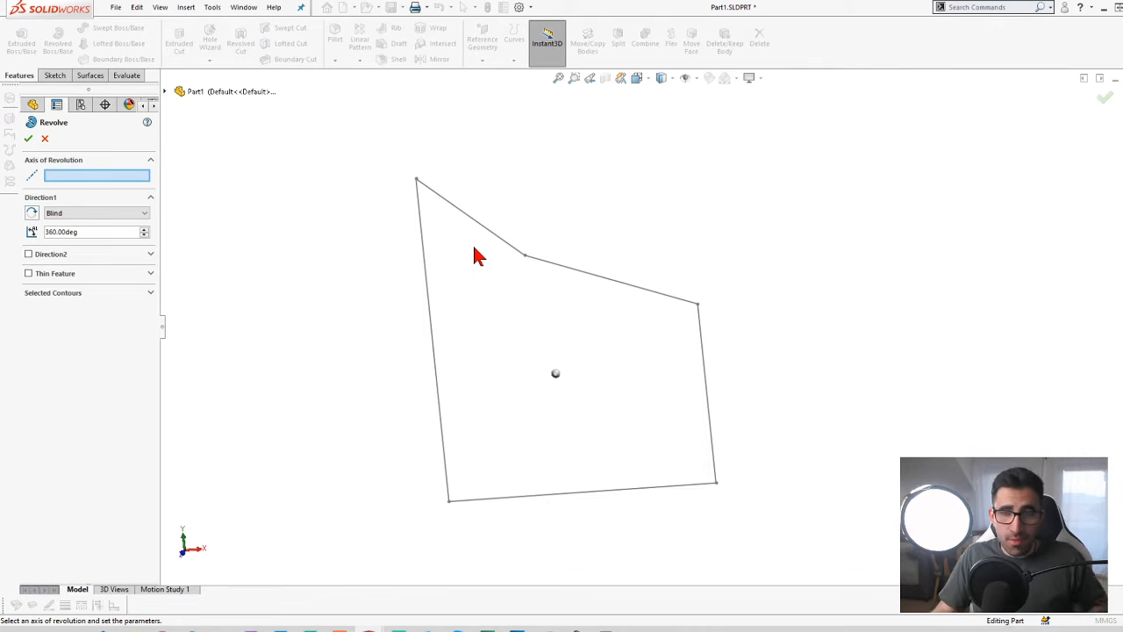
left_click(703, 339)
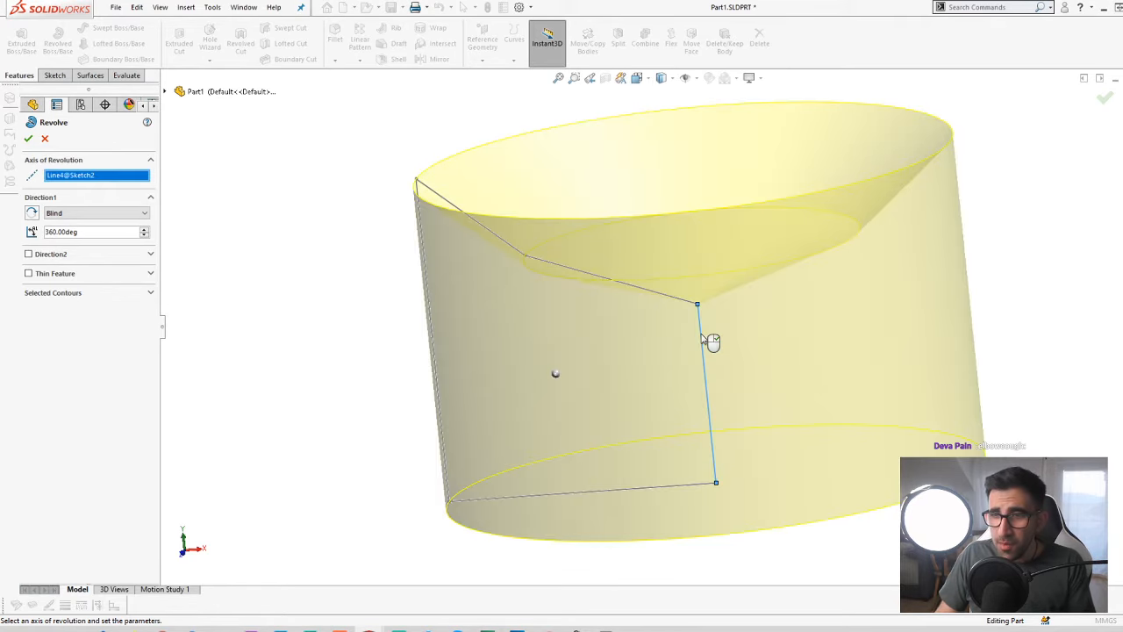
left_click(709, 341)
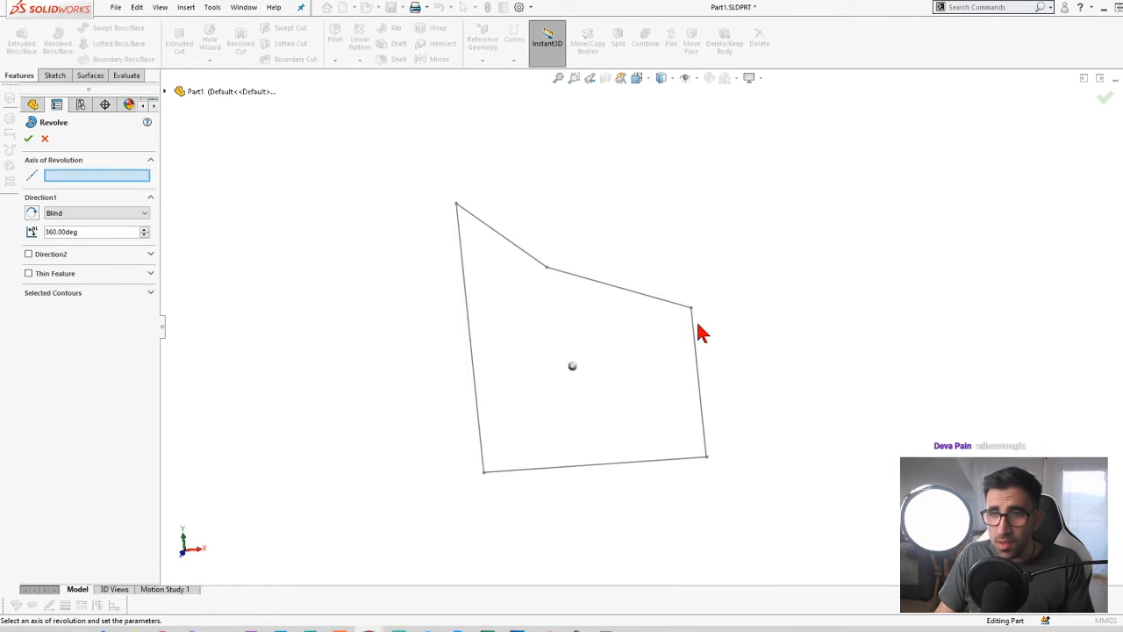
left_click(697, 327)
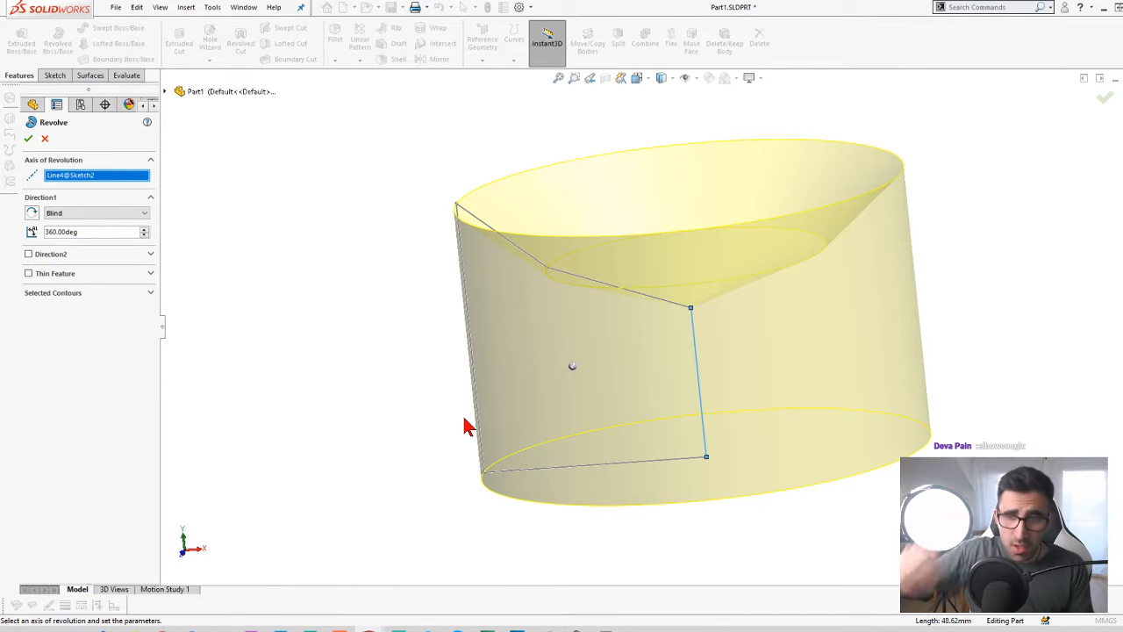
left_click(644, 294)
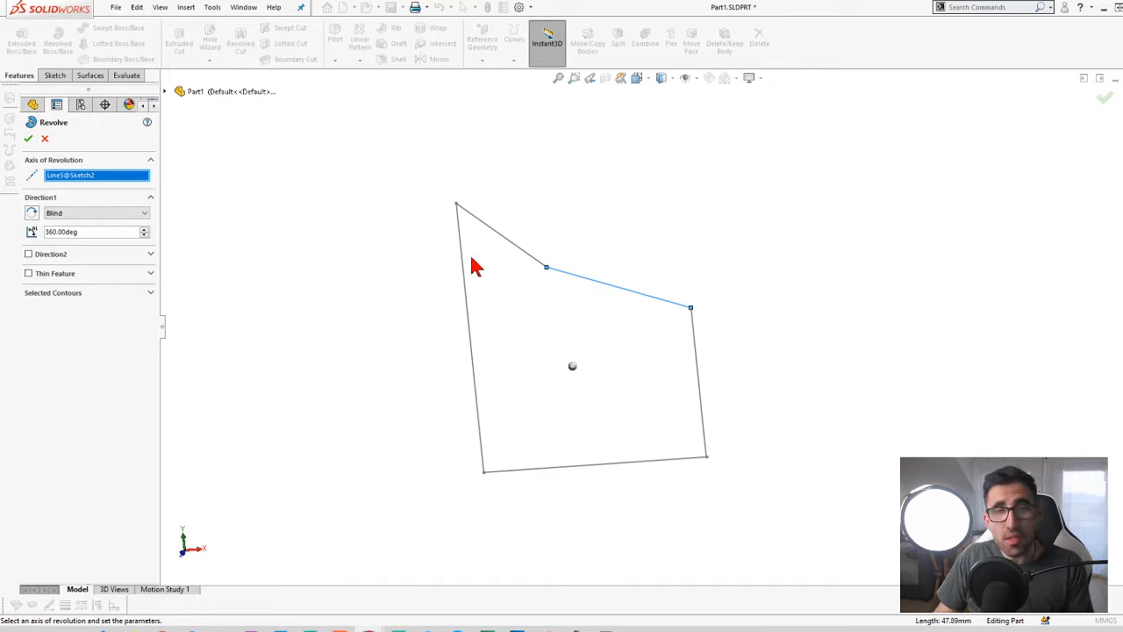
left_click(644, 300)
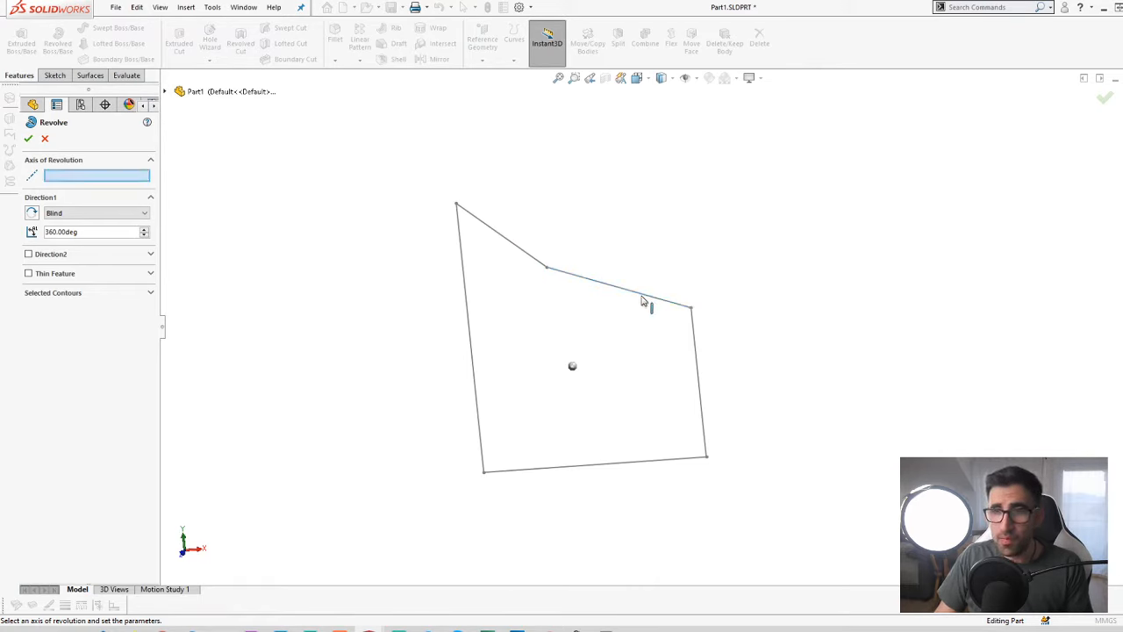
left_click(698, 331)
left_click(28, 139)
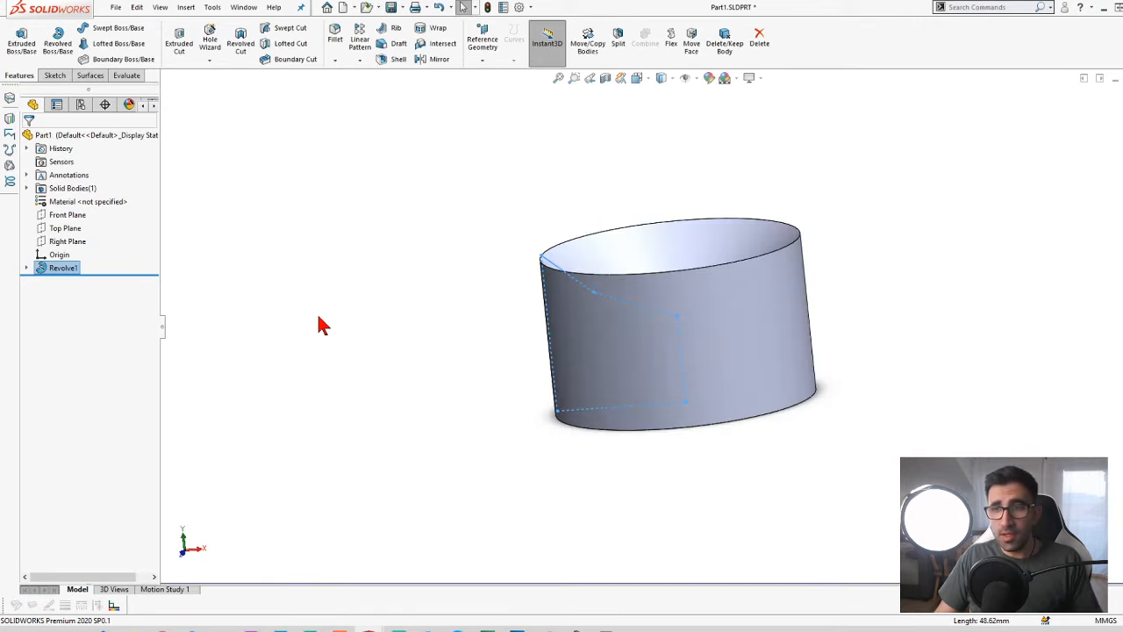
Inspect the revolved solid and remove the Revolve1 feature, leaving only its profile sketch
left_click(330, 274)
scroll(778, 290, "down", 2)
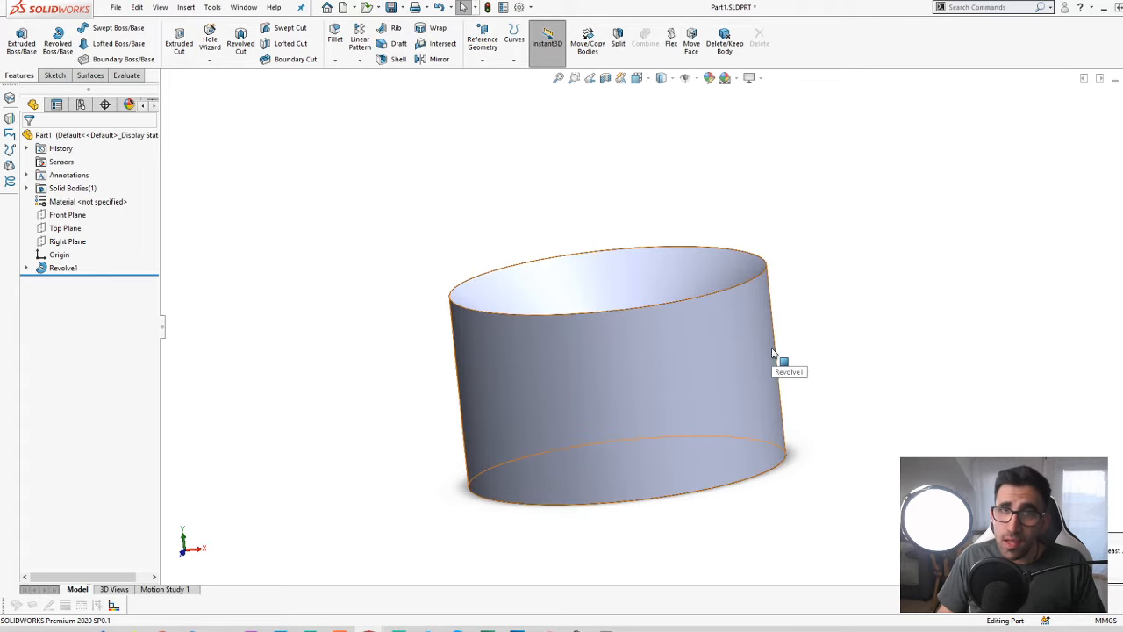
middle_click_drag(709, 371, 628, 445)
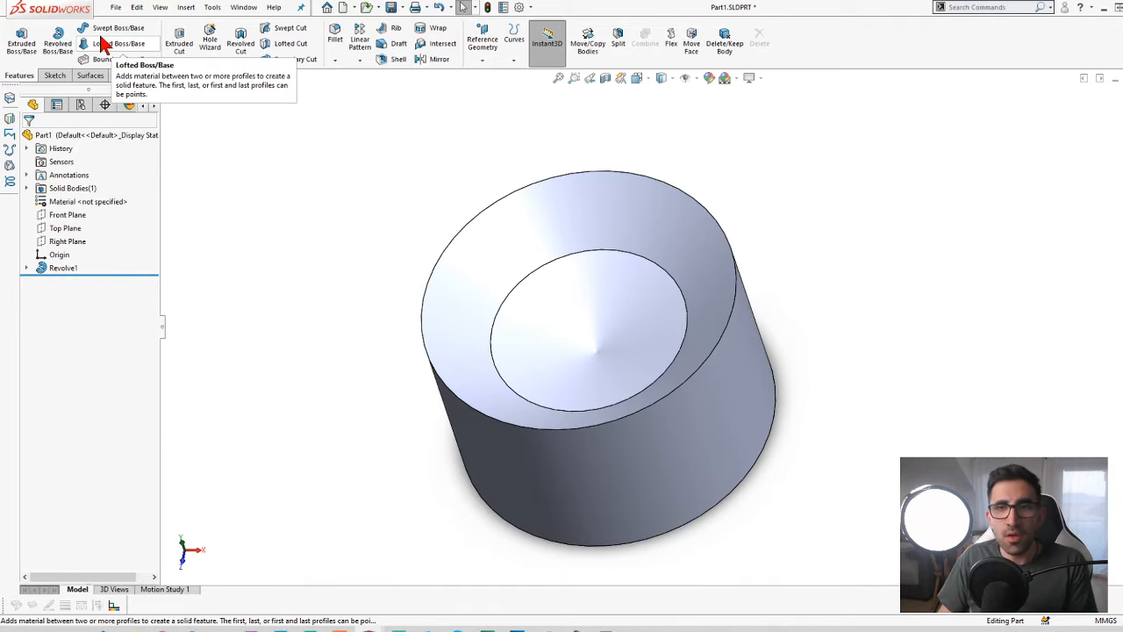
middle_click_drag(555, 381, 582, 317)
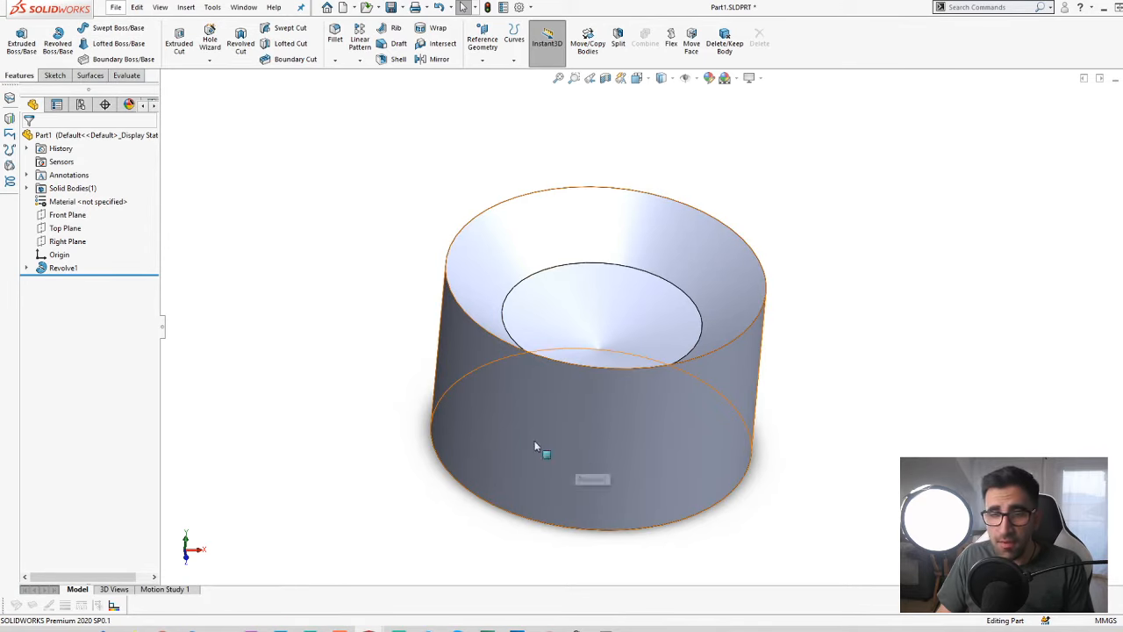
left_click(62, 269)
key("ctrl+z")
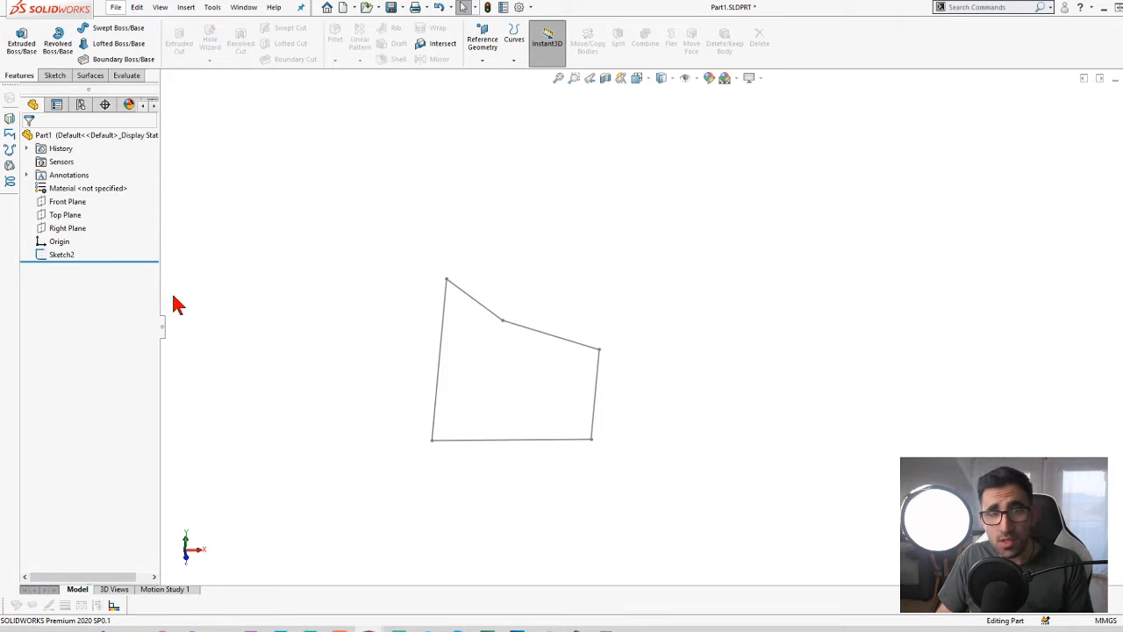
Remove the old profile sketch and start a new sketch on the Front Plane
key("ctrl+z")
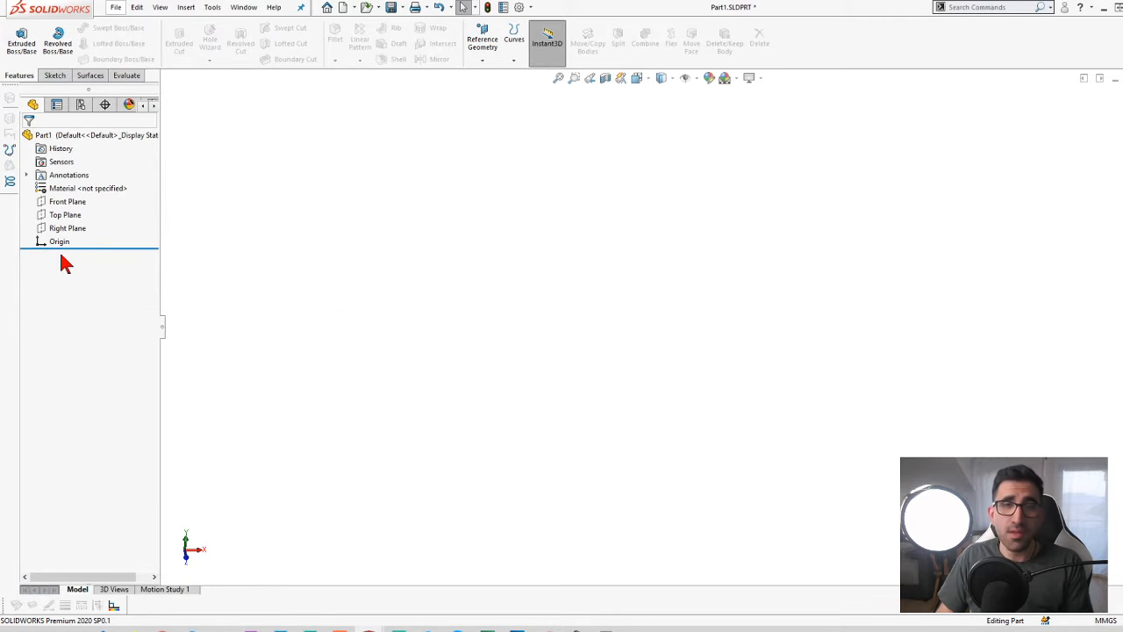
left_click(52, 203)
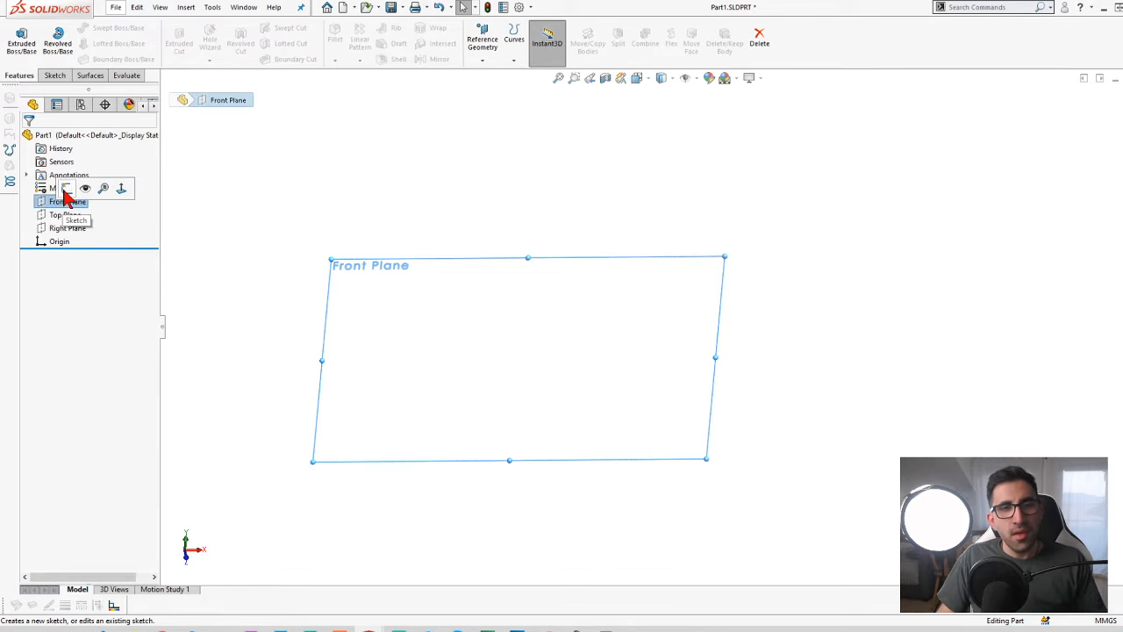
left_click(63, 190)
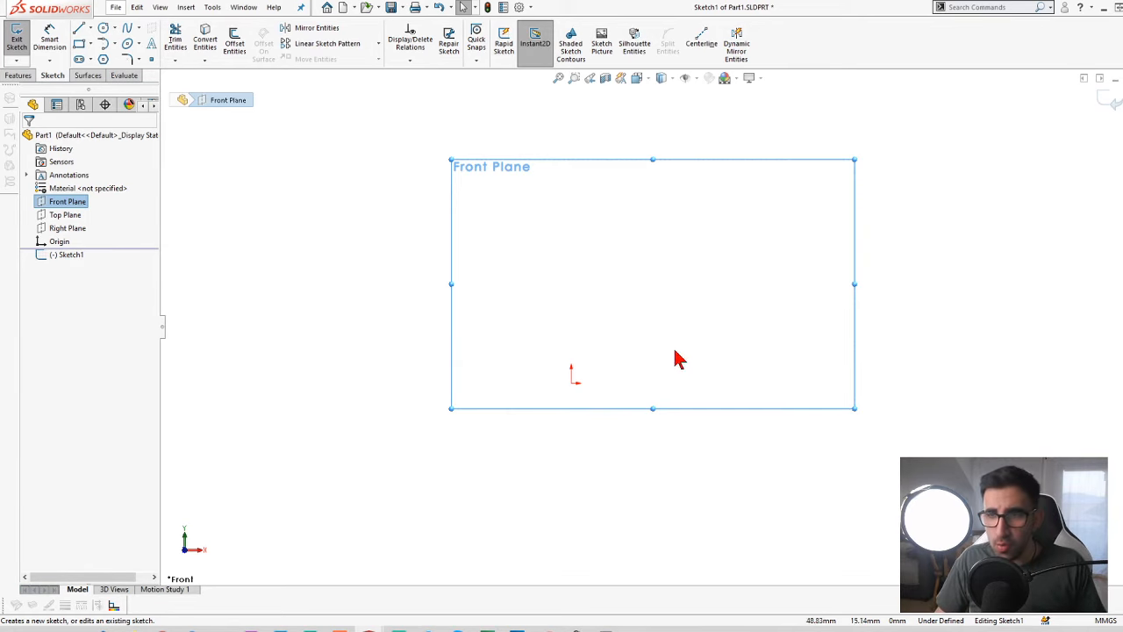
scroll(694, 334, "up", 1)
scroll(785, 261, "down", 2)
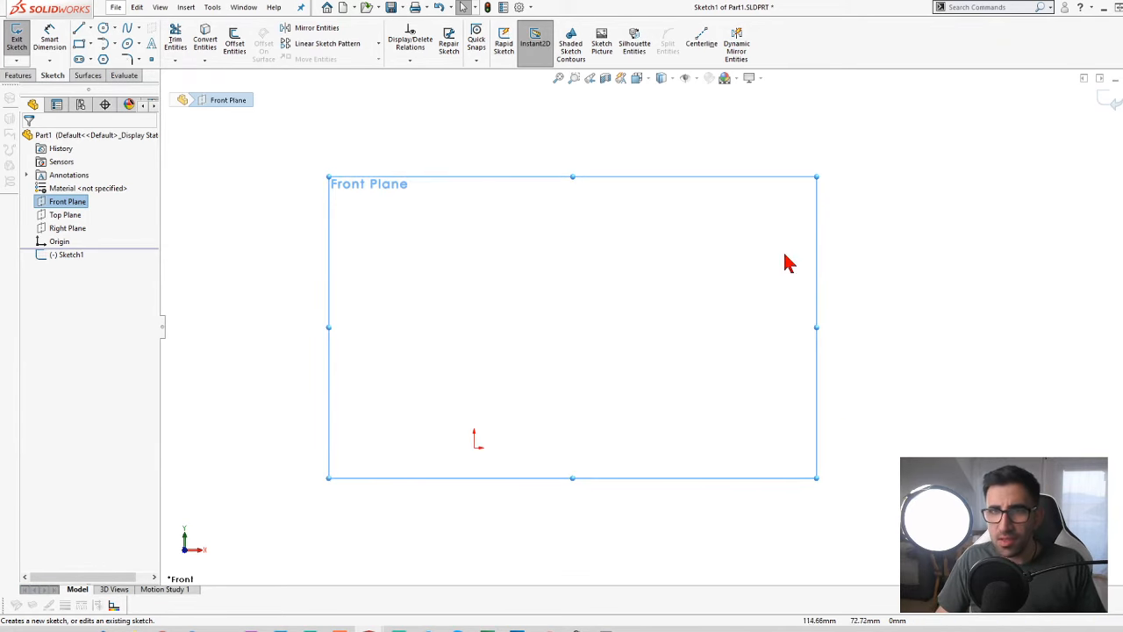
Draw a closed spline from the origin through six more points, with two peaks along its upper side, ending back at the origin
left_click(128, 29)
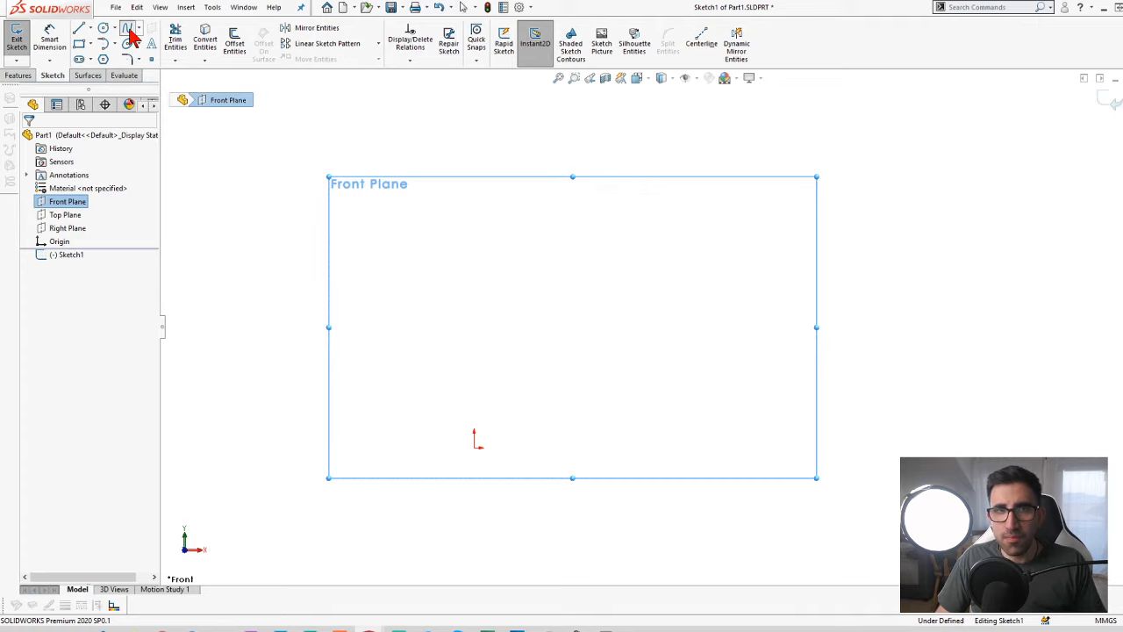
left_click(482, 456)
left_click(546, 306)
left_click(752, 571)
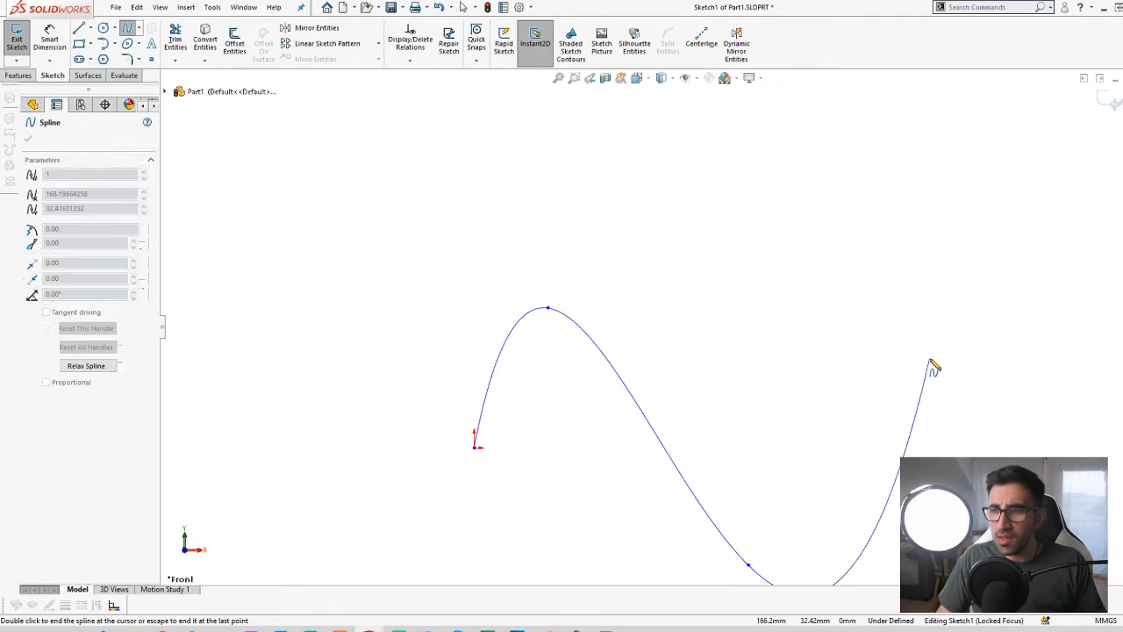
left_click(932, 363)
scroll(932, 377, "up", 2)
left_click(909, 524)
key("z")
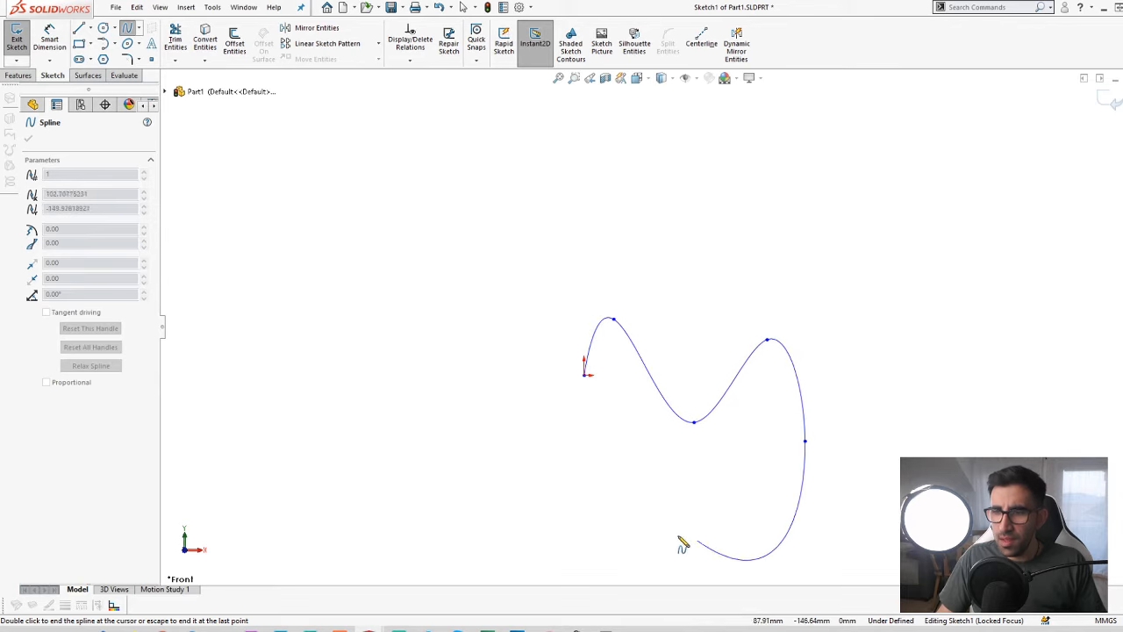
left_click(670, 510)
left_click(530, 444)
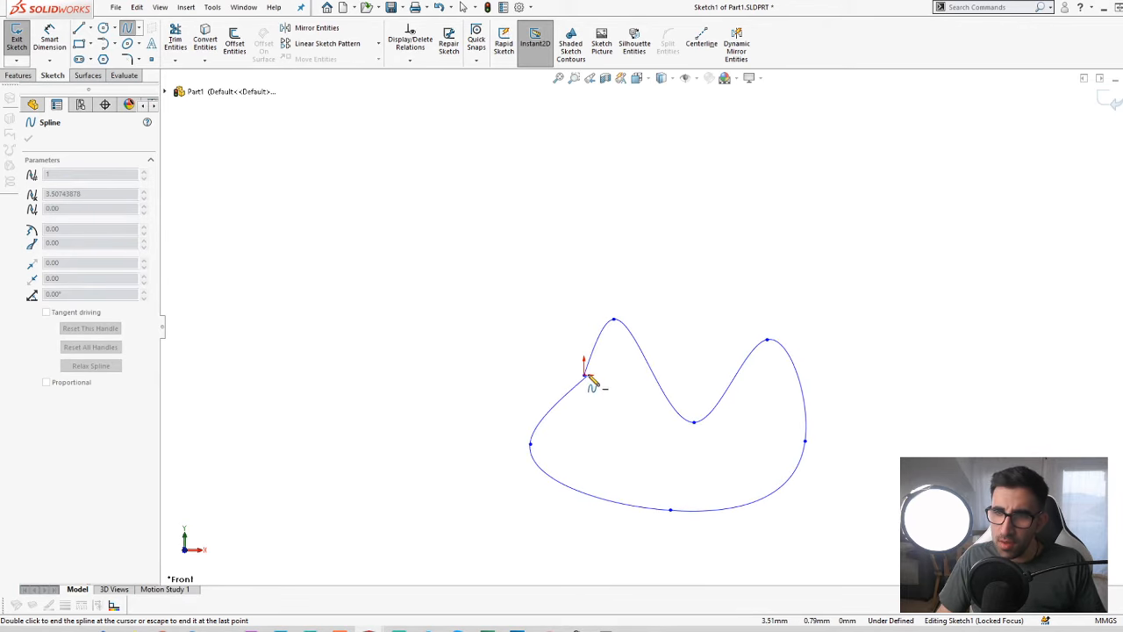
left_click(584, 375)
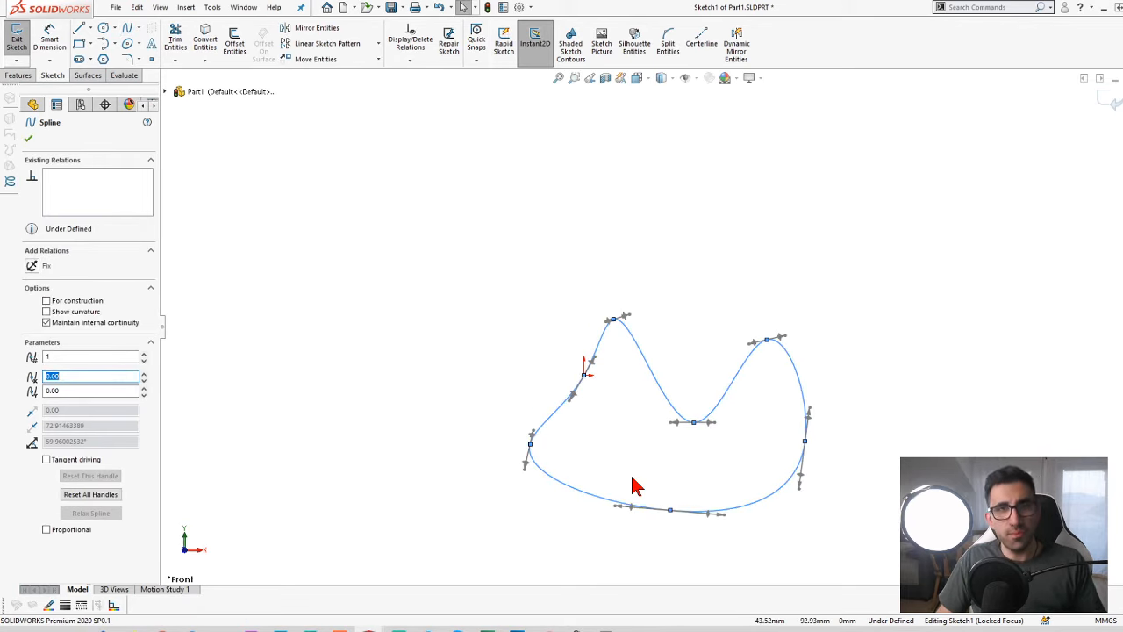
Raise the spline's valley point between the two peaks to flatten the dip, and exit the sketch
key("Escape")
scroll(735, 465, "down", 3)
left_click(655, 375)
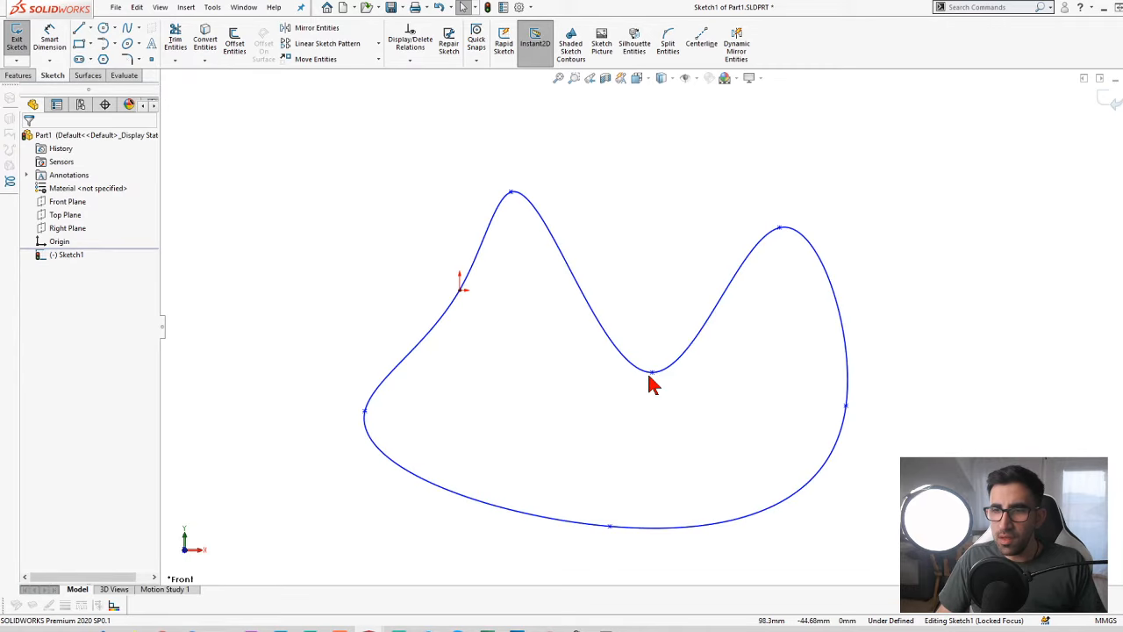
left_click_drag(654, 377, 663, 274)
scroll(748, 436, "up", 2)
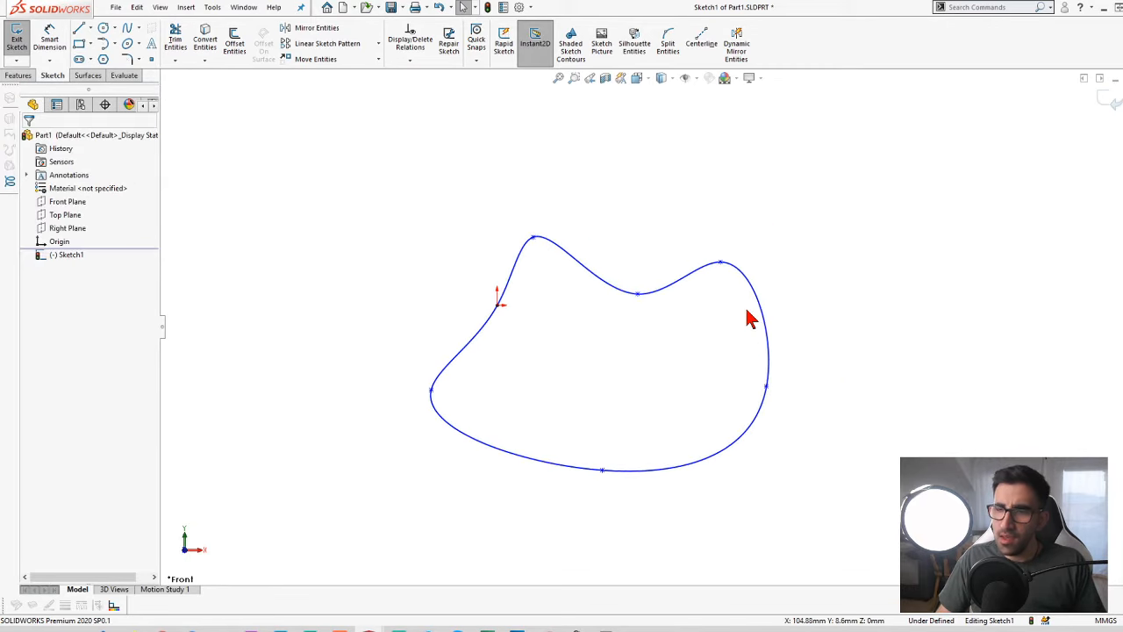
left_click(1108, 100)
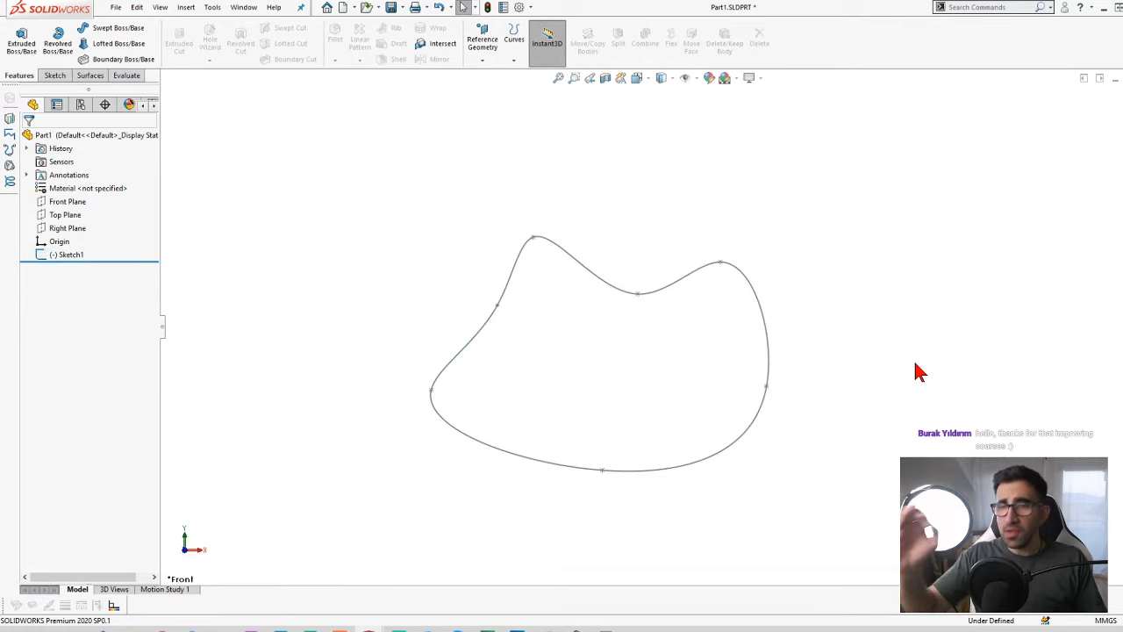
middle_click_drag(668, 439, 696, 256)
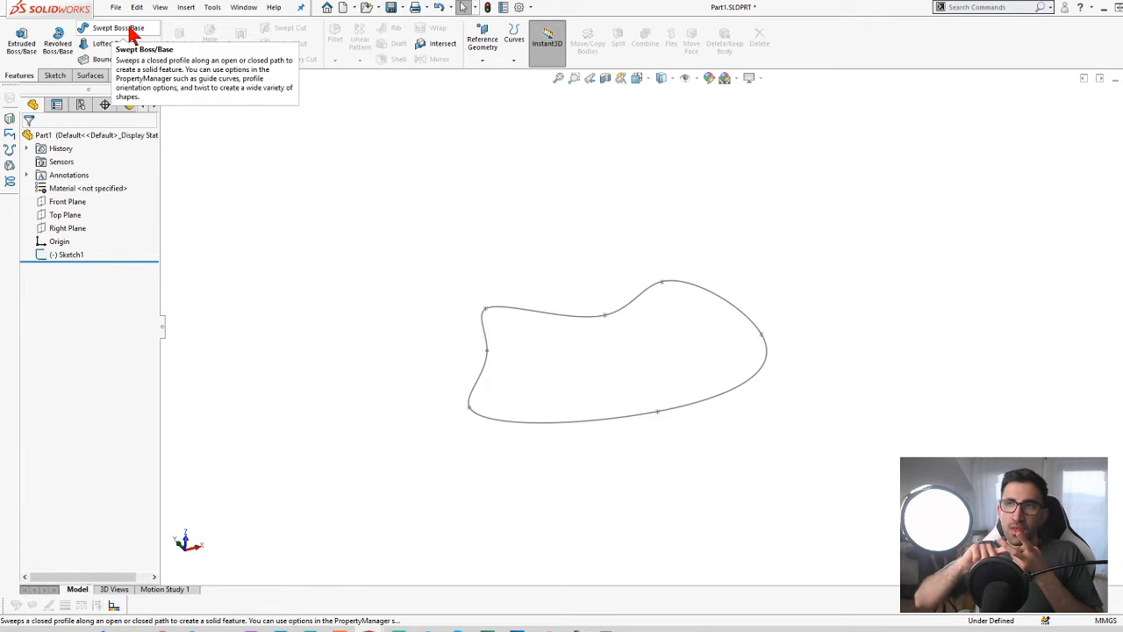
middle_click_drag(658, 412, 727, 481)
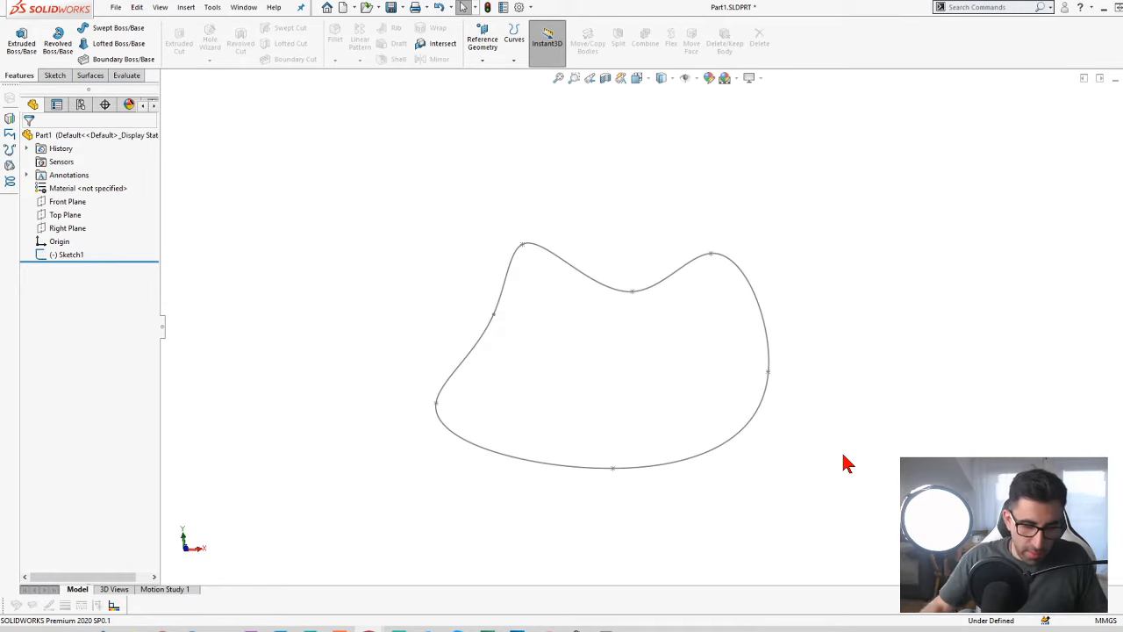
key("ctrl+n")
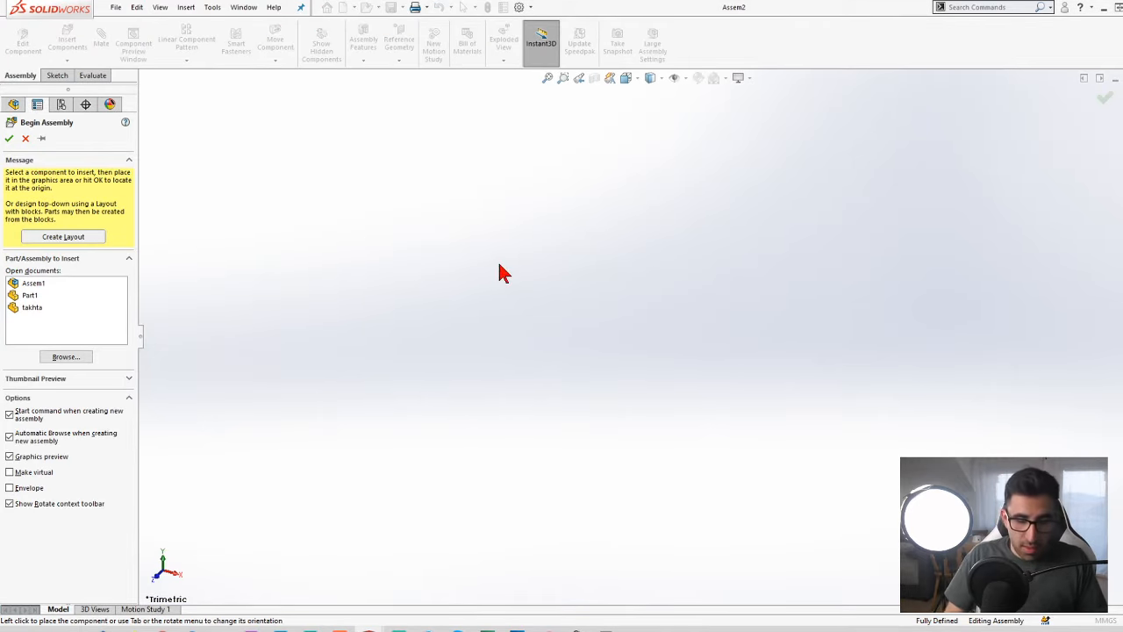
key("Escape")
left_click(137, 8)
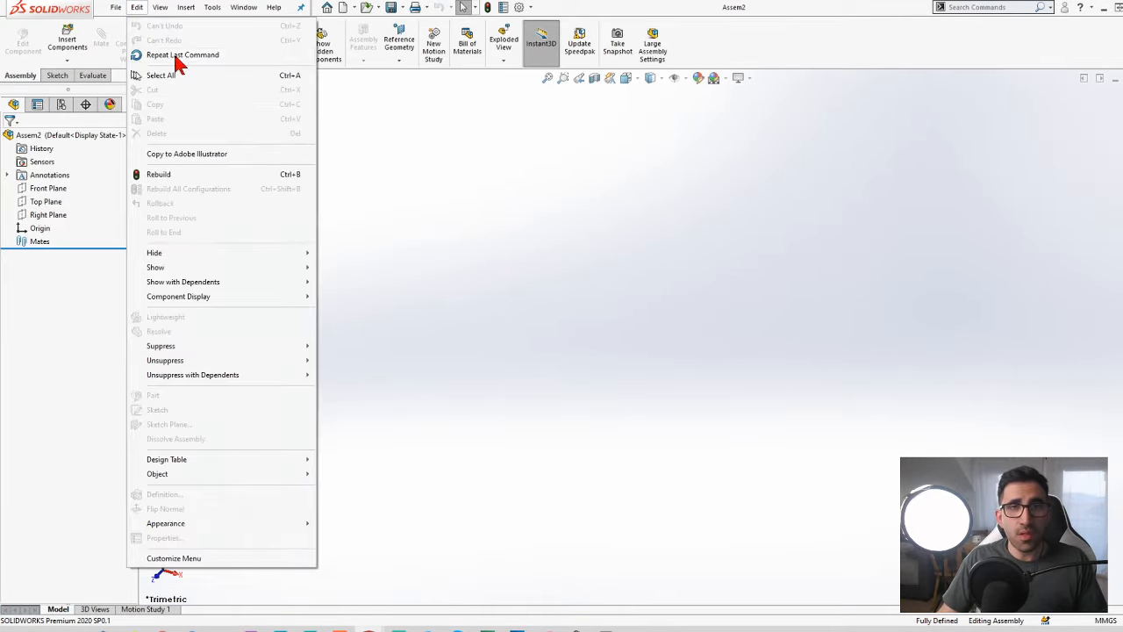
Create a new part document and start a sketch on its Front Plane
left_click(121, 25)
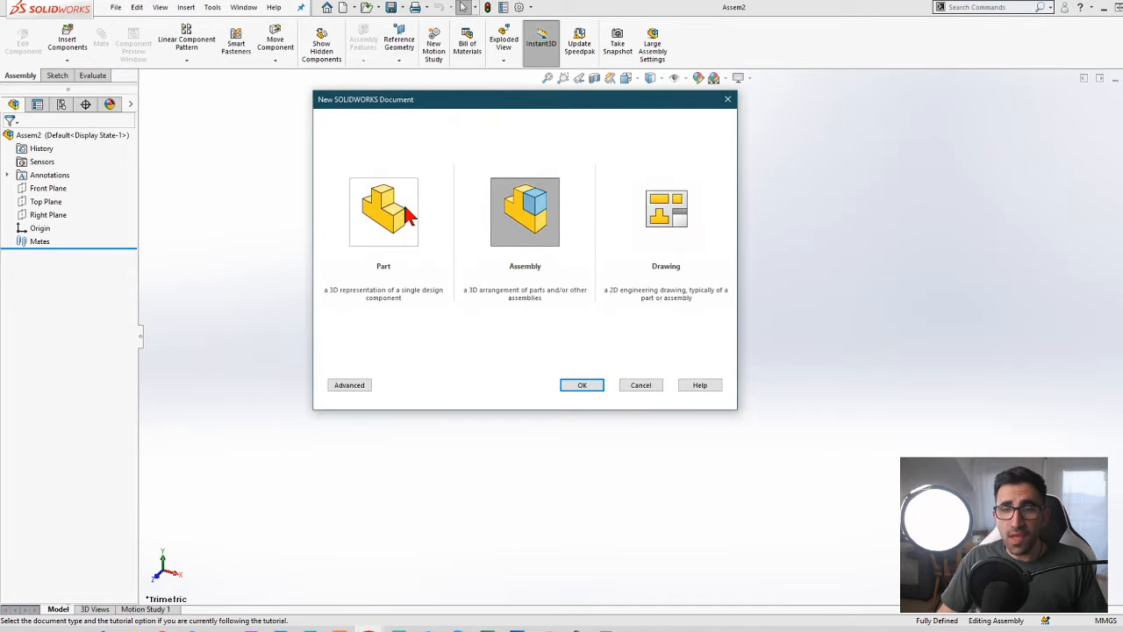
double_click(408, 215)
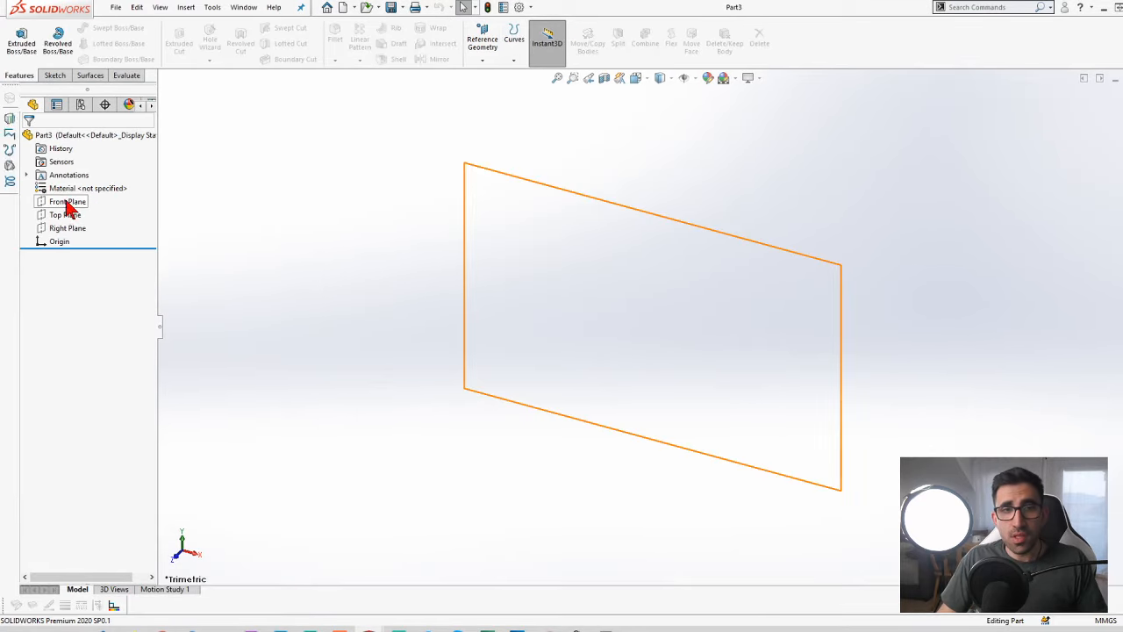
left_click(67, 202)
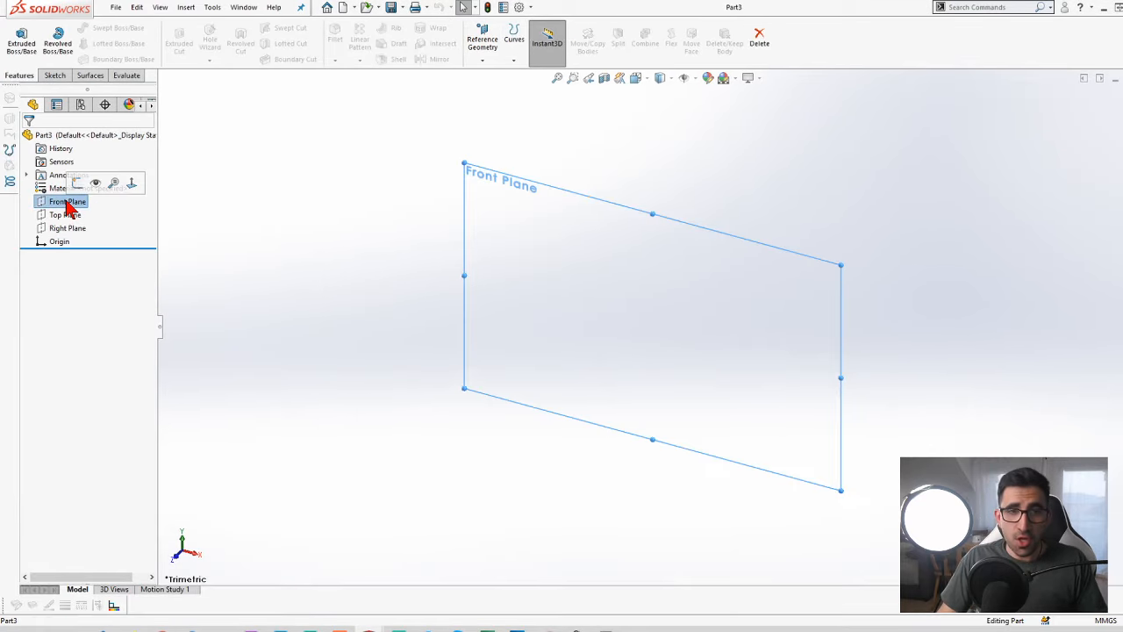
left_click(78, 182)
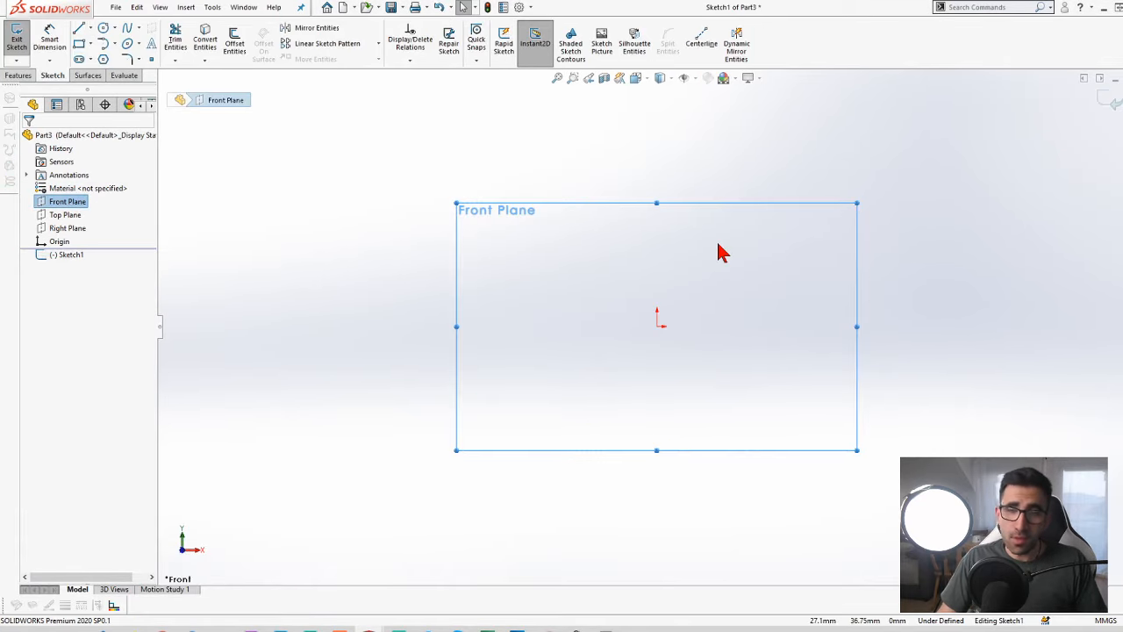
Sketch a closed L-shaped profile from the origin with a base about 41 mm long, a sloped outer wall about 69 mm and a rim about 6 mm
left_click(79, 33)
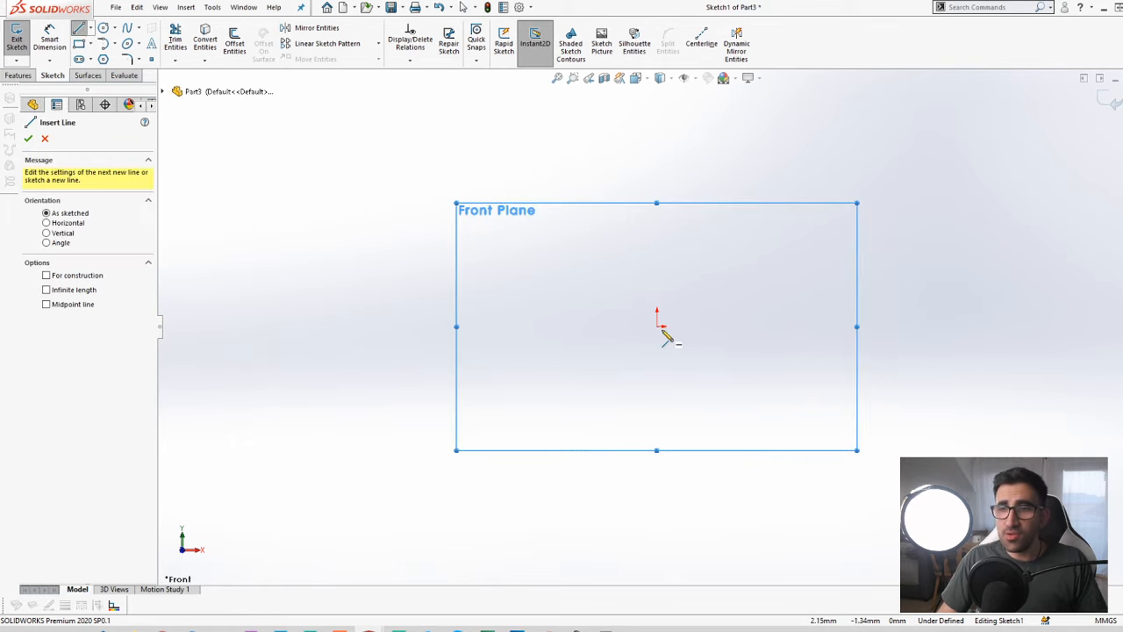
left_click(659, 326)
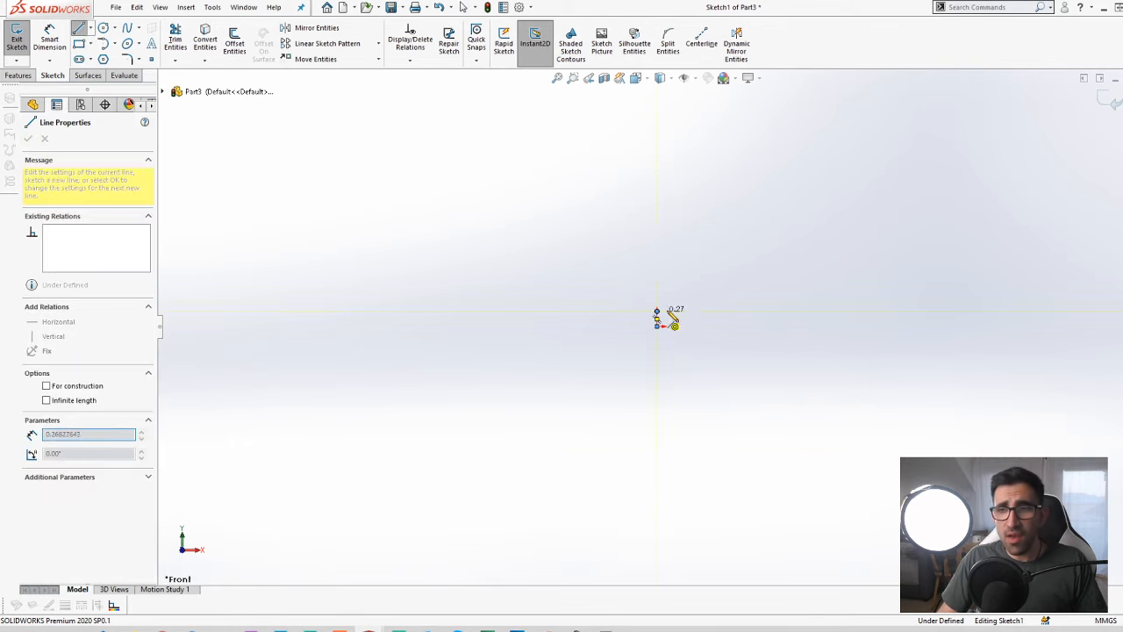
left_click(720, 314)
scroll(751, 242, "down", 2)
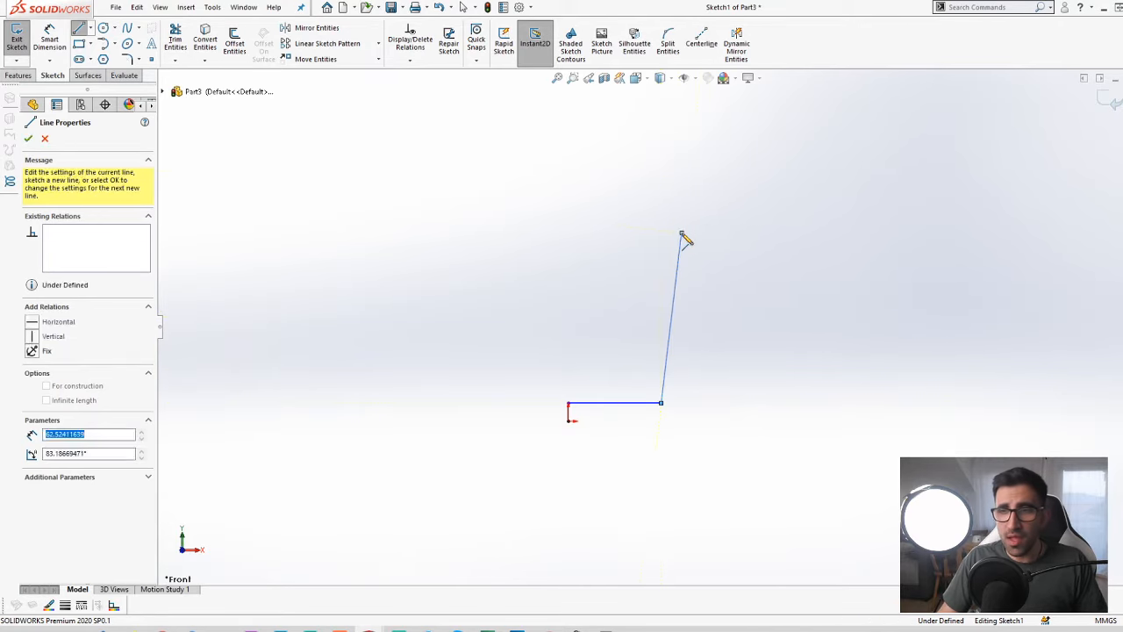
left_click(682, 234)
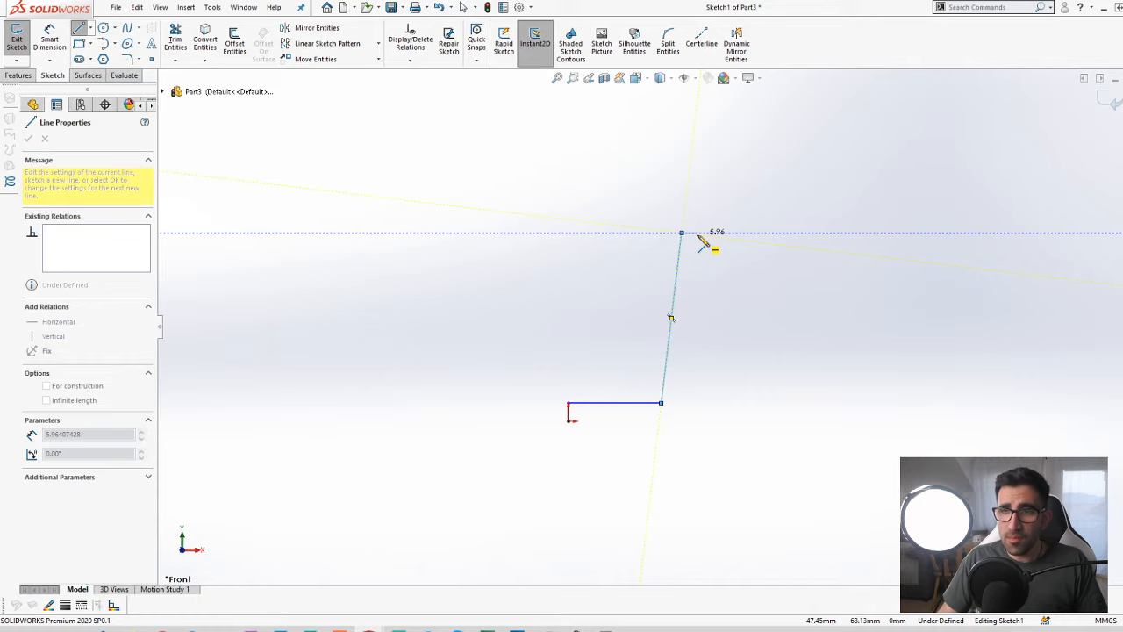
left_click(697, 233)
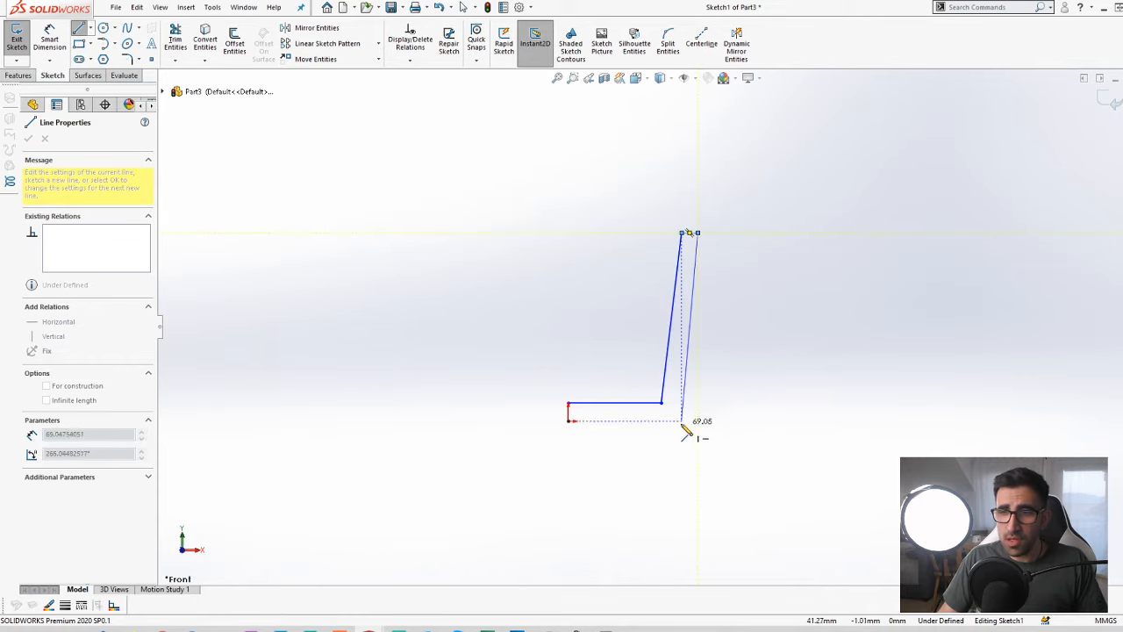
left_click(681, 421)
left_click(569, 421)
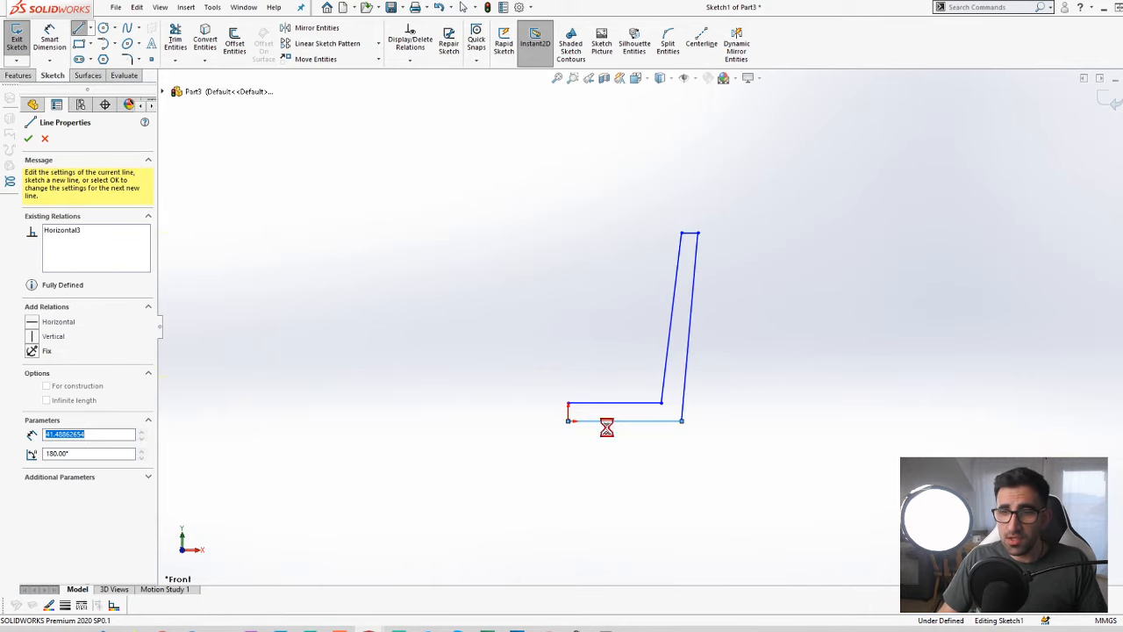
key("Escape")
scroll(541, 364, "down", 4)
scroll(614, 420, "up", 2)
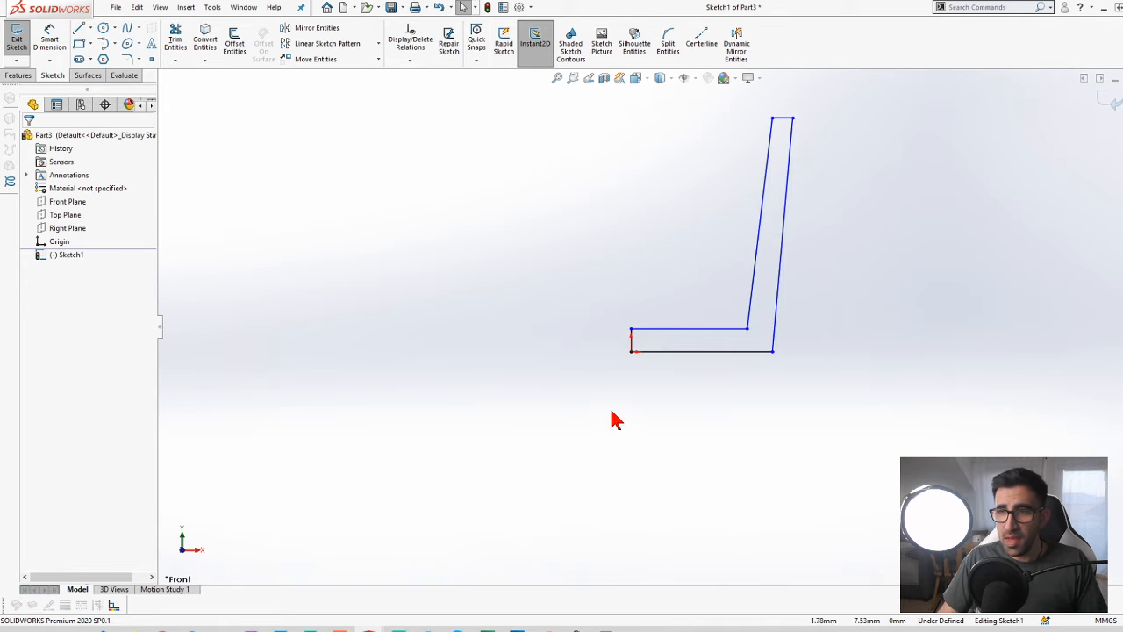
scroll(833, 194, "down", 3)
scroll(759, 281, "up", 2)
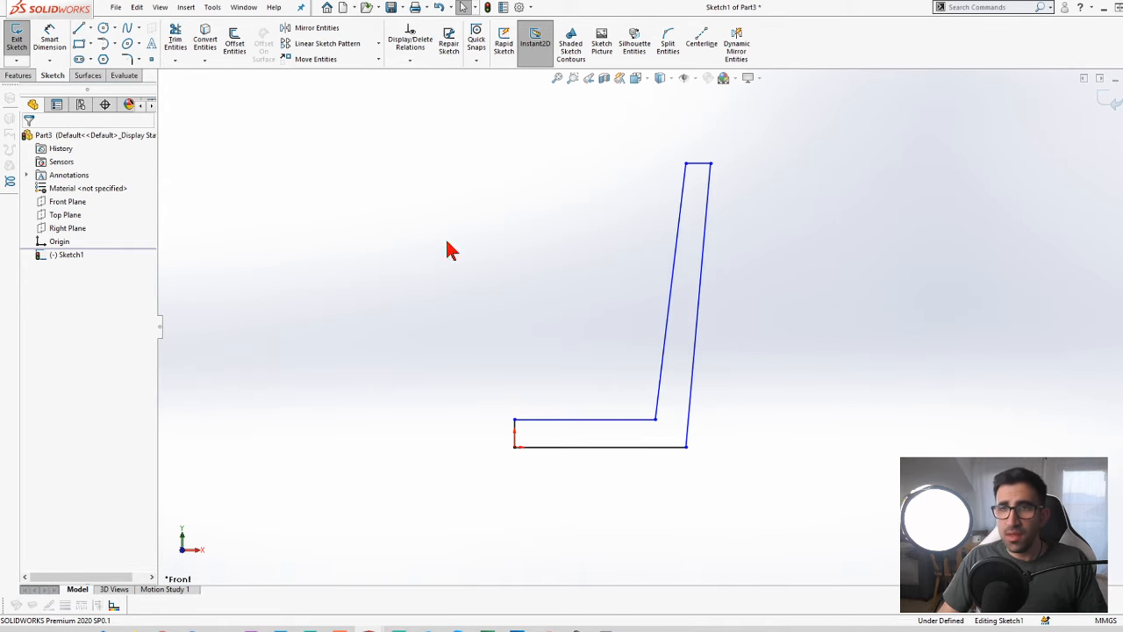
Revolve the L-shaped profile 360 degrees about its short vertical line at the origin
left_click(21, 77)
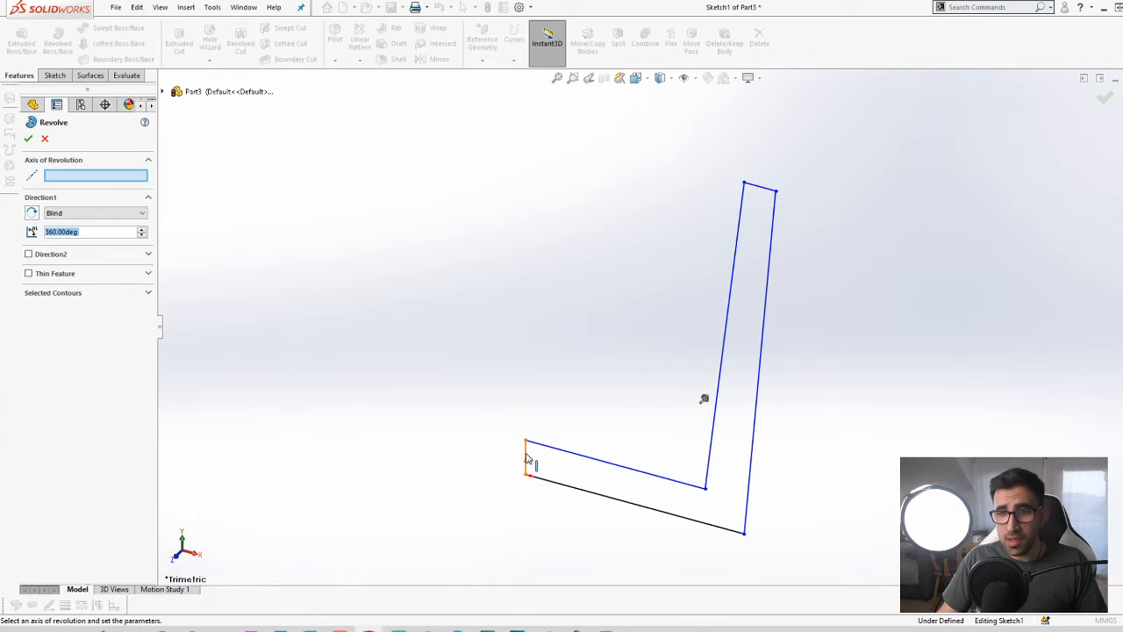
left_click(527, 457)
key("f")
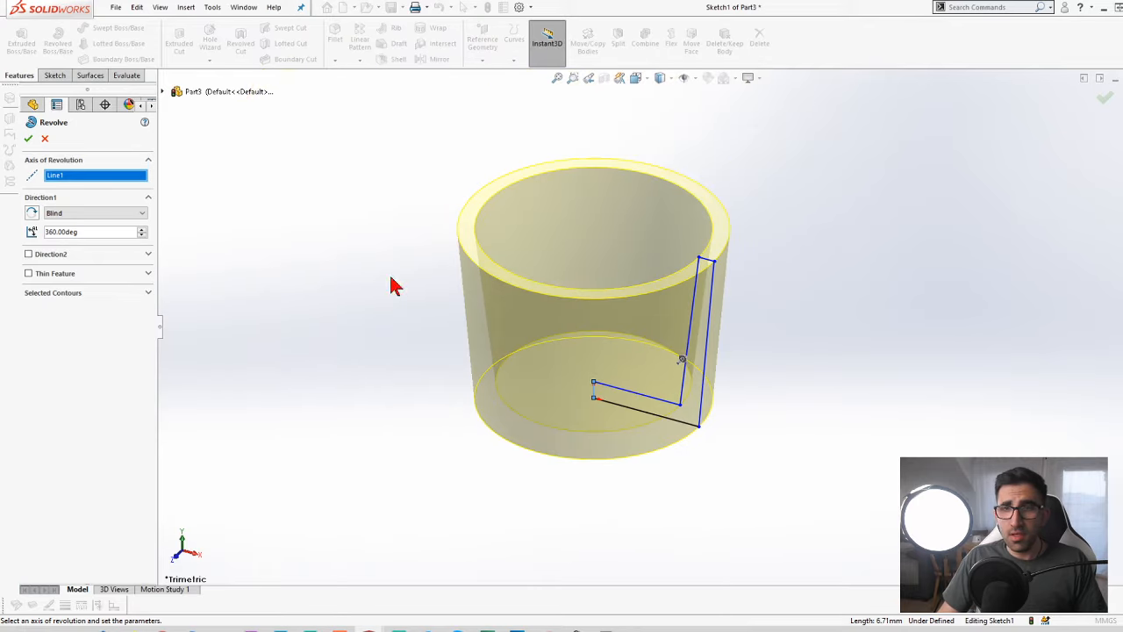
left_click(29, 139)
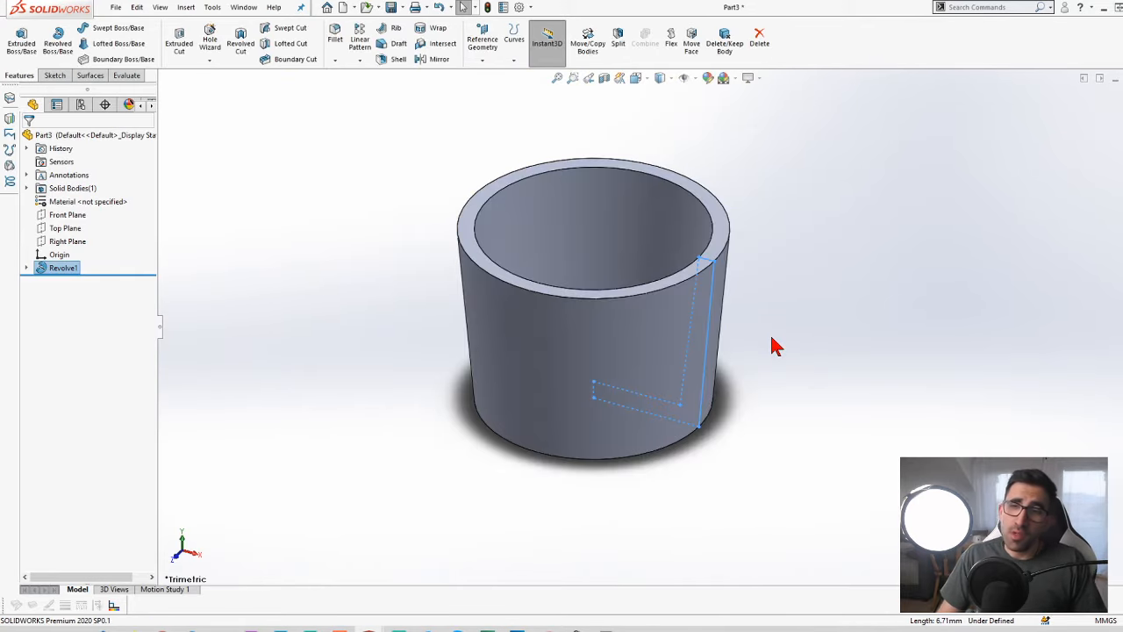
Examine the revolved cup from several angles and straight on from the side to check its tapered wall
middle_click_drag(772, 344, 864, 359)
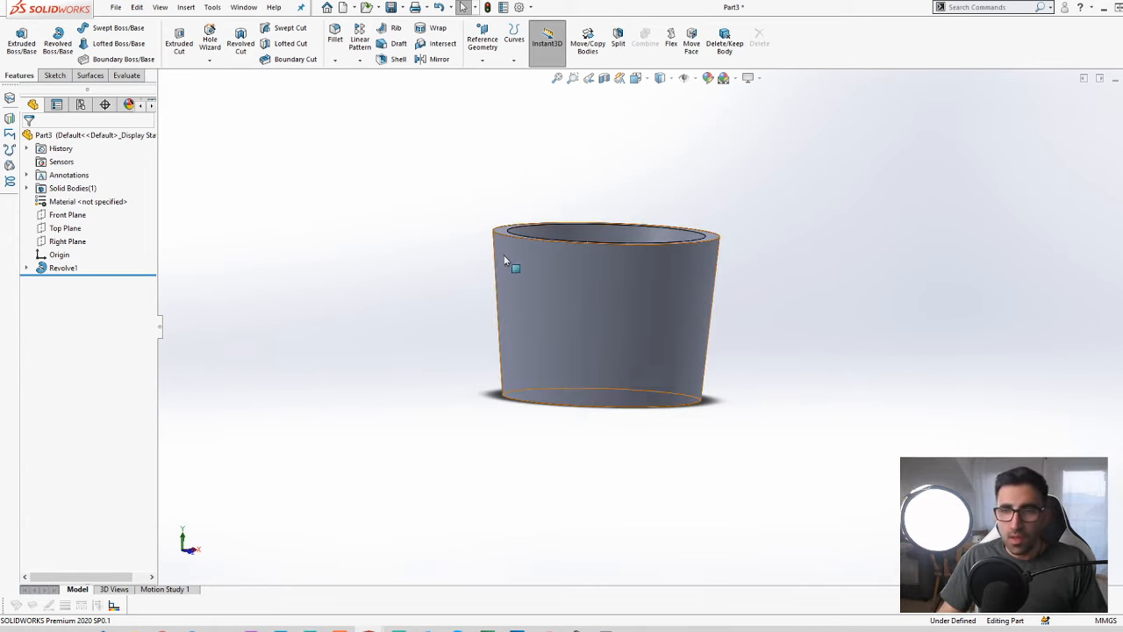
middle_click_drag(767, 249, 720, 308)
key("space")
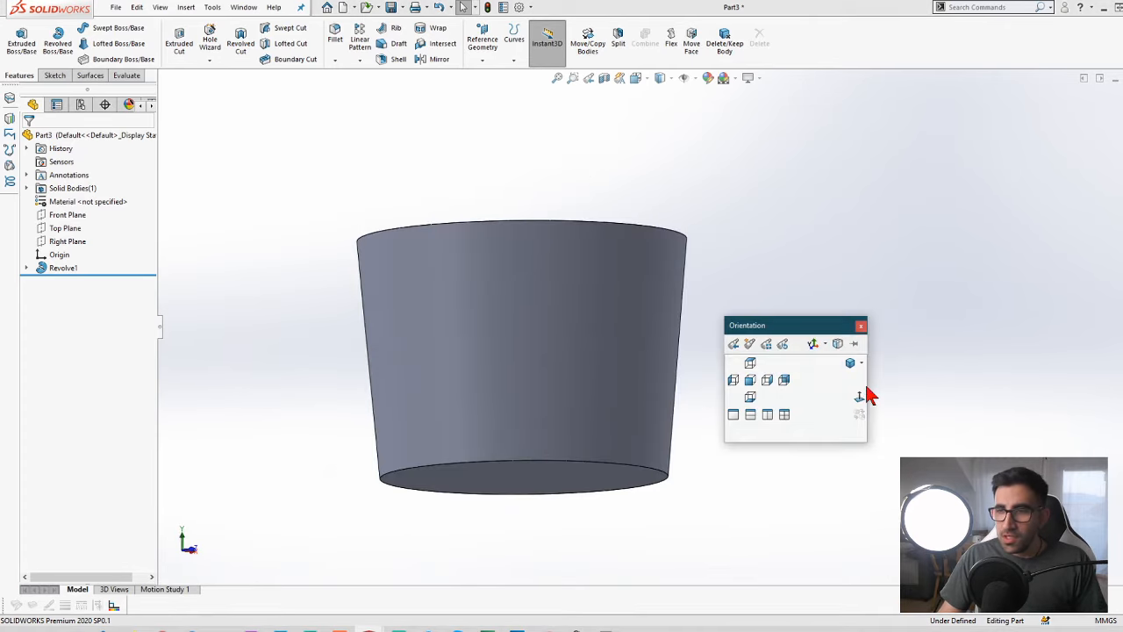
left_click(865, 394)
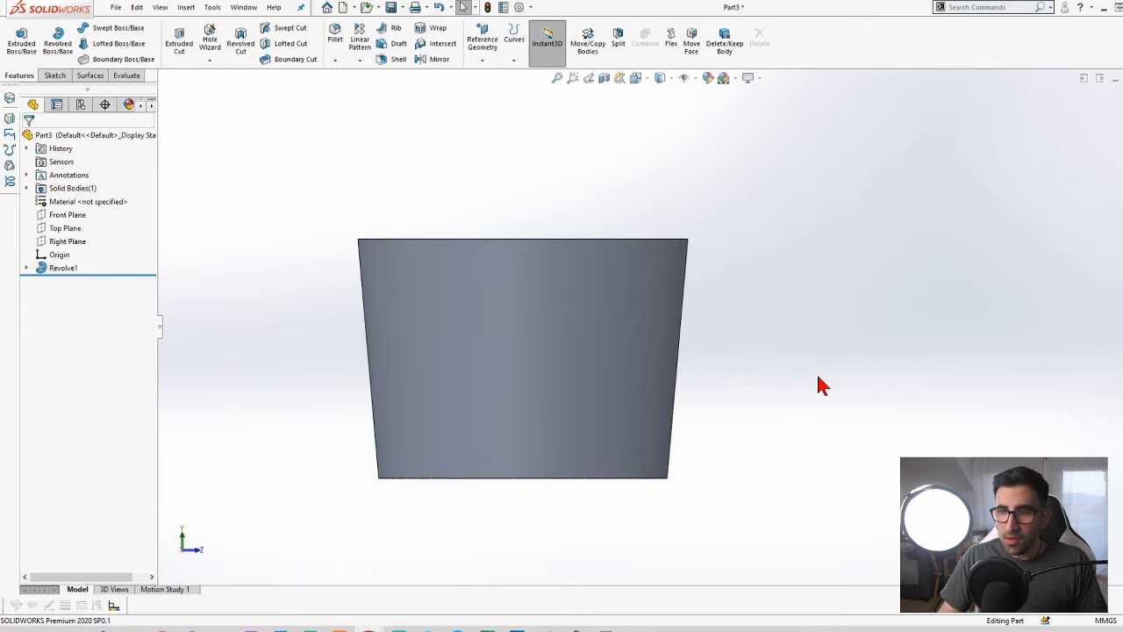
key("space")
key("Escape")
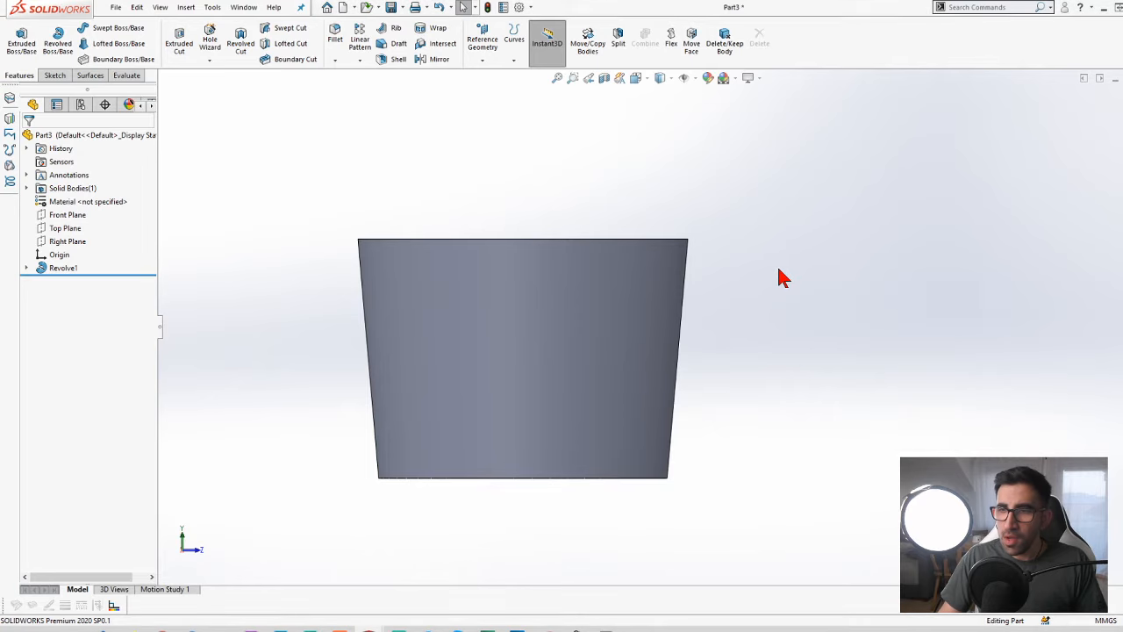
key("space")
key("Escape")
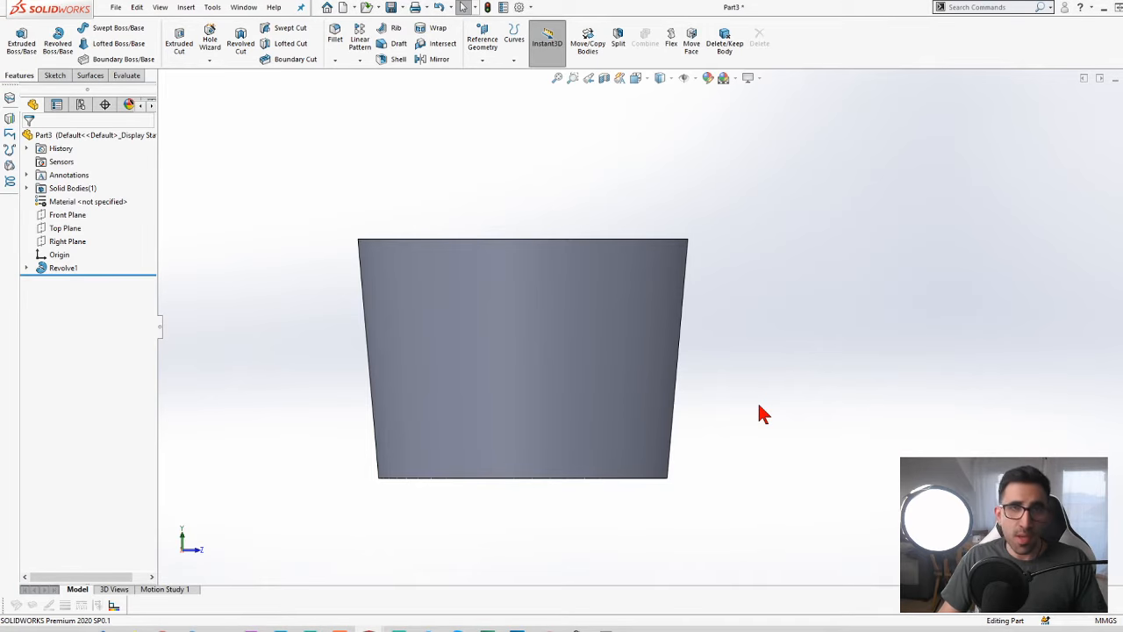
key("space")
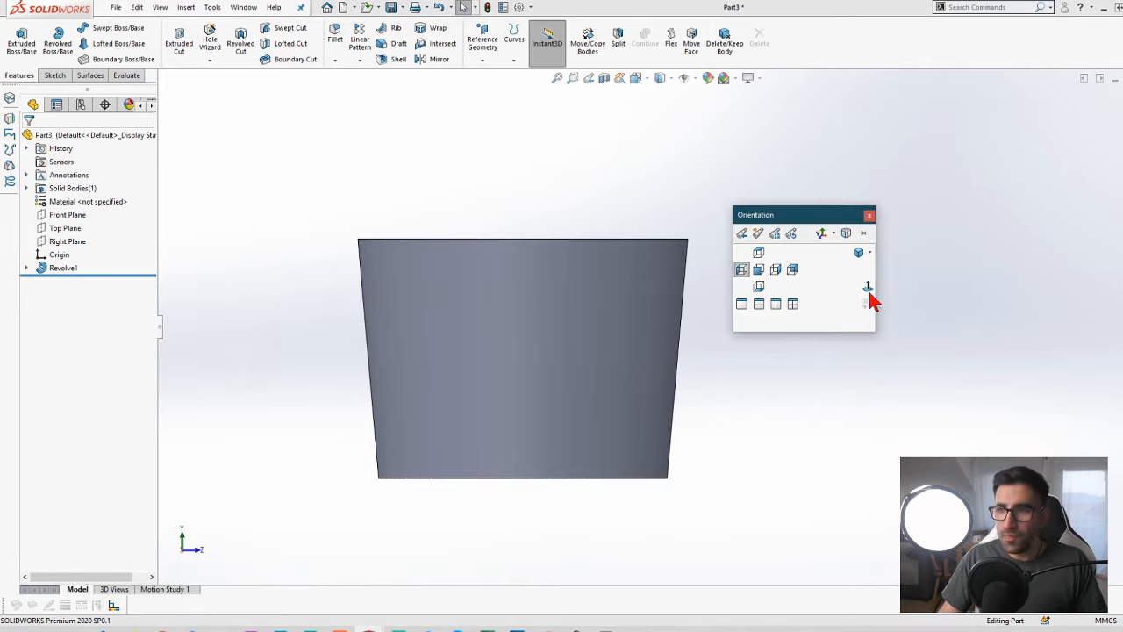
key("ctrl+7")
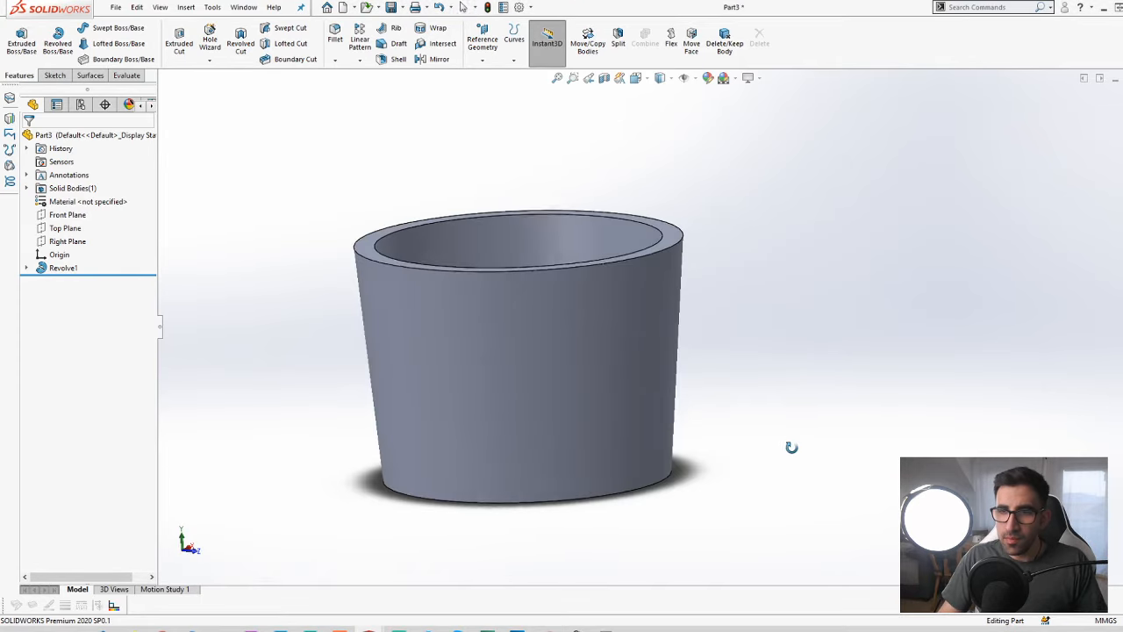
key("space")
left_click(900, 376)
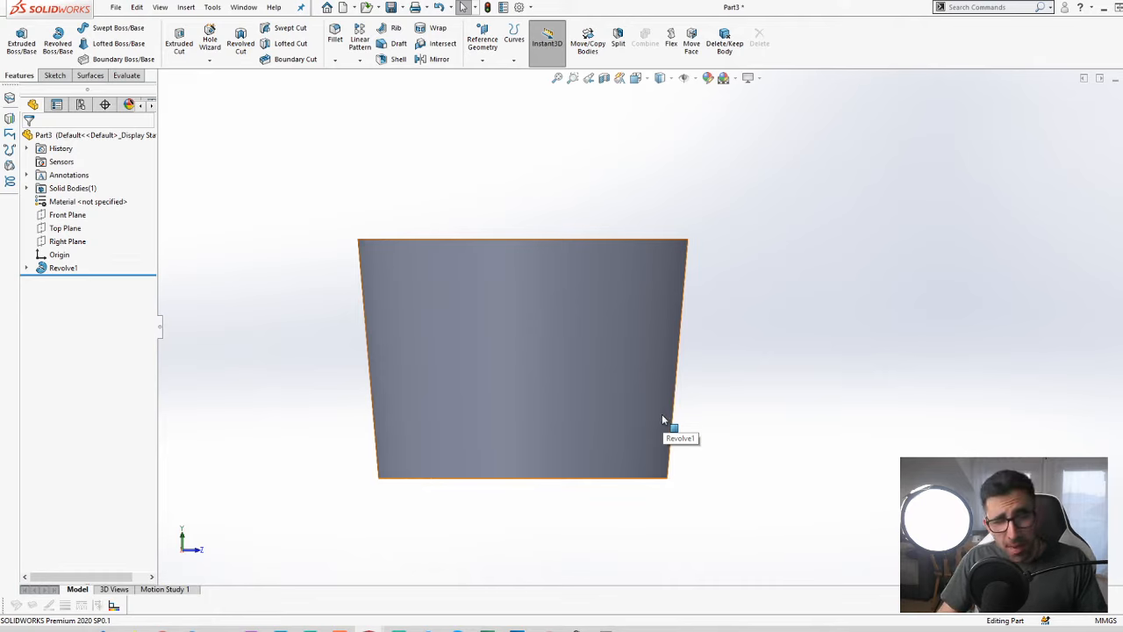
Compare the Front, Top and Right Planes against the cup and start a sketch on the Right Plane
left_click(72, 217)
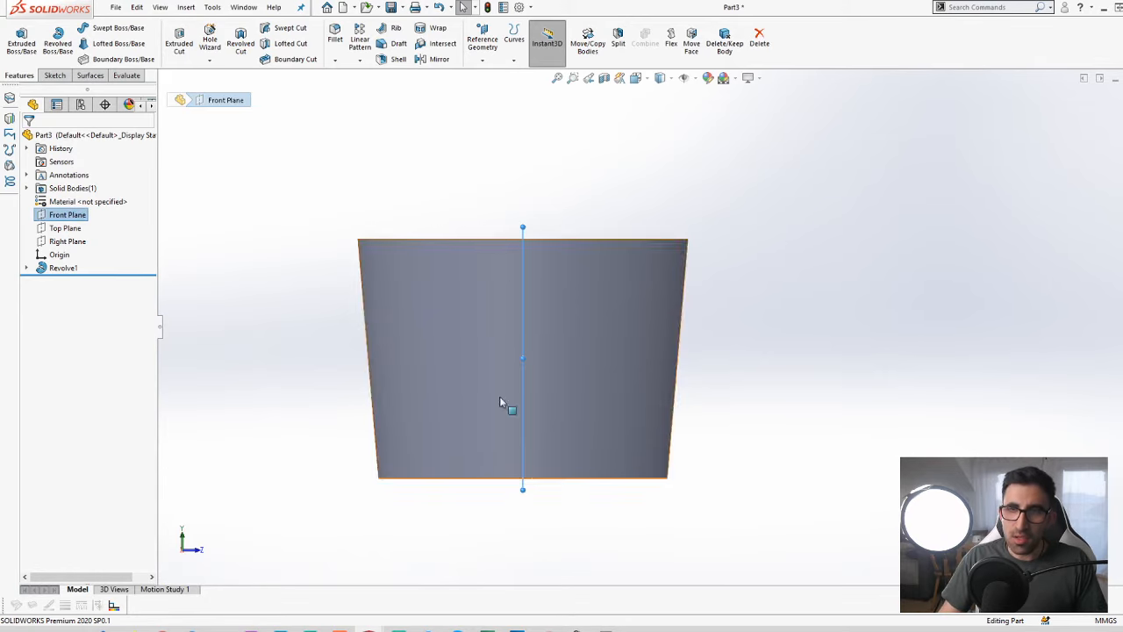
left_click(66, 229)
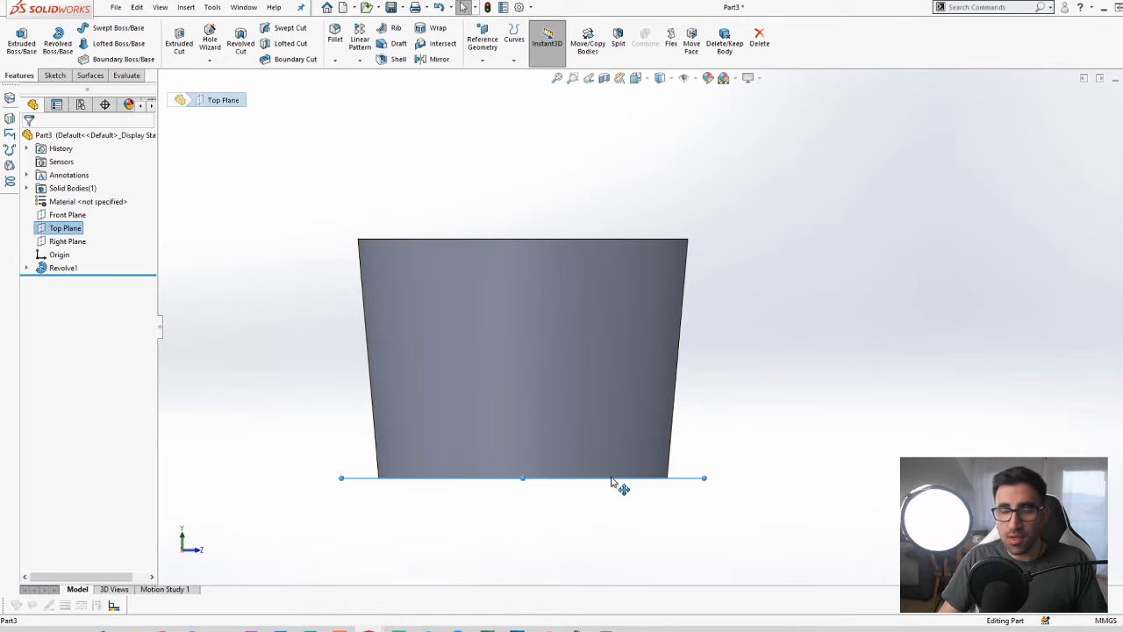
left_click(75, 243)
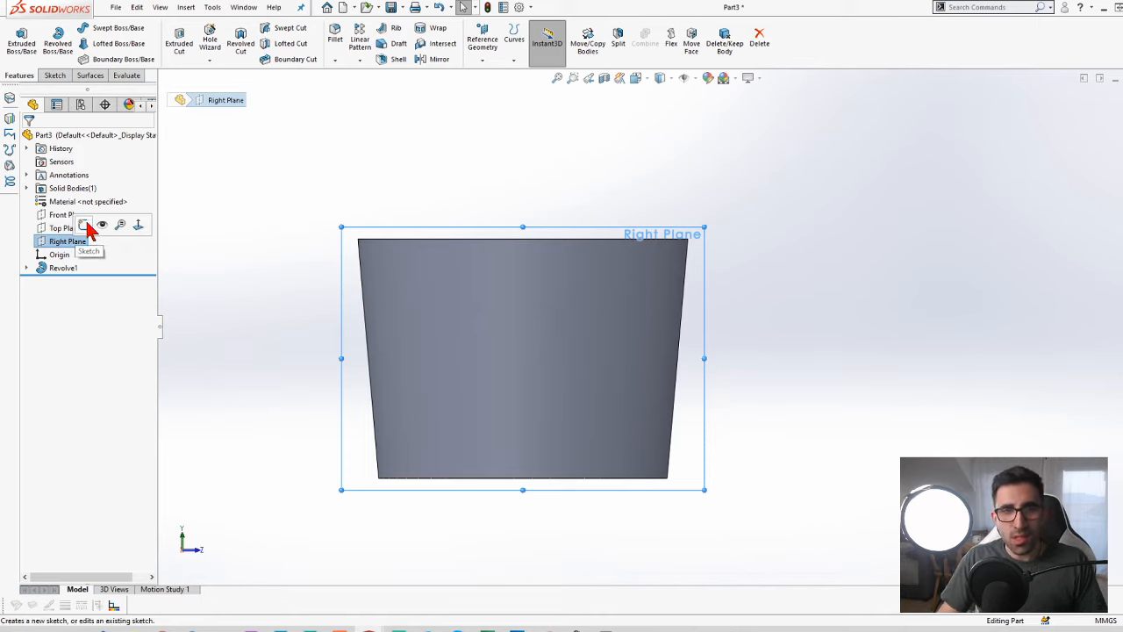
left_click(85, 226)
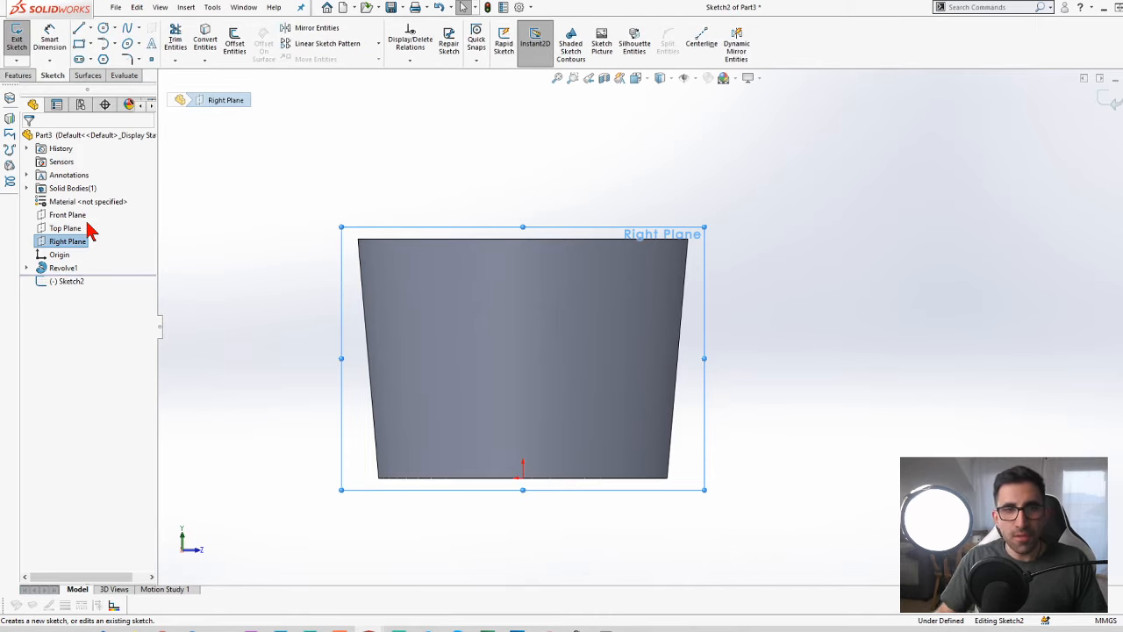
Sketch an open three-point spline for the handle, from the cup's outer wall below the rim outward and back to the wall near the base
left_click(128, 29)
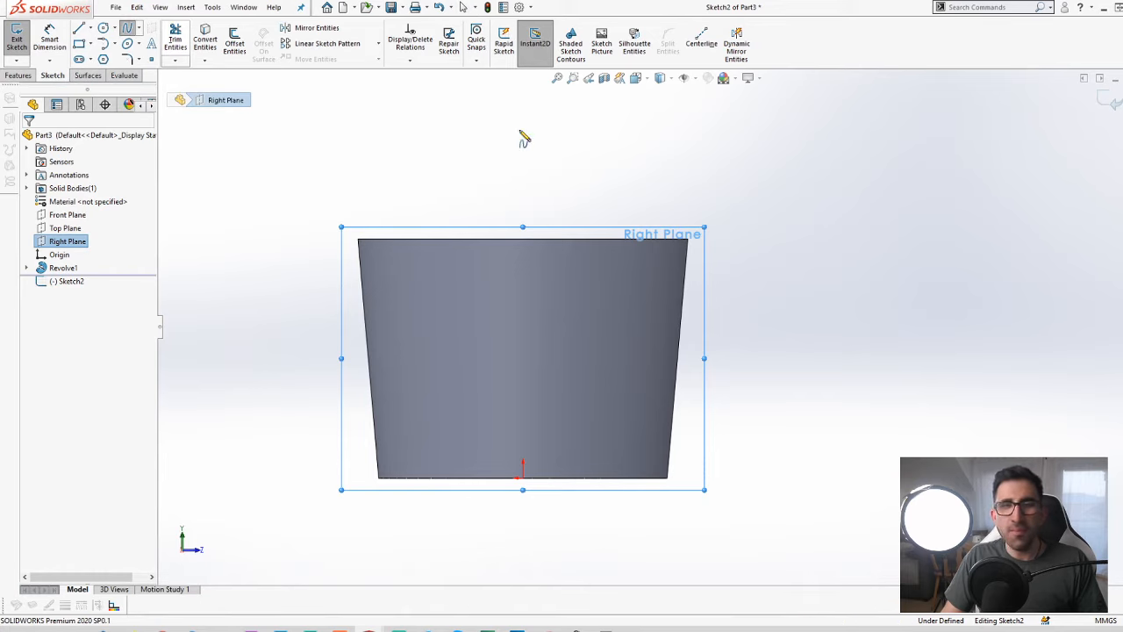
left_click(689, 258)
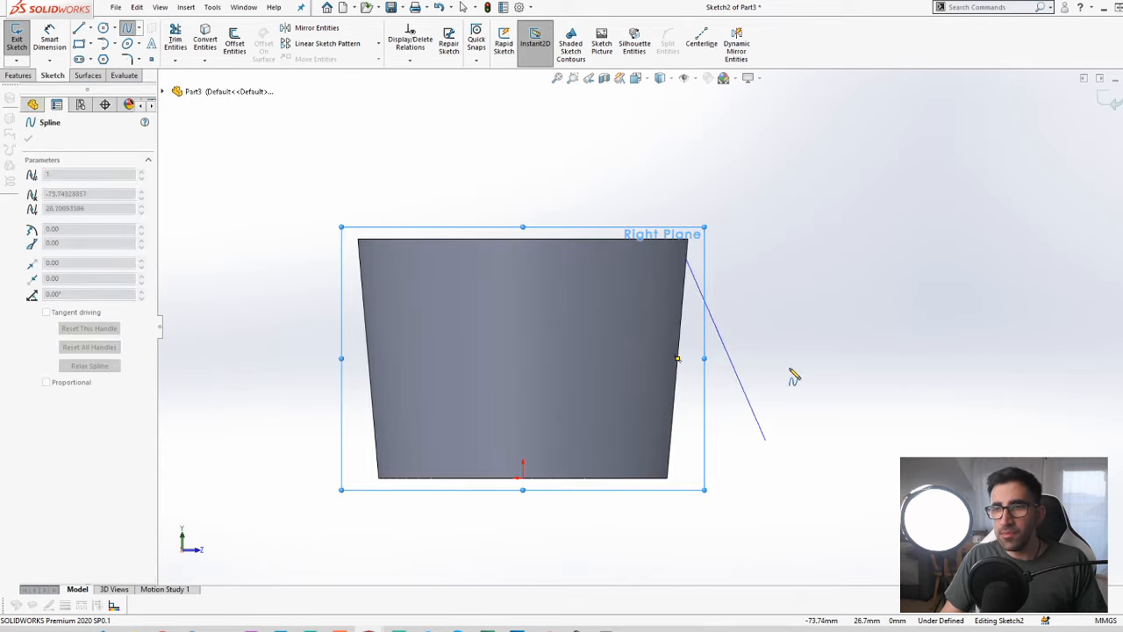
left_click(760, 301)
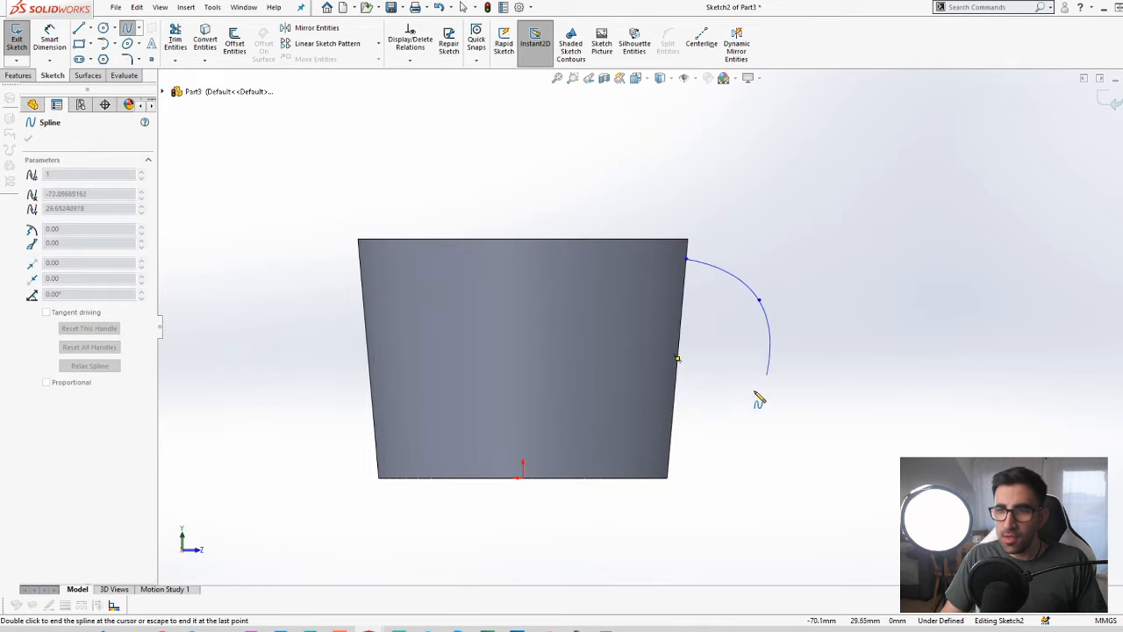
left_click(672, 438)
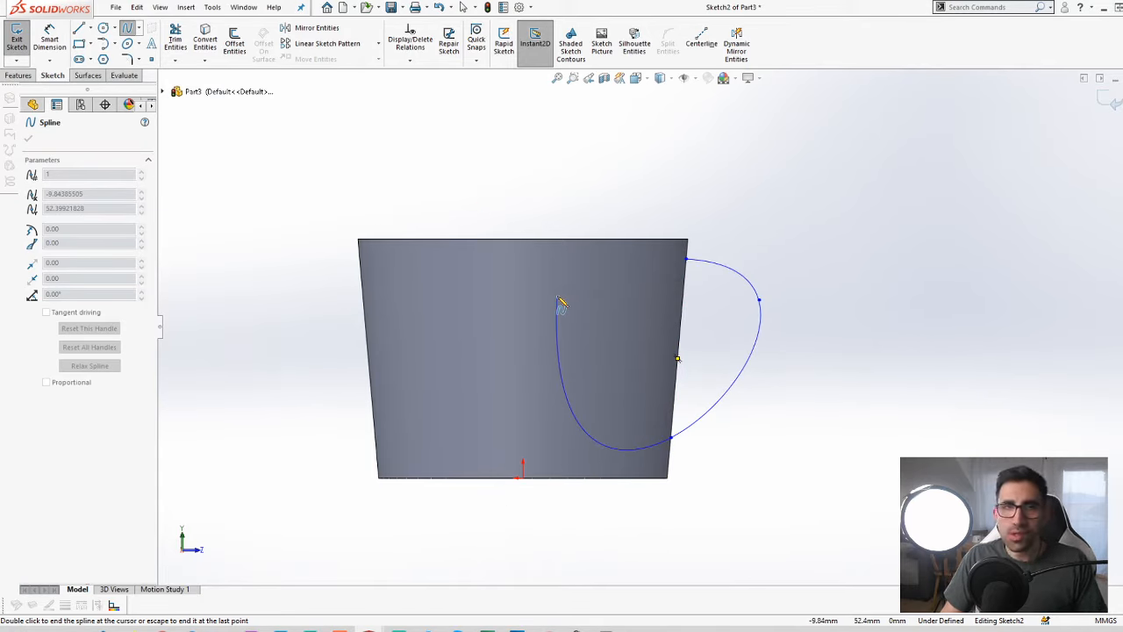
key("Escape")
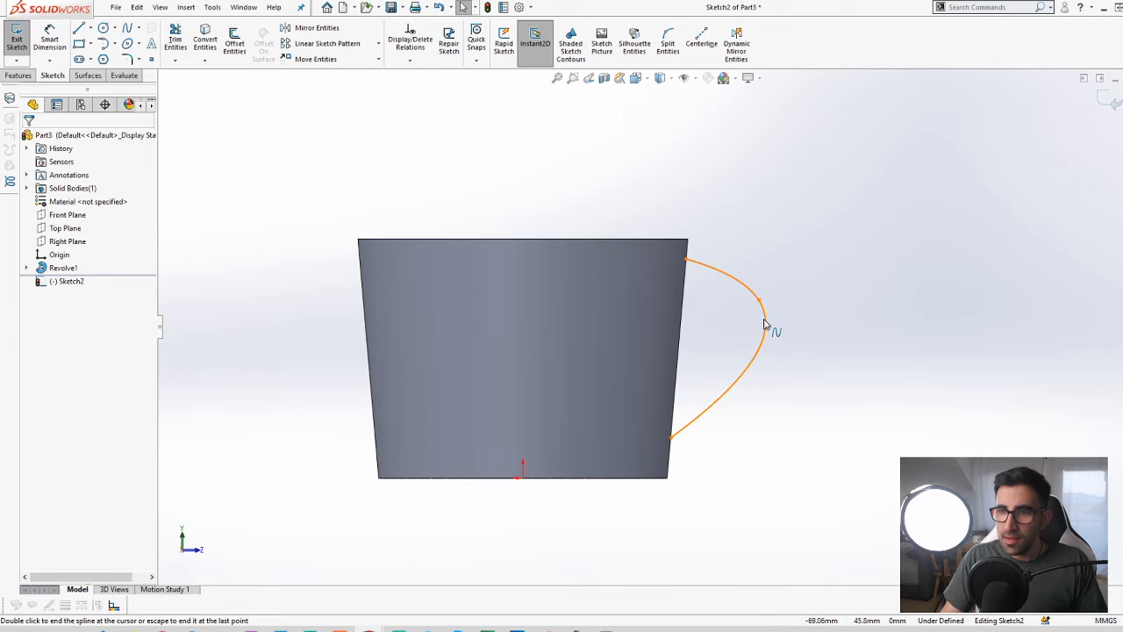
scroll(764, 325, "down", 2)
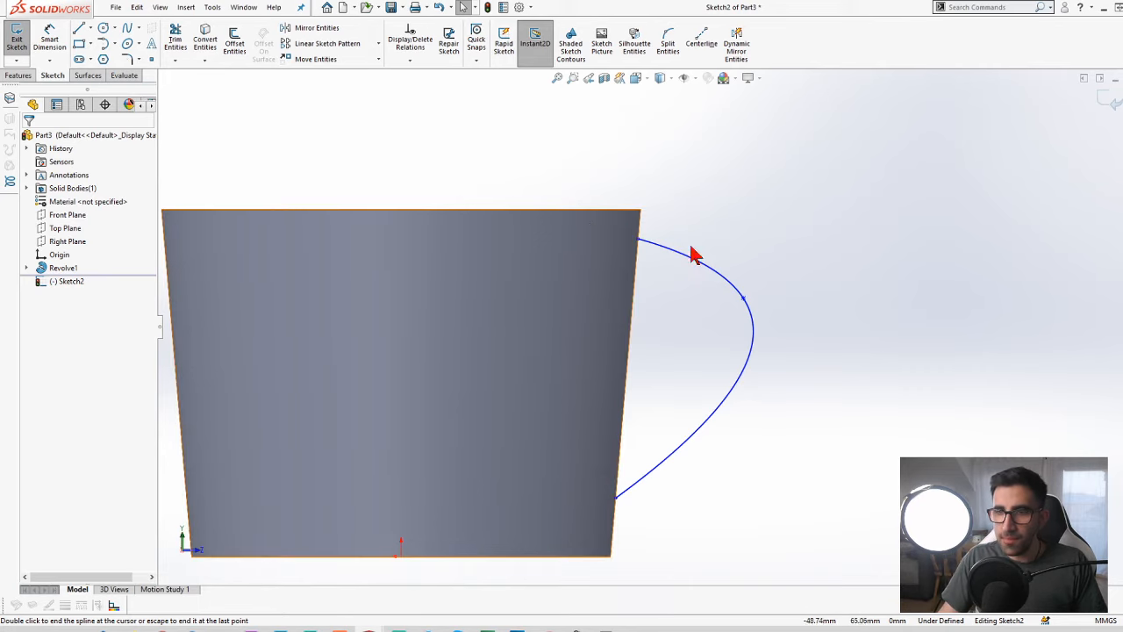
left_click(1106, 100)
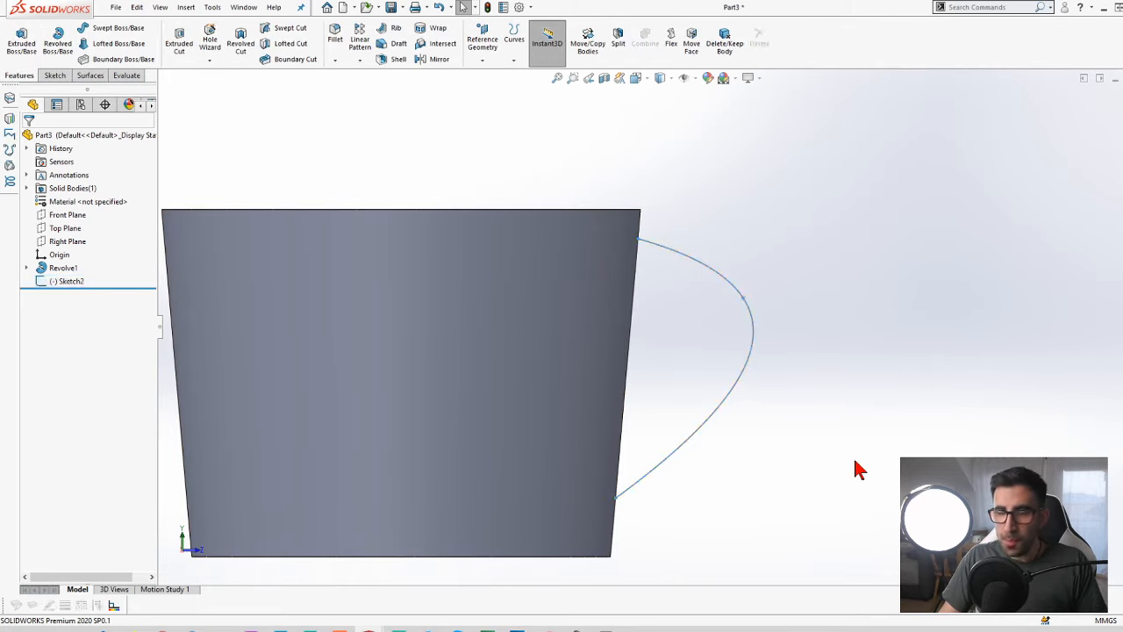
Examine the handle curve from several angles to check how it sits against the cup's outer wall
scroll(763, 458, "up", 2)
middle_click_drag(634, 372, 631, 401)
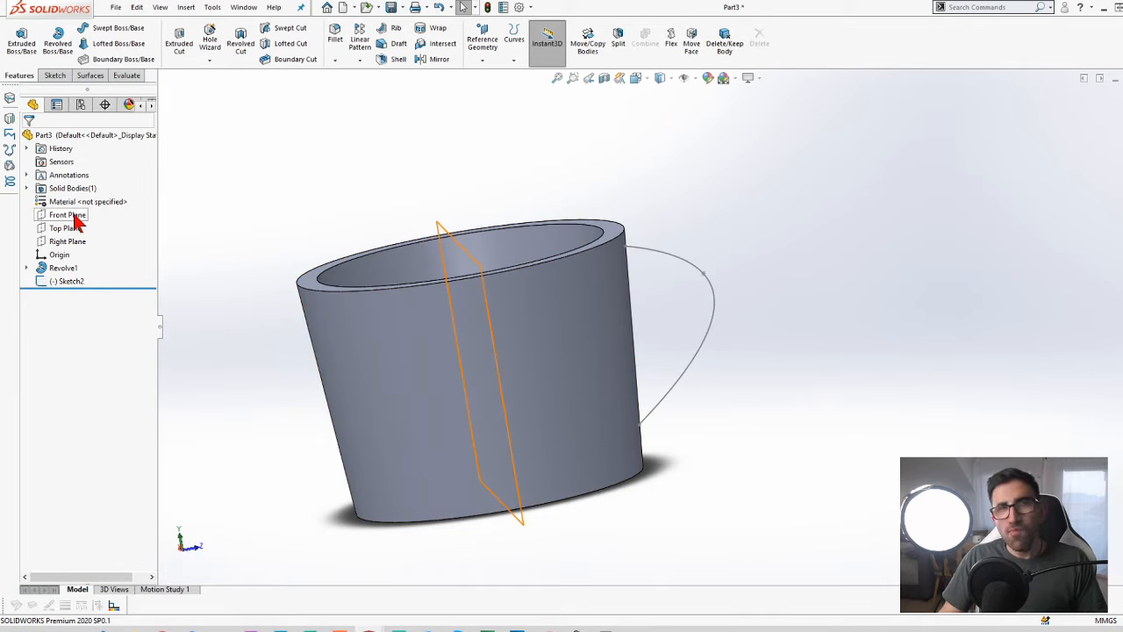
middle_click_drag(263, 231, 566, 379)
middle_click_drag(580, 392, 565, 399)
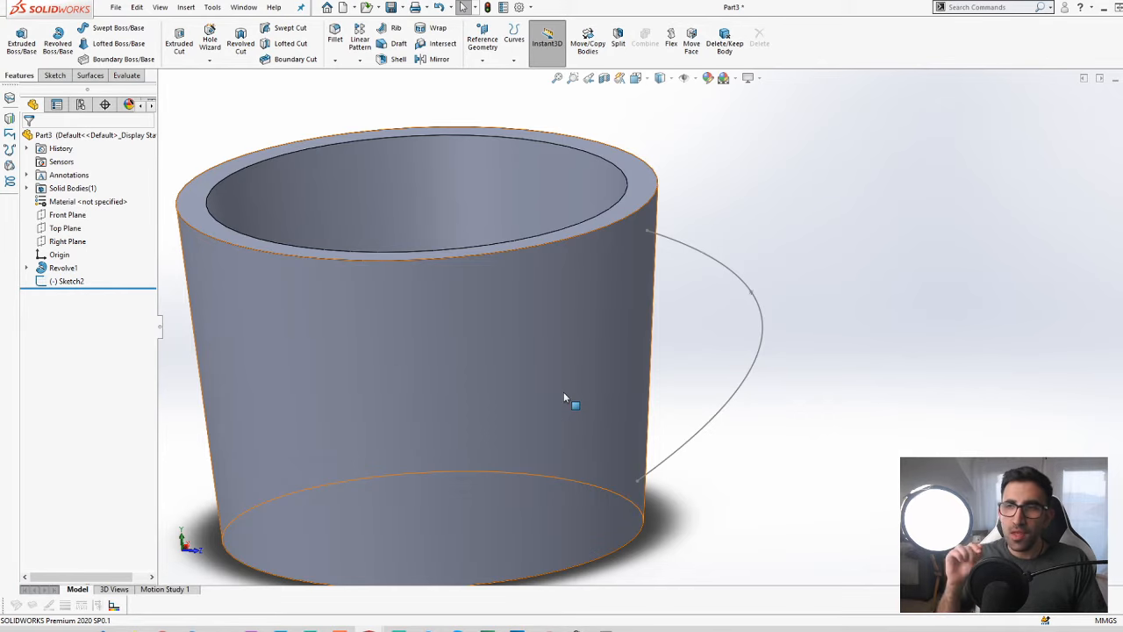
scroll(563, 398, "up", 2)
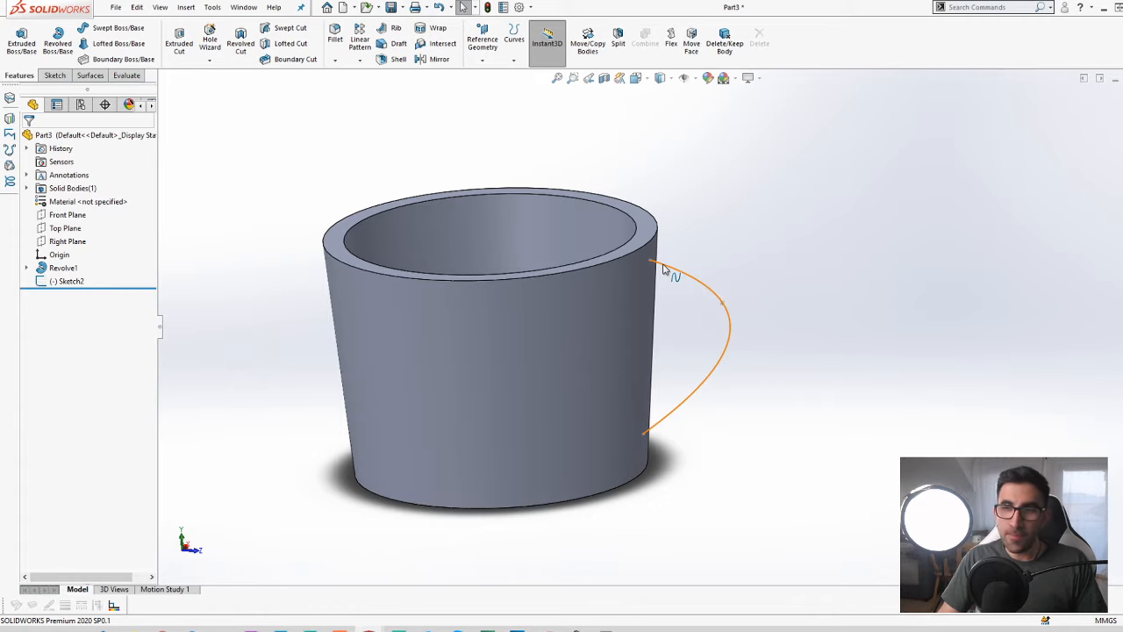
middle_click_drag(664, 270, 632, 382)
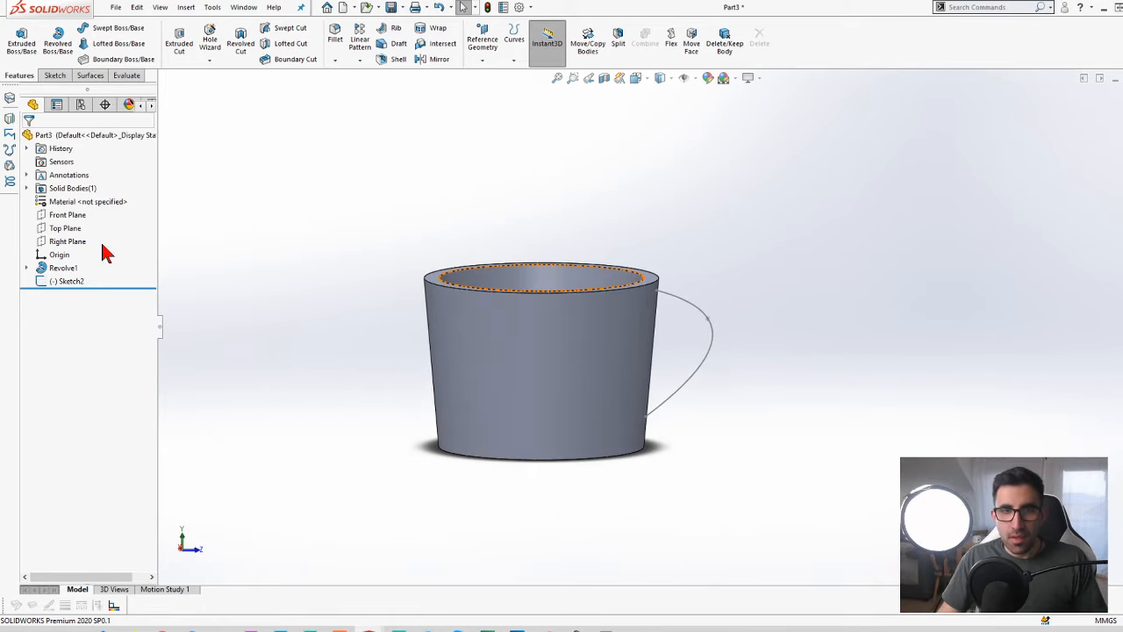
left_click(64, 285)
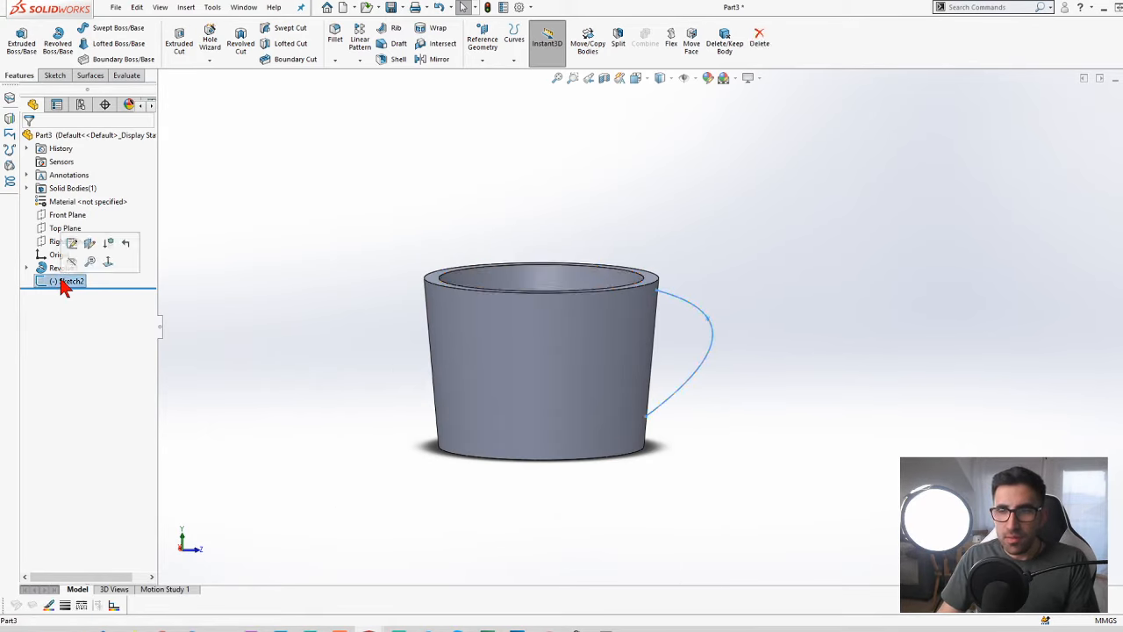
left_click(230, 135)
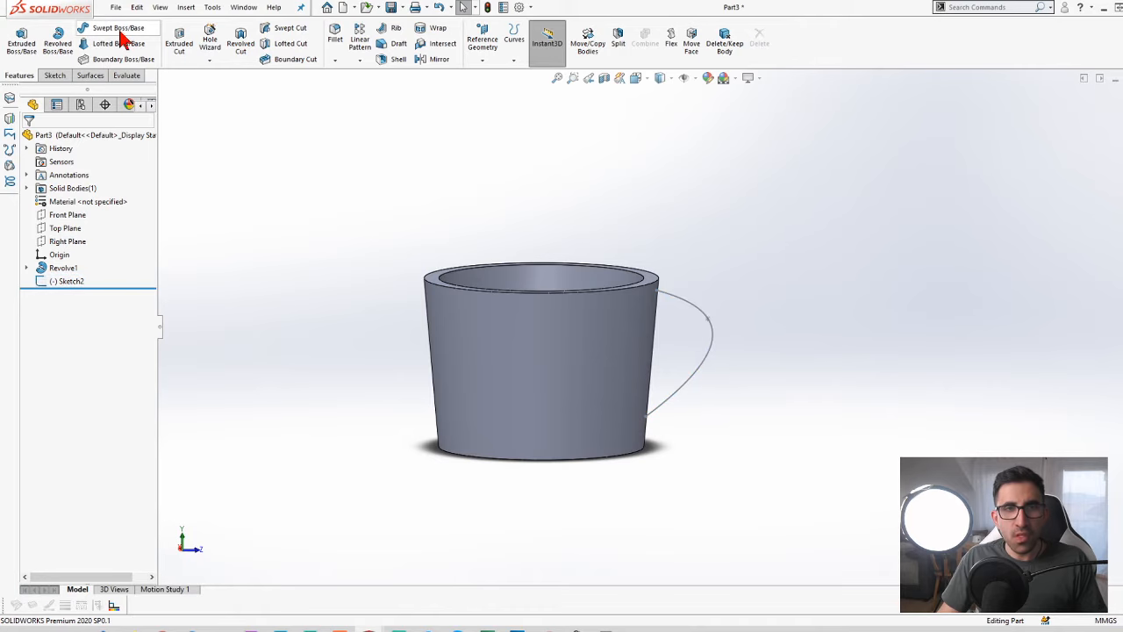
Set up a Swept Boss/Base with a circular profile, using the handle spline as its path
left_click(117, 29)
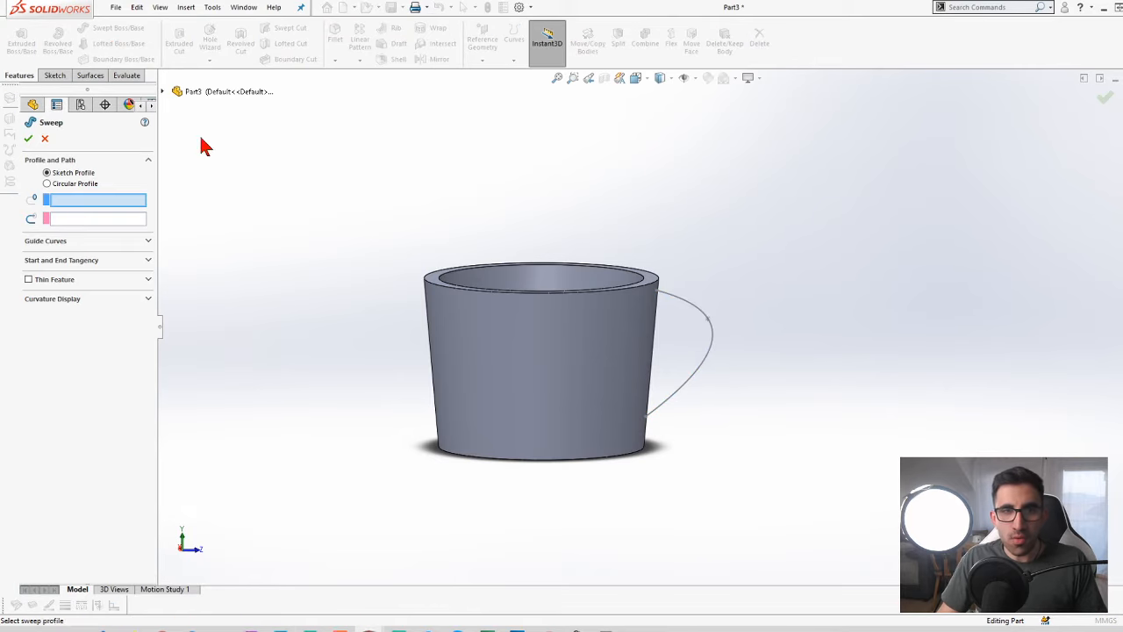
scroll(624, 322, "down", 5)
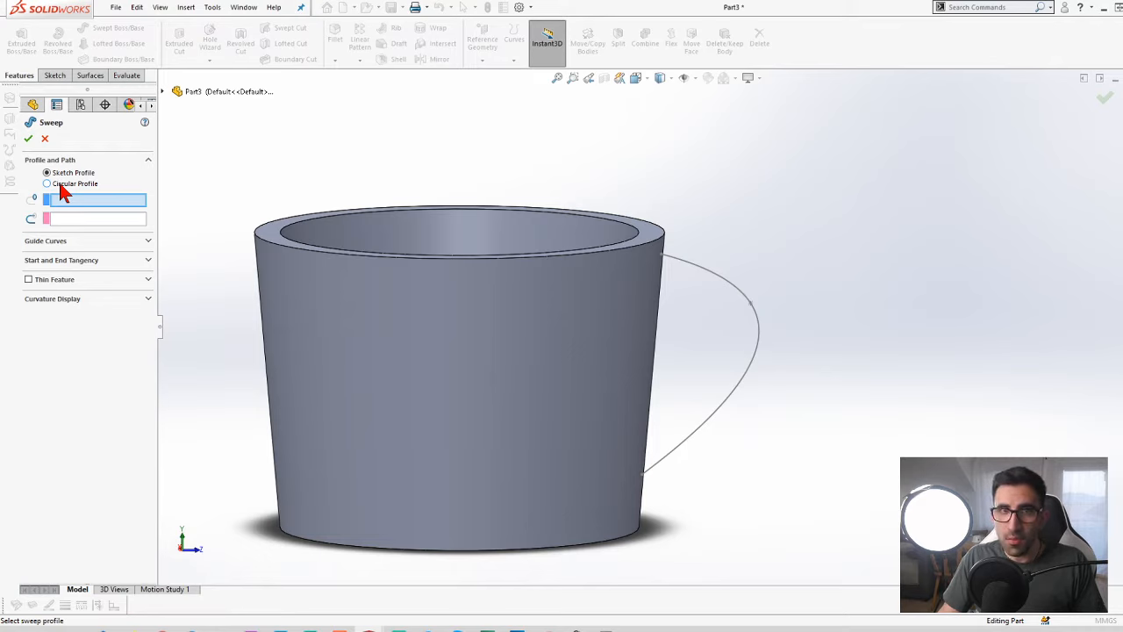
left_click(60, 186)
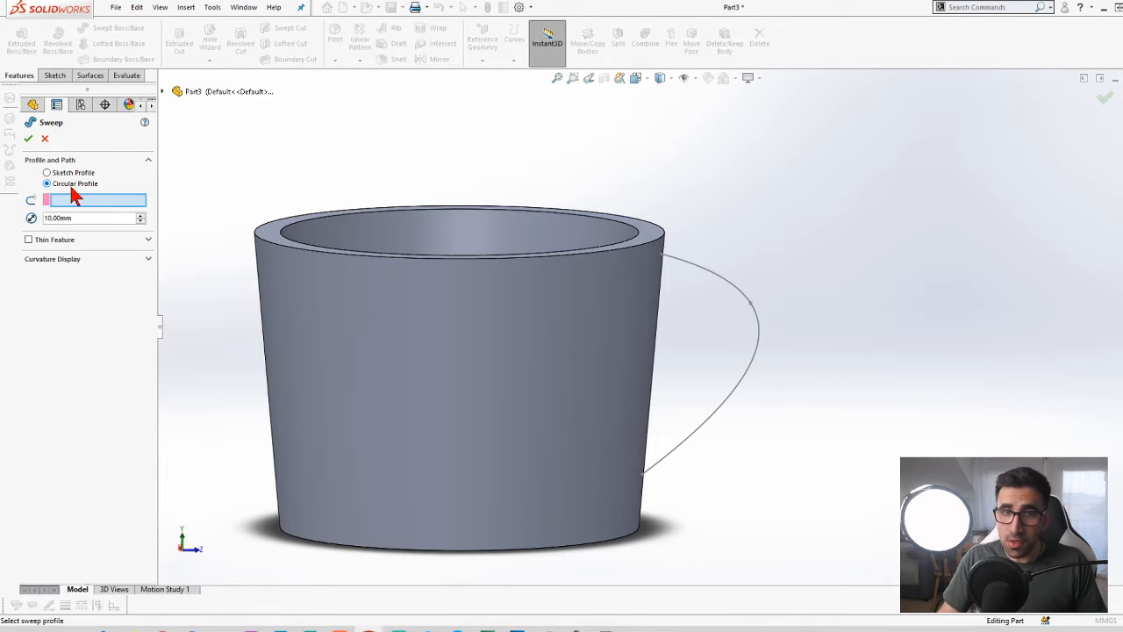
scroll(785, 345, "down", 3)
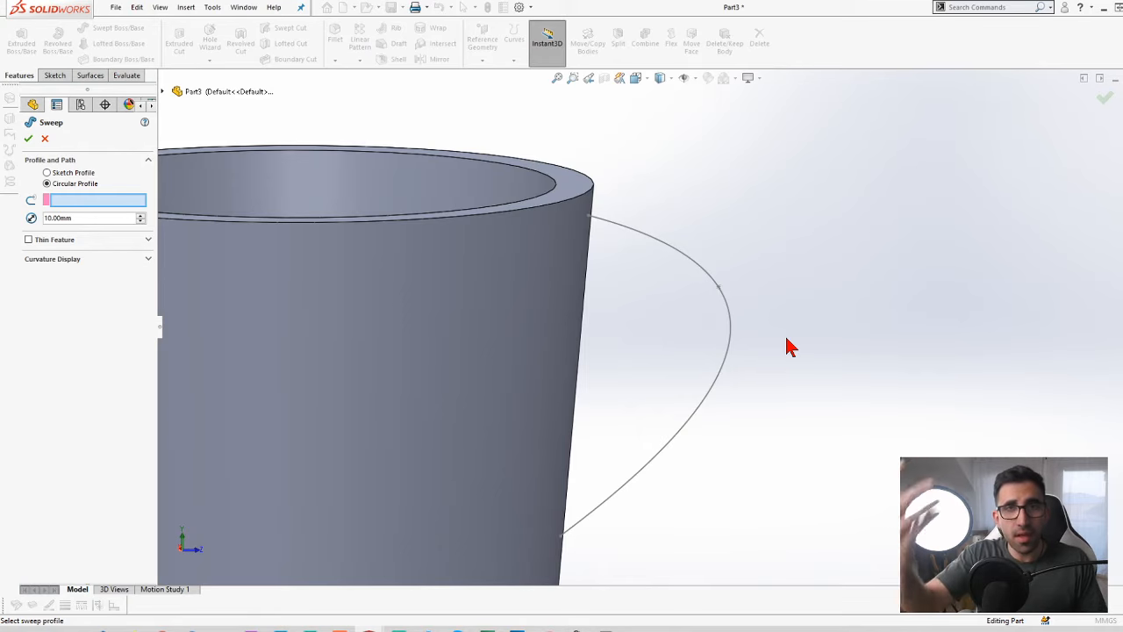
scroll(645, 302, "up", 3)
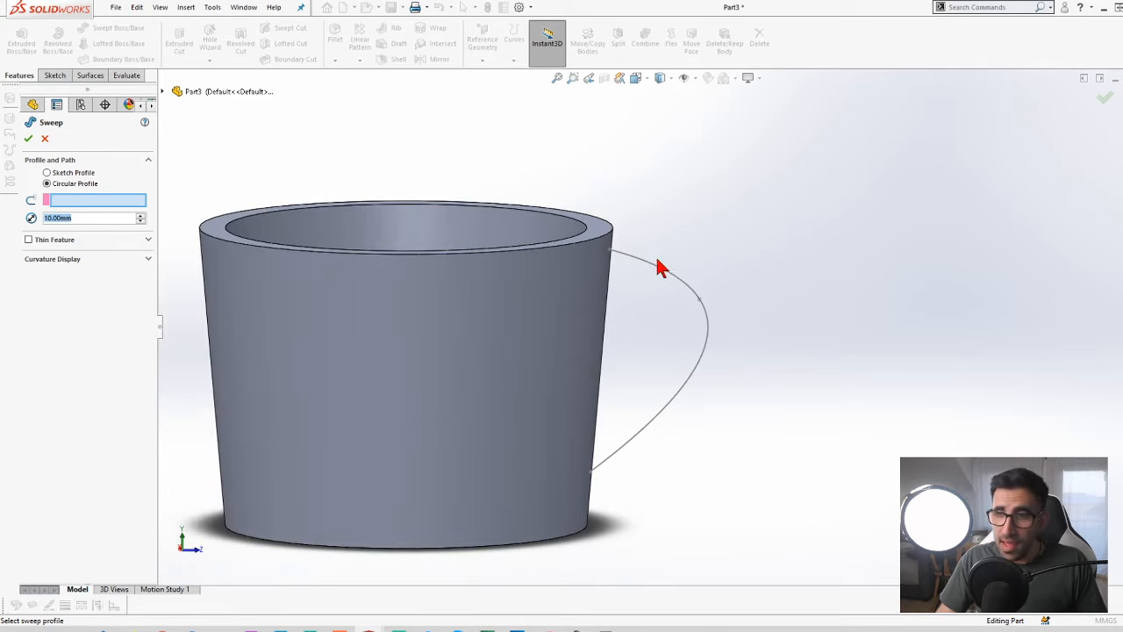
left_click(640, 260)
scroll(639, 381, "down", 3)
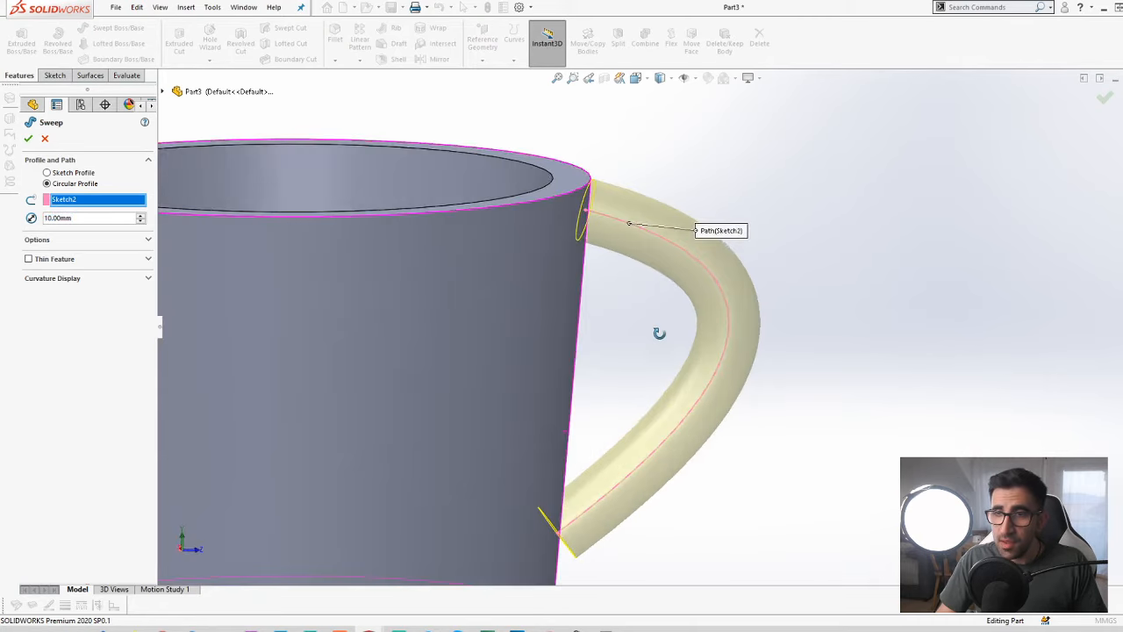
middle_click_drag(659, 331, 622, 376)
middle_click_drag(654, 306, 629, 318)
Set the circular profile's diameter to 5 mm and create the swept handle
left_click(96, 219)
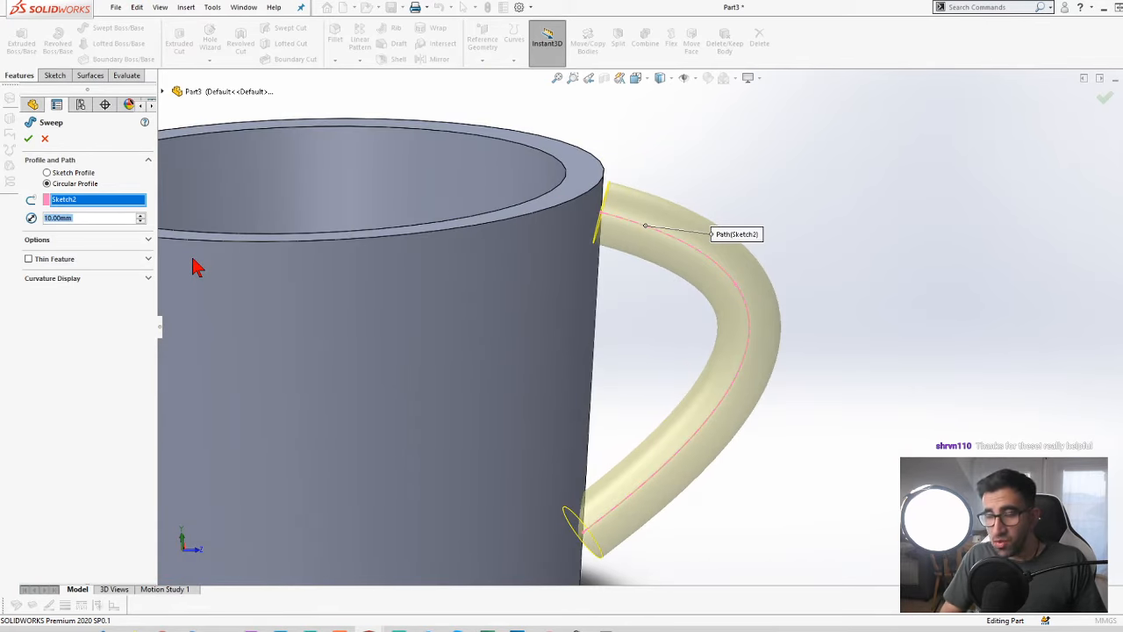
type("5")
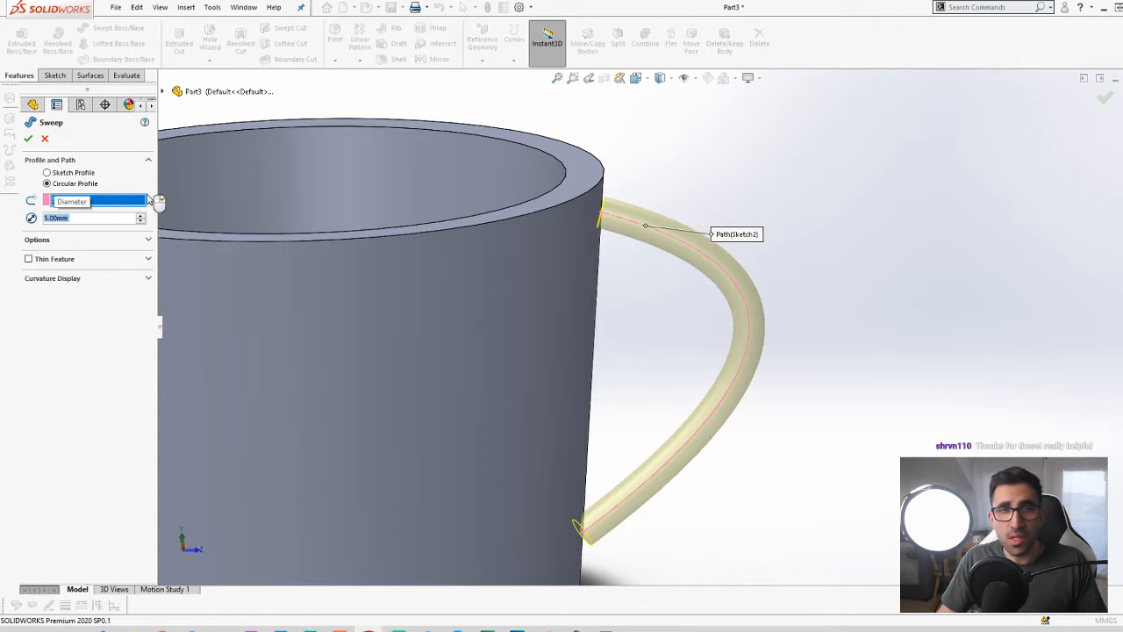
left_click(29, 140)
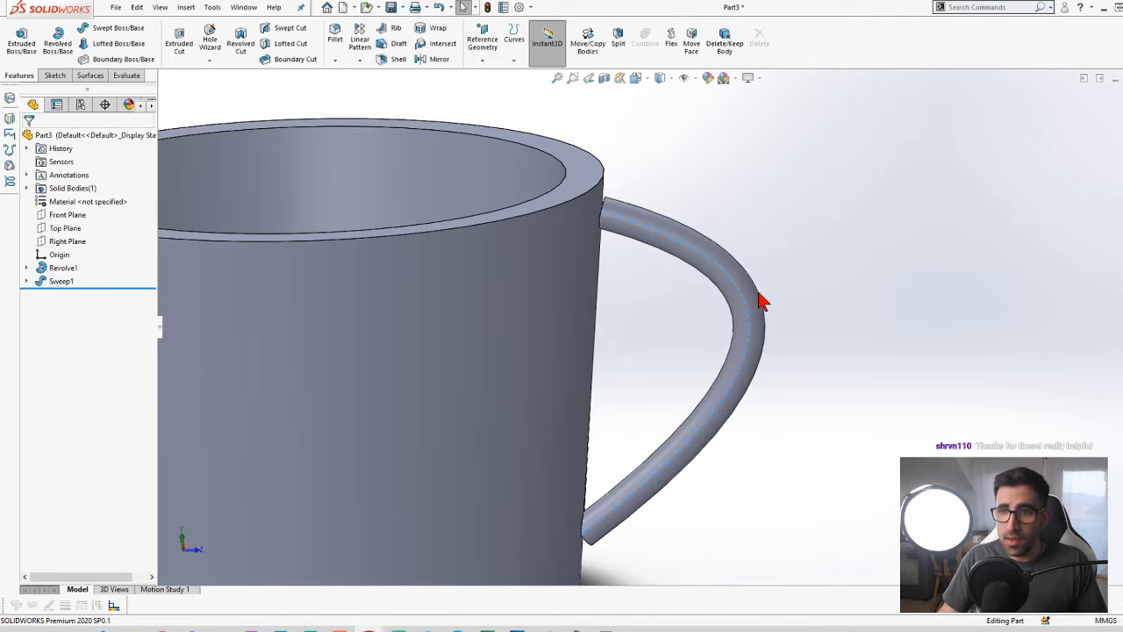
Inspect the upper and lower ends of the handle up close where they meet the cup's tapered wall
scroll(622, 369, "up", 3)
scroll(664, 202, "down", 5)
scroll(665, 201, "up", 3)
scroll(664, 167, "down", 5)
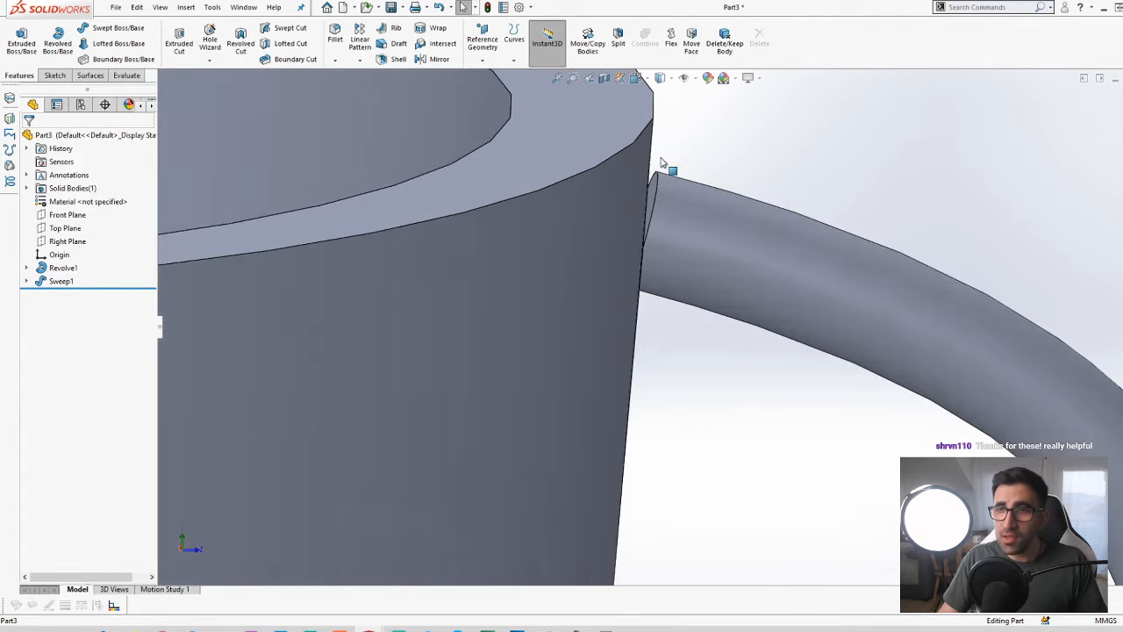
scroll(675, 426, "up", 3)
scroll(657, 459, "down", 5)
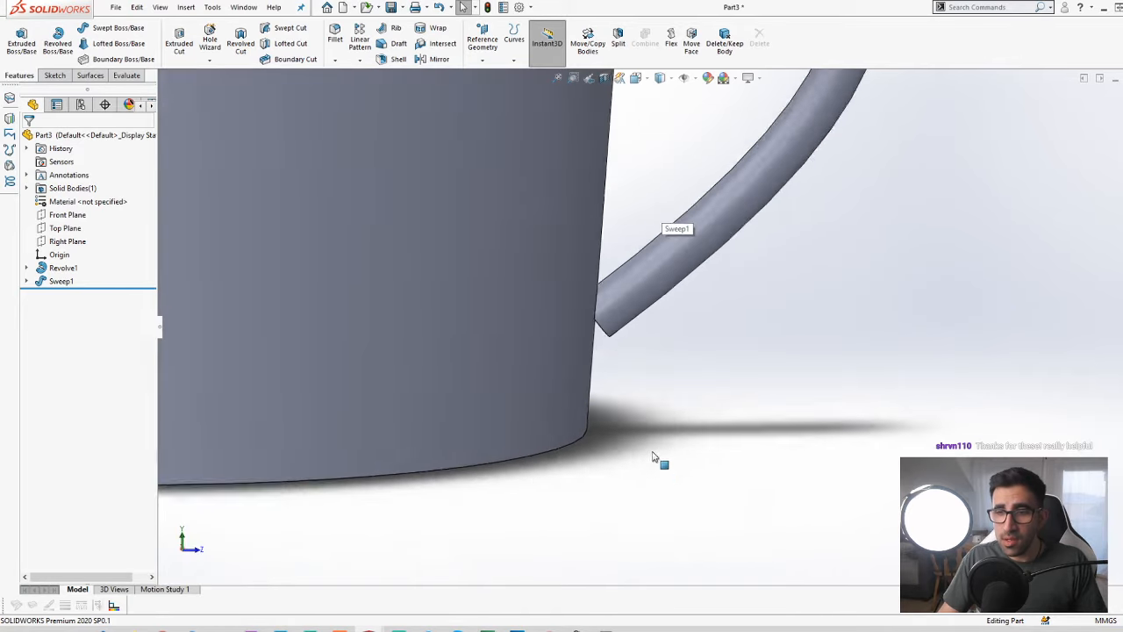
scroll(632, 384, "up", 4)
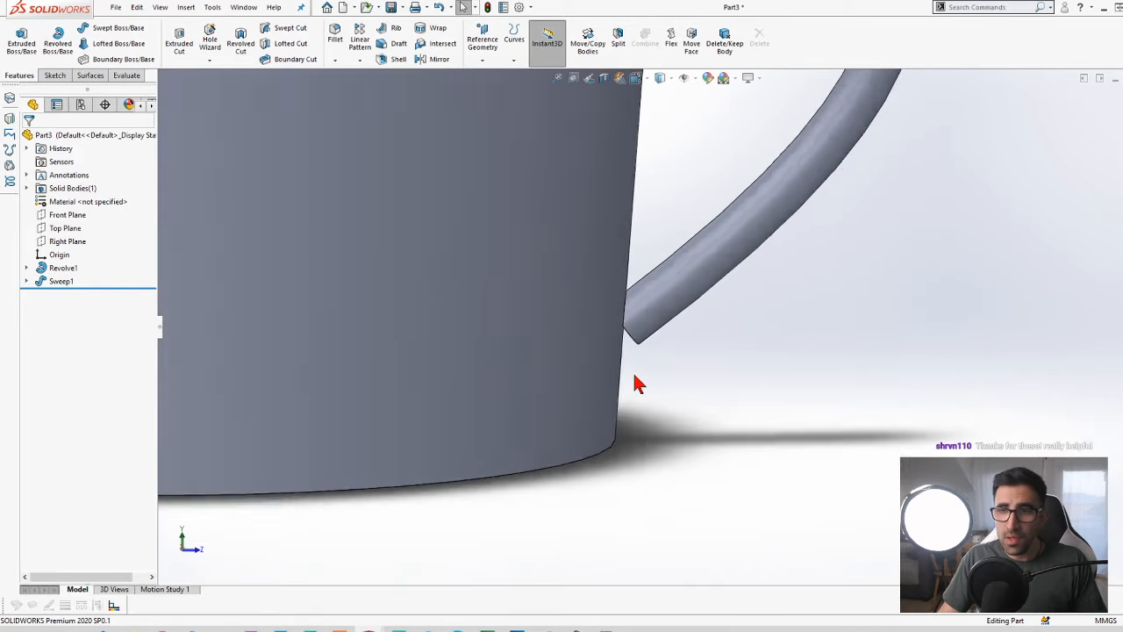
scroll(647, 123, "down", 4)
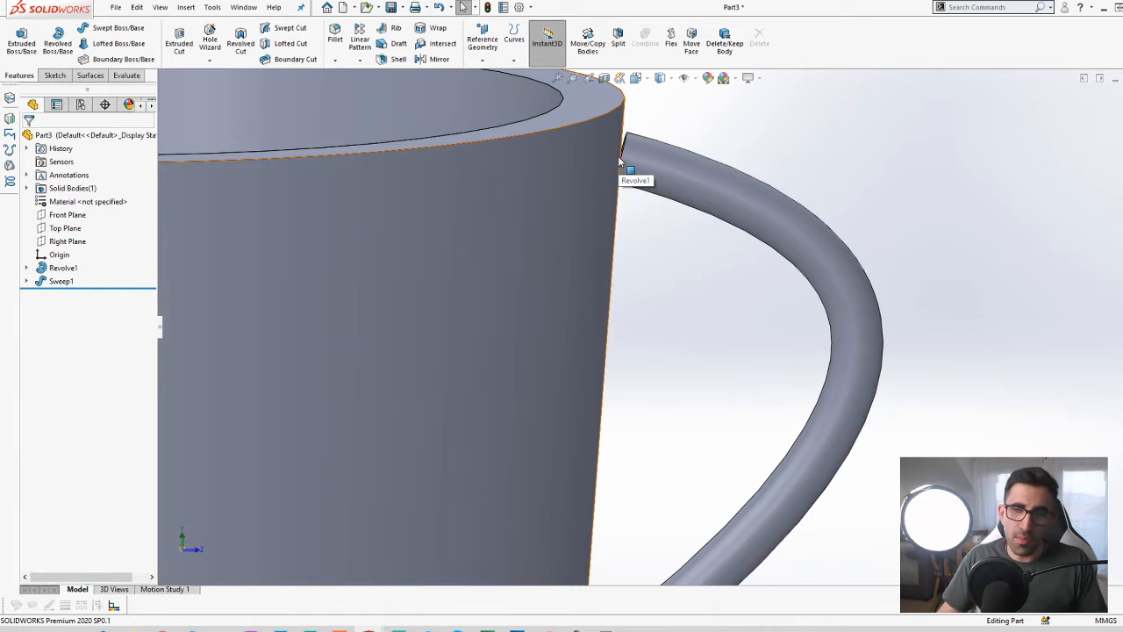
scroll(621, 160, "up", 3)
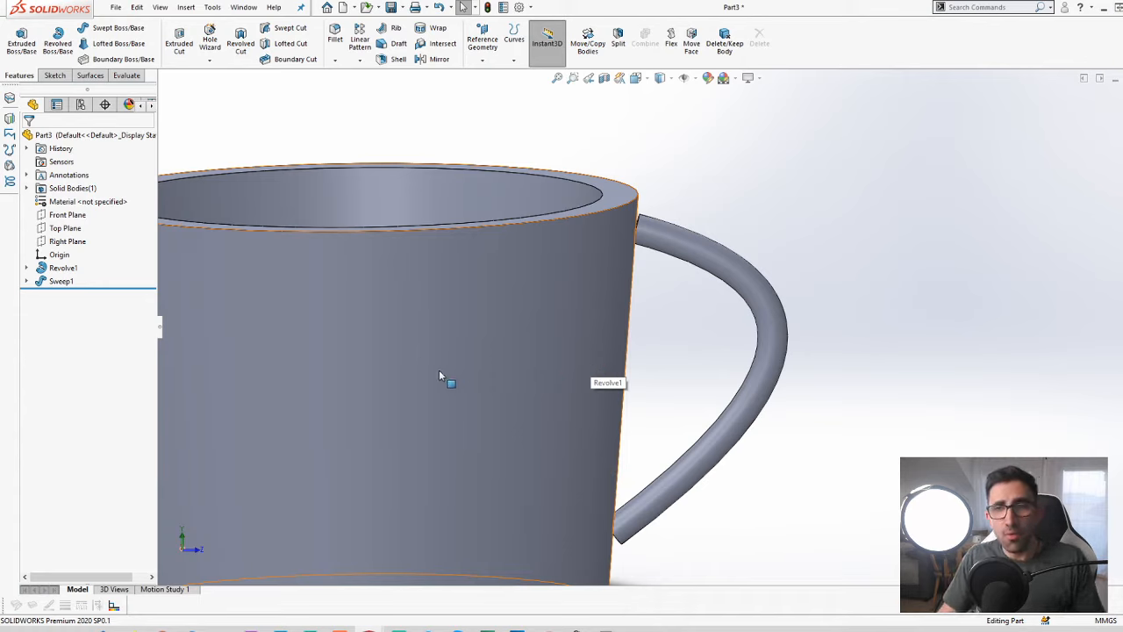
Open the sweep's path sketch for editing and view it normal to the sketch plane
left_click(27, 282)
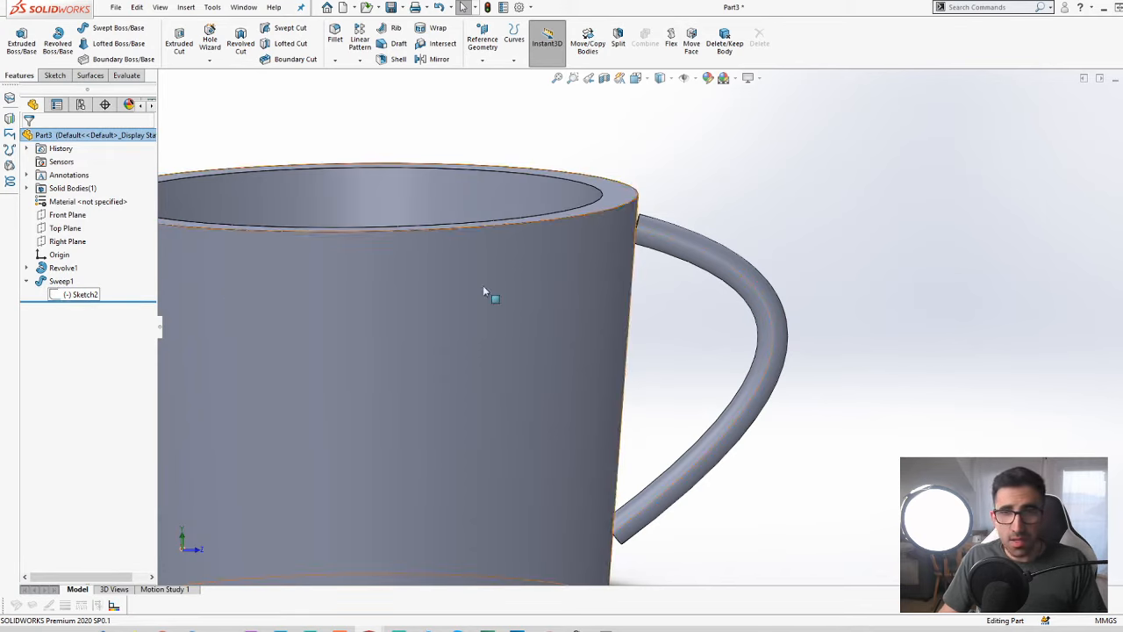
scroll(553, 341, "up", 3)
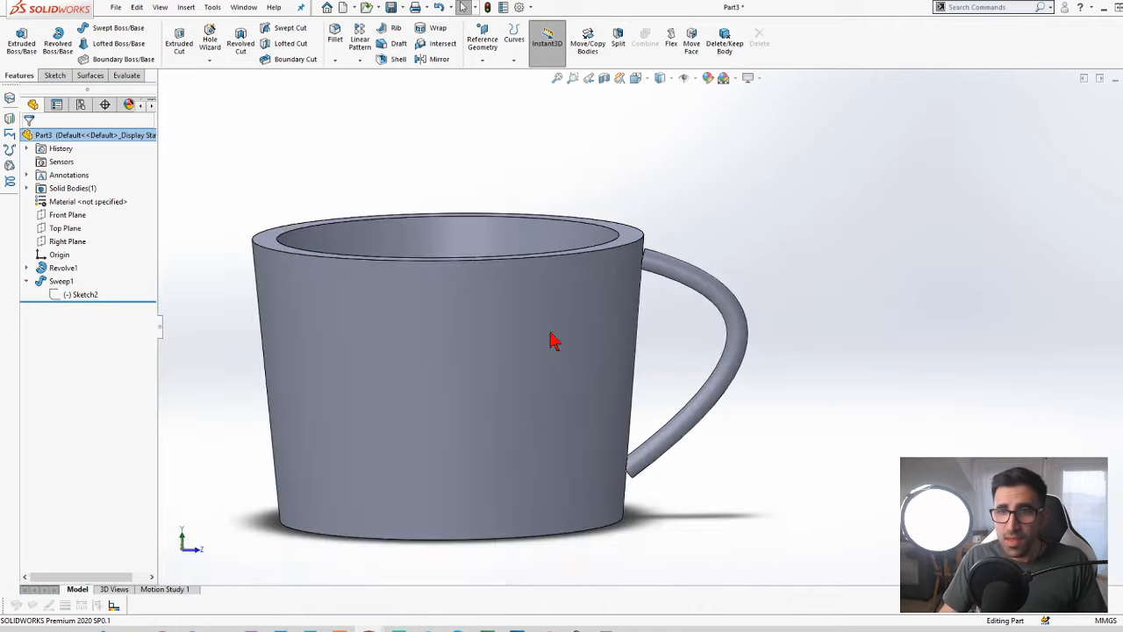
left_click(77, 298)
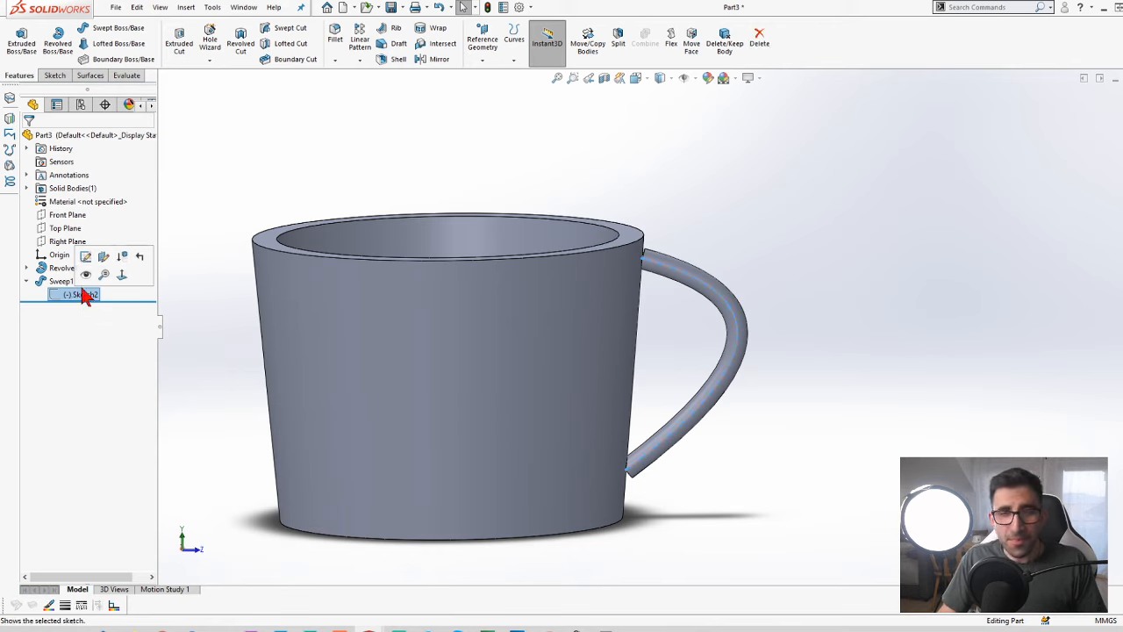
left_click(85, 257)
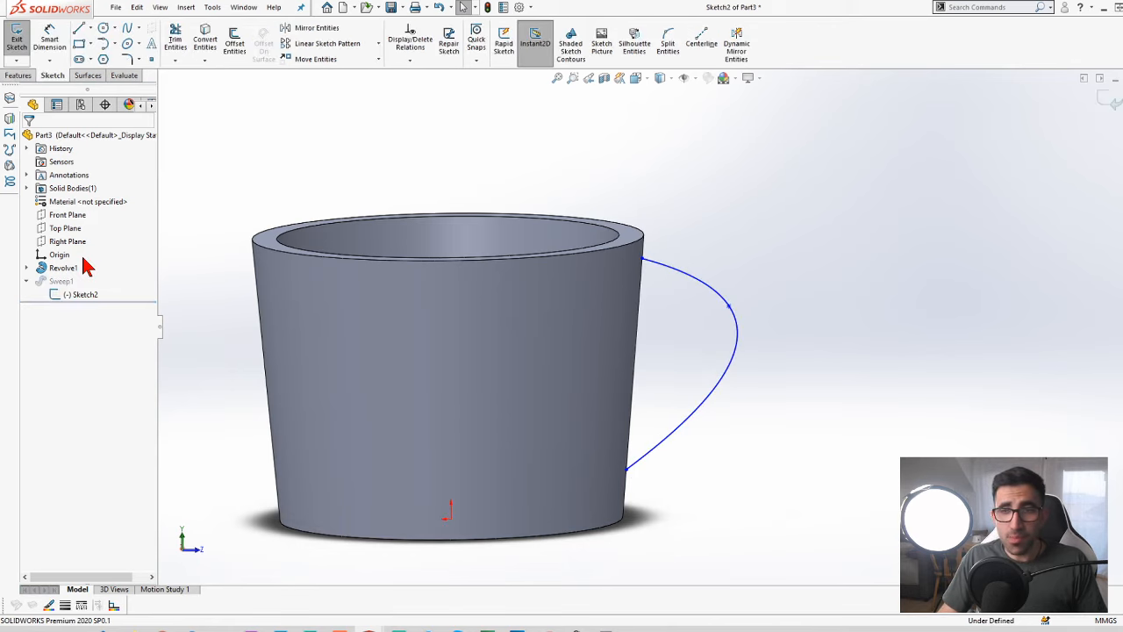
key("space")
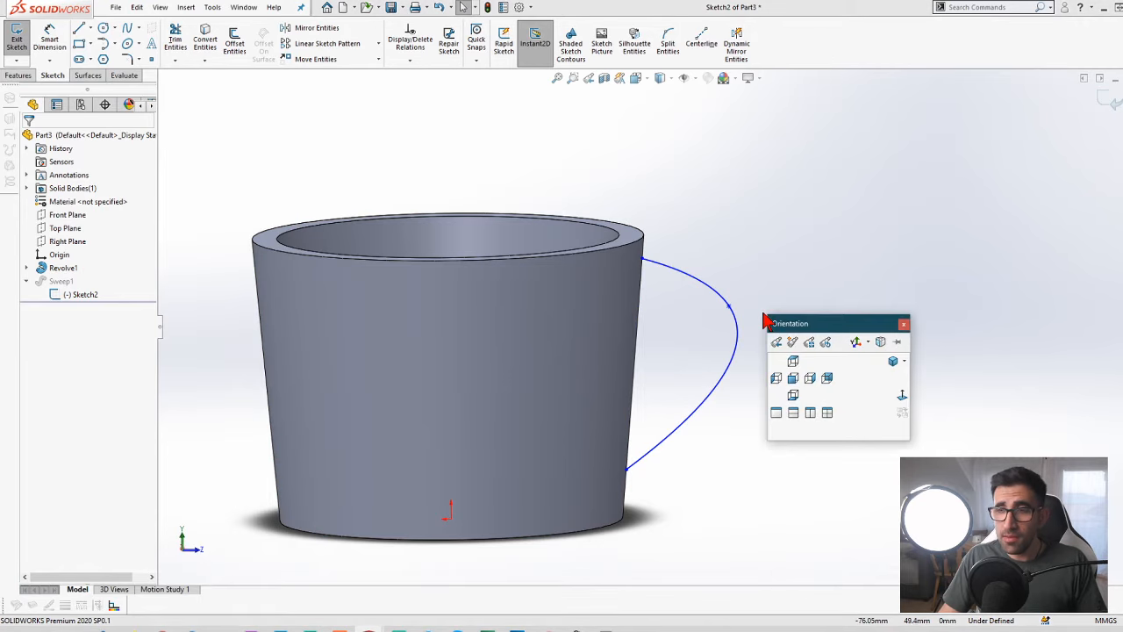
left_click(902, 395)
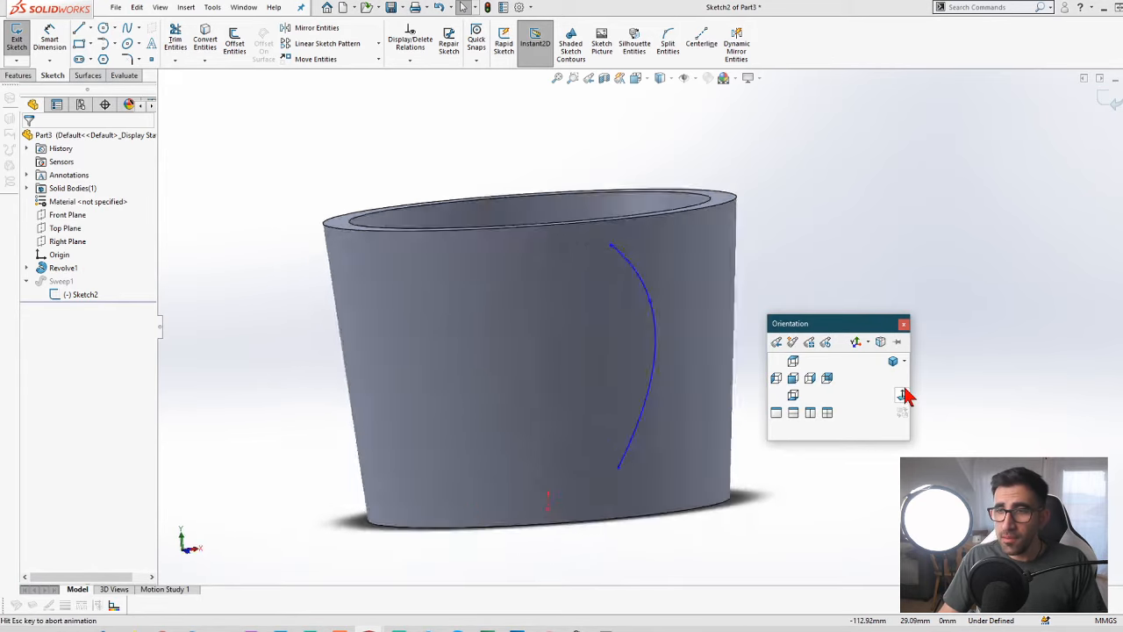
Try to pull the handle spline's upper endpoint into the cup wall with its coincident relation still in place
scroll(518, 247, "down", 4)
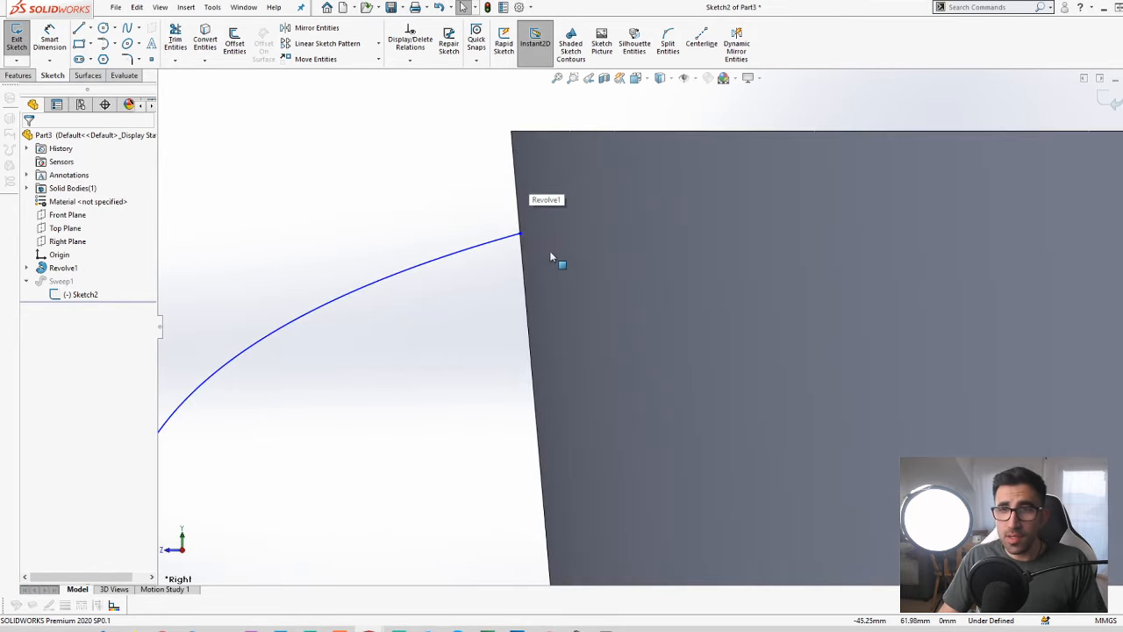
left_click(564, 263)
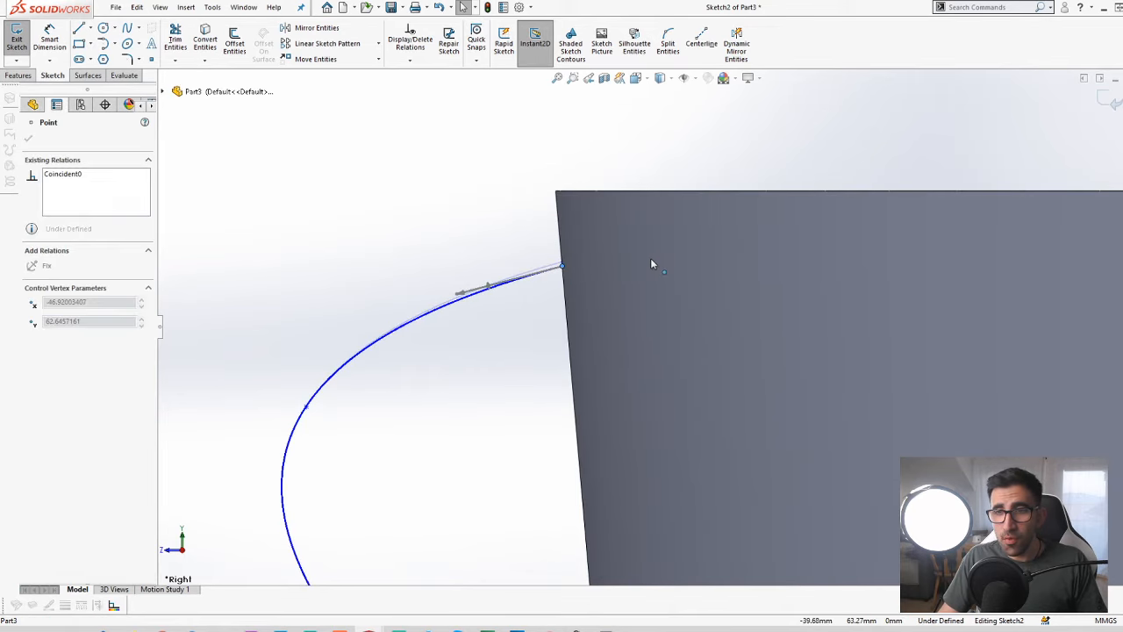
scroll(486, 238, "up", 1)
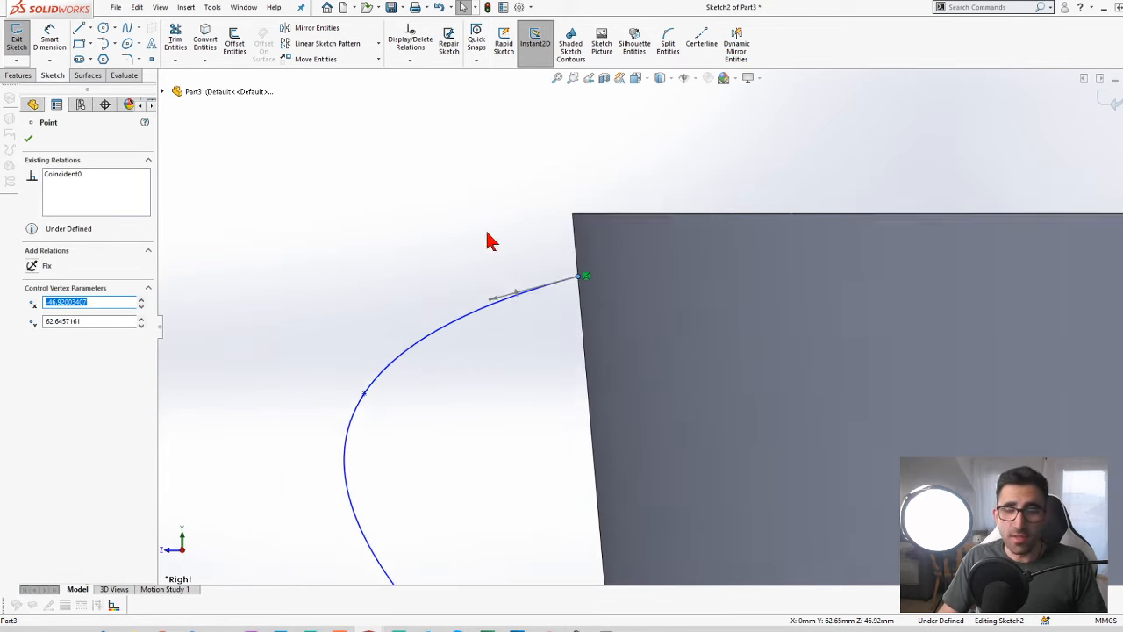
scroll(715, 331, "down", 1)
left_click(386, 215)
scroll(441, 275, "up", 2)
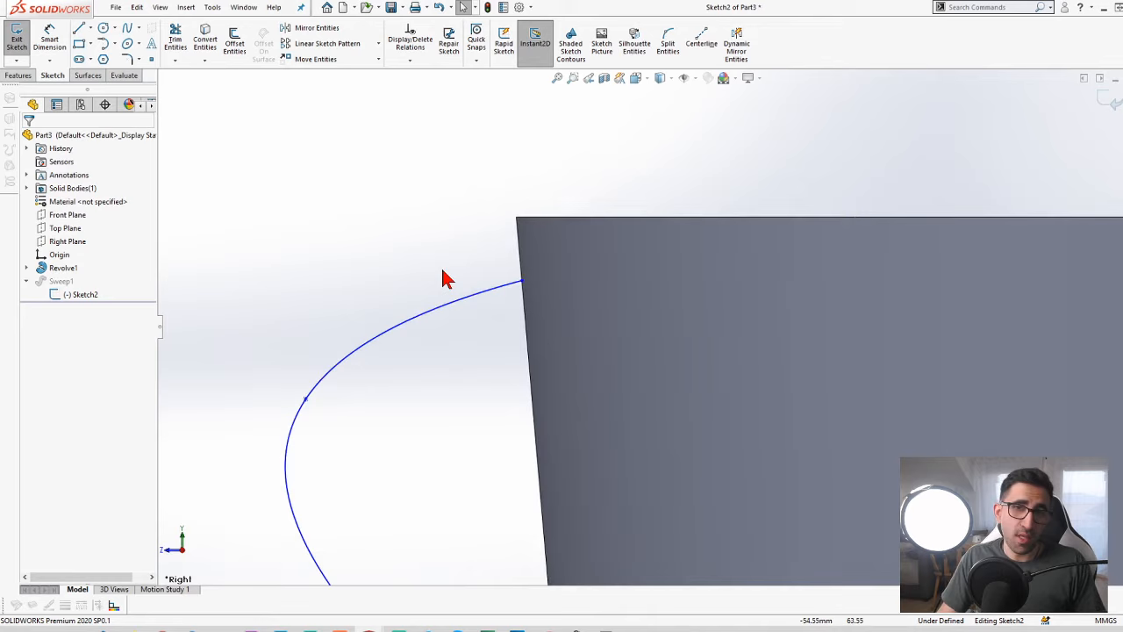
left_click(640, 292)
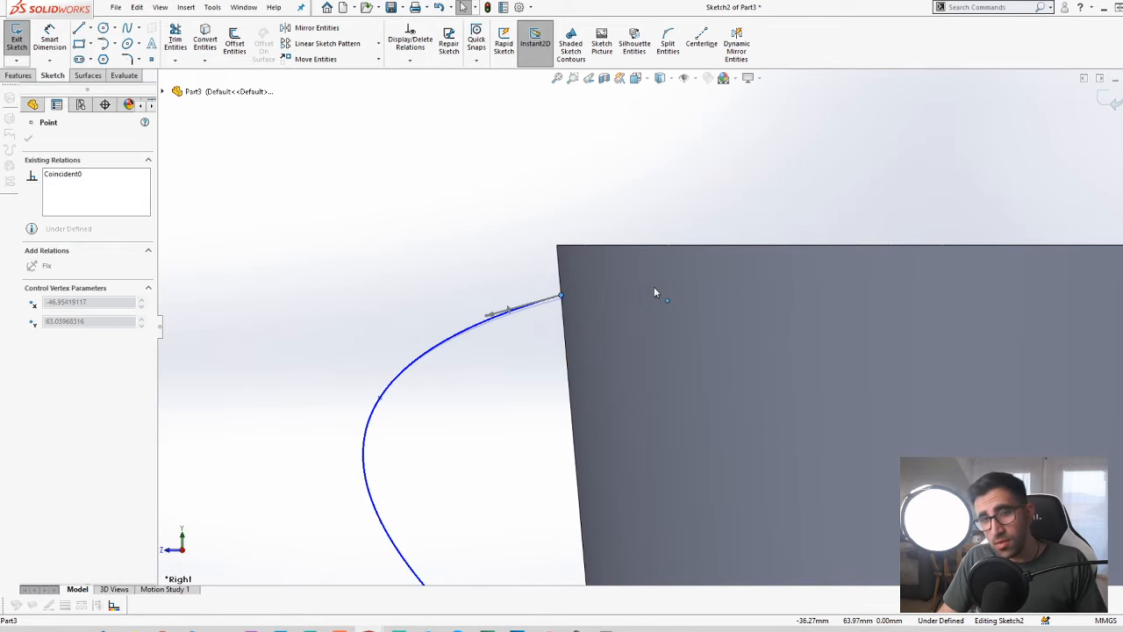
left_click(444, 270)
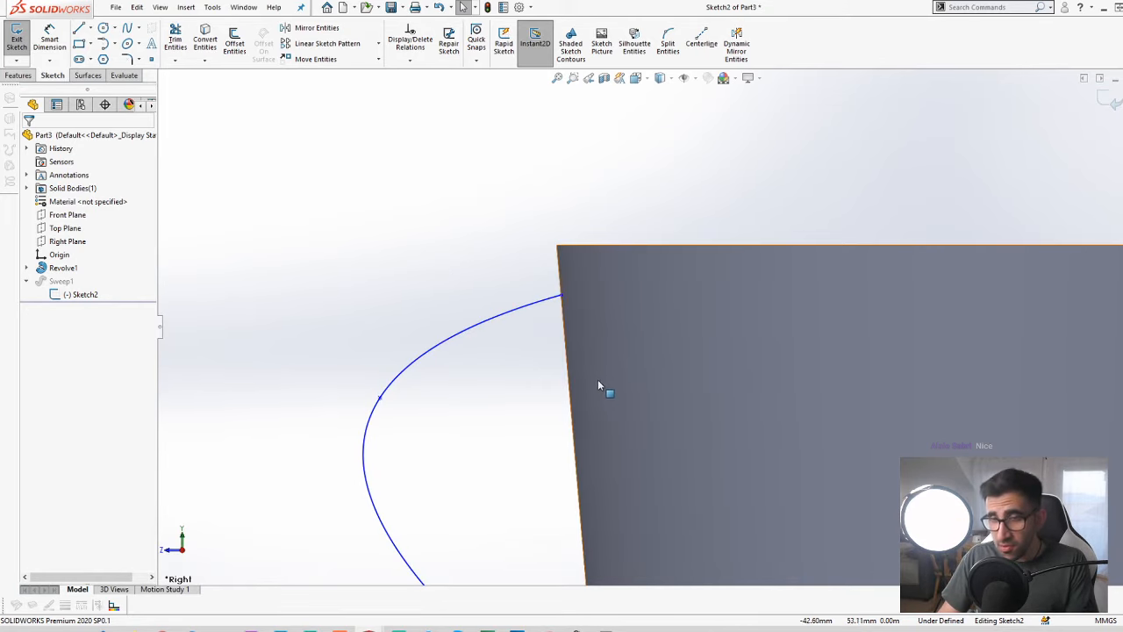
Delete the coincident relation on the spline's upper endpoint and move the point inside the cup wall, at about X -43.44, Y 62.92
left_click(564, 294)
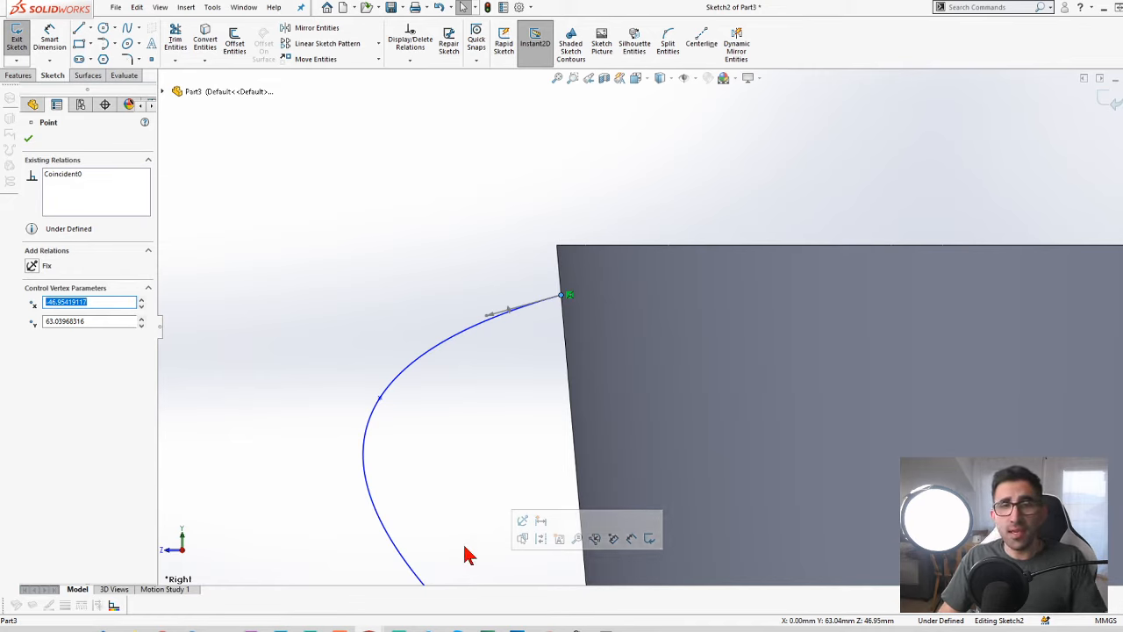
left_click(69, 178)
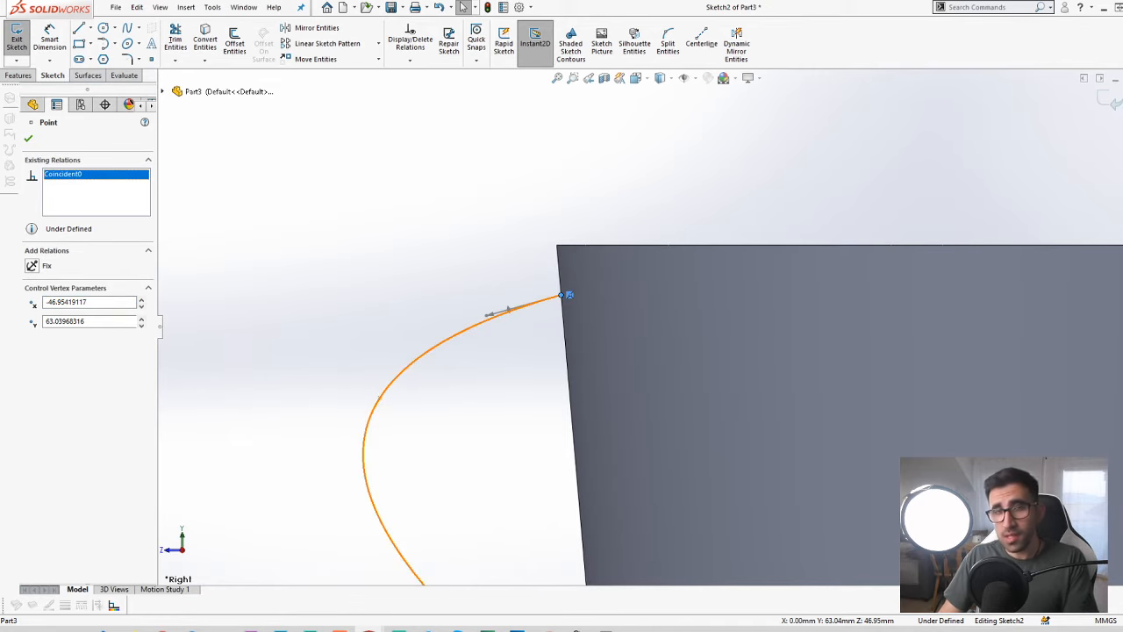
left_click(329, 347)
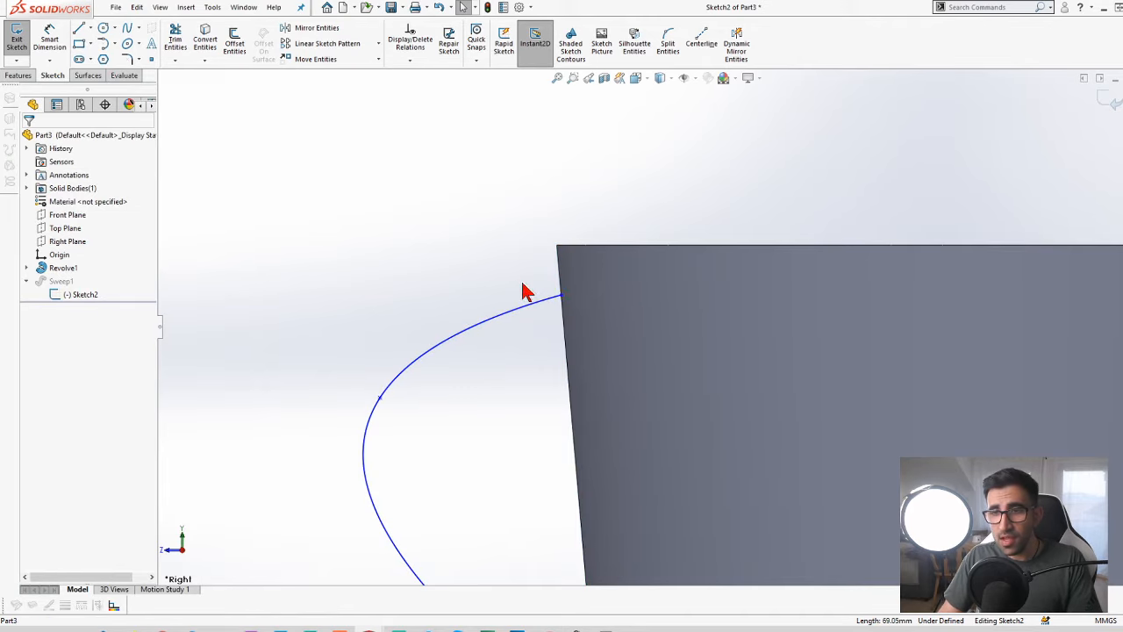
left_click(562, 298)
left_click_drag(582, 298, 584, 300)
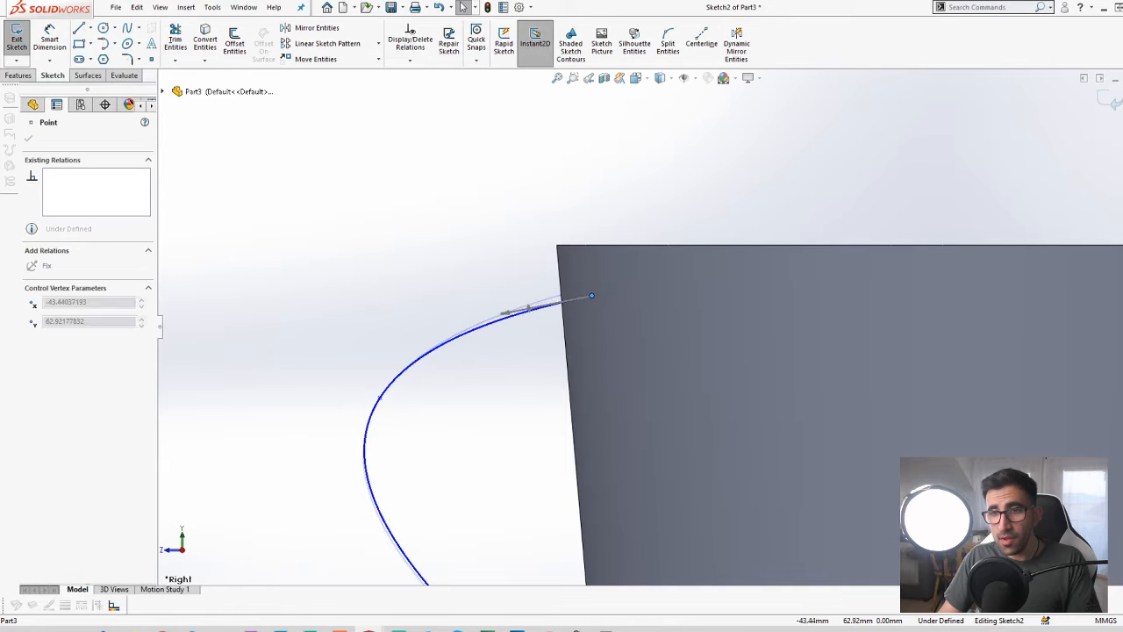
scroll(636, 338, "up", 3)
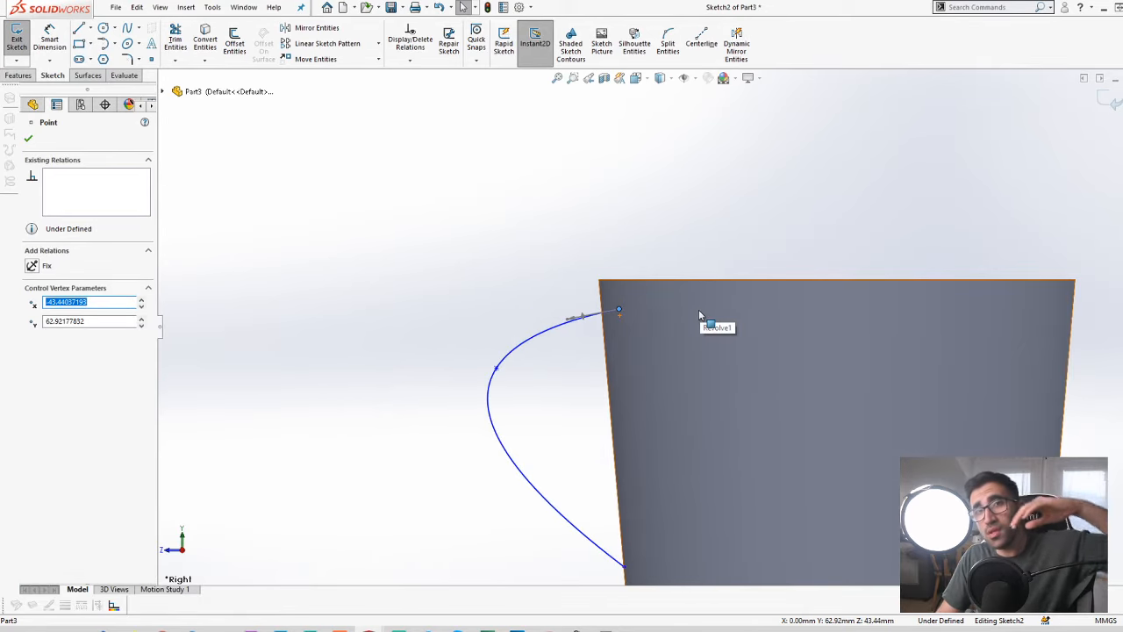
Set the display style to Hidden Lines Visible and check the upper endpoint against the cup's inner wall line
scroll(606, 335, "down", 2)
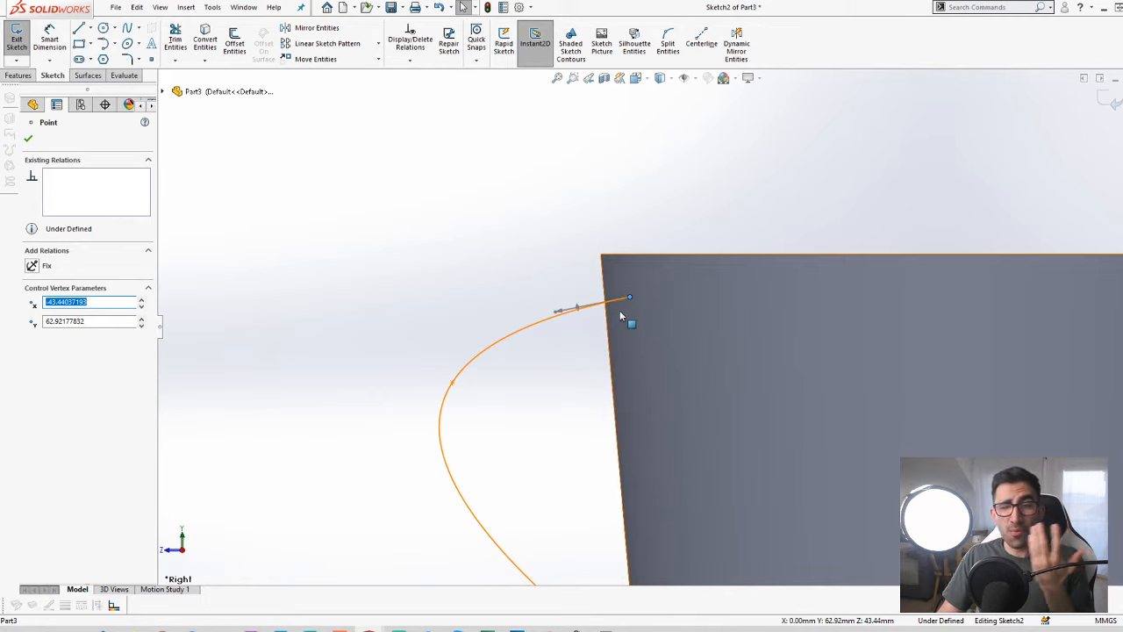
left_click(672, 81)
left_click(672, 79)
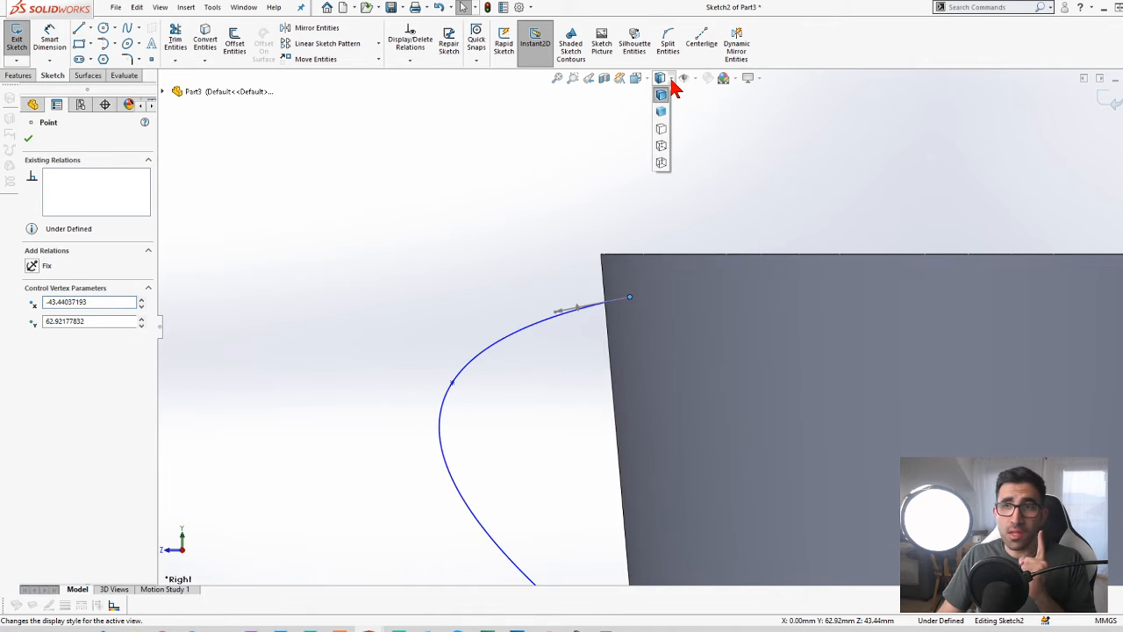
left_click(662, 147)
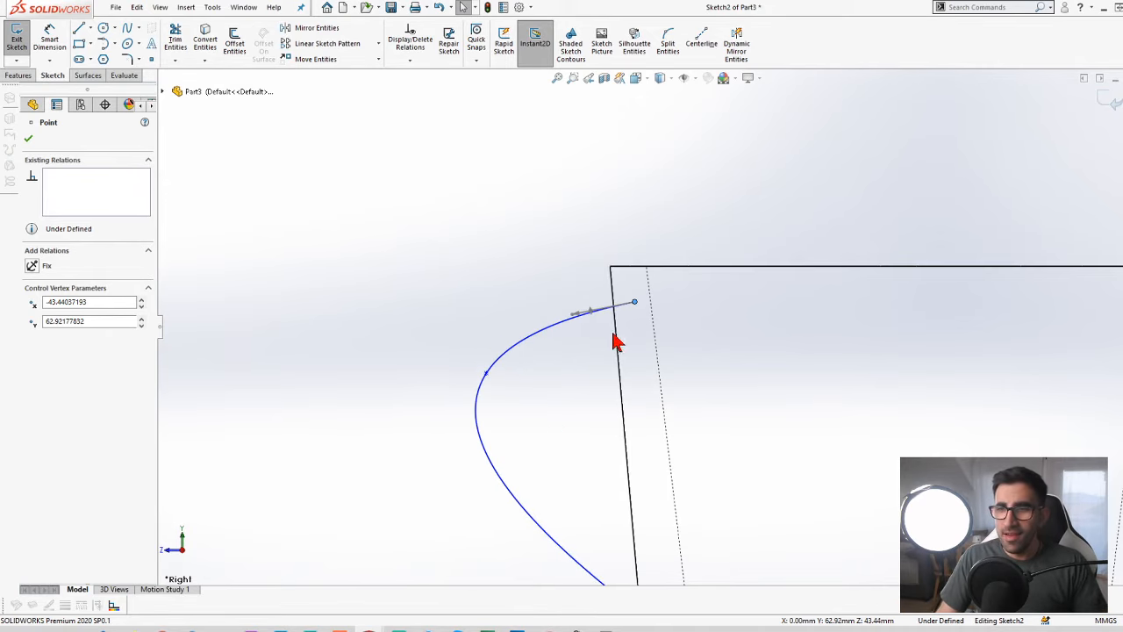
scroll(614, 339, "up", 3)
scroll(672, 290, "down", 4)
left_click(772, 345)
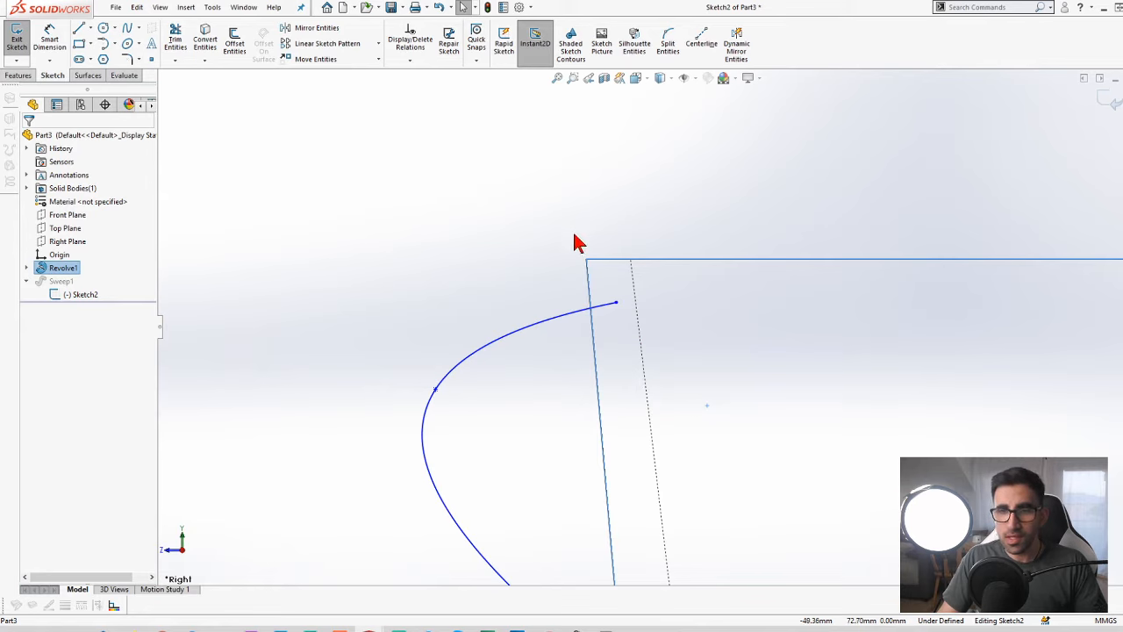
key("f")
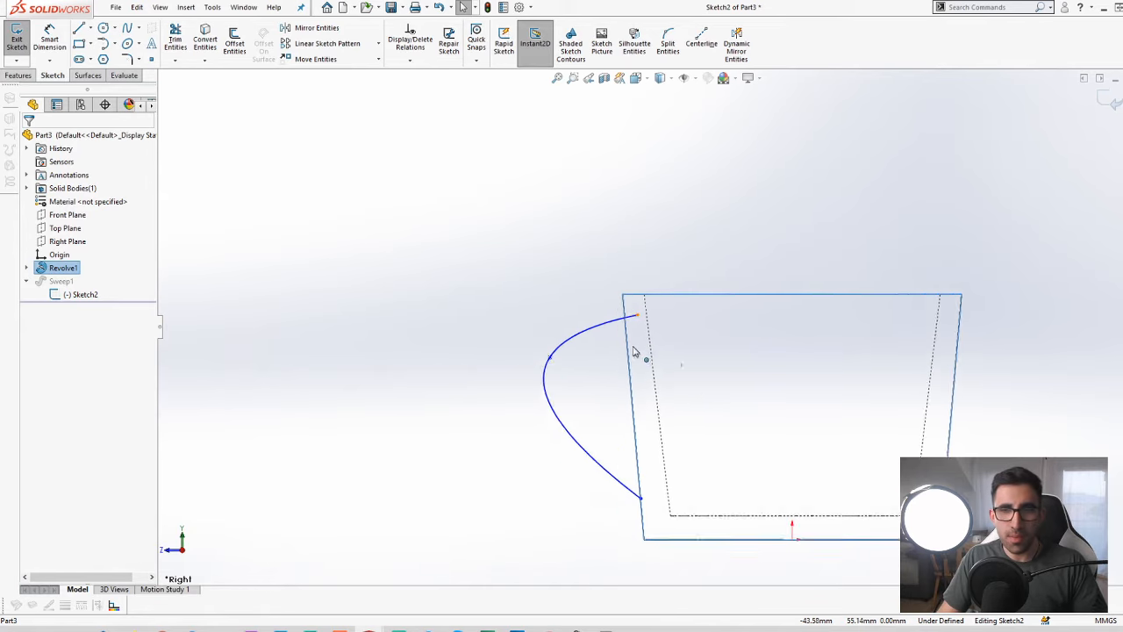
Delete the coincident relation on the spline's lower endpoint and move the point between the cup's outer and inner wall lines
scroll(660, 259, "down", 2)
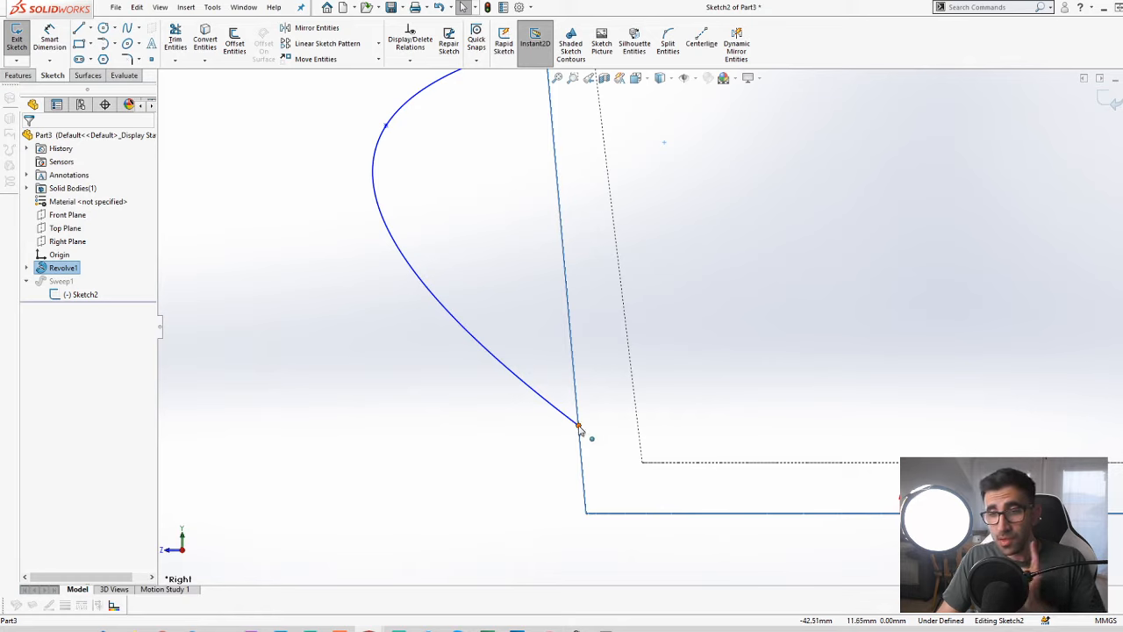
left_click(578, 426)
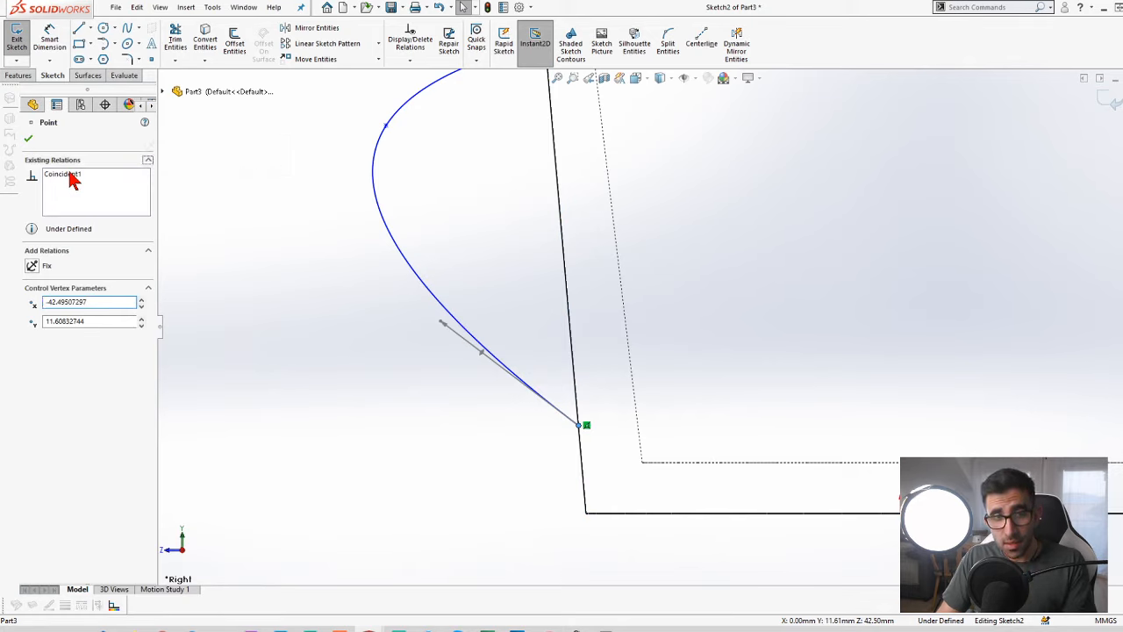
left_click(79, 179)
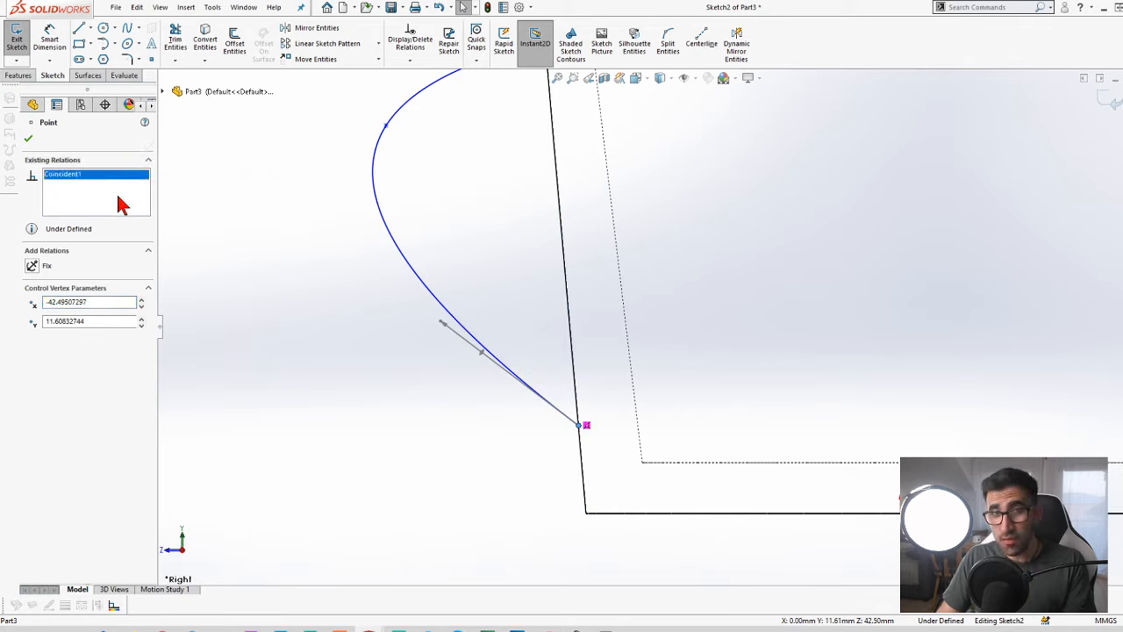
left_click(366, 352)
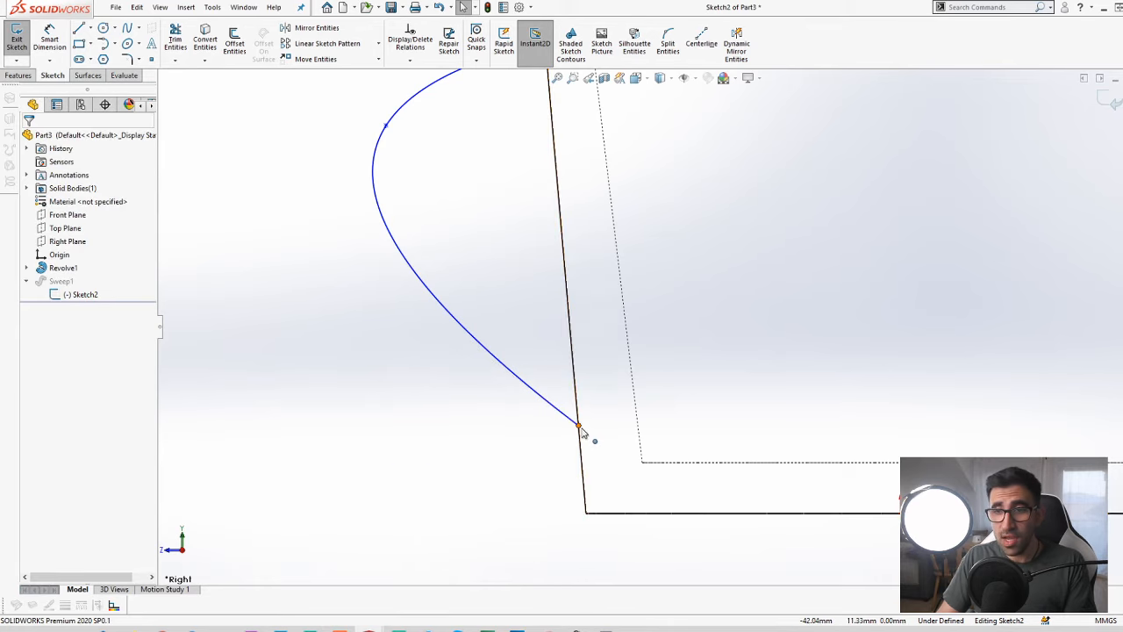
left_click_drag(586, 431, 621, 439)
left_click(481, 469)
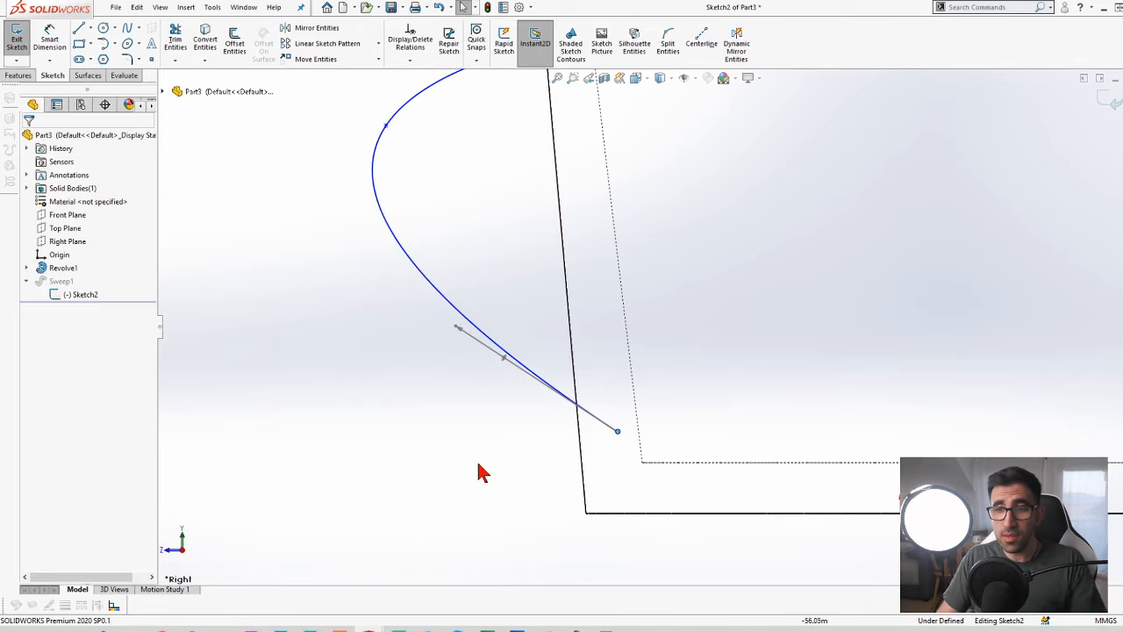
Exit the path sketch to rebuild the swept handle and set the display style to Shaded With Edges
key("f")
scroll(756, 224, "down", 2)
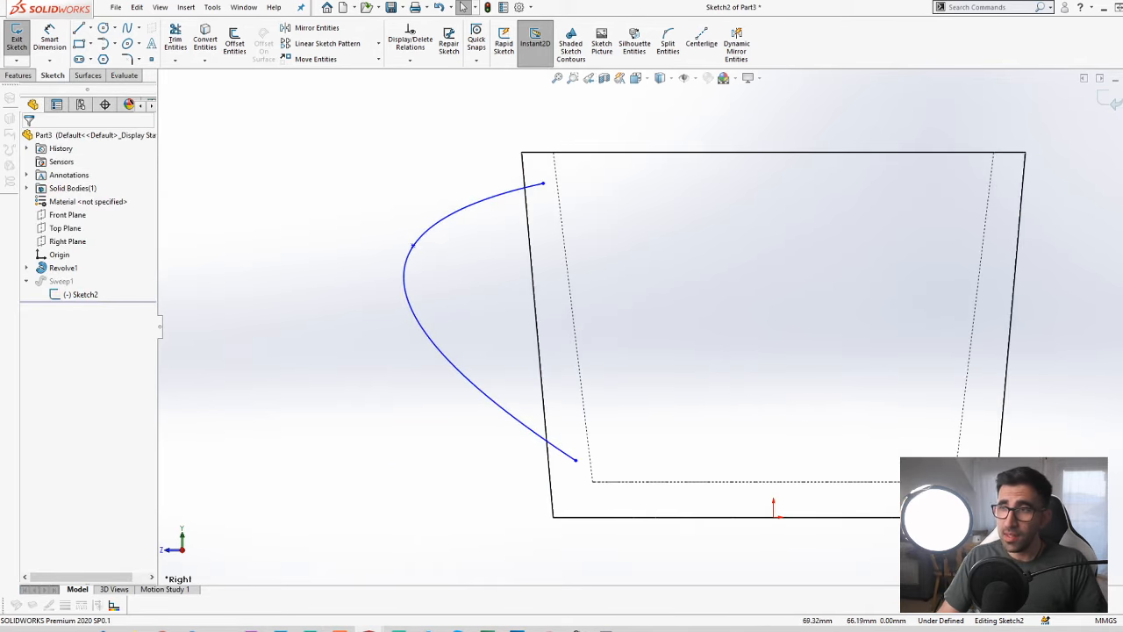
left_click(1108, 99)
left_click(664, 81)
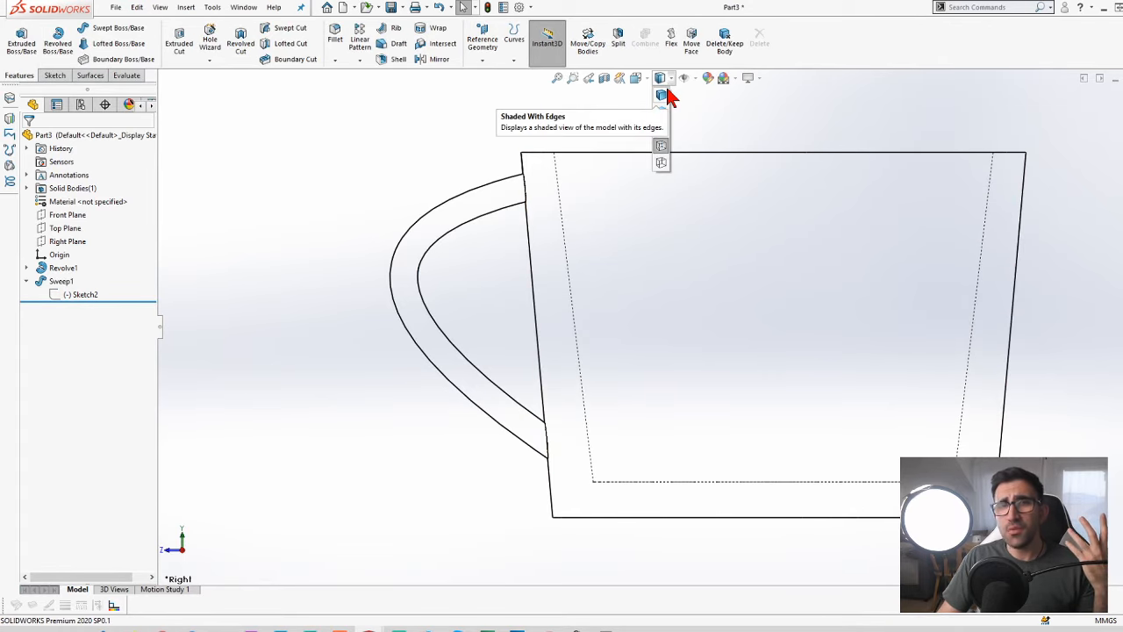
left_click(661, 95)
Examine the rebuilt handle's joint with the outer wall and the inside of the cup from several angles
mouse_move(427, 230)
middle_mouse_down()
mouse_move(461, 261)
mouse_move(632, 283)
middle_mouse_up()
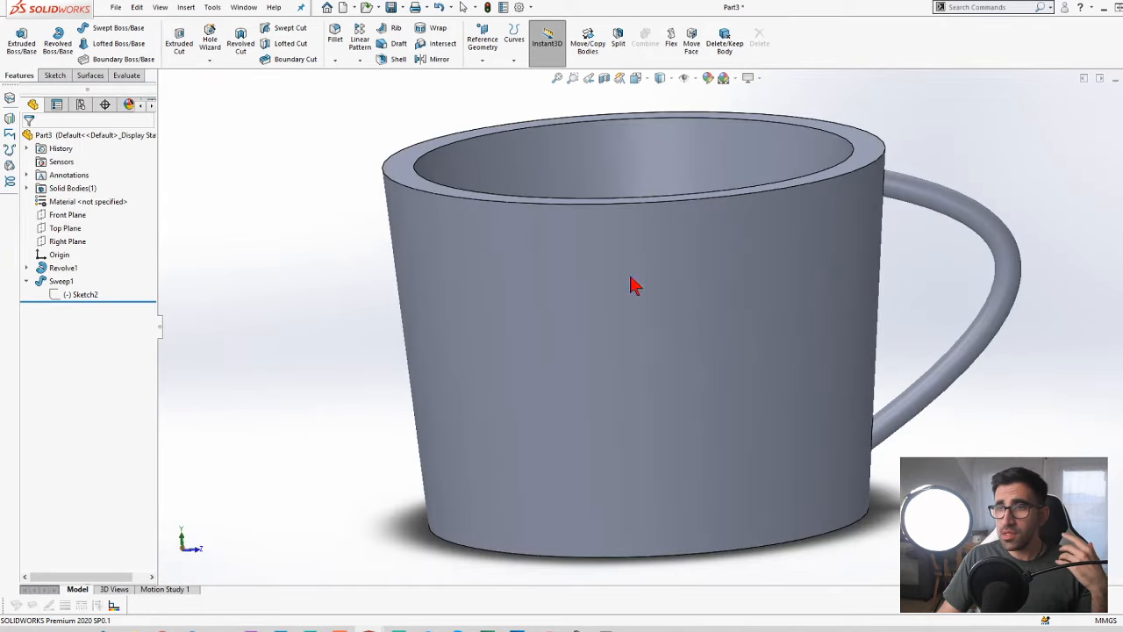
scroll(871, 200, "down", 5)
scroll(772, 219, "down", 3)
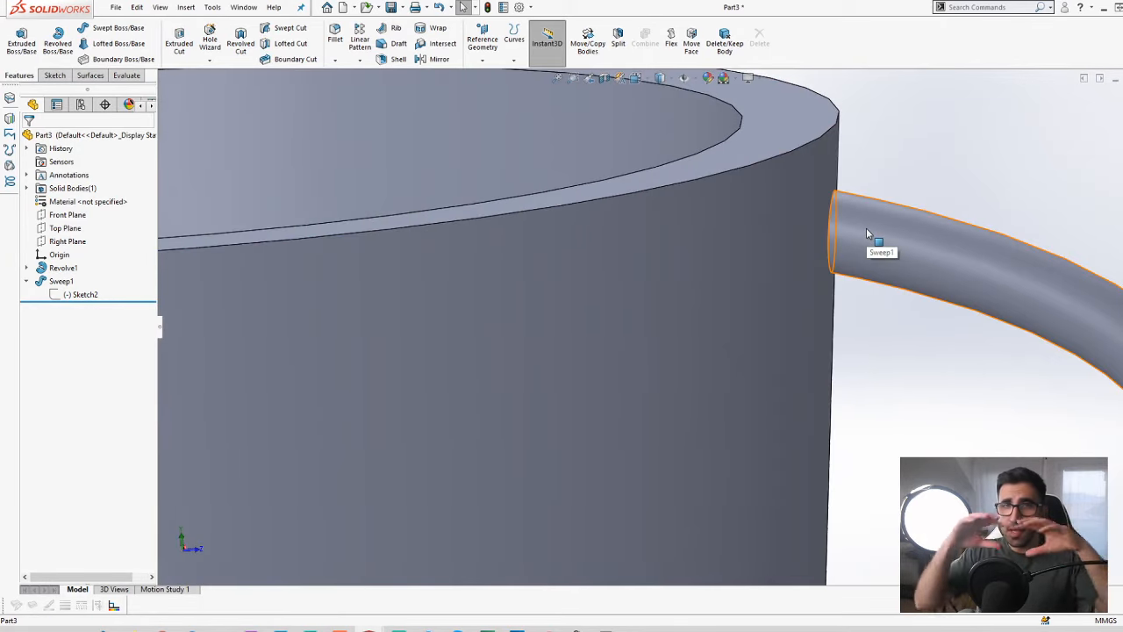
scroll(867, 235, "up", 6)
middle_click_drag(840, 358, 720, 519)
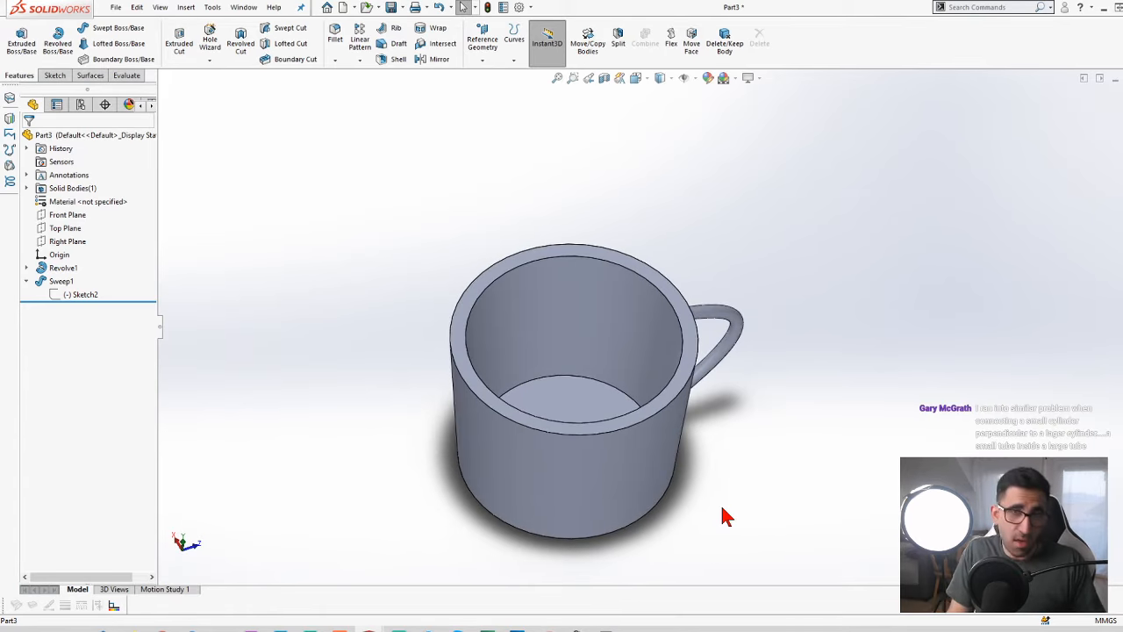
scroll(704, 378, "up", 2)
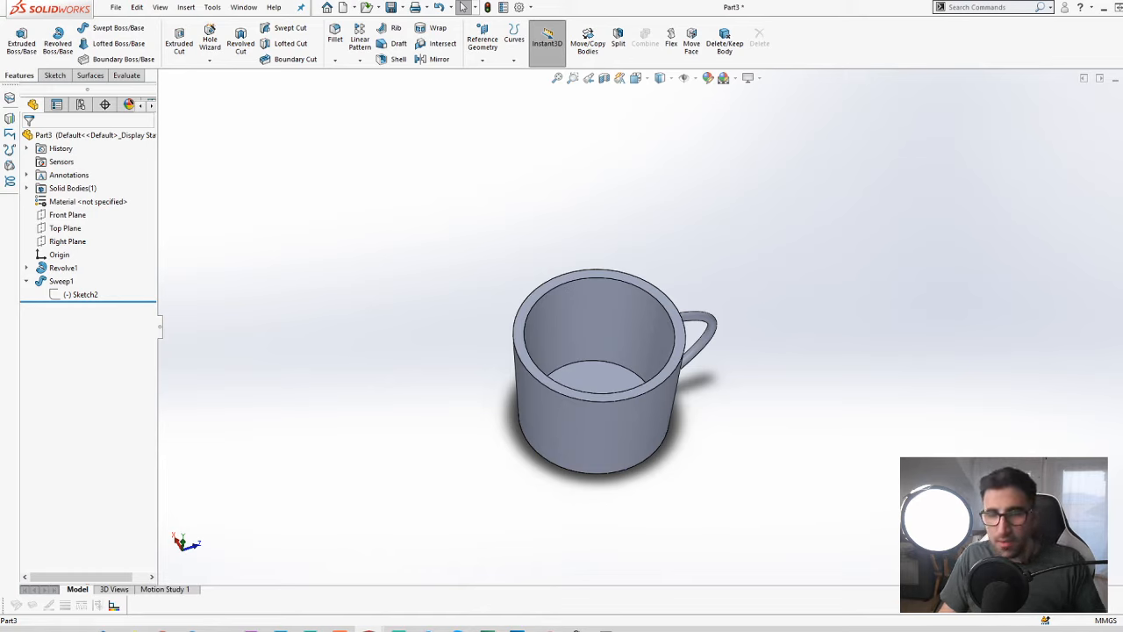
scroll(778, 394, "down", 2)
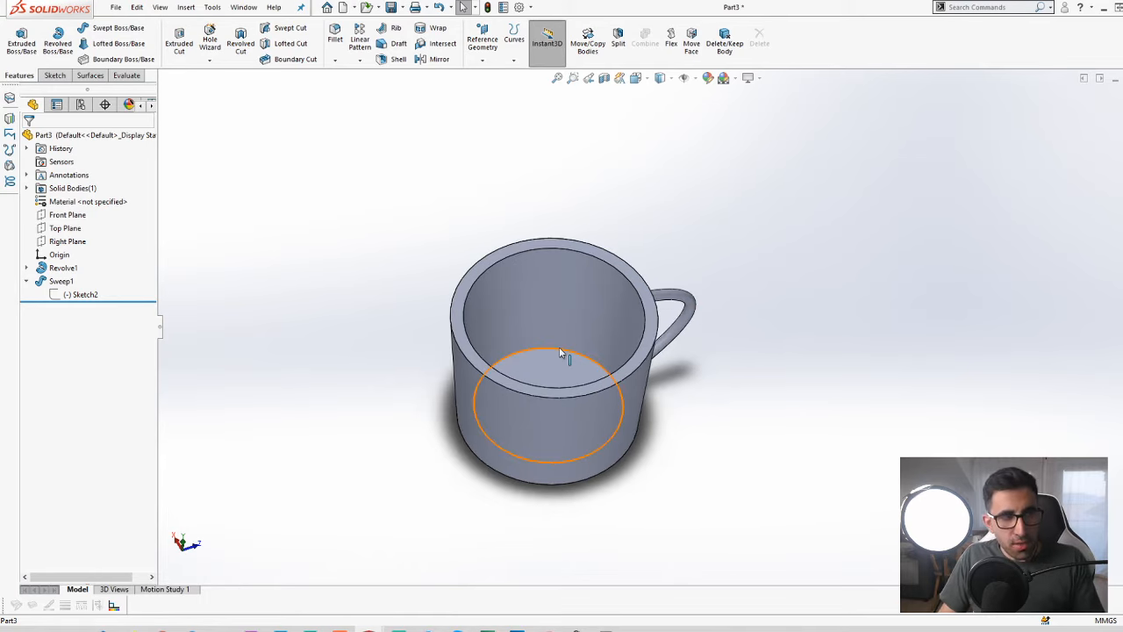
middle_click_drag(560, 352, 577, 309)
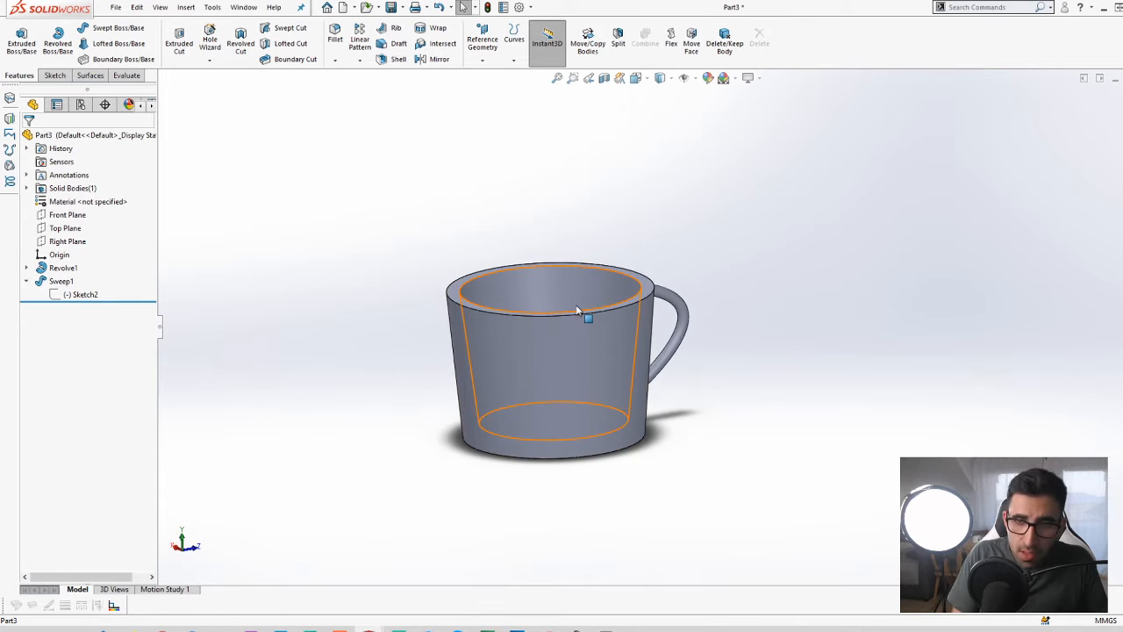
Create a new part document and start a sketch on the Front Plane
key("ctrl+n")
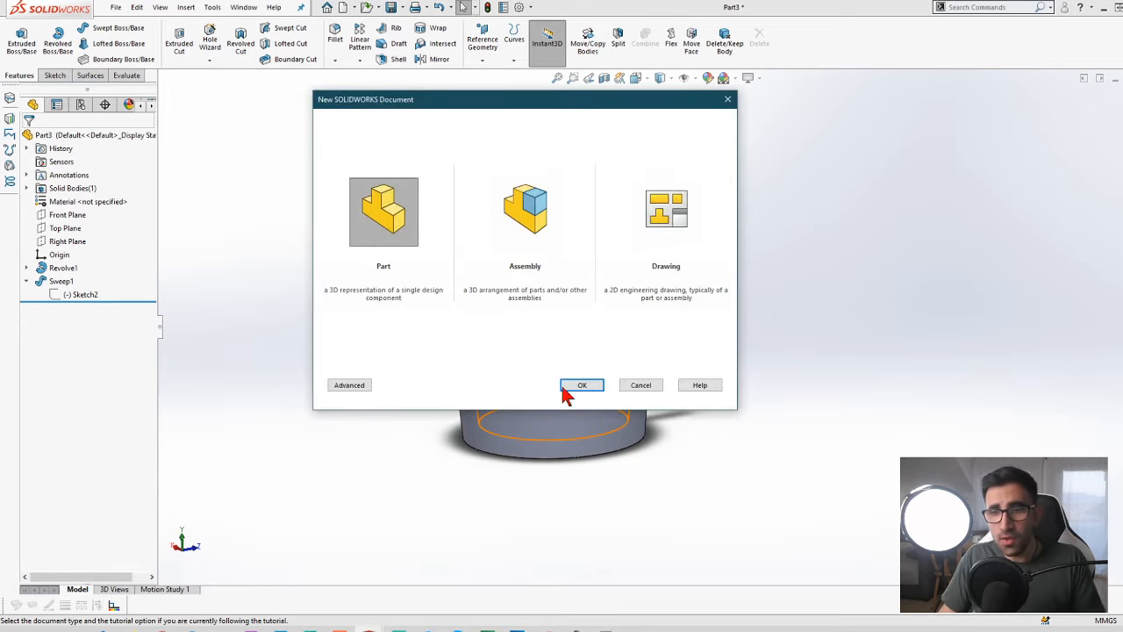
left_click(575, 385)
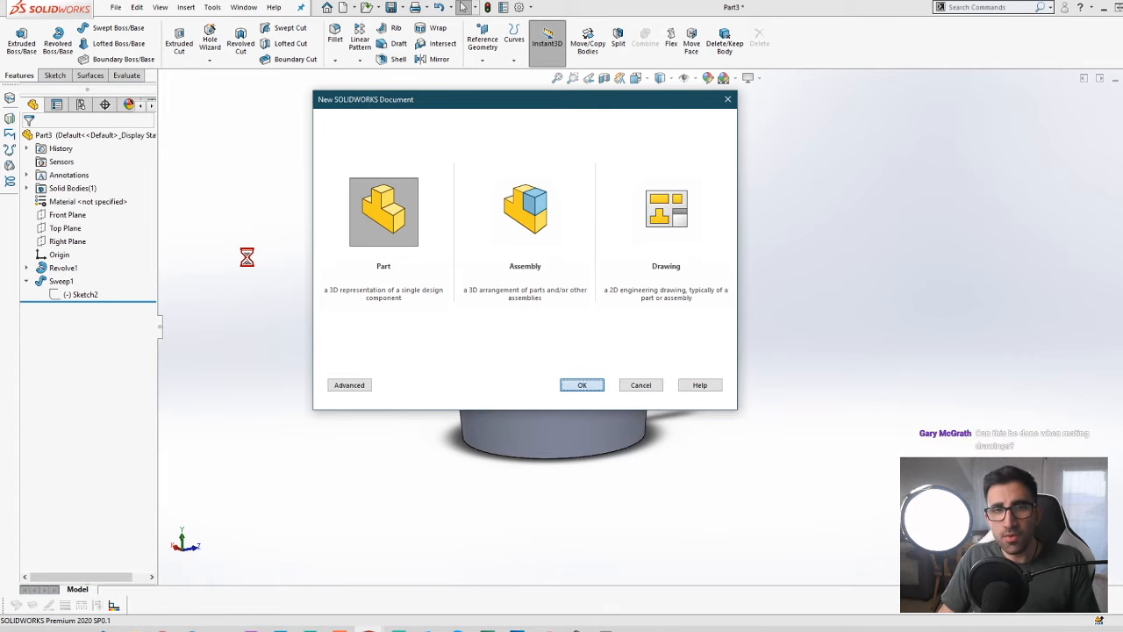
left_click(81, 202)
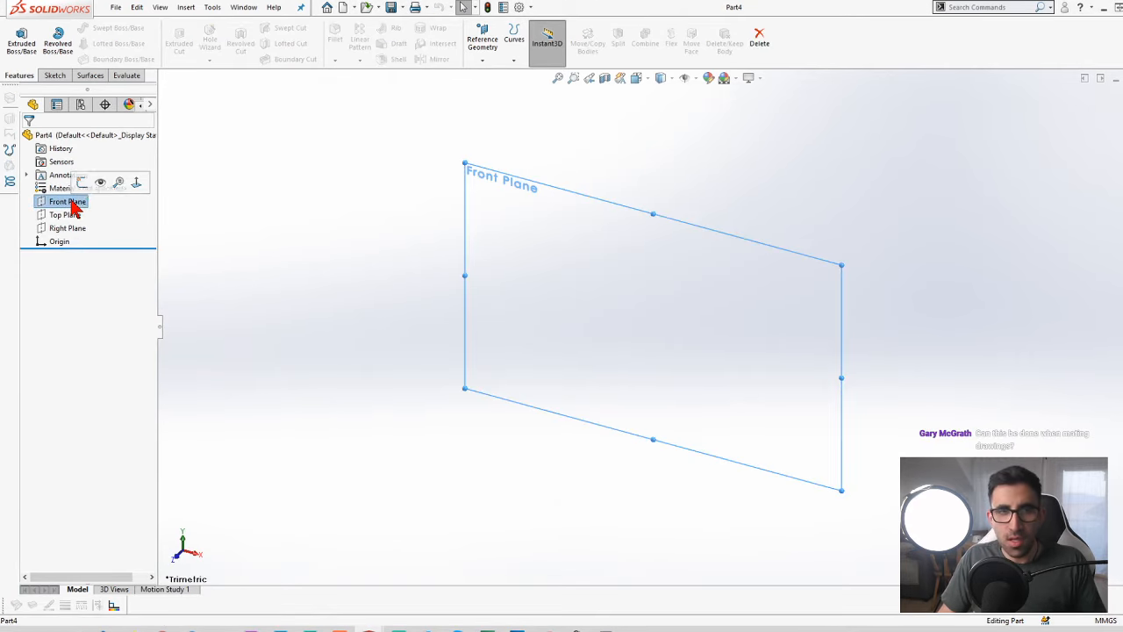
left_click(83, 182)
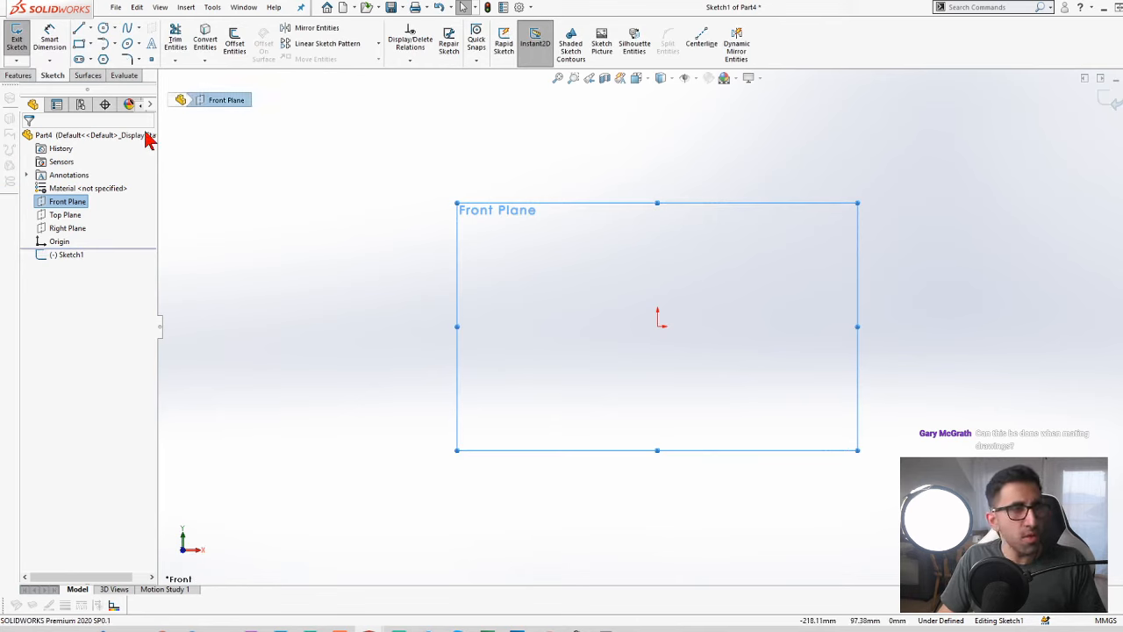
Sketch a horizontal line about 9 mm long outward from the origin as the base of the cup profile
left_click(78, 31)
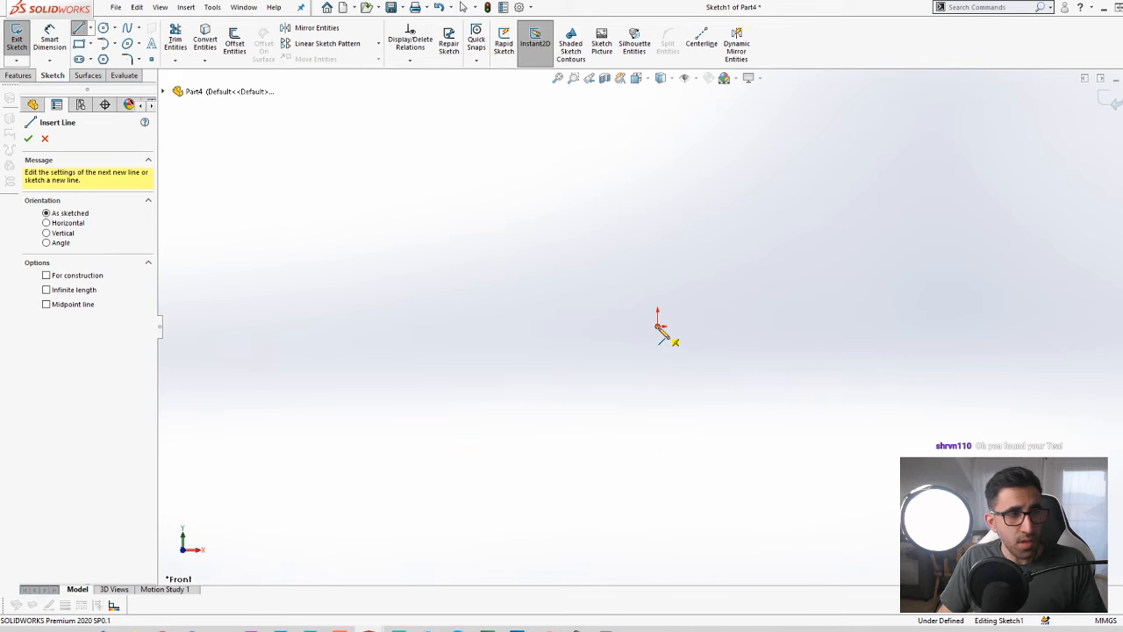
left_click(660, 327)
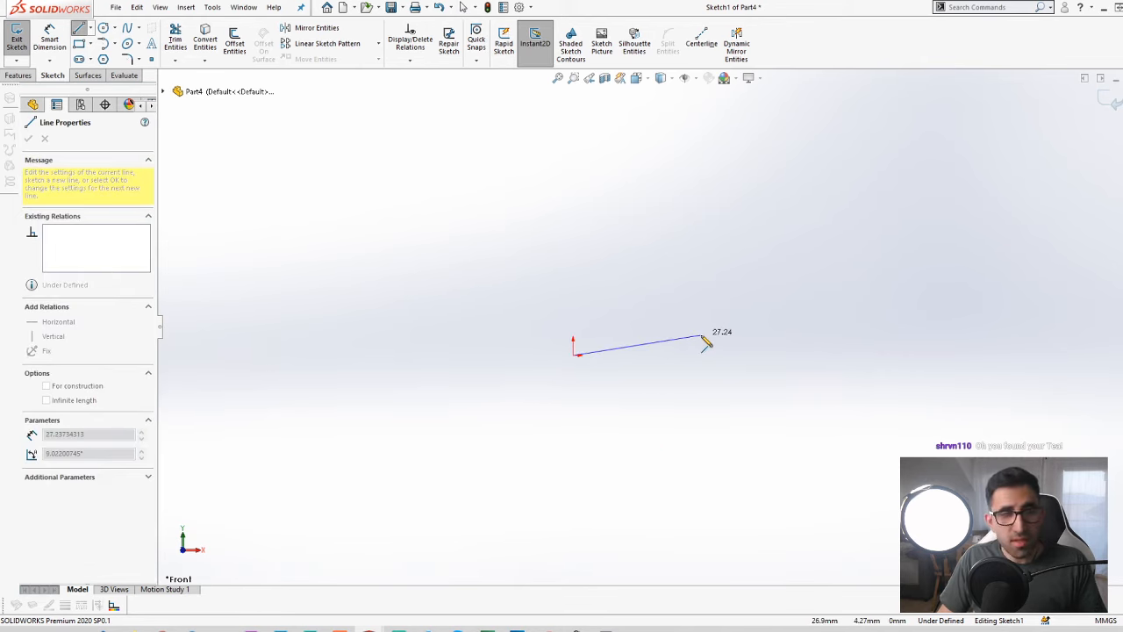
left_click(576, 360)
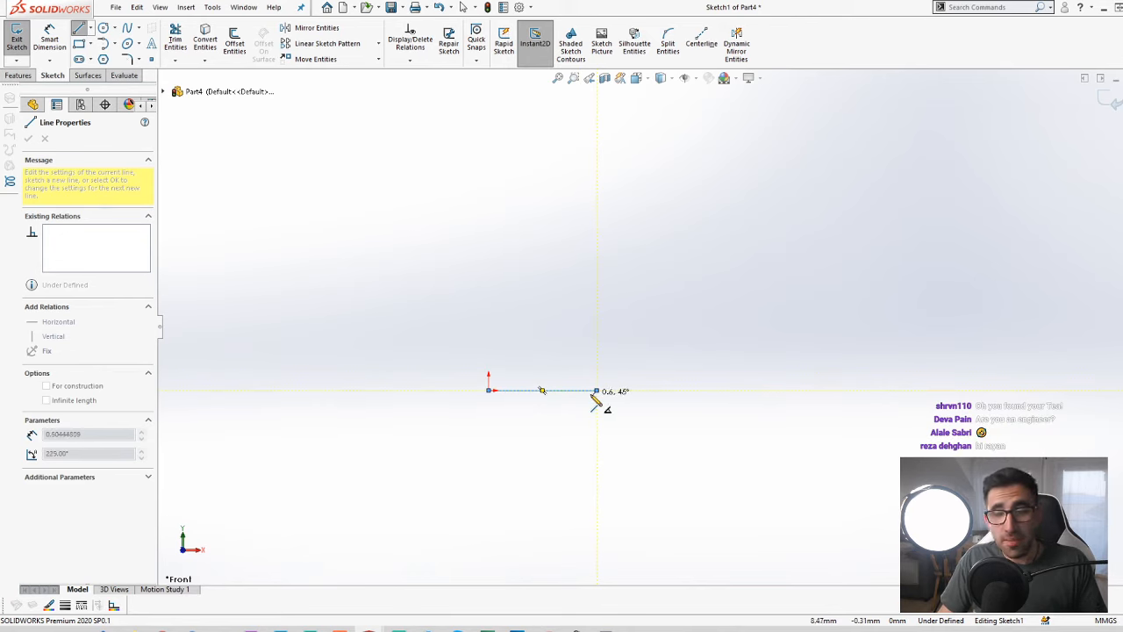
key("Escape")
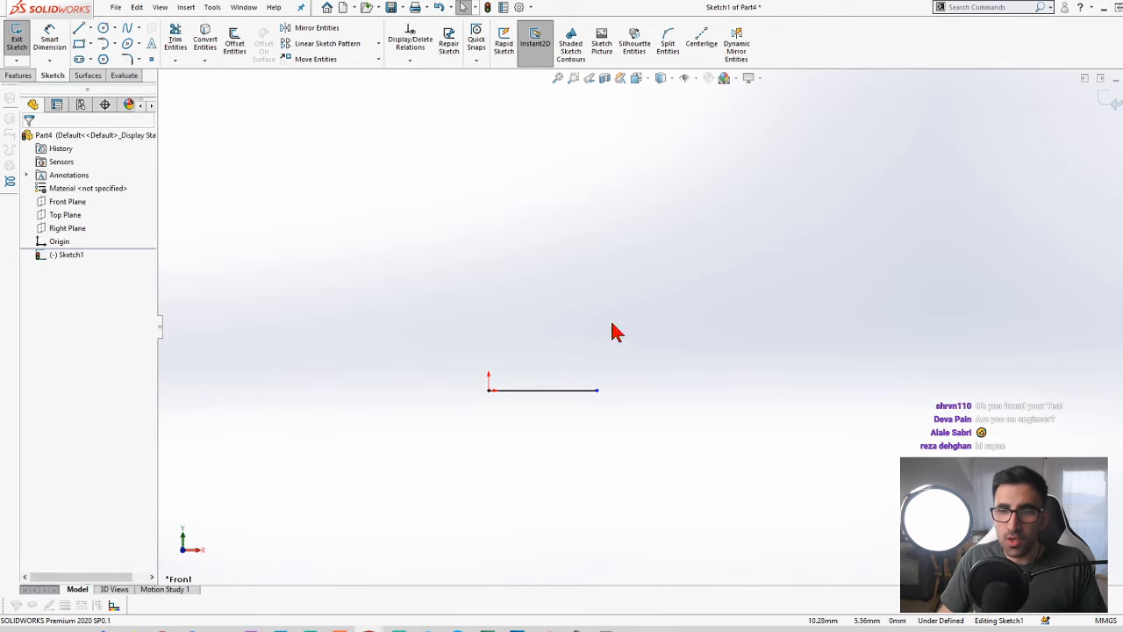
Sketch a curved three-point spline wall from the base line's outer end up to about 20 mm high and 13.5 mm from the origin horizontally
left_click(129, 29)
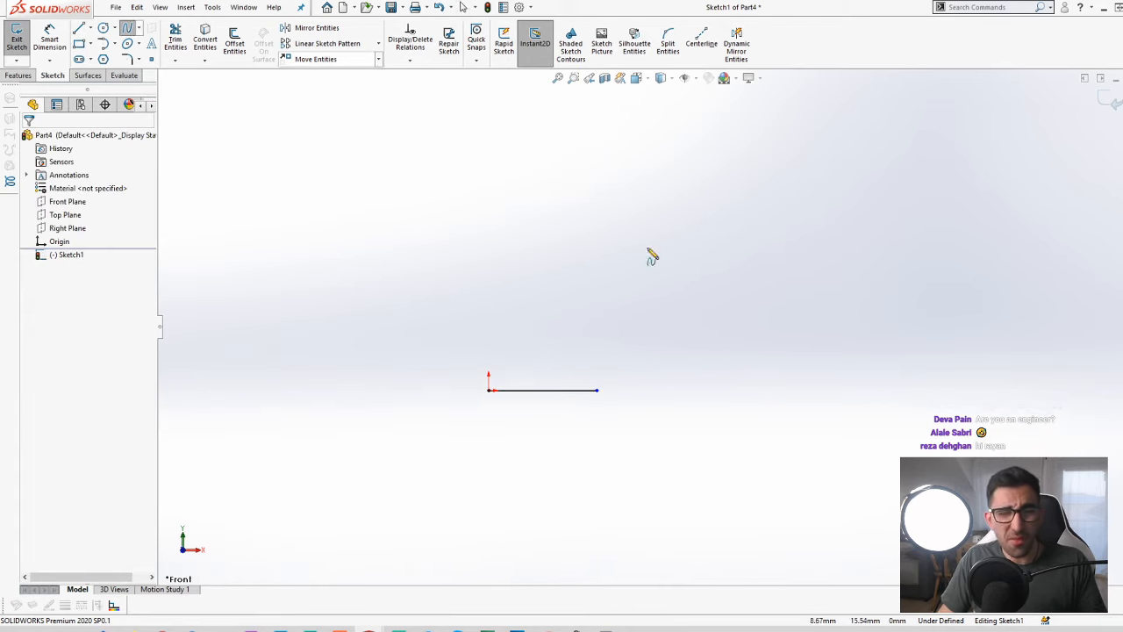
left_click(598, 391)
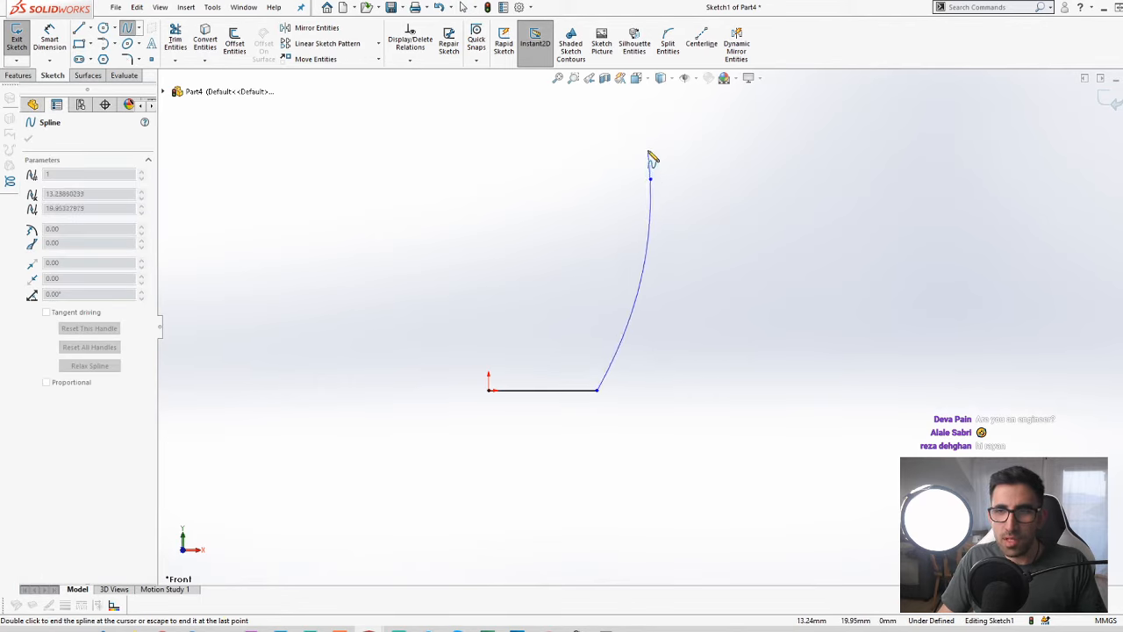
left_click(651, 150)
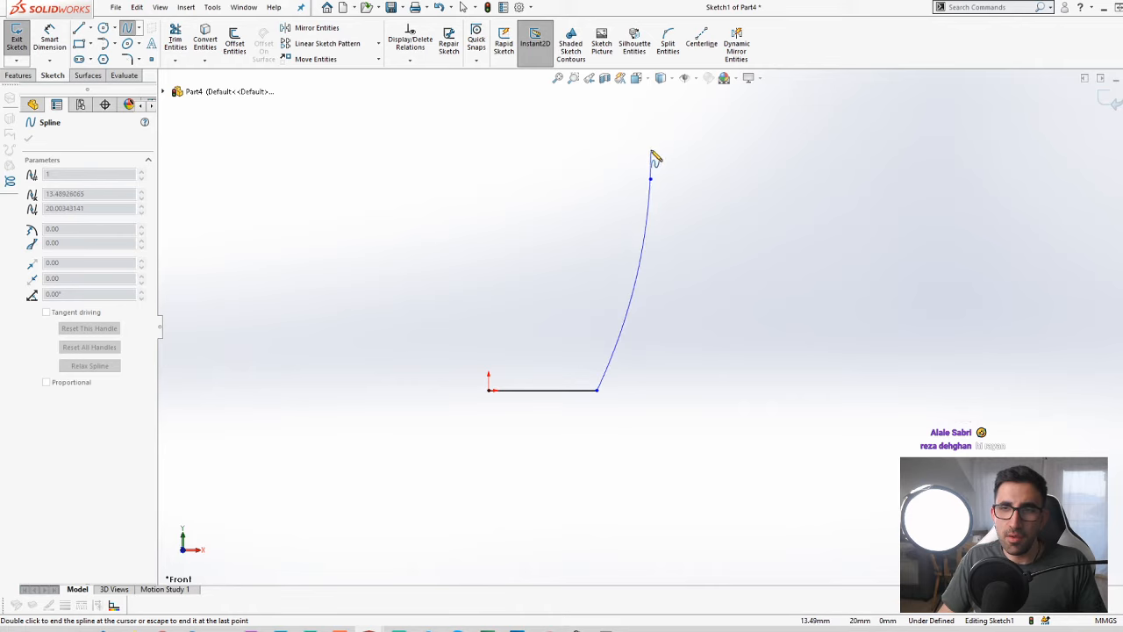
key("Escape")
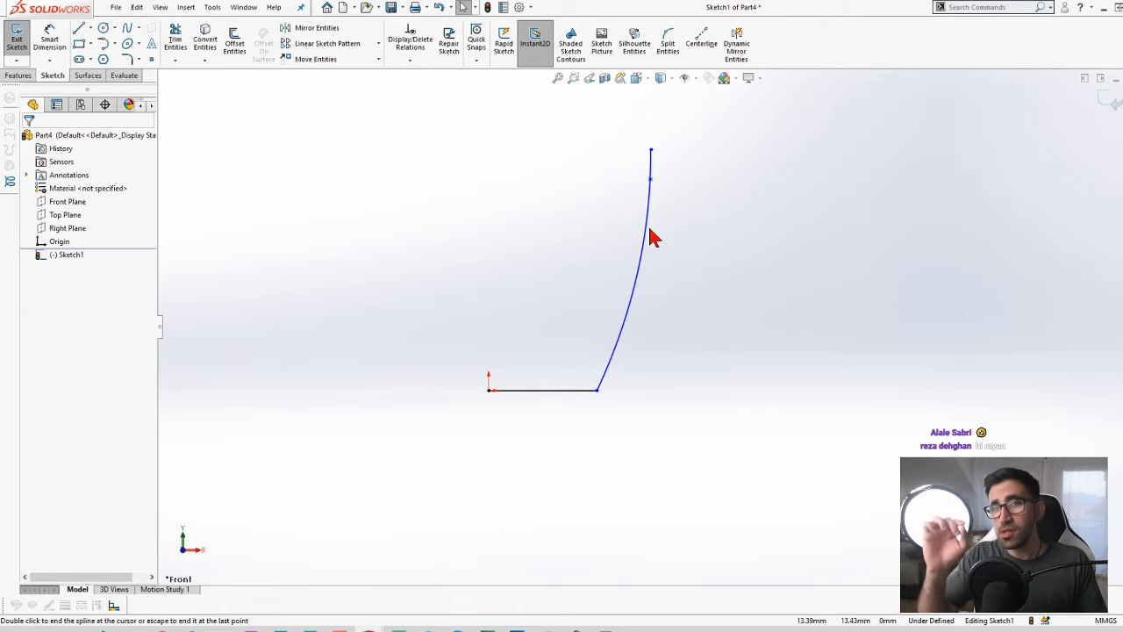
scroll(652, 231, "down", 3)
scroll(649, 228, "up", 3)
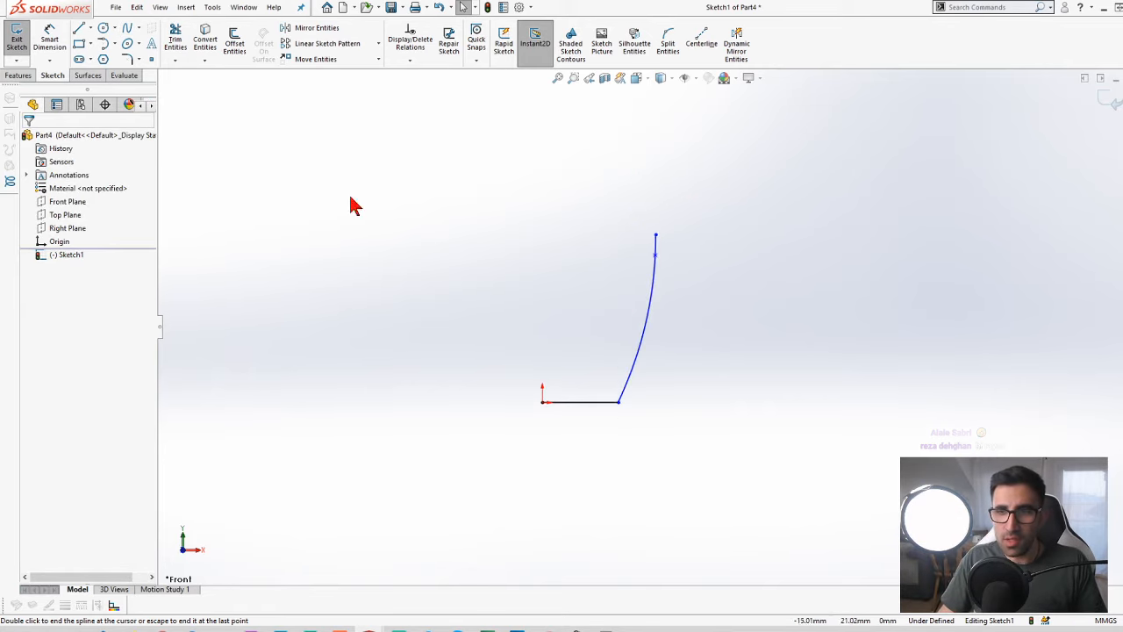
scroll(661, 423, "down", 1)
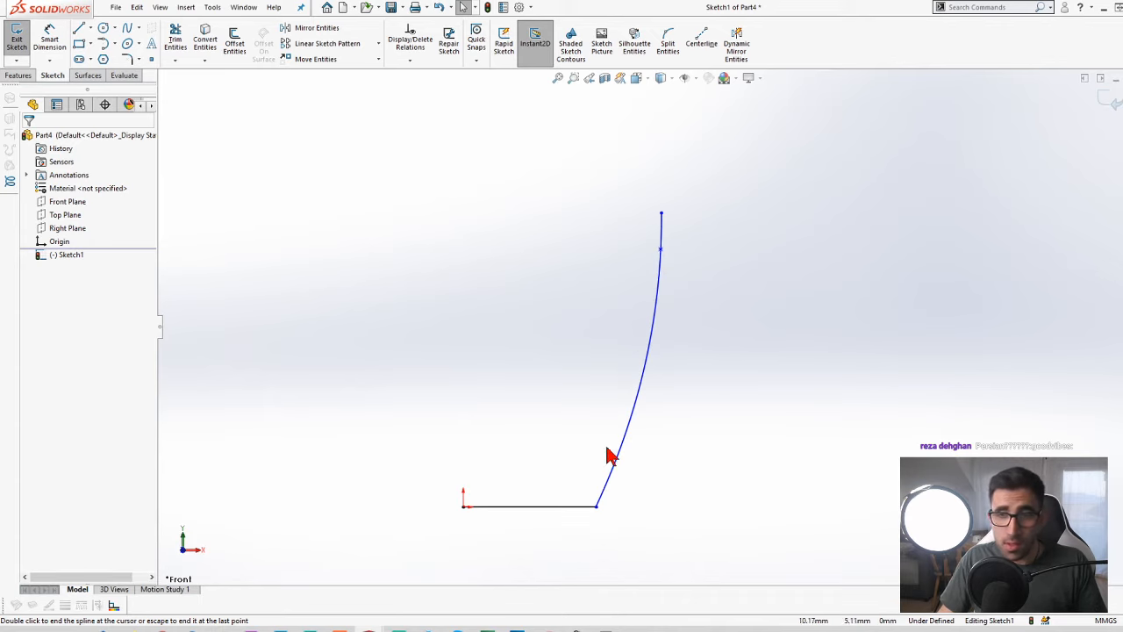
double_click(596, 497)
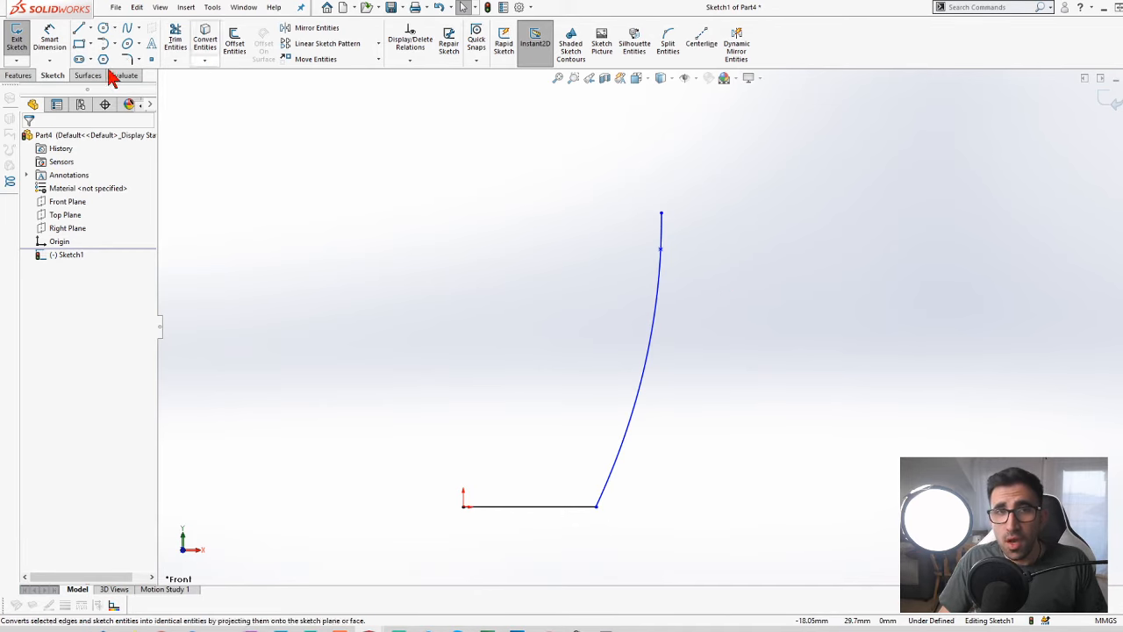
Try offsetting the base line and spline chain 2 mm inward with the base geometry as construction, and undo the offset
left_click(235, 46)
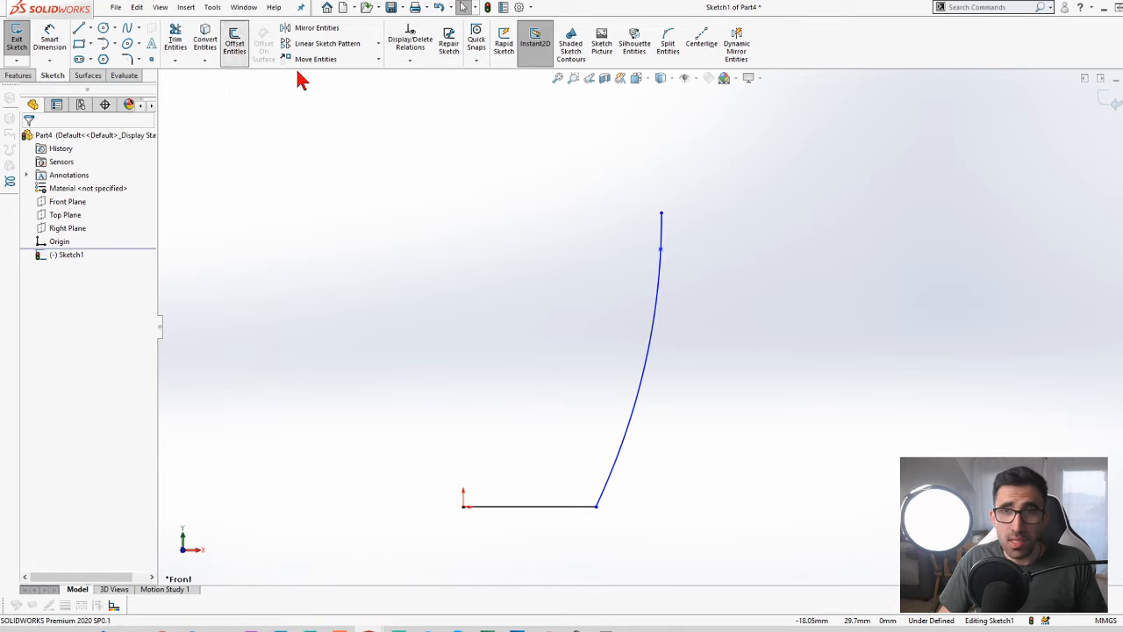
left_click(660, 305)
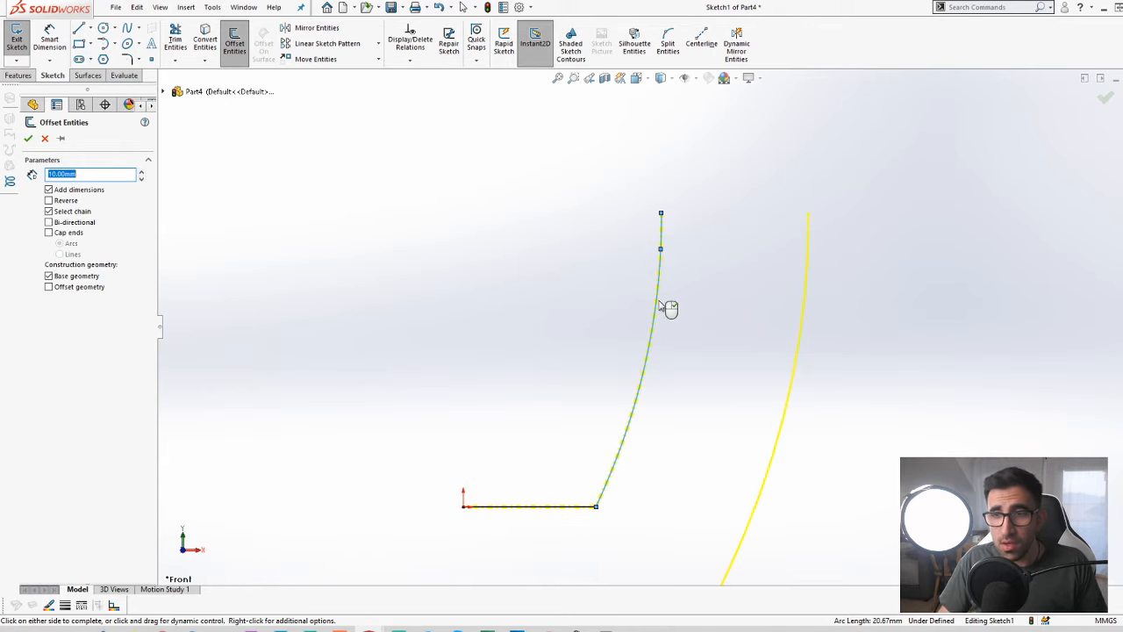
scroll(660, 304, "up", 3)
scroll(727, 426, "down", 1)
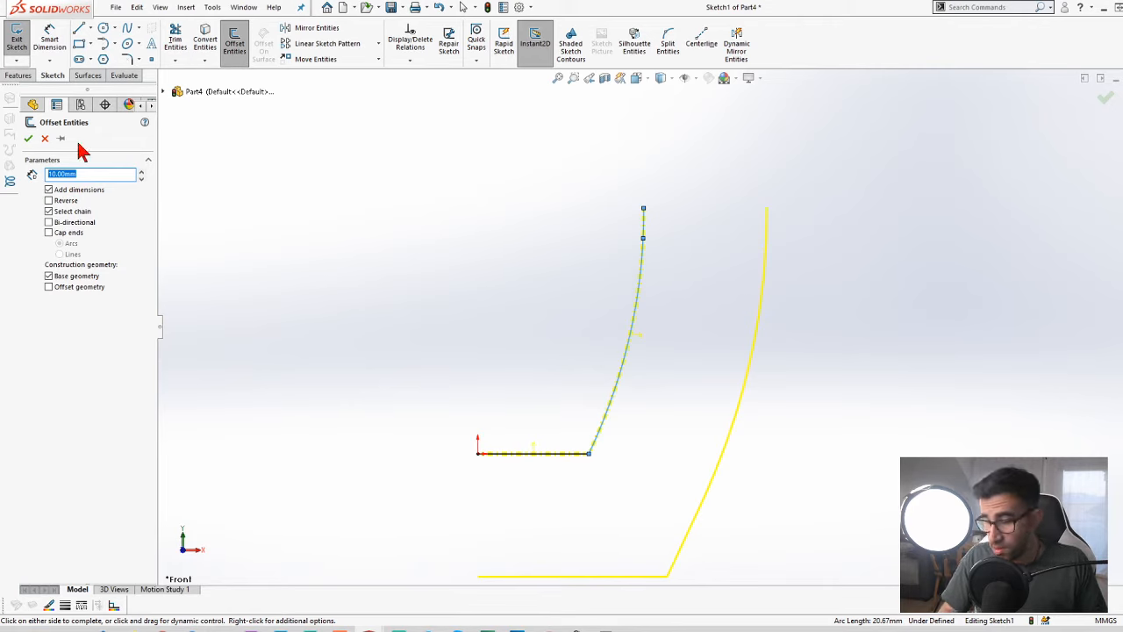
type("2")
key("Return")
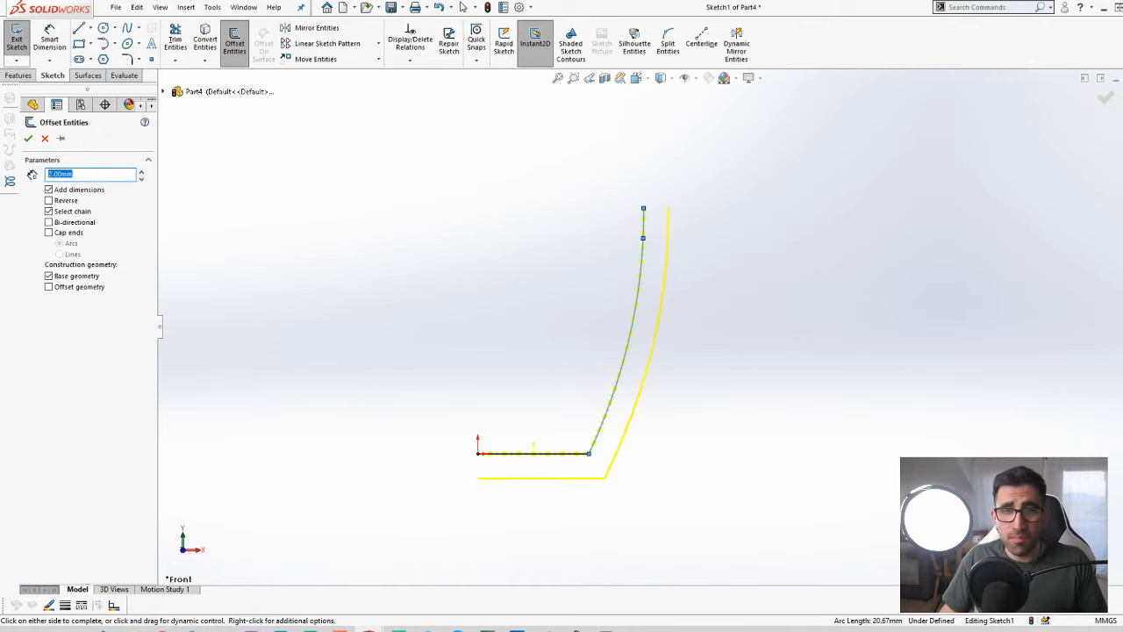
left_click(50, 201)
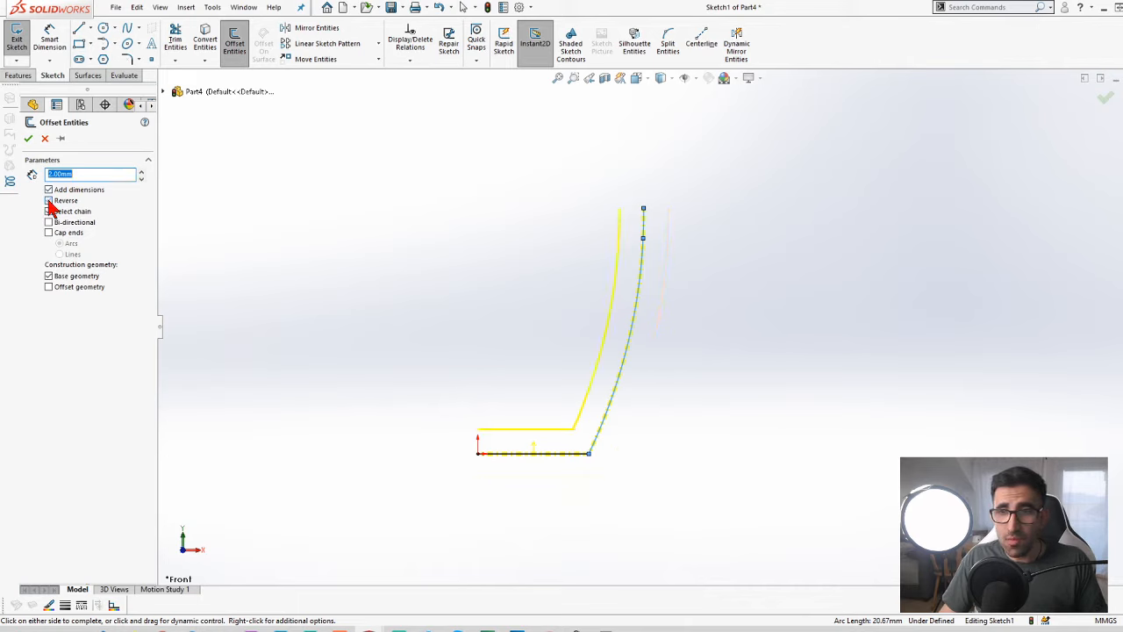
left_click(29, 143)
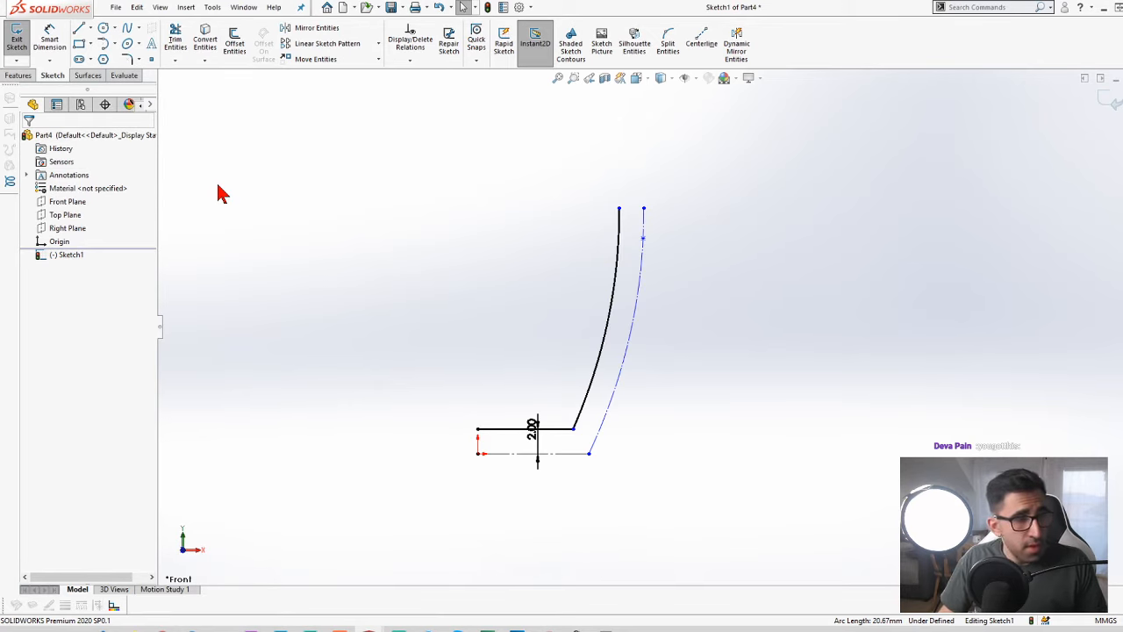
scroll(604, 268, "down", 3)
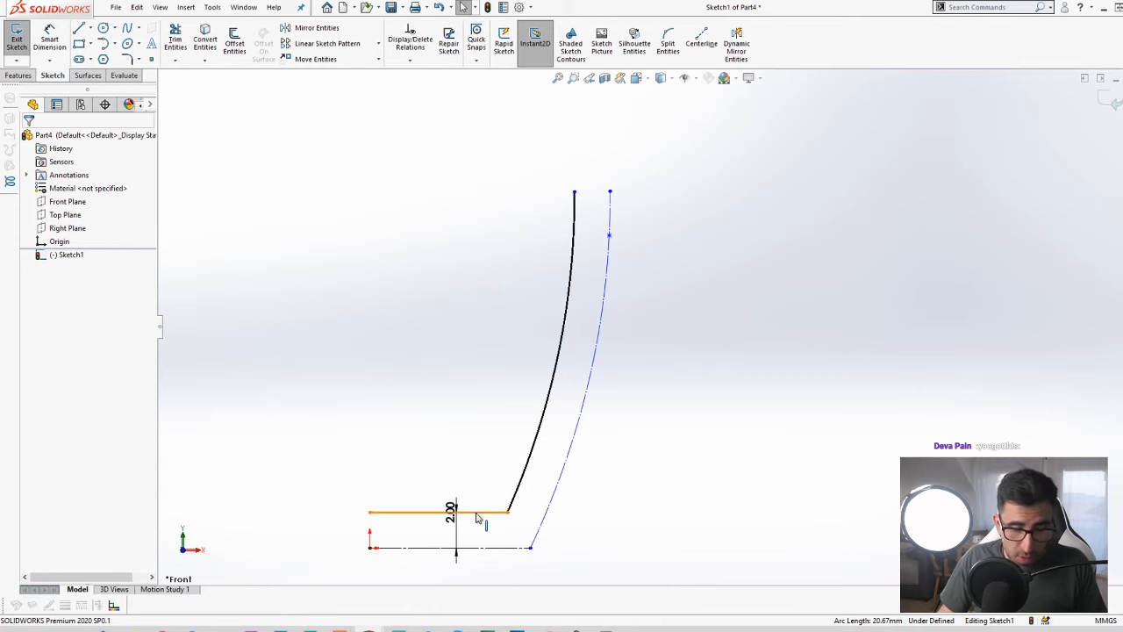
key("ctrl+z")
Offset the base line and spline chain 2 mm inward without converting the base geometry to construction
left_click(235, 42)
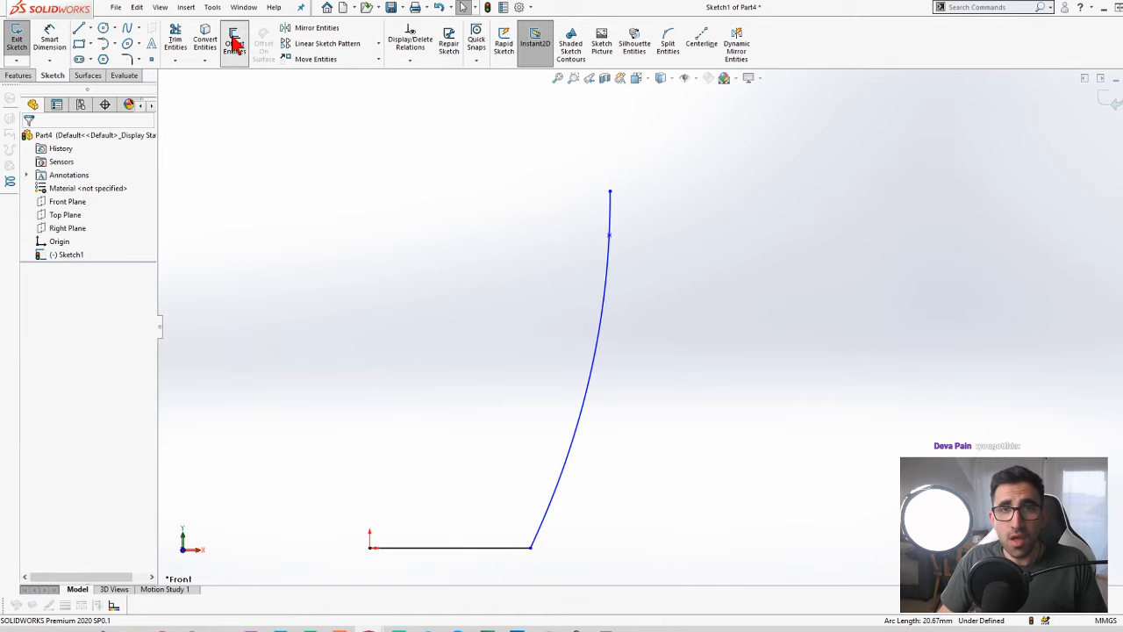
left_click(612, 260)
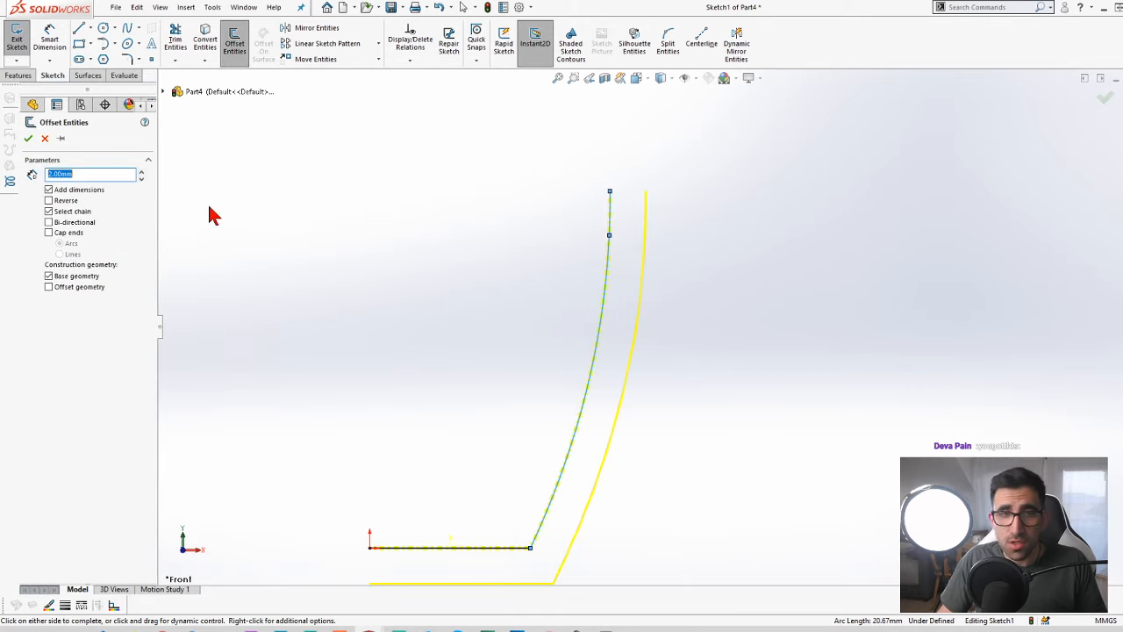
left_click(61, 201)
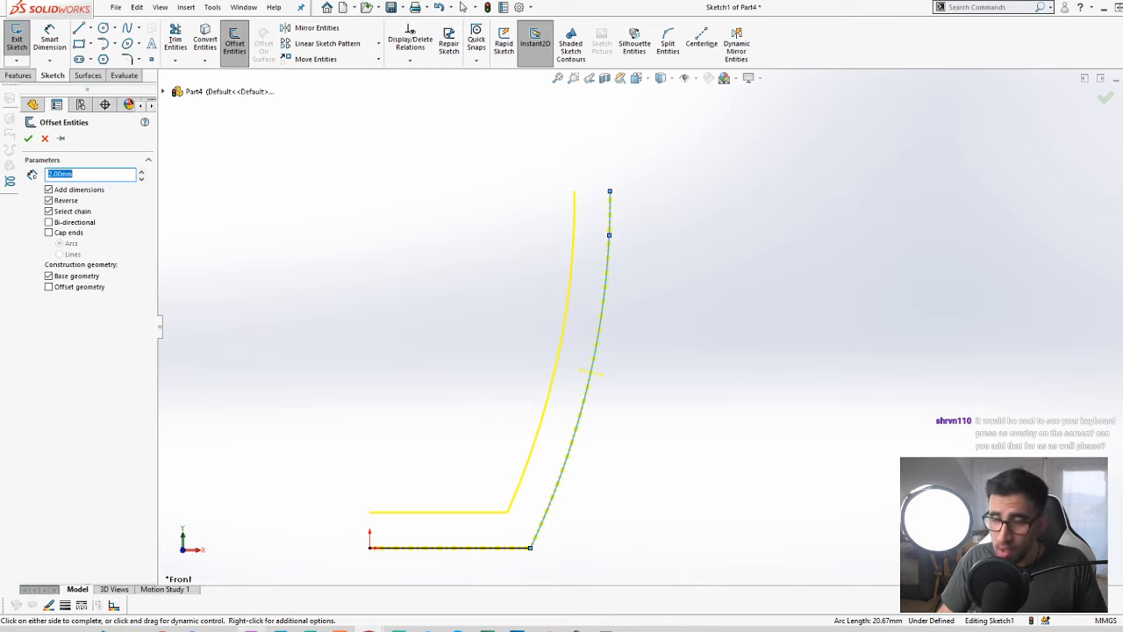
mouse_move(222, 628)
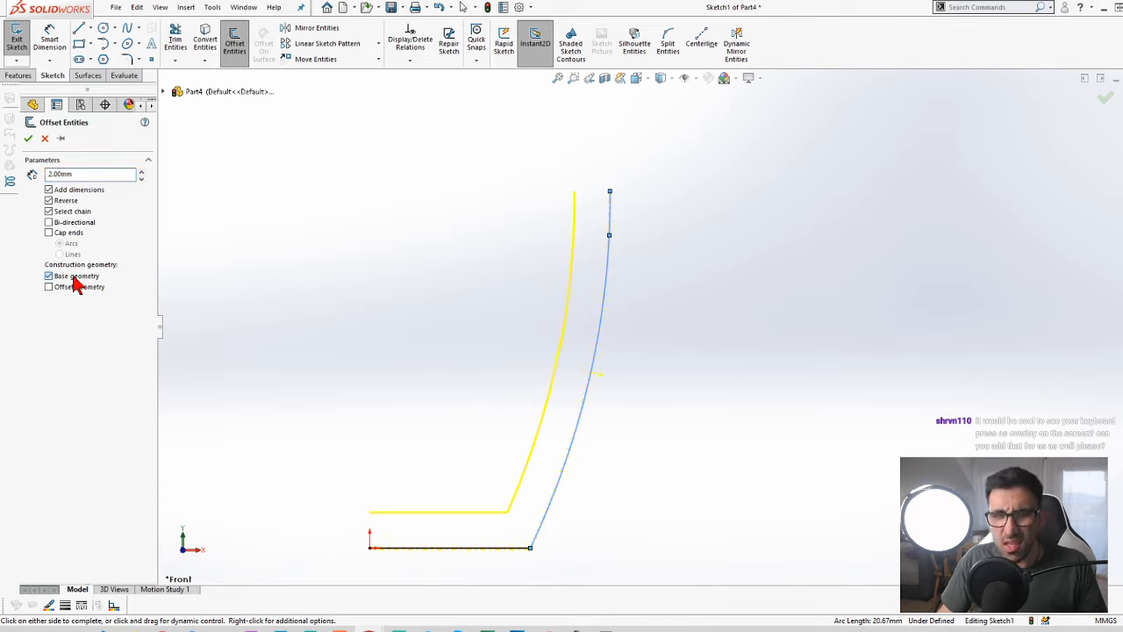
left_click(28, 140)
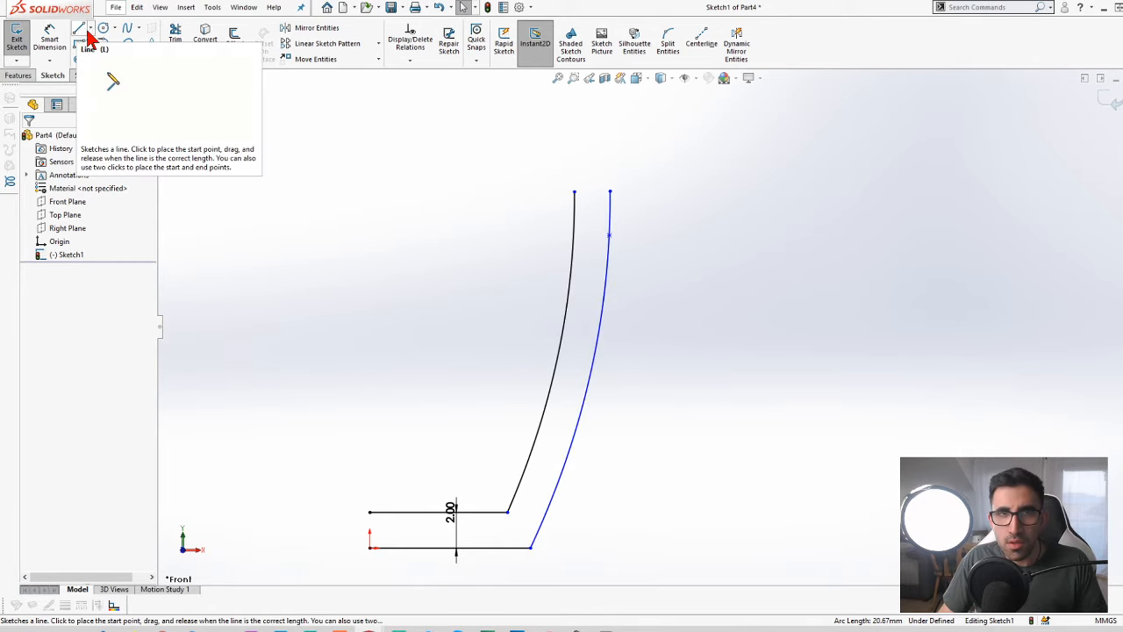
Draw a three-point arc of about 1.2 mm radius joining the upper ends of the inner and outer wall curves
left_click(115, 46)
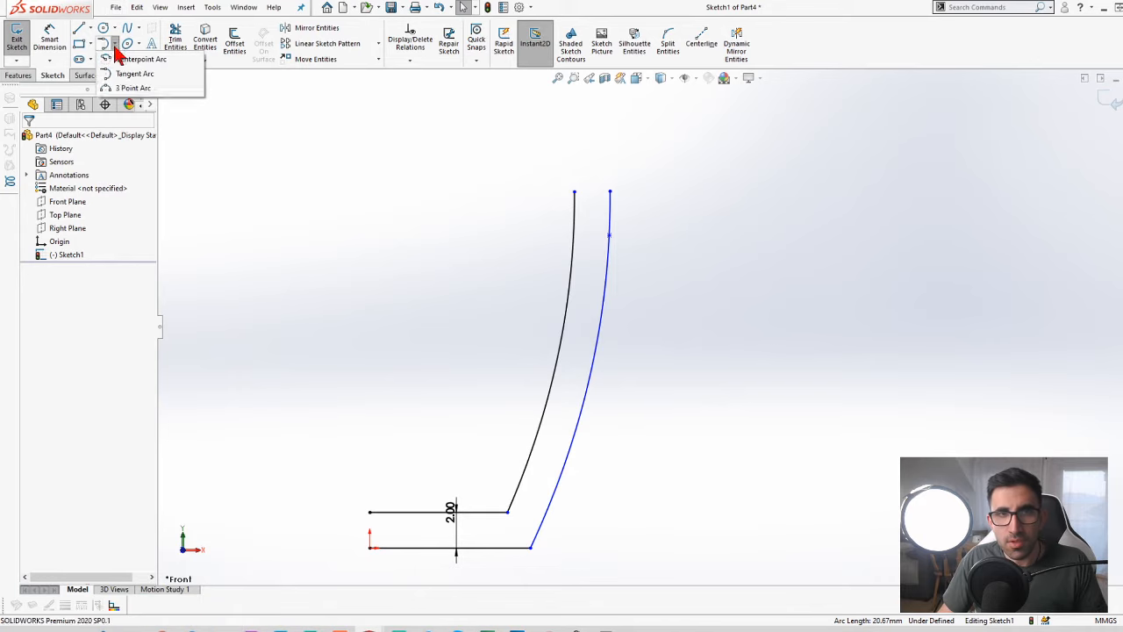
left_click(136, 89)
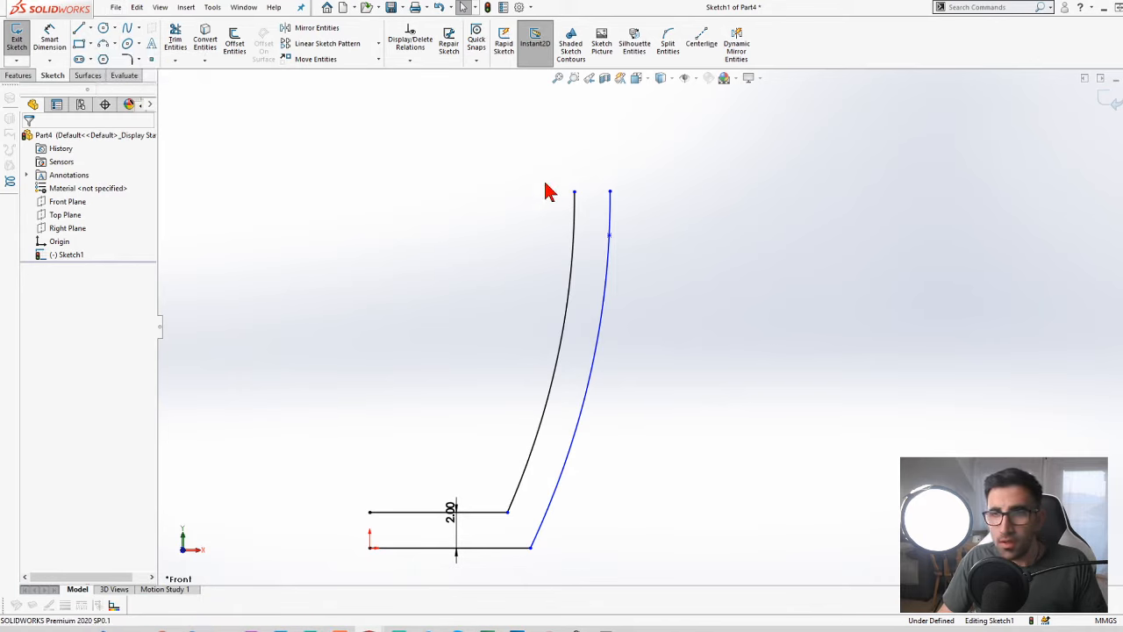
left_click(575, 192)
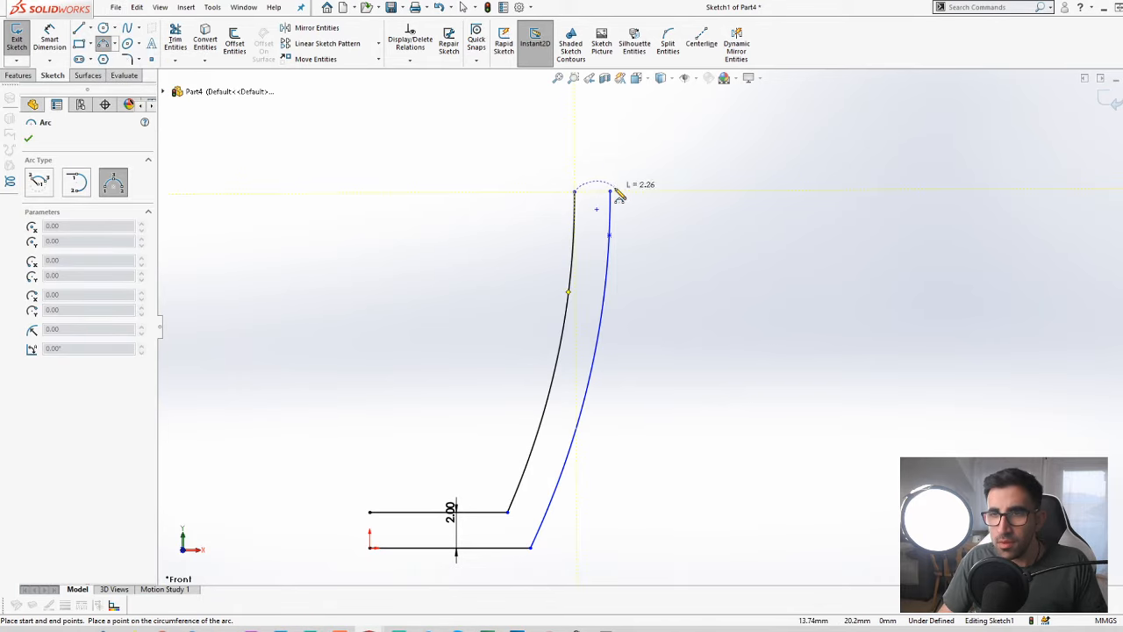
left_click(609, 192)
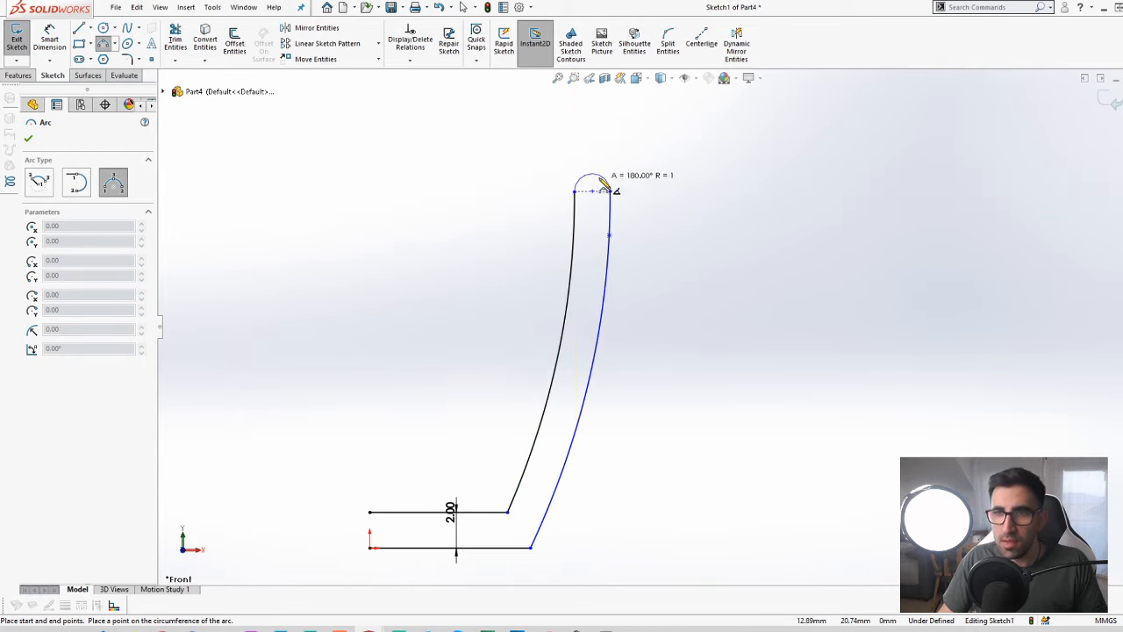
scroll(603, 184, "down", 3)
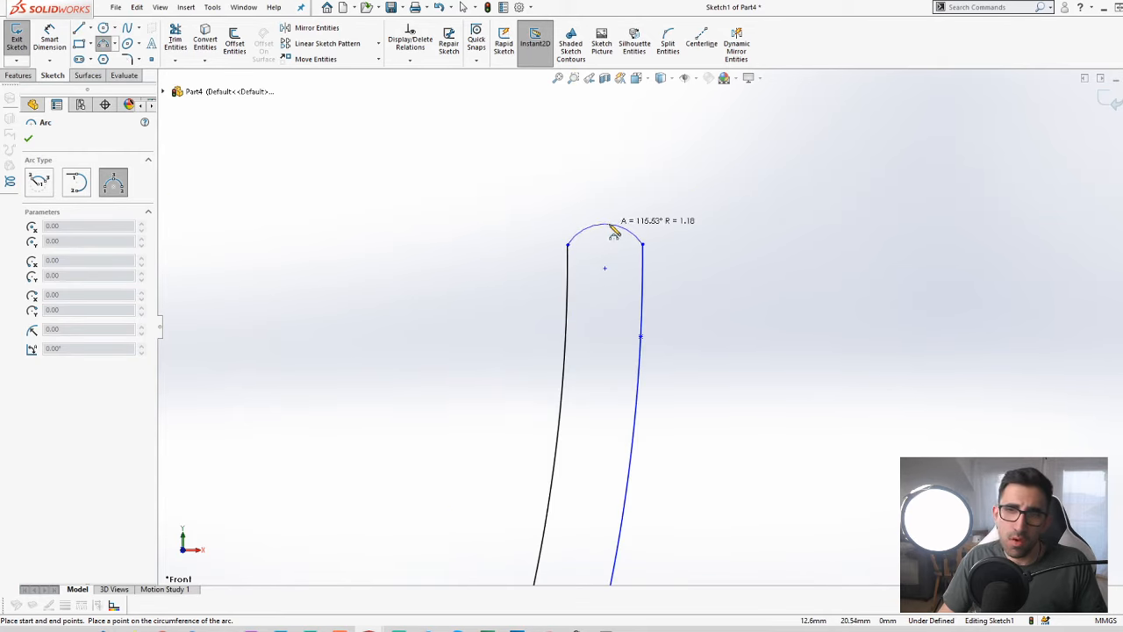
left_click(605, 225)
key("Escape")
scroll(649, 235, "up", 2)
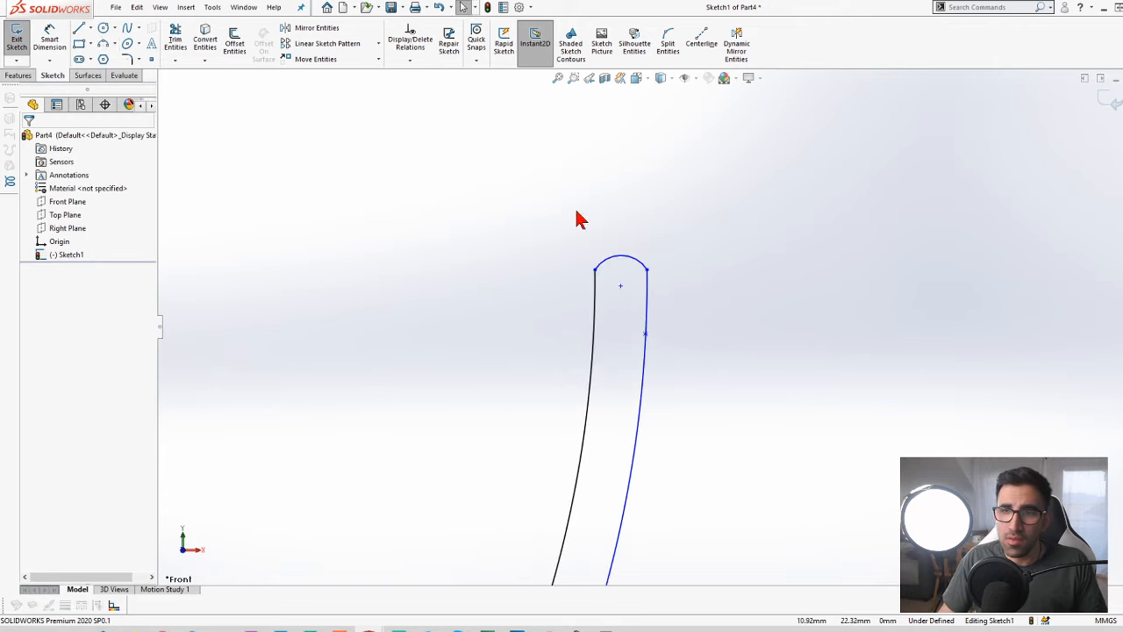
scroll(667, 299, "up", 1)
scroll(654, 332, "up", 2)
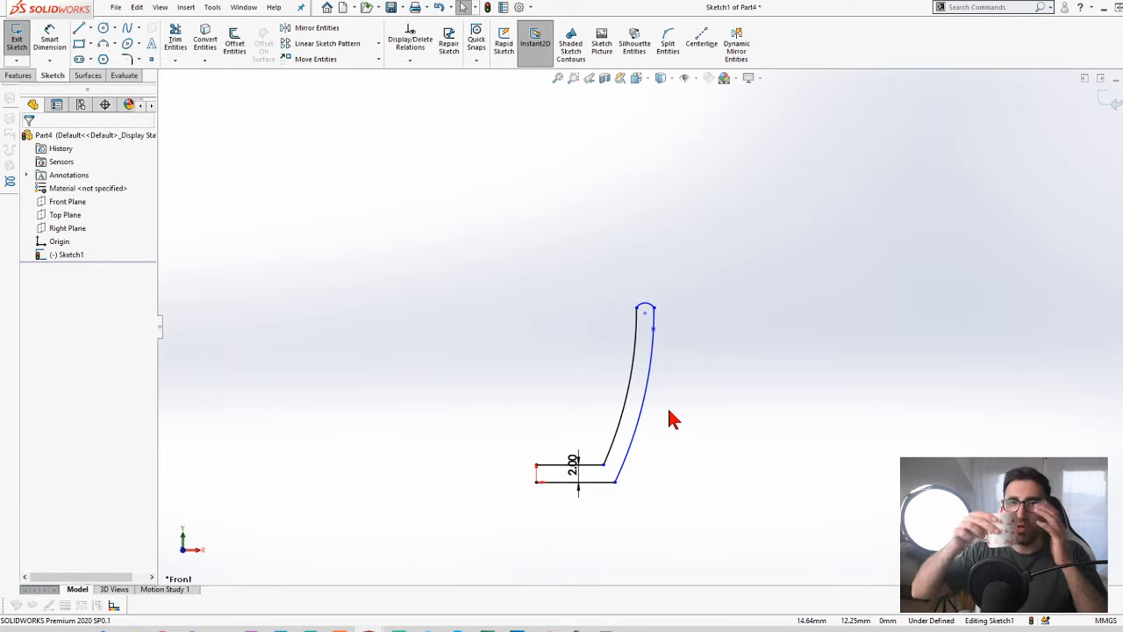
scroll(516, 431, "down", 4)
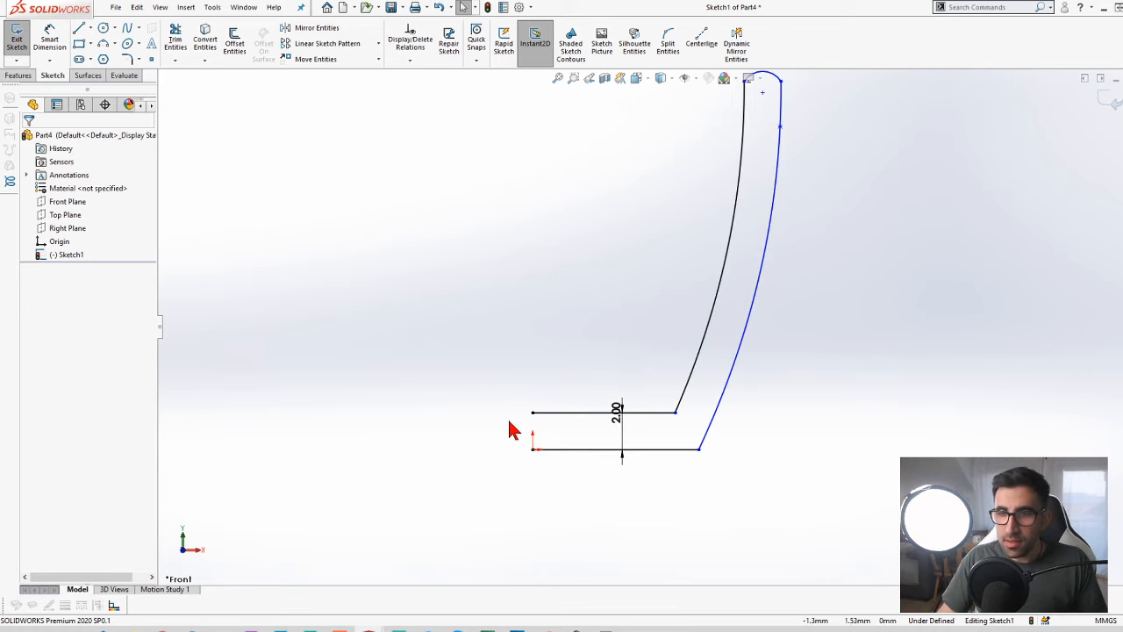
Draw a 2 mm vertical line from the origin up to the inner base line's end to close the profile
left_click(79, 31)
left_click(79, 31)
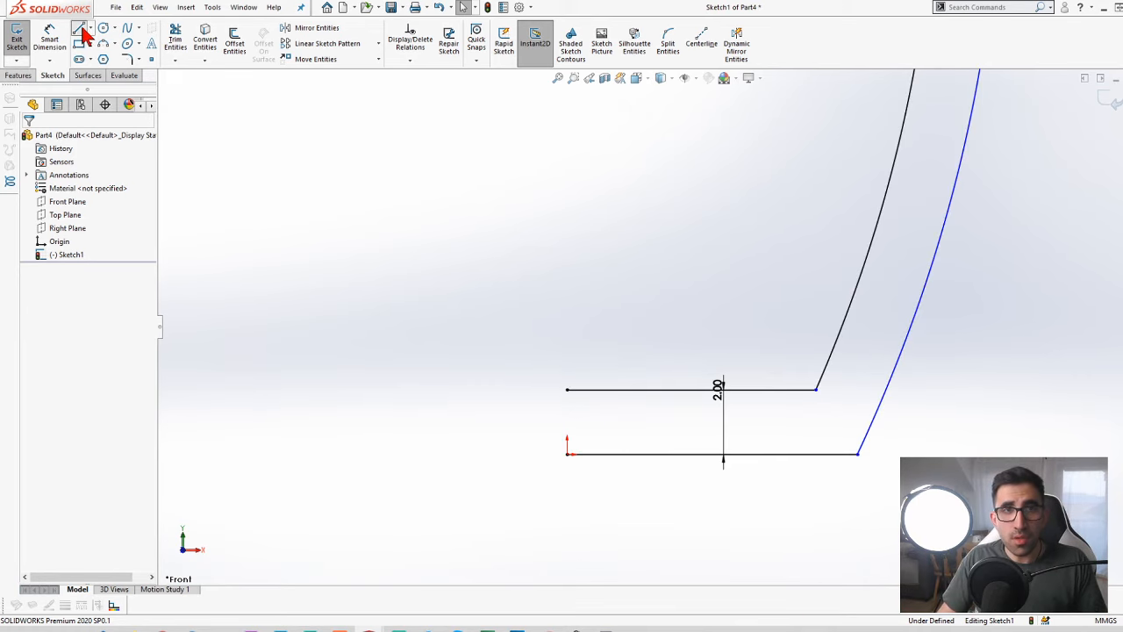
key("l")
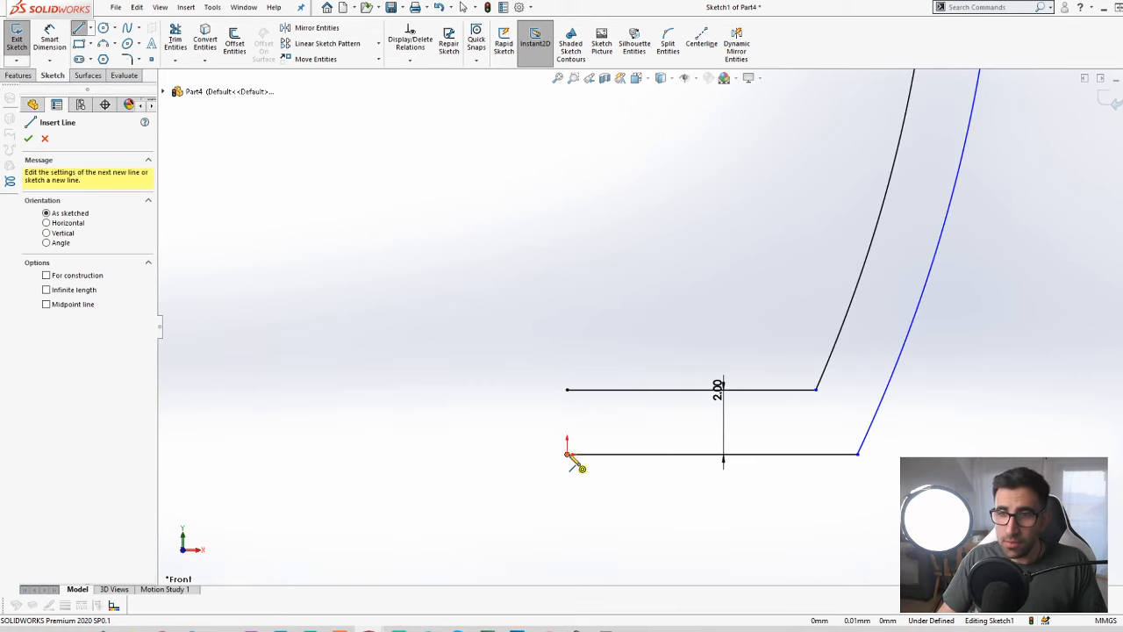
left_click(568, 455)
left_click(568, 390)
key("Escape")
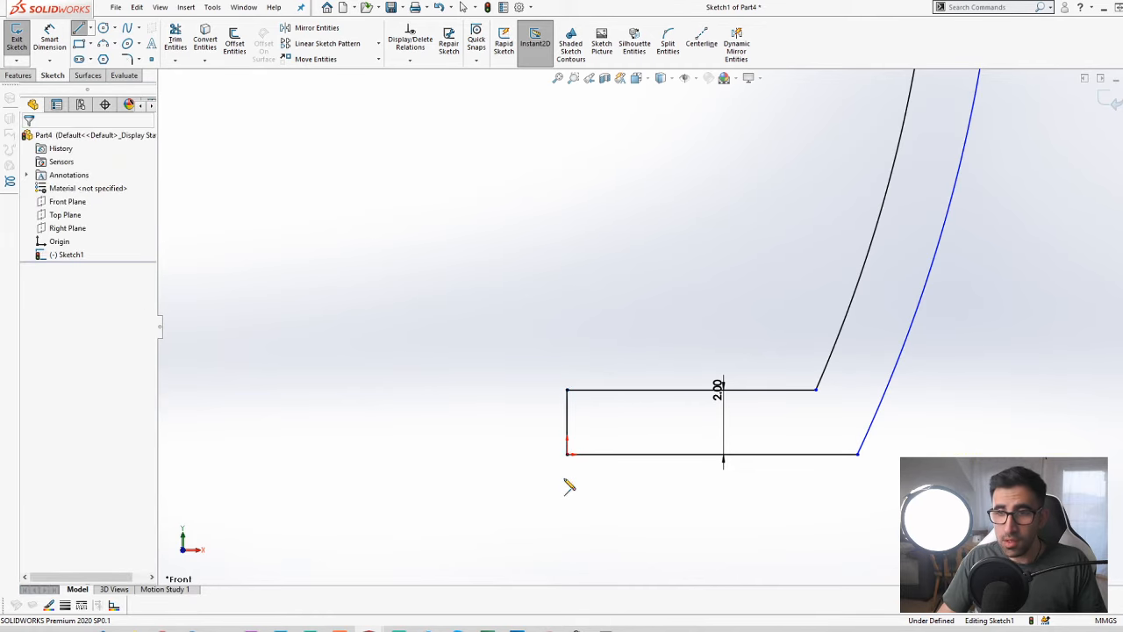
scroll(594, 454, "up", 2)
scroll(562, 439, "up", 2)
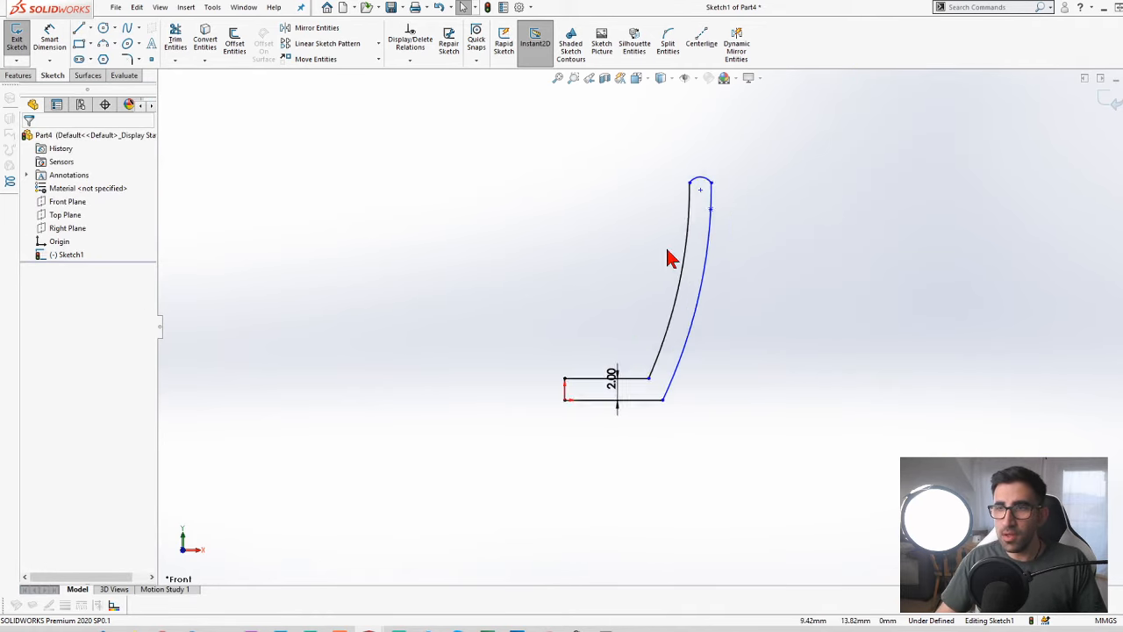
scroll(693, 229, "down", 3)
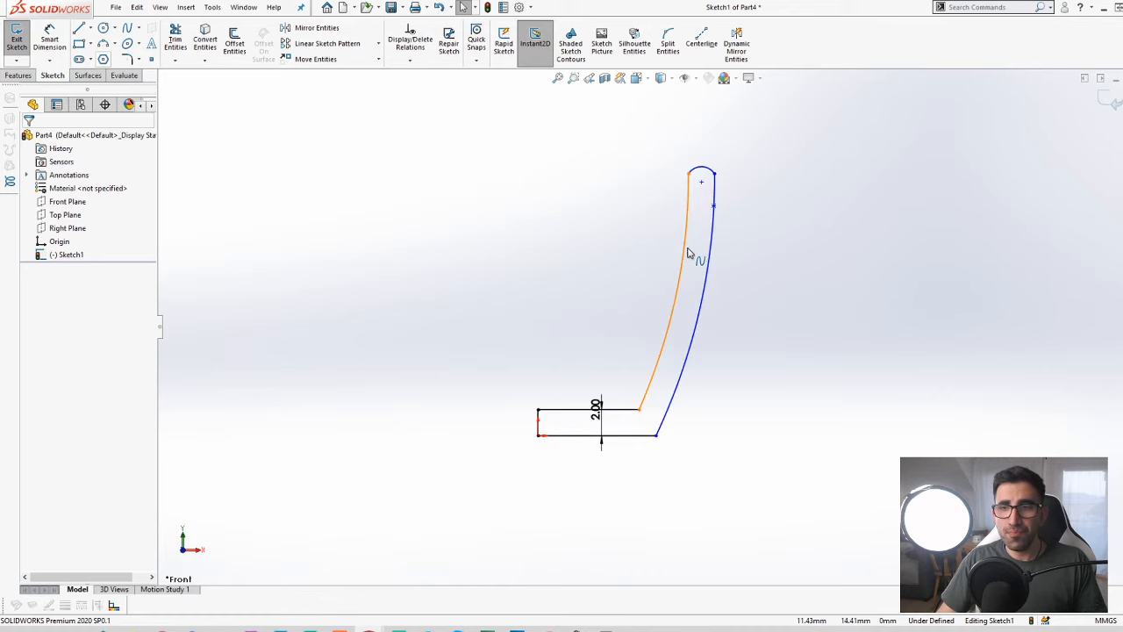
Try to round the outer corner between base line and outer wall curve with a 1 mm sketch fillet
left_click(128, 61)
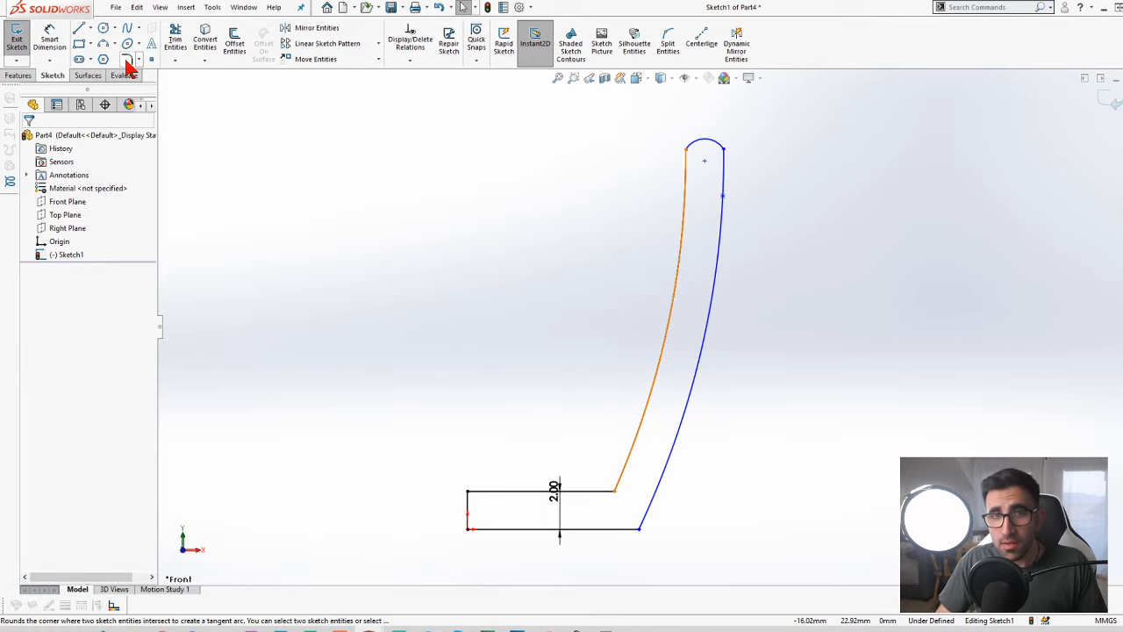
left_click(640, 530)
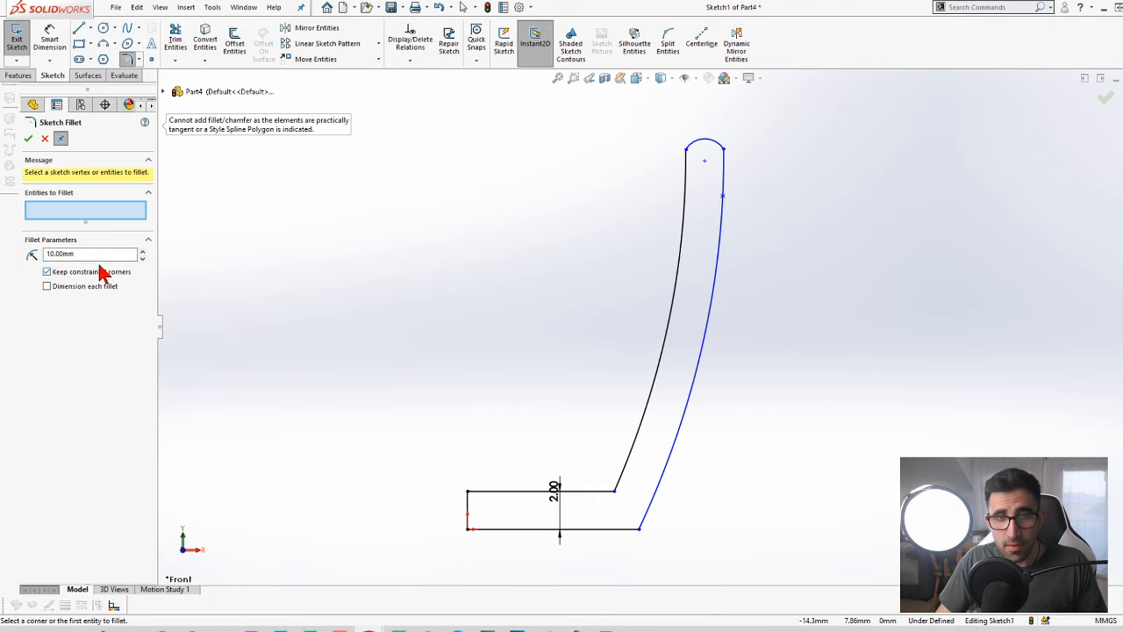
type("1")
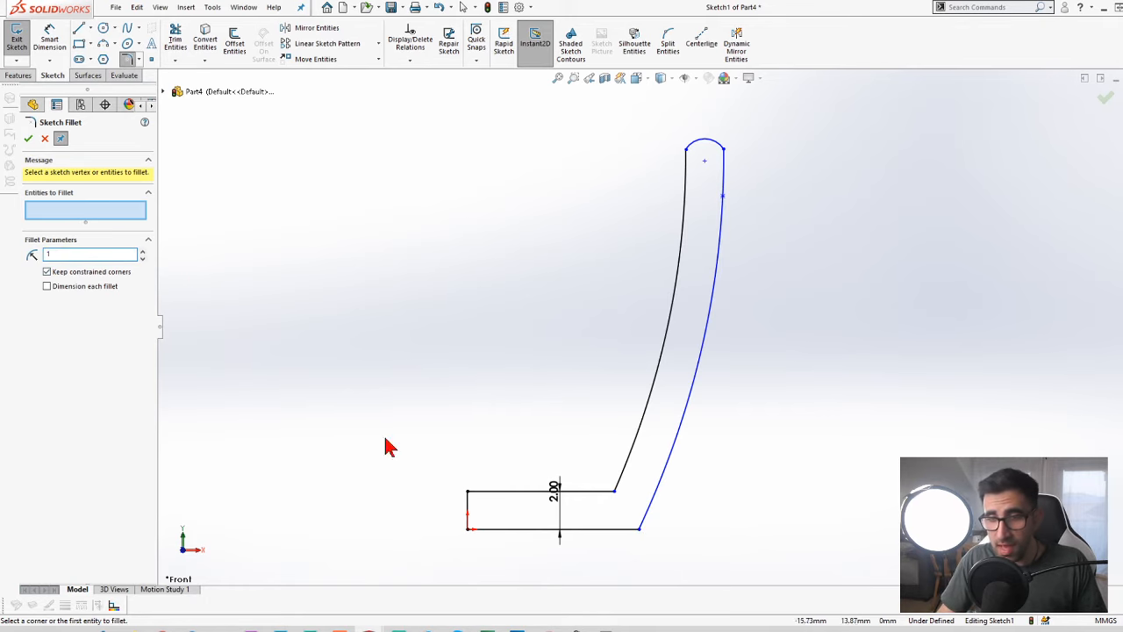
left_click(640, 530)
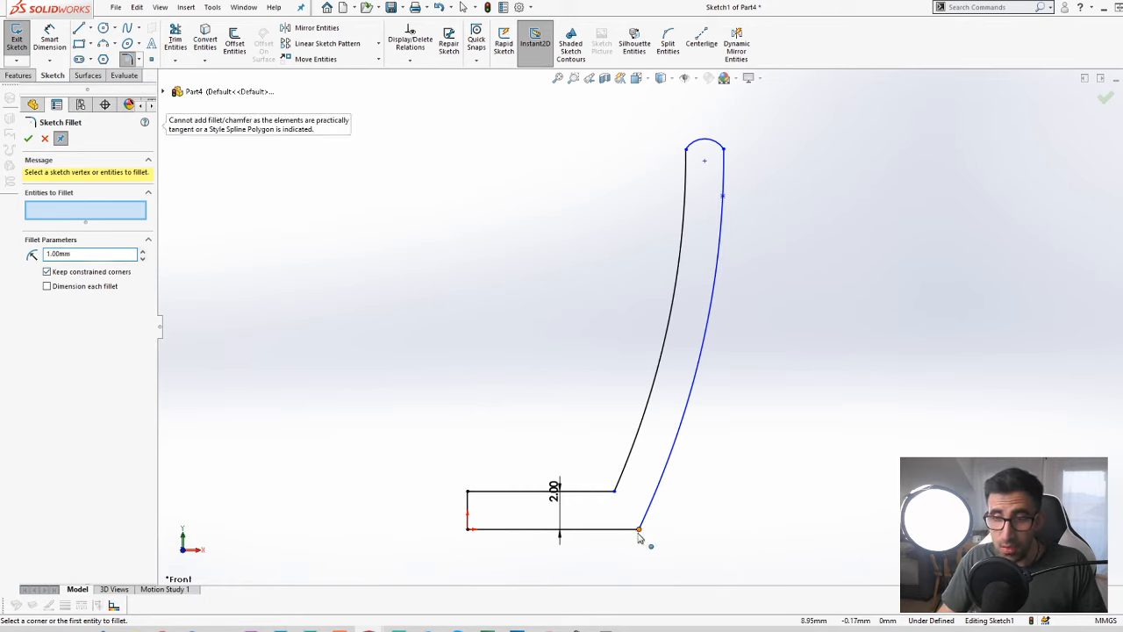
left_click(623, 530)
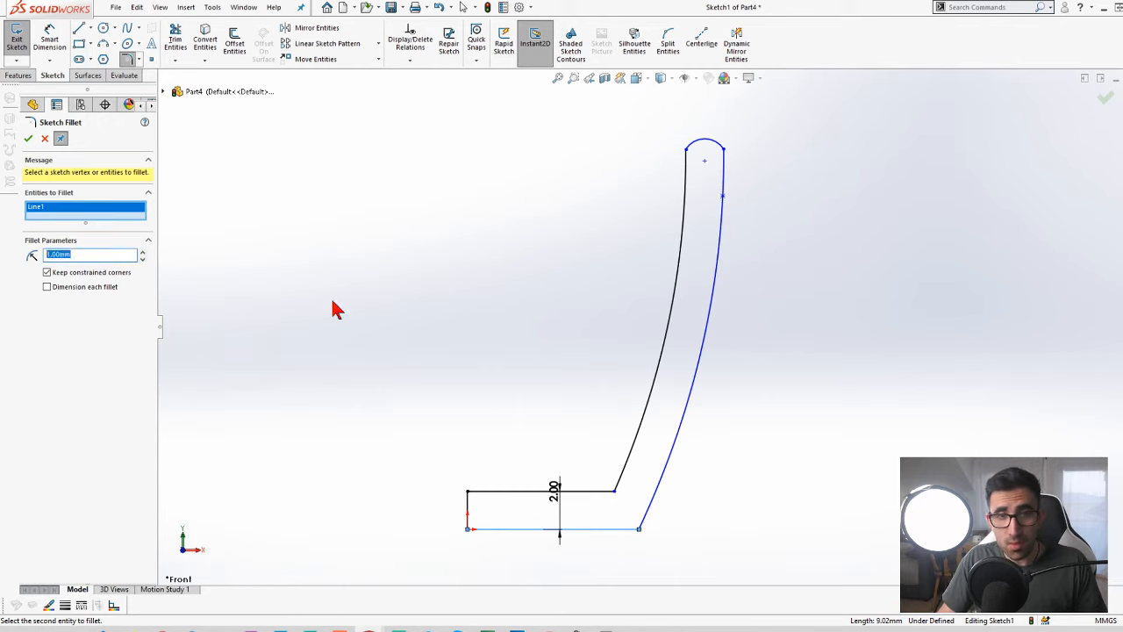
key("Escape")
scroll(658, 518, "up", 3)
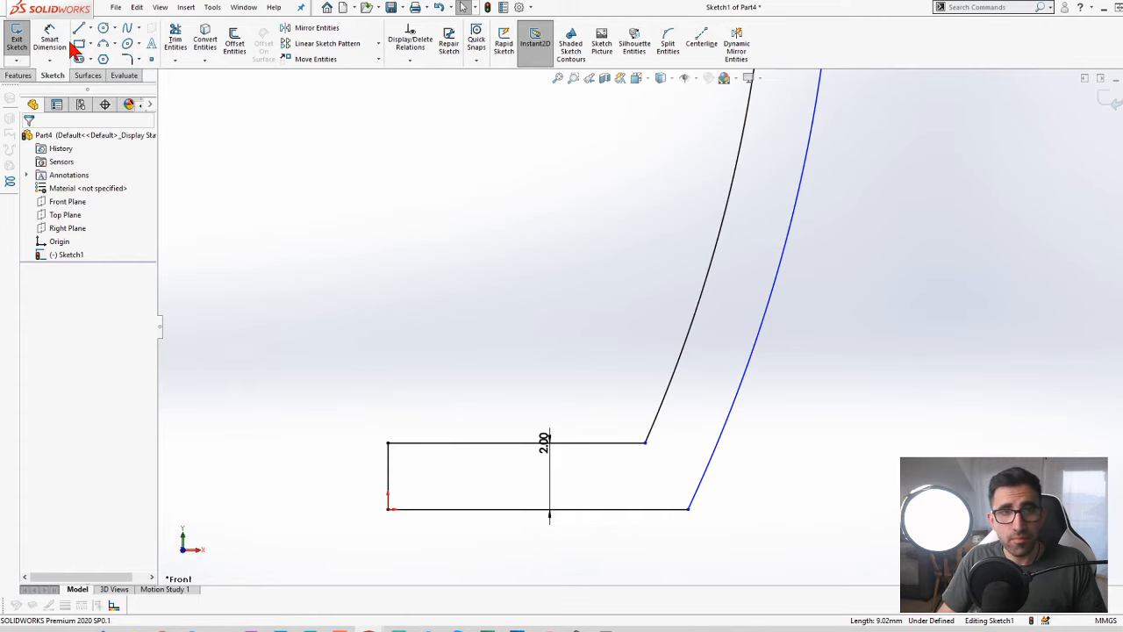
Try to apply the 1 mm sketch fillet between the inner base line and the inner wall curve
left_click(128, 60)
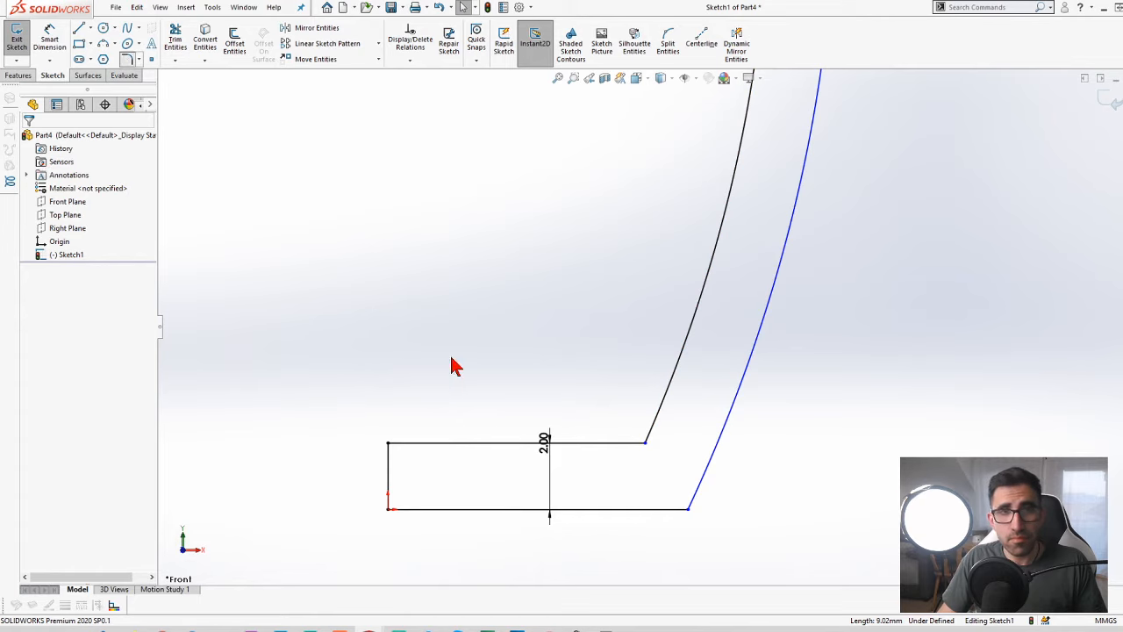
left_click(647, 451)
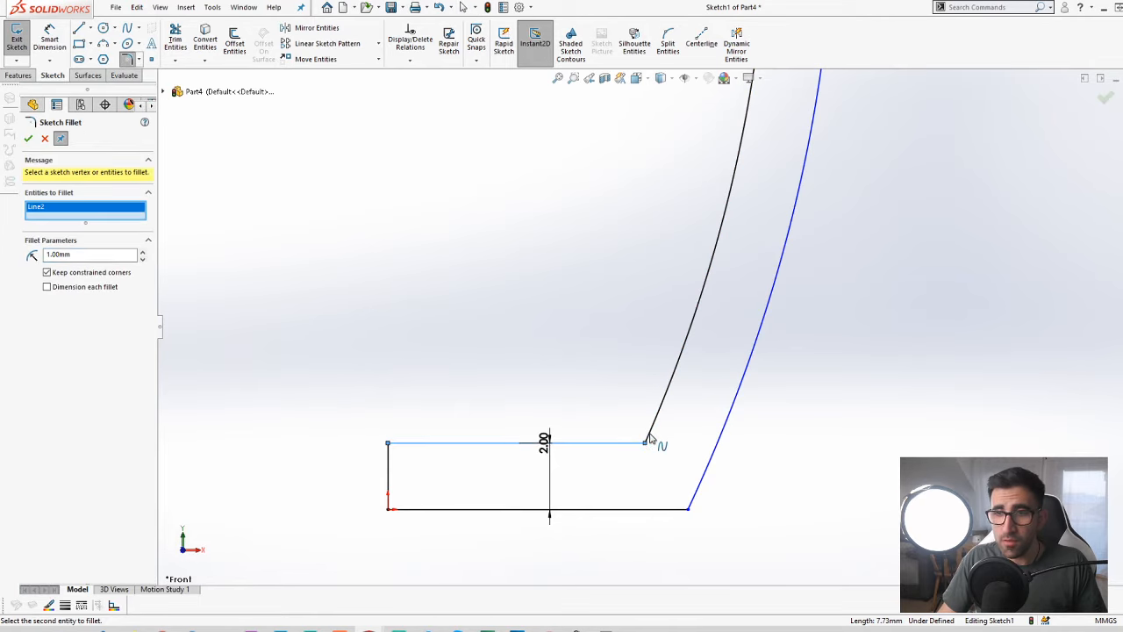
key("Escape")
key("Escape")
key("f")
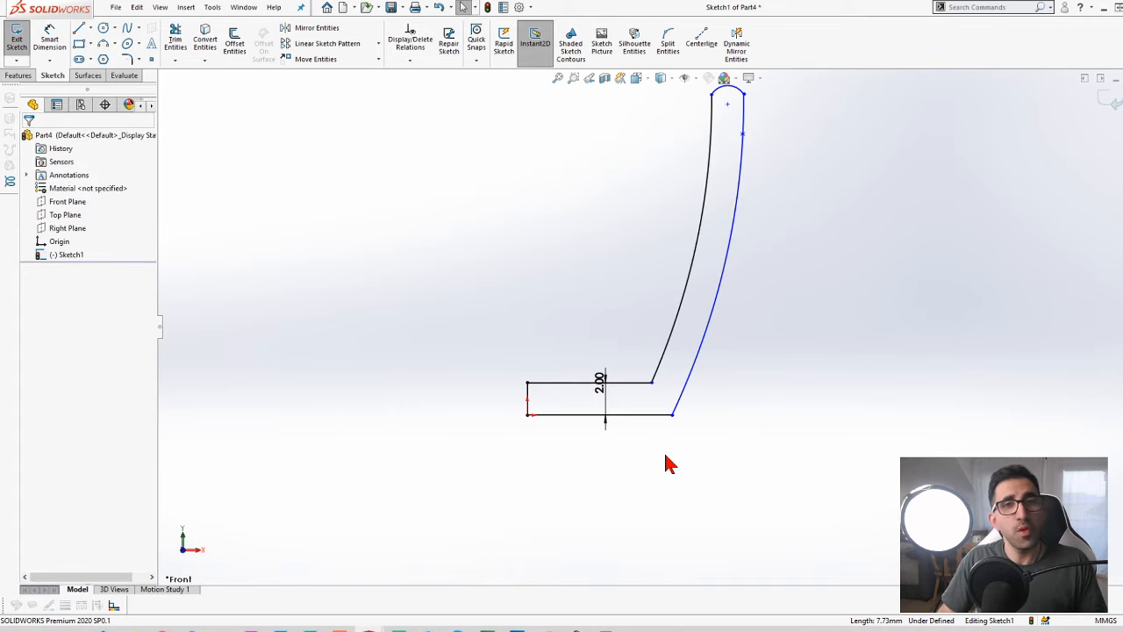
Revolve the closed cup profile 360 degrees about the short vertical line at the origin
scroll(667, 463, "up", 2)
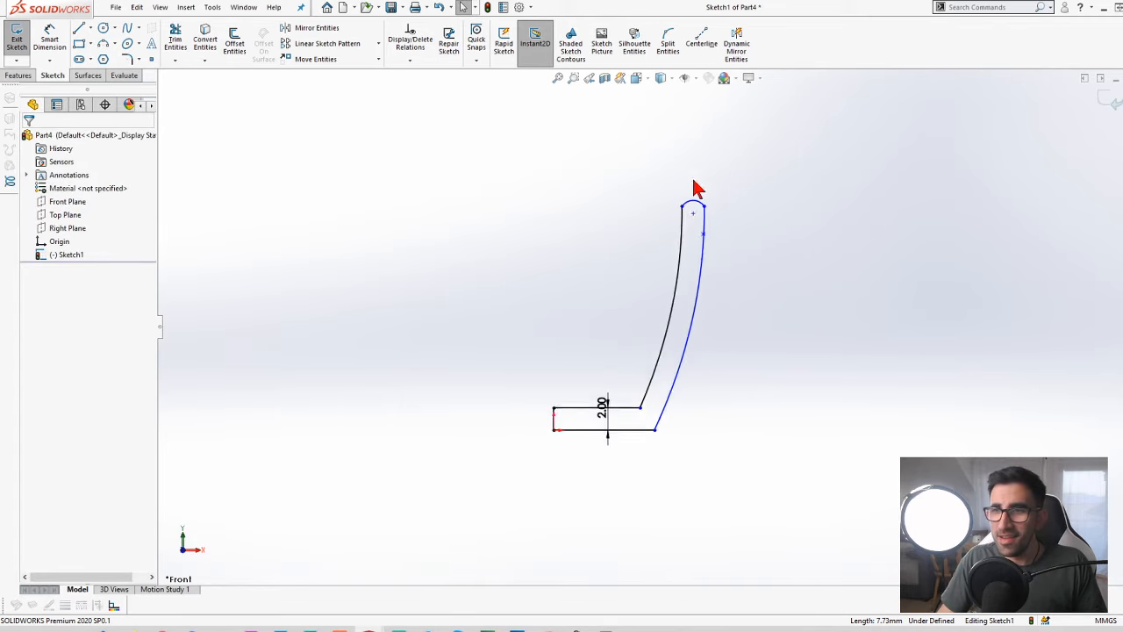
scroll(699, 187, "down", 2)
scroll(629, 415, "down", 2)
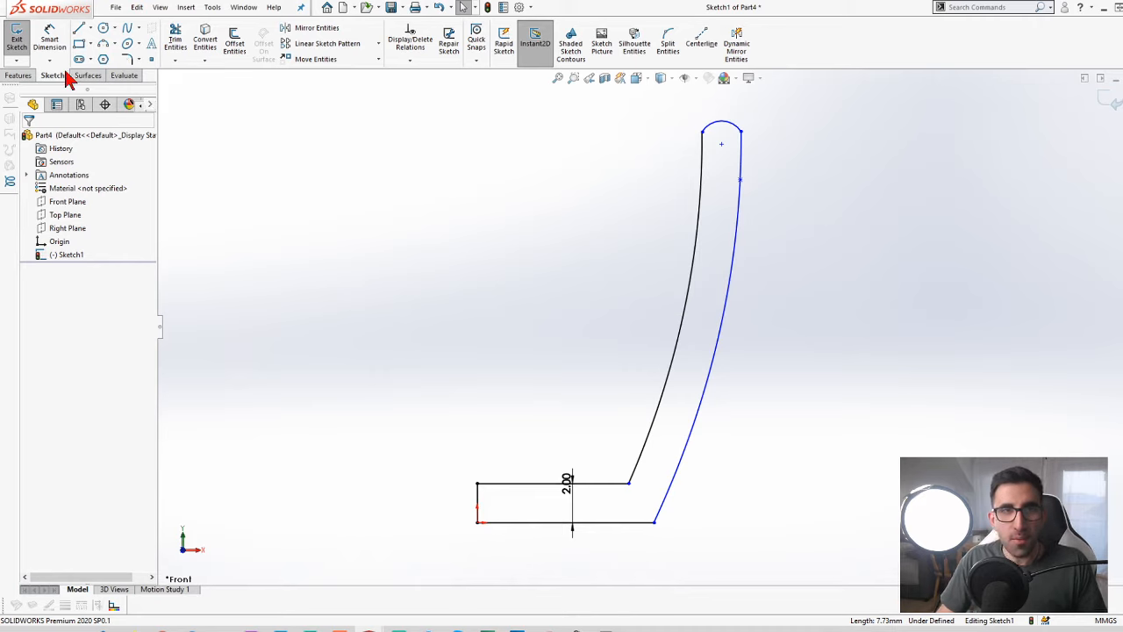
left_click(13, 77)
left_click(58, 42)
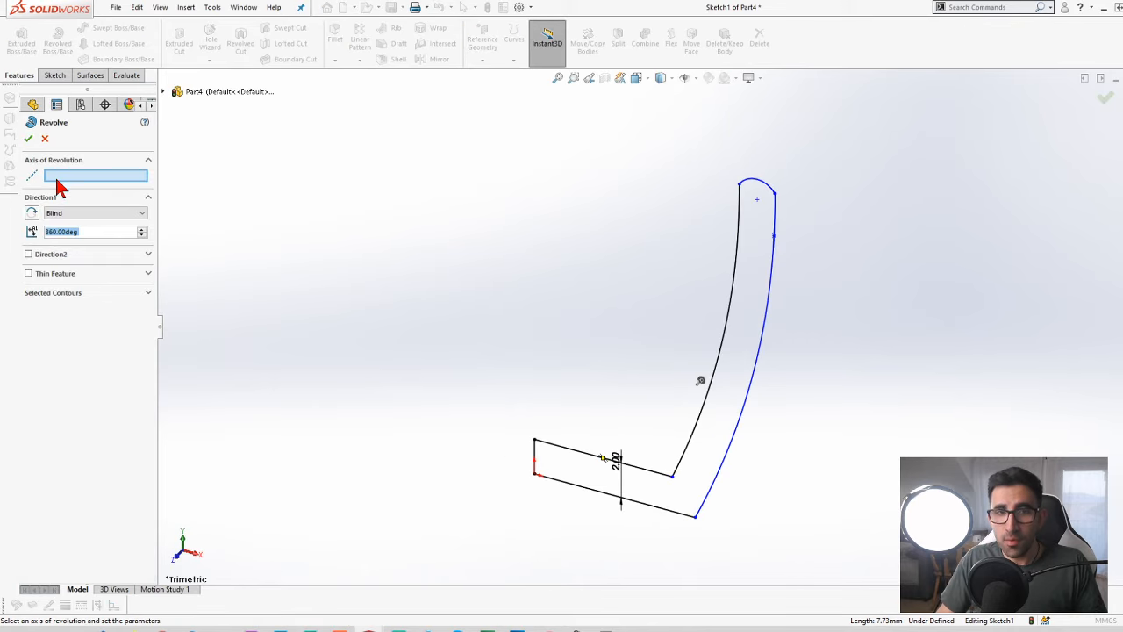
left_click(538, 457)
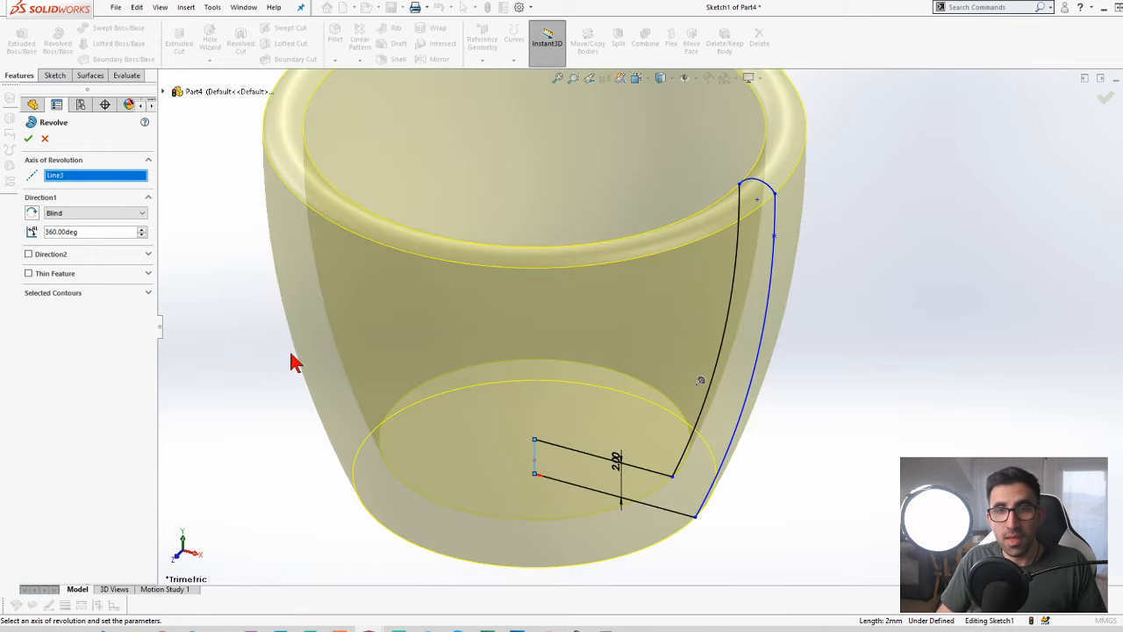
left_click(30, 139)
scroll(877, 364, "up", 5)
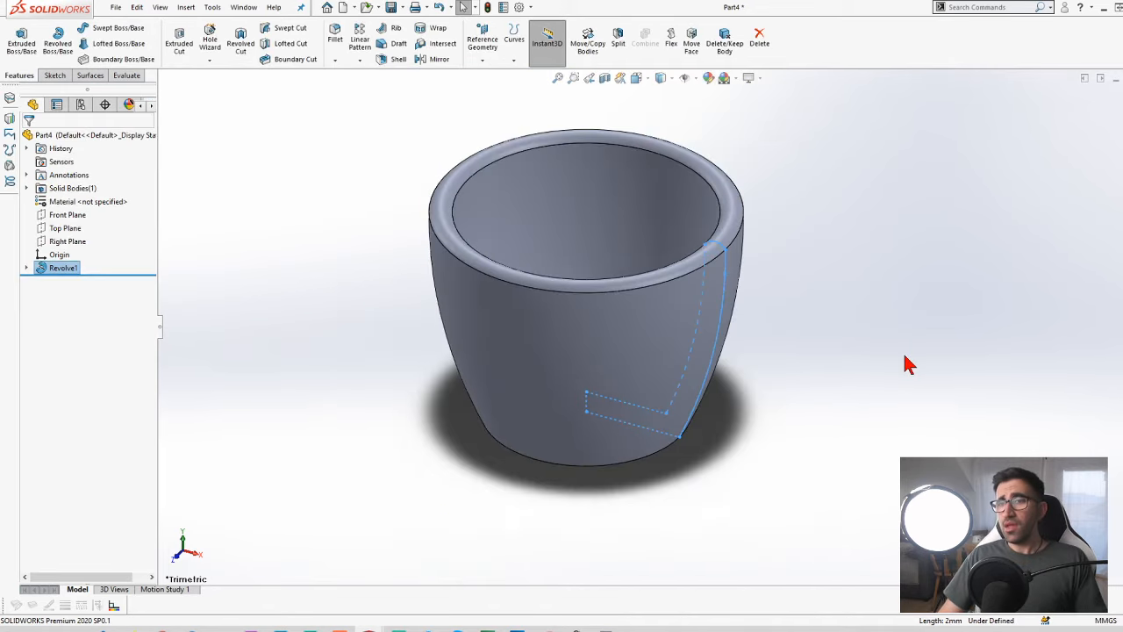
Fillet the outer bottom edge of the cup with a symmetric 2 mm radius
middle_click_drag(659, 295, 740, 149)
scroll(666, 426, "down", 3)
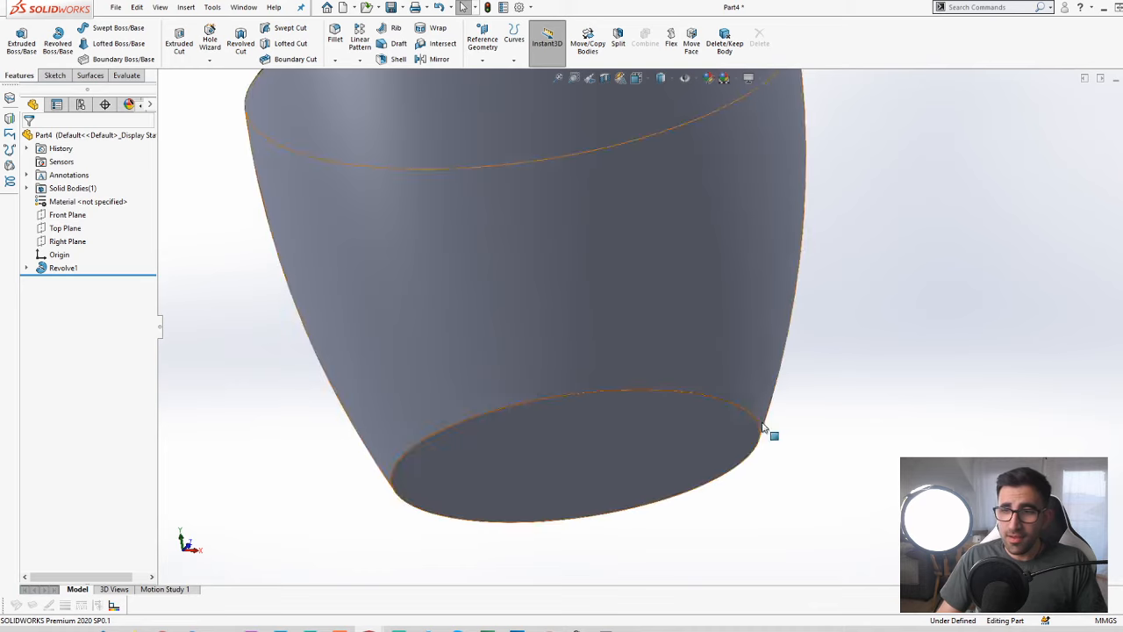
middle_click_drag(769, 434, 732, 414)
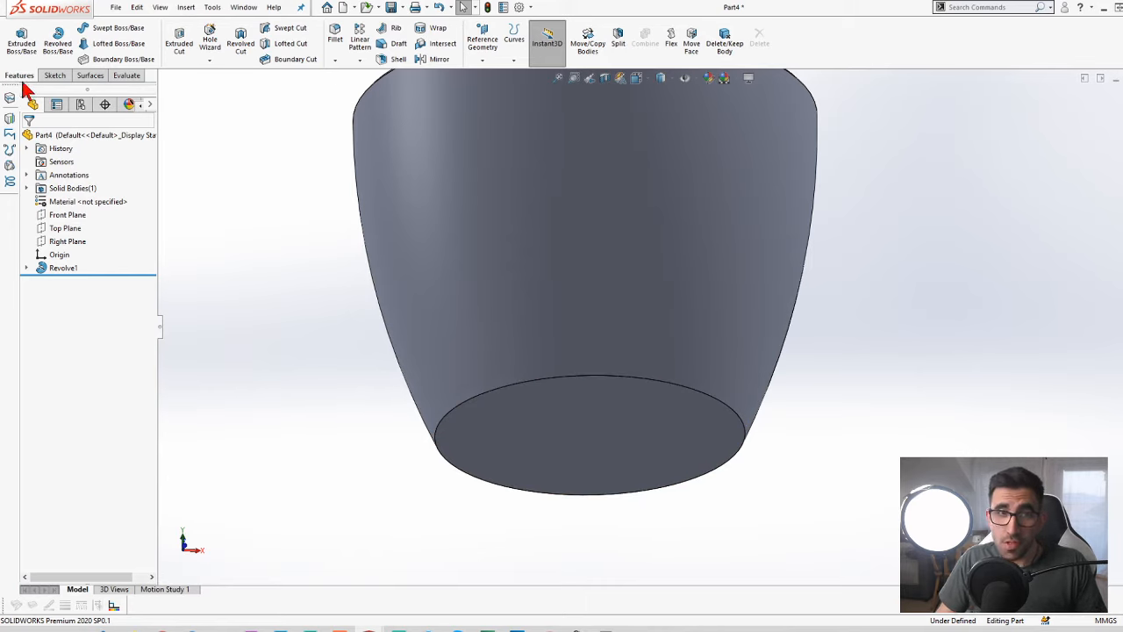
left_click(690, 391)
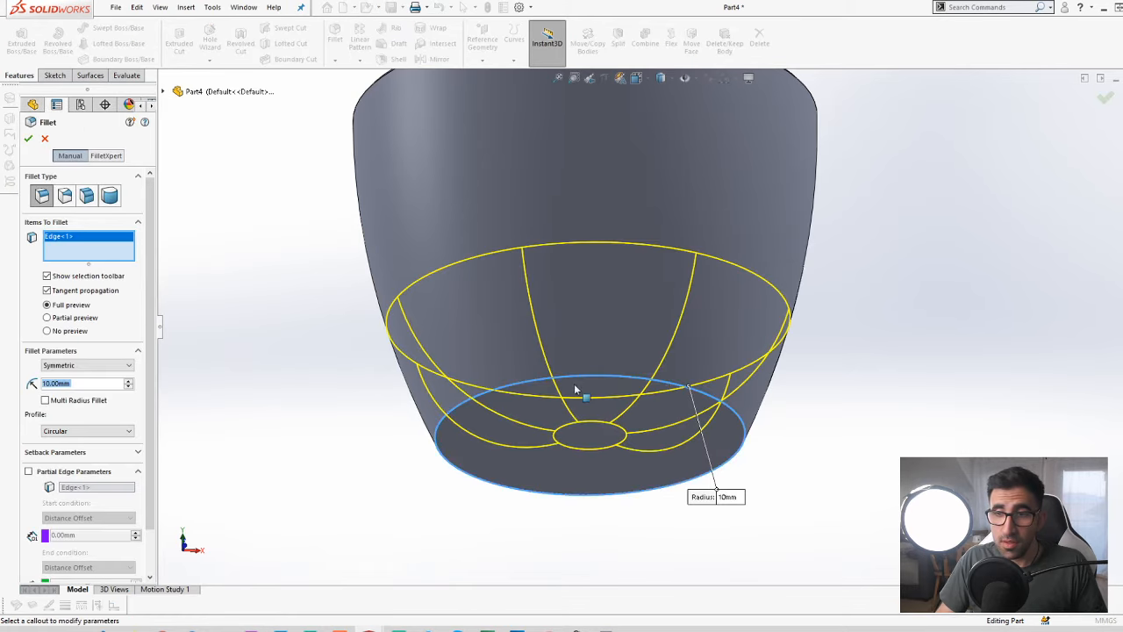
type("2")
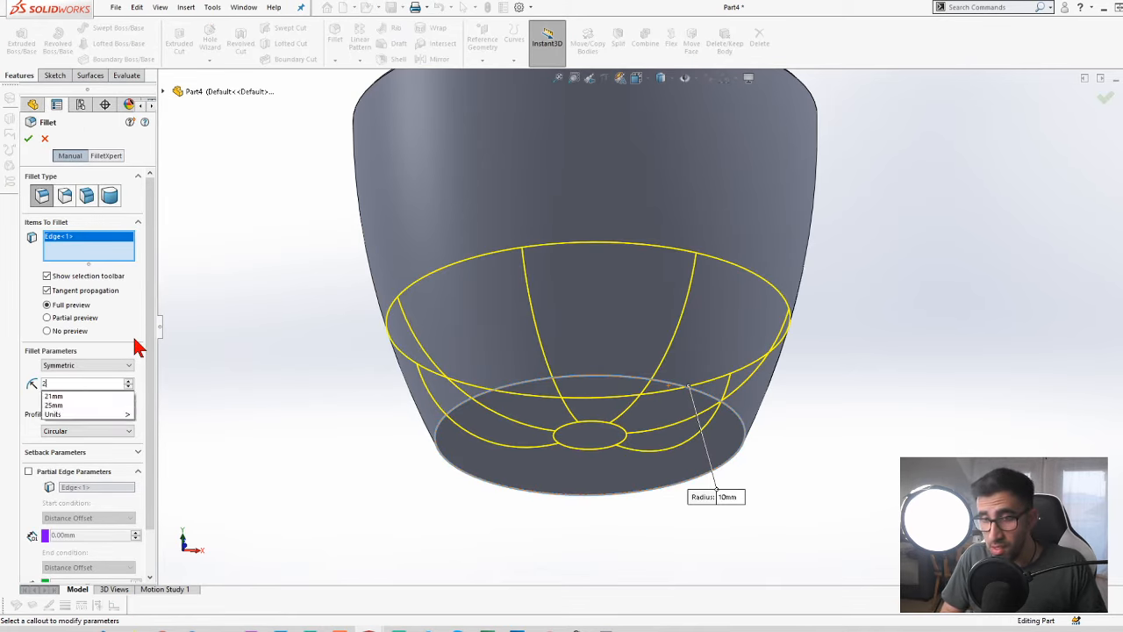
key("Return")
key("Return")
scroll(768, 379, "up", 3)
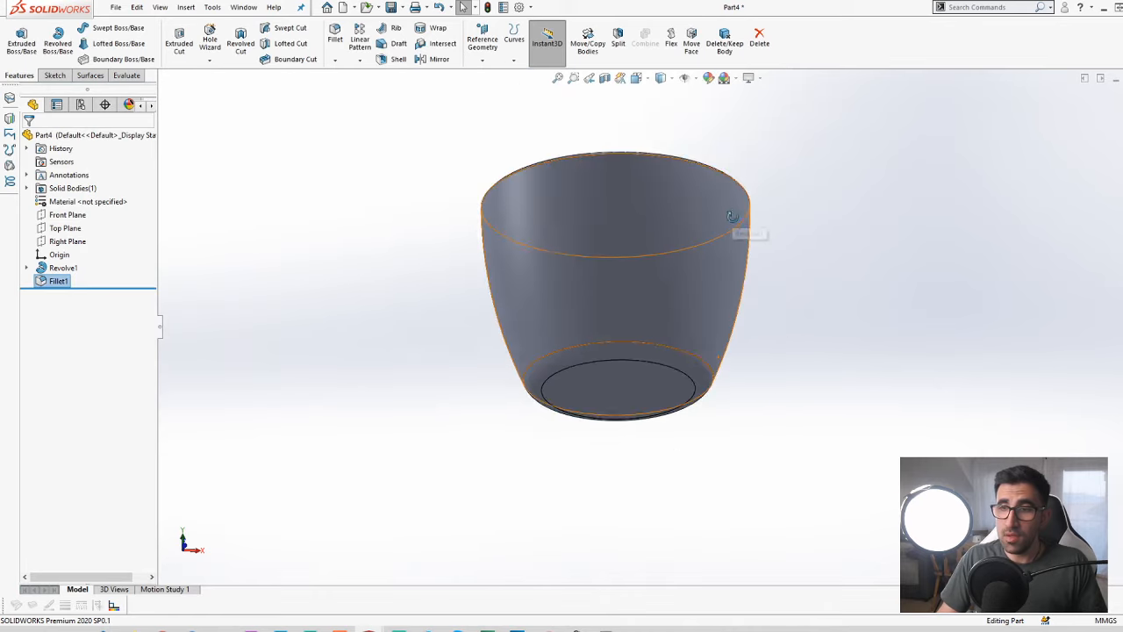
middle_click_drag(769, 379, 687, 280)
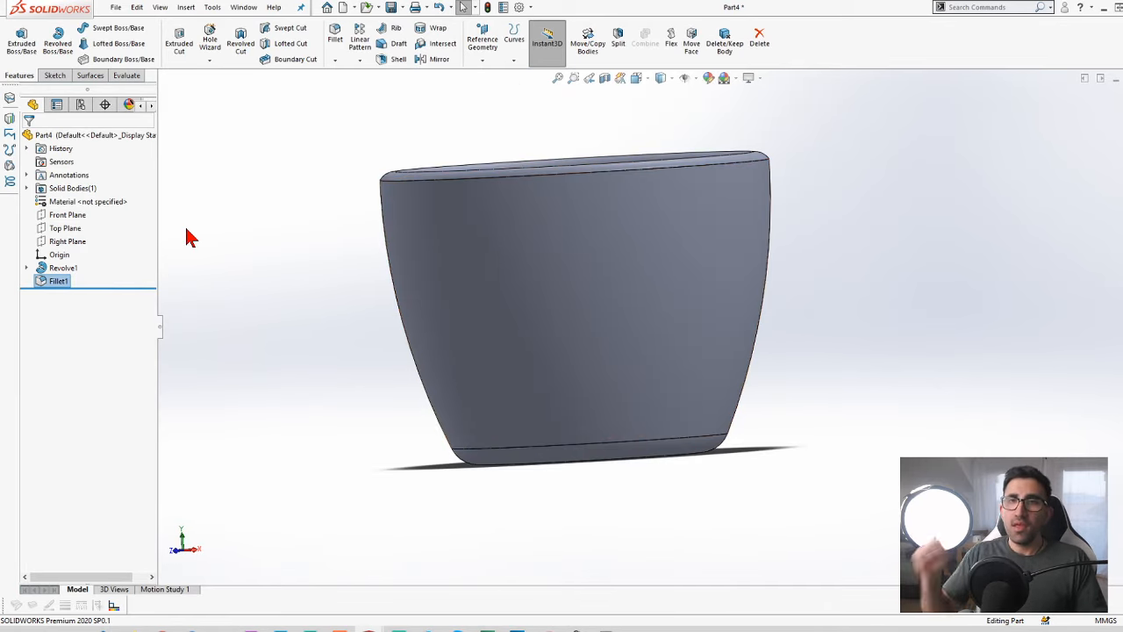
Start a new sketch on the Front Plane and orient the view normal to it
left_click(70, 216)
middle_click_drag(666, 351, 711, 334)
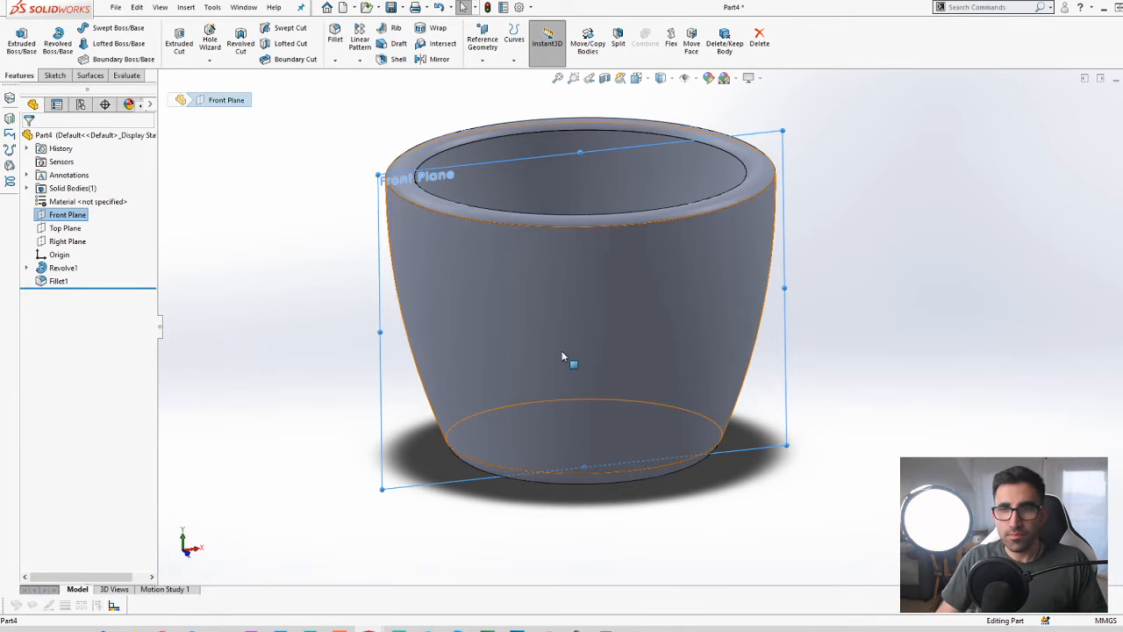
middle_click_drag(503, 314, 420, 259)
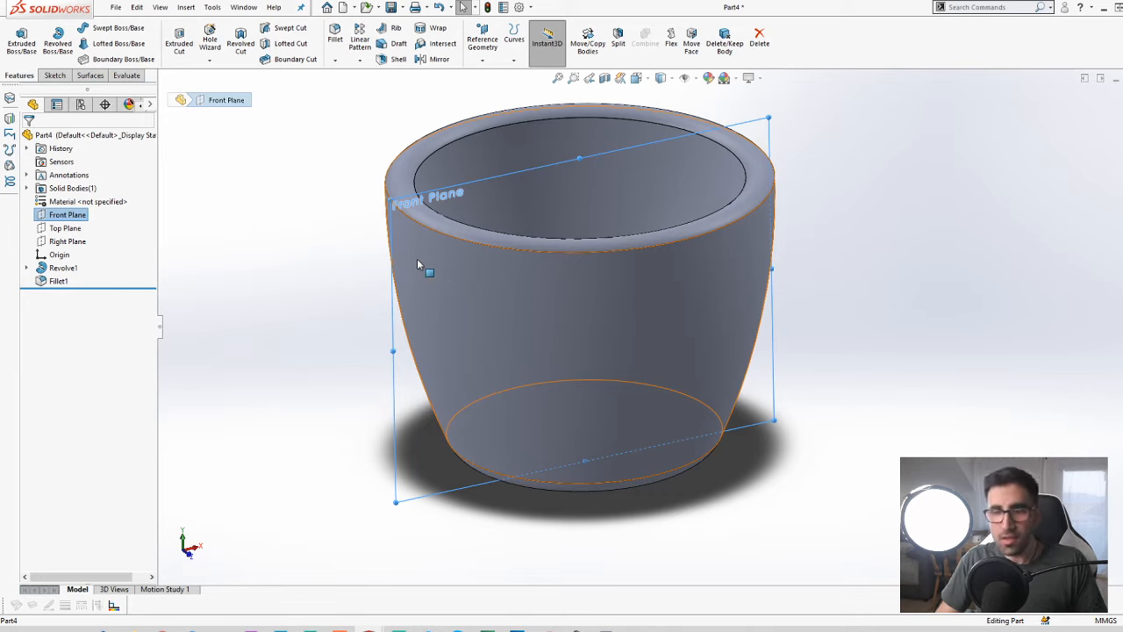
left_click(54, 75)
left_click(18, 37)
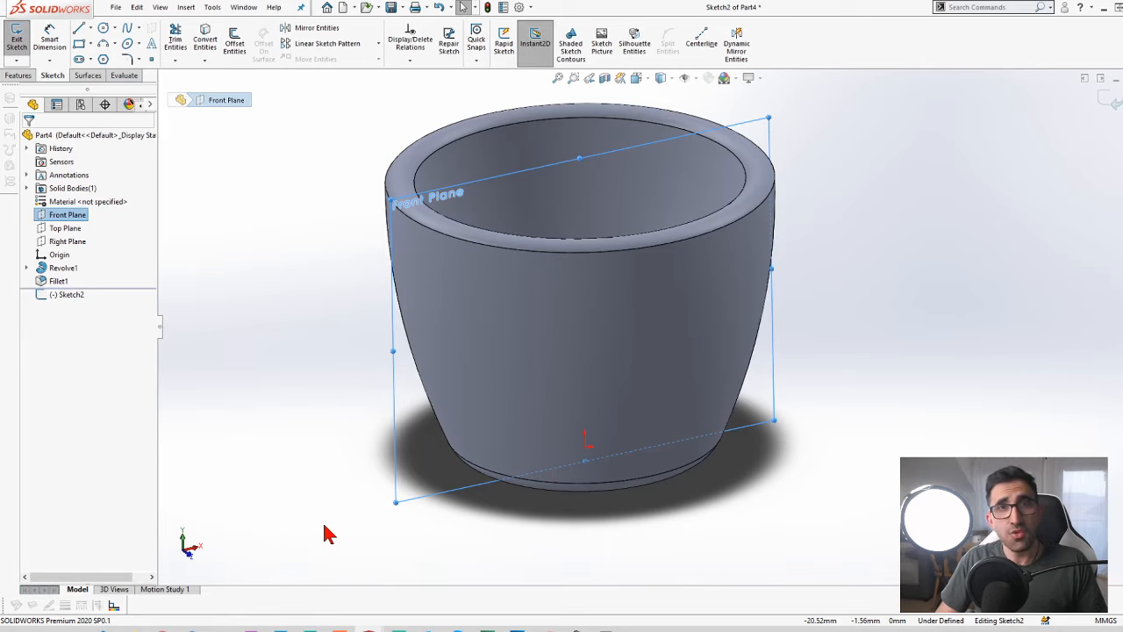
key("space")
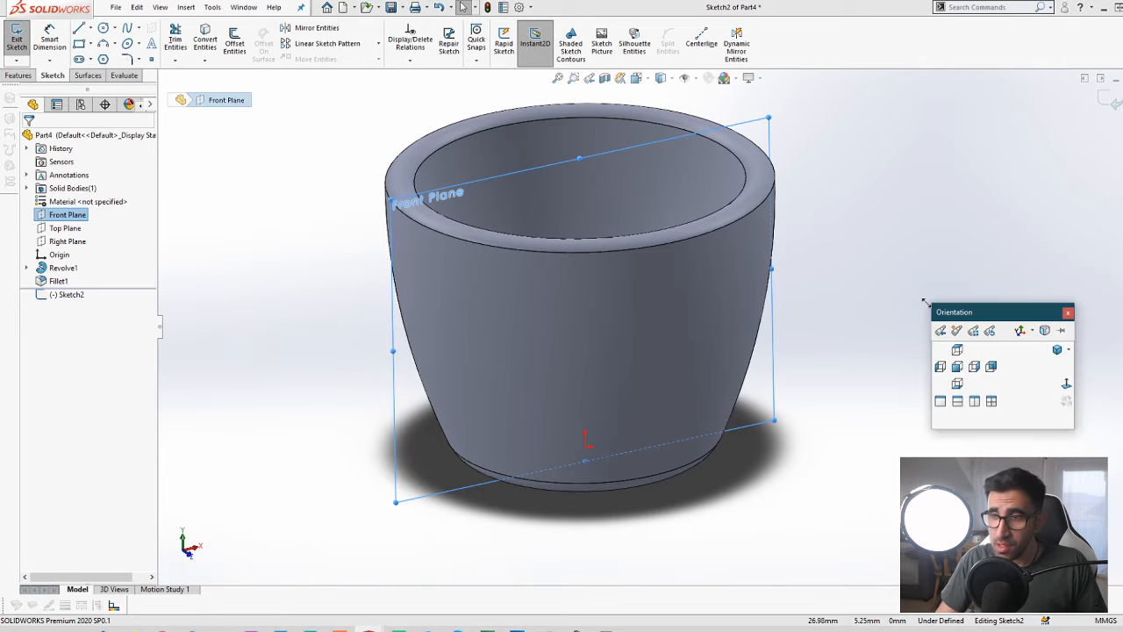
left_click(1065, 388)
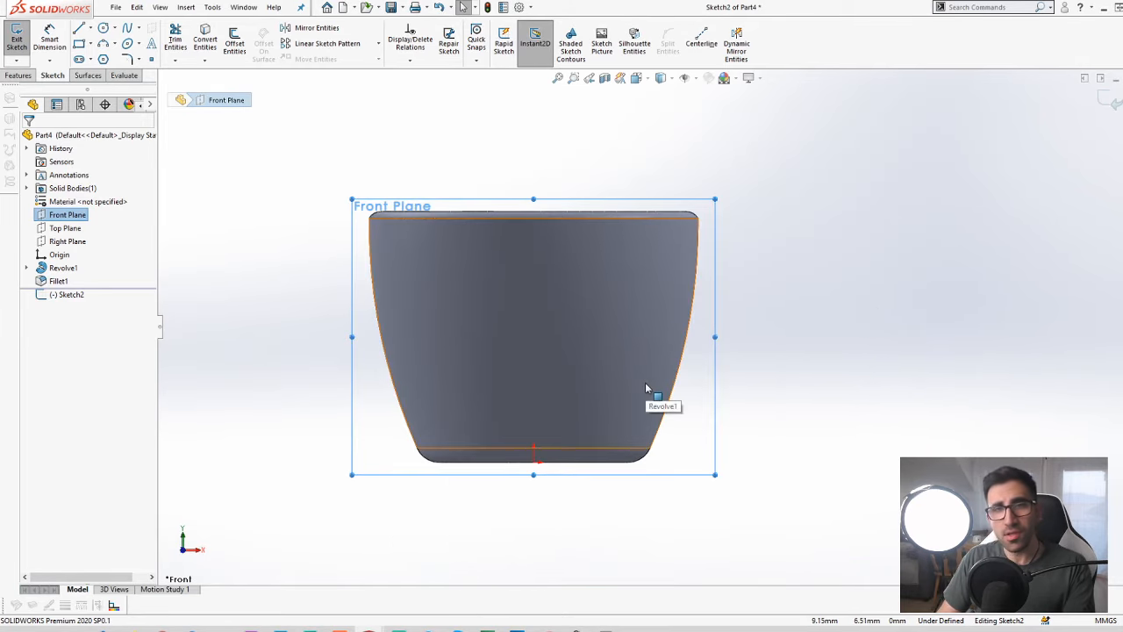
Activate the Spline tool and set the cup's display style to Hidden Lines Visible
left_click(127, 29)
scroll(697, 339, "down", 2)
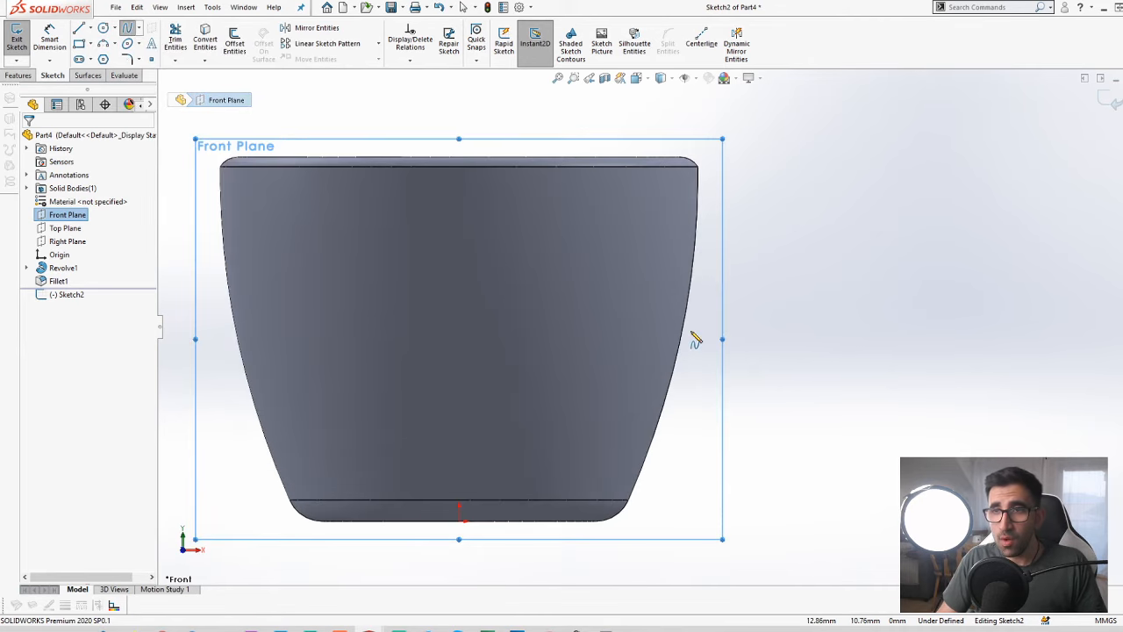
left_click(663, 78)
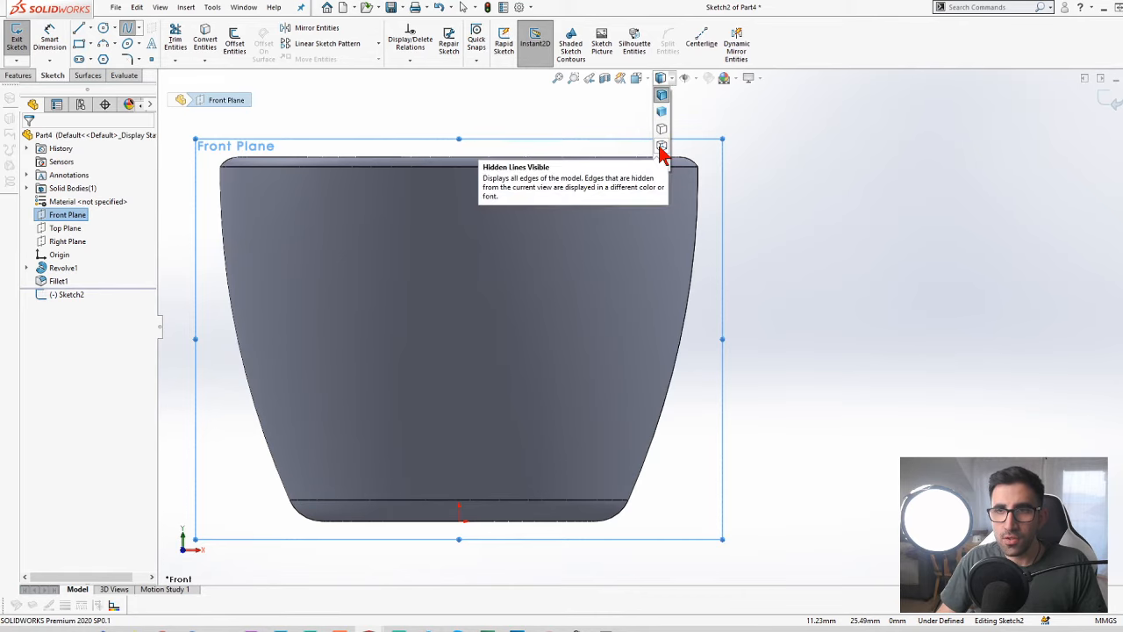
left_click(661, 148)
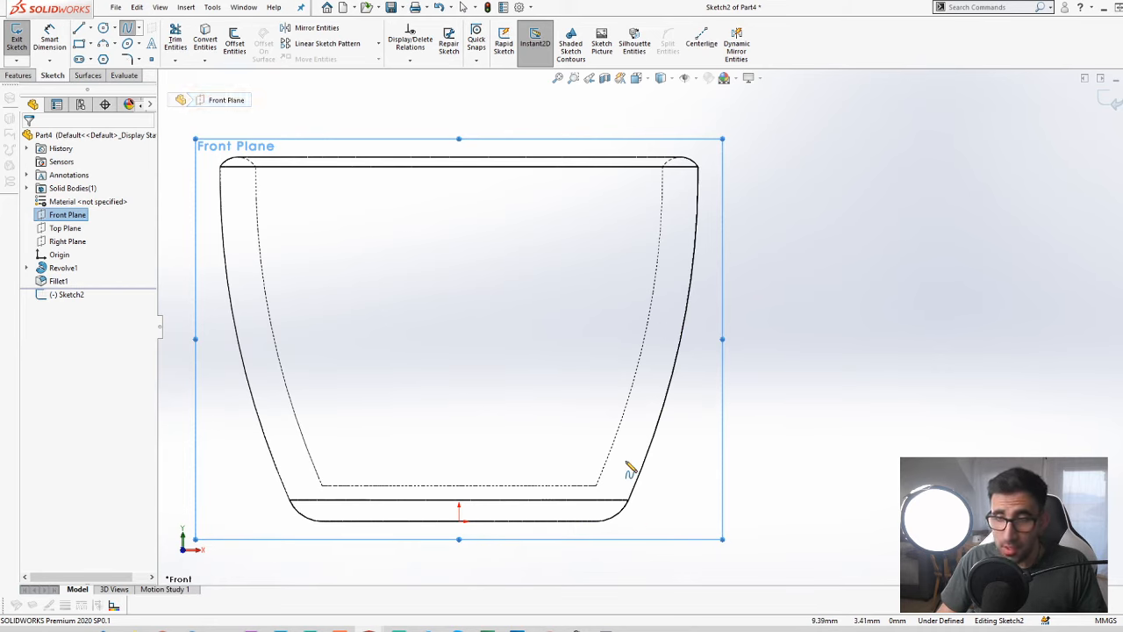
Draw a four-point spline bulging outward from inside the lower right cup wall, about (9.4, 3.4) mm, to the upper wall, about (12.2, 17.8) mm
left_click(698, 437)
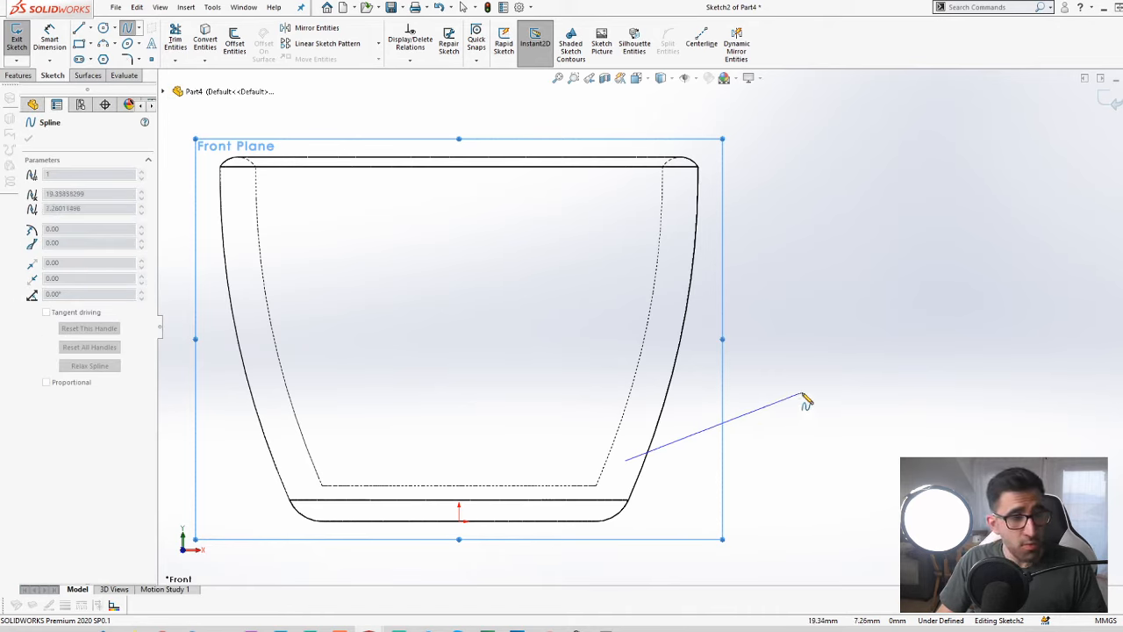
left_click(755, 404)
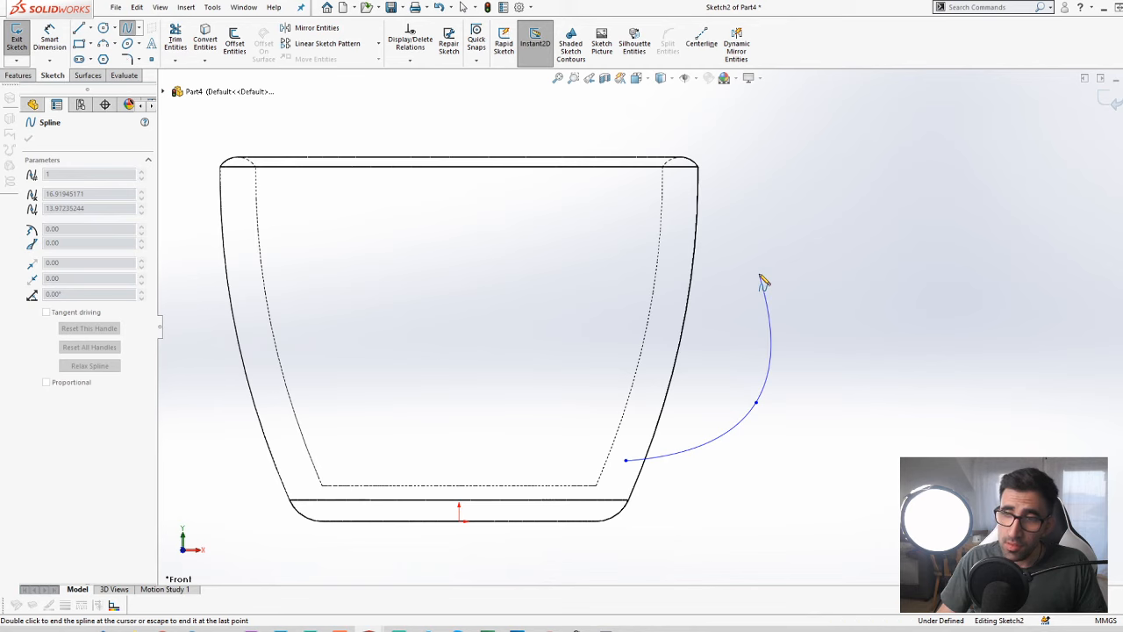
left_click(759, 275)
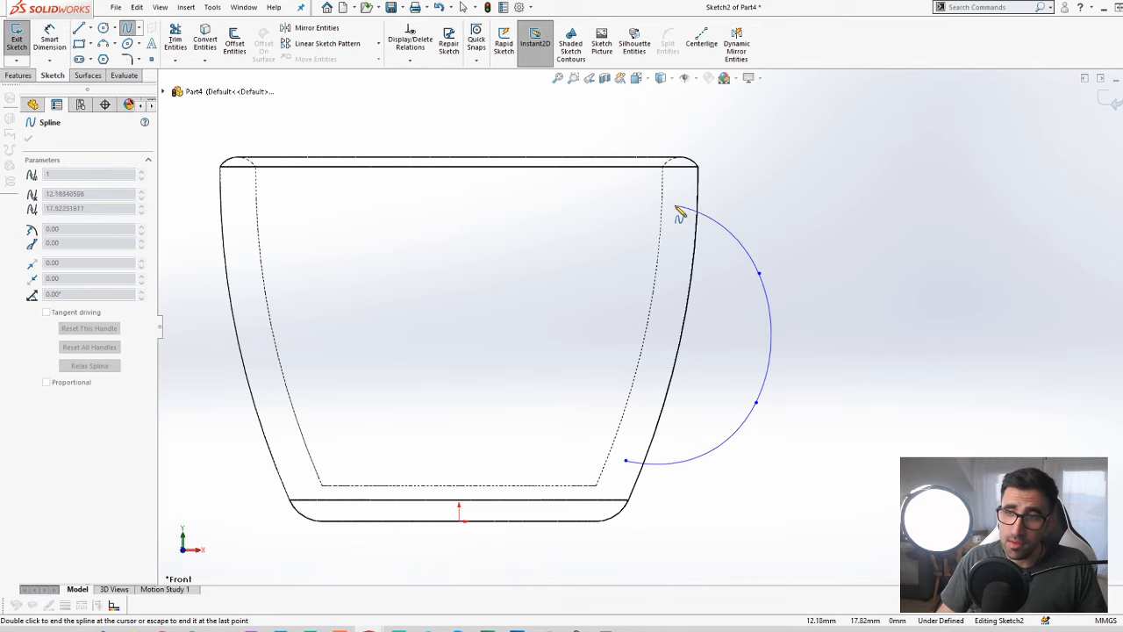
left_click(676, 208)
key("Escape")
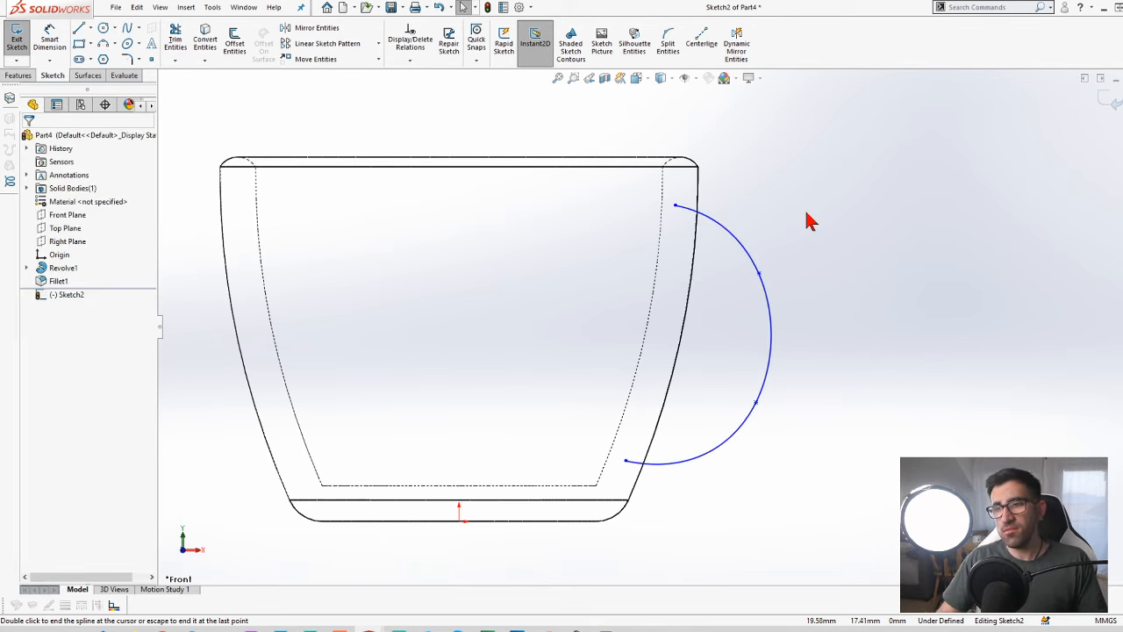
Reshape the handle spline by moving its upper interior point outward and up and its lower interior point upward
left_click_drag(760, 274, 802, 244)
left_click(775, 425)
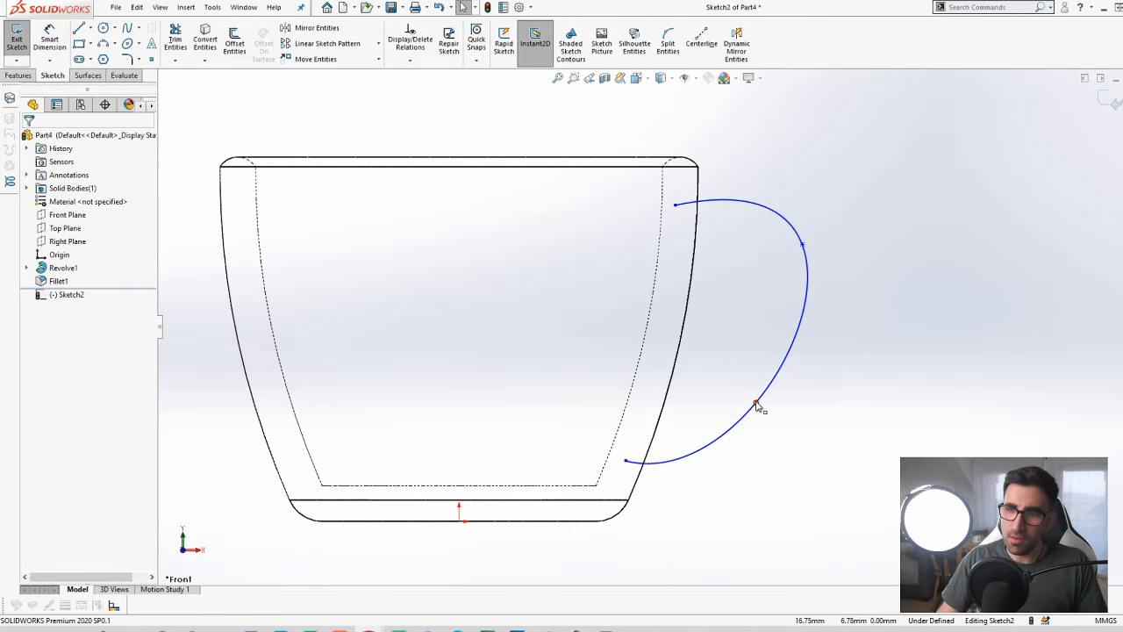
left_click(772, 359)
left_click(774, 409)
left_click(807, 488)
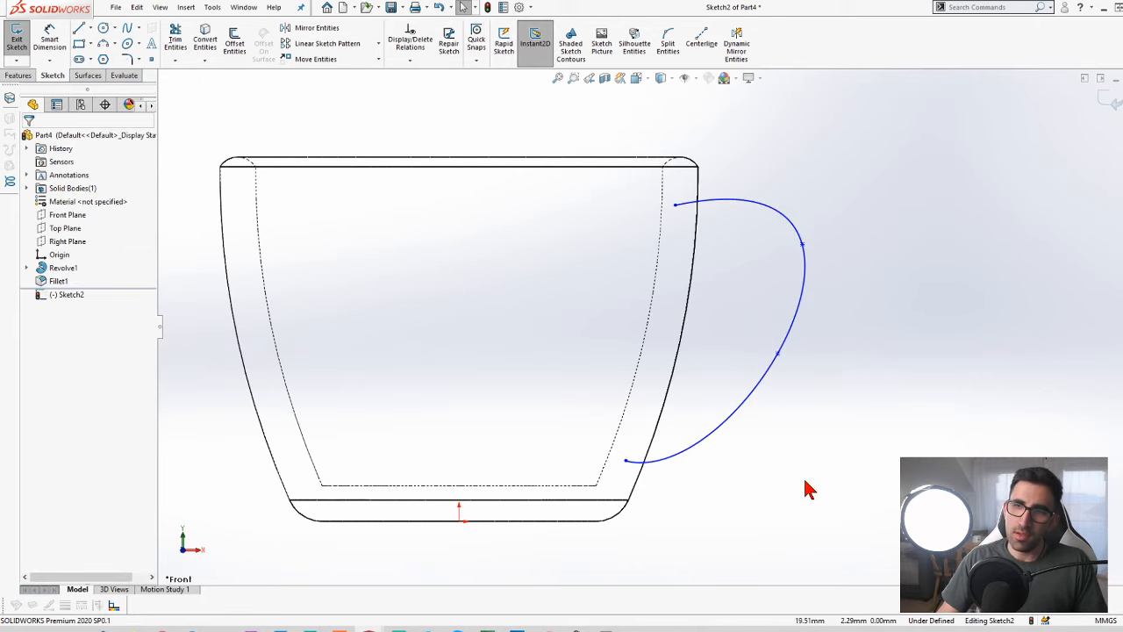
Lower the spline's bottom endpoint slightly within the cup wall's thickness and exit the sketch
scroll(699, 226, "down", 2)
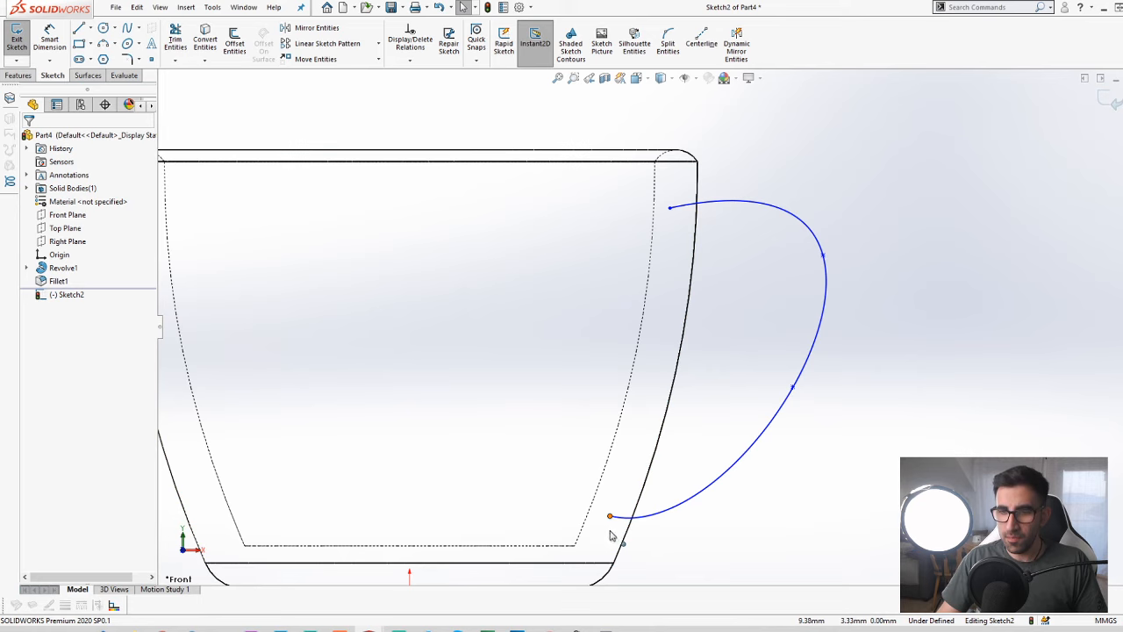
left_click_drag(611, 531, 614, 533)
key("Escape")
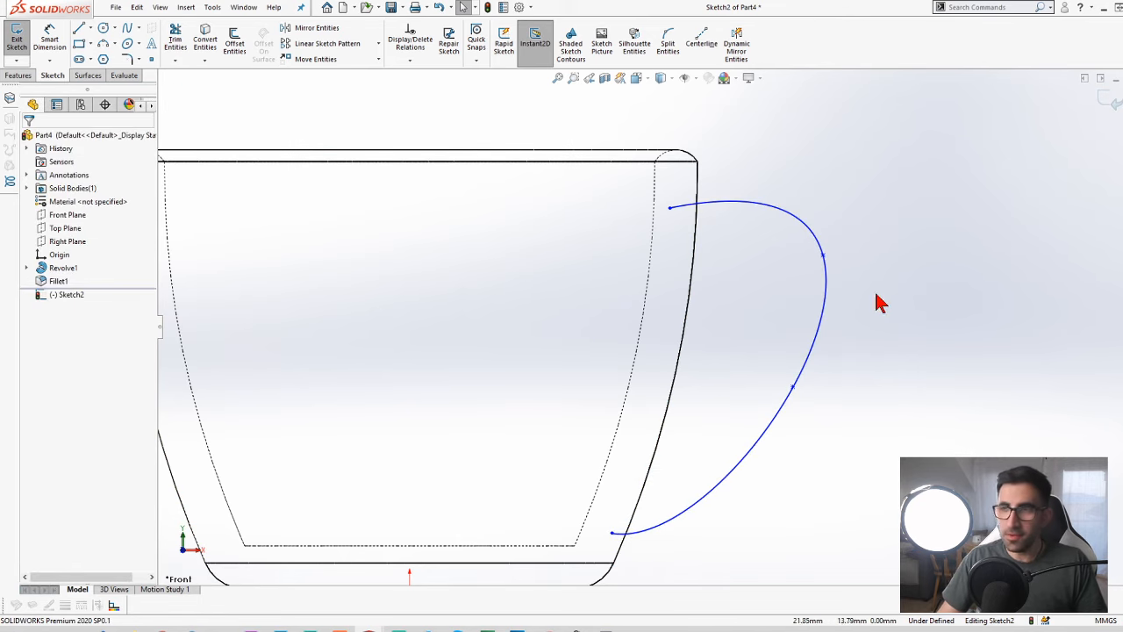
key("f")
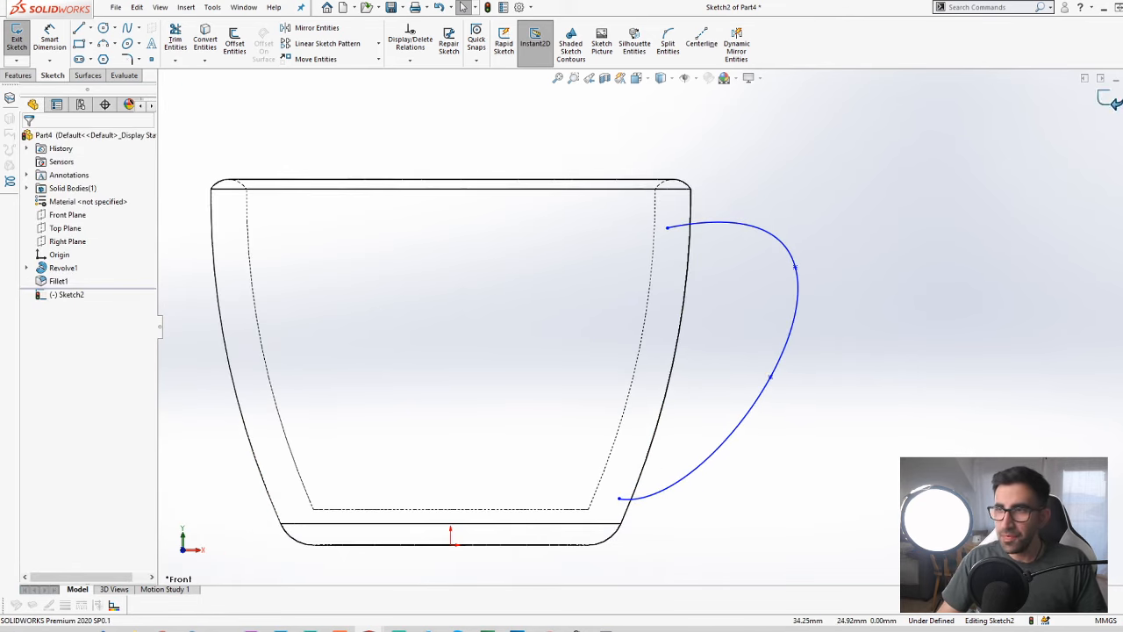
left_click(1109, 100)
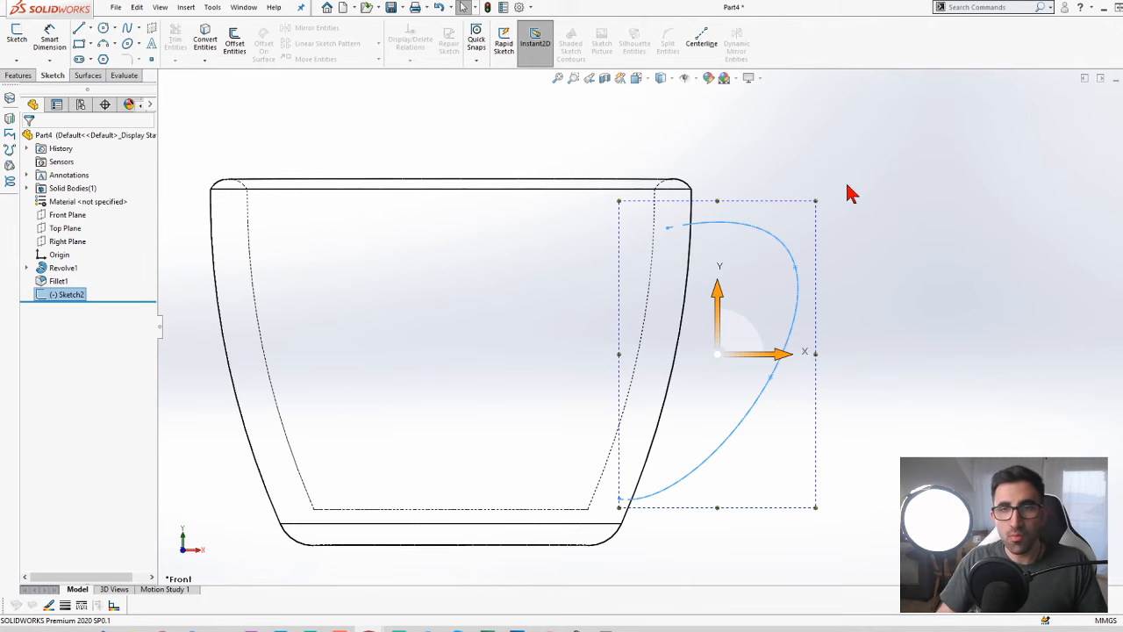
left_click(877, 170)
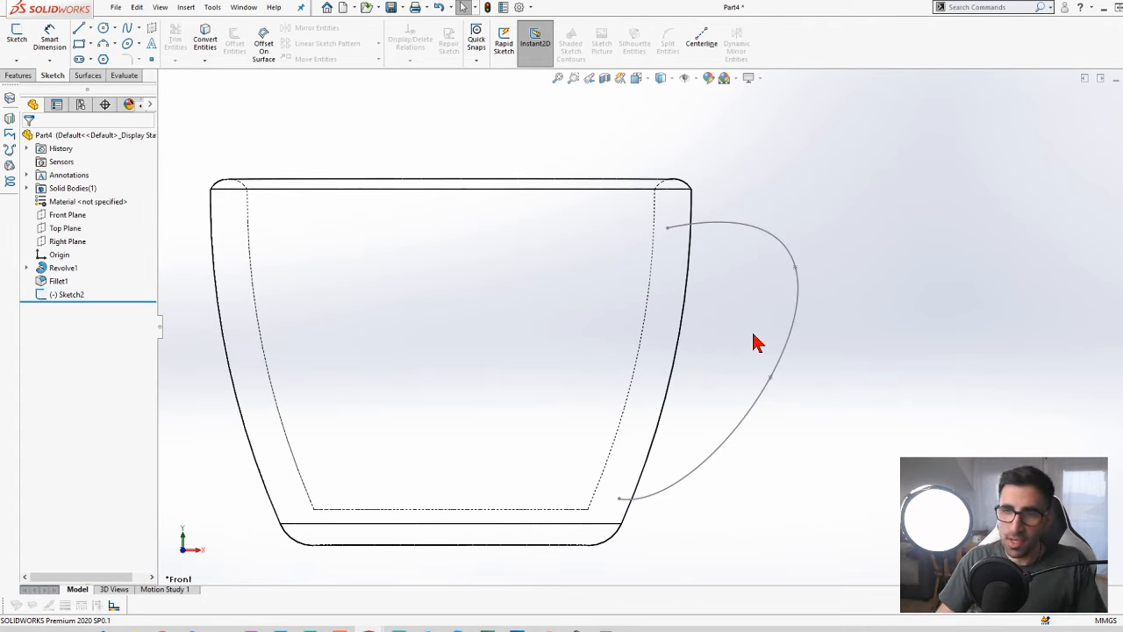
Set the cup's display style to Shaded With Edges and view it with the handle path from an angle
middle_click_drag(626, 310, 631, 333)
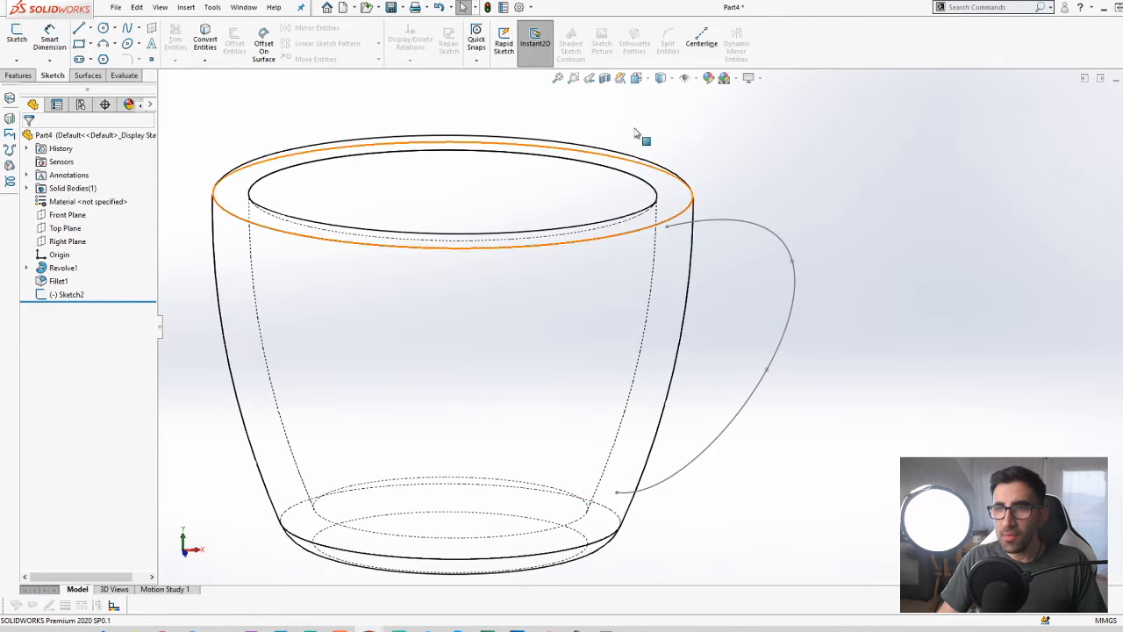
left_click(664, 86)
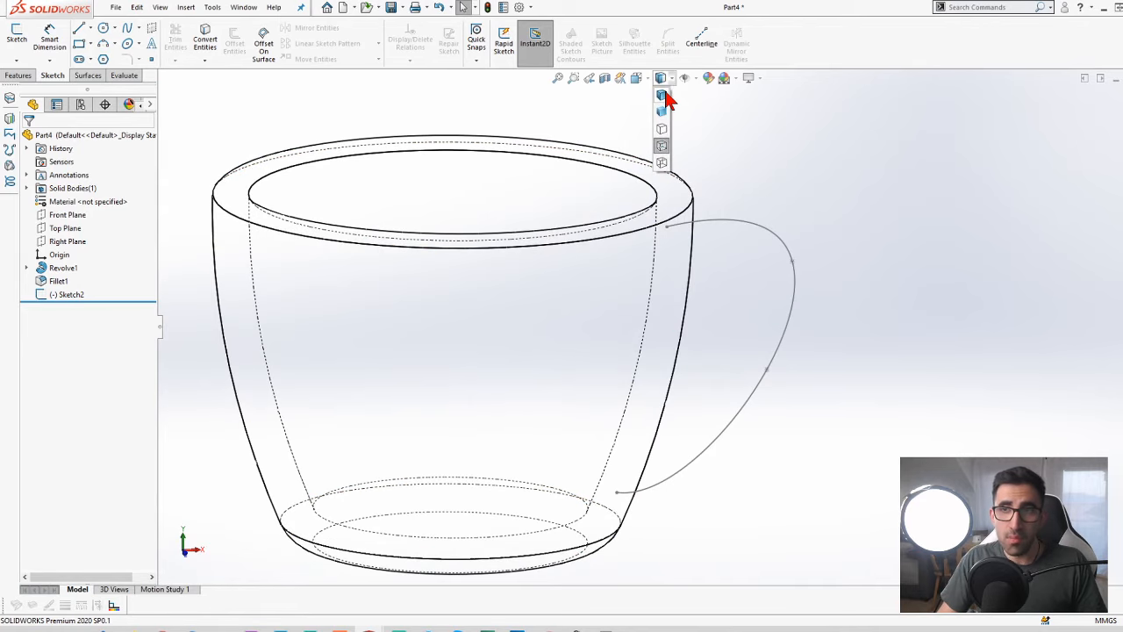
left_click(667, 99)
scroll(697, 345, "down", 3)
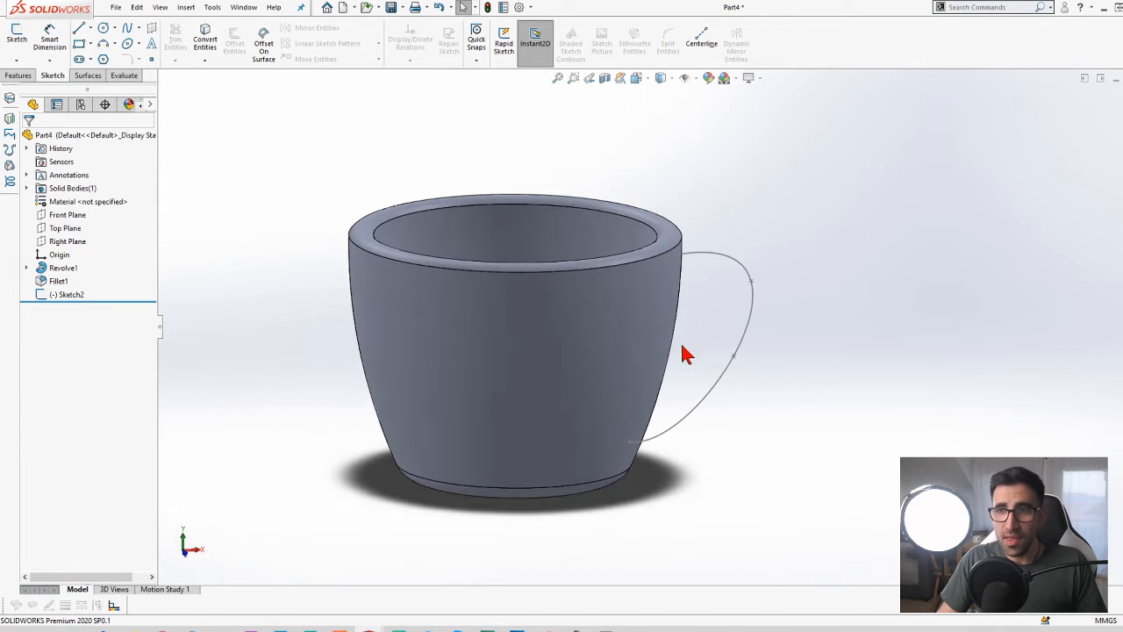
mouse_move(687, 356)
middle_mouse_down()
mouse_move(654, 326)
mouse_move(682, 341)
middle_mouse_up()
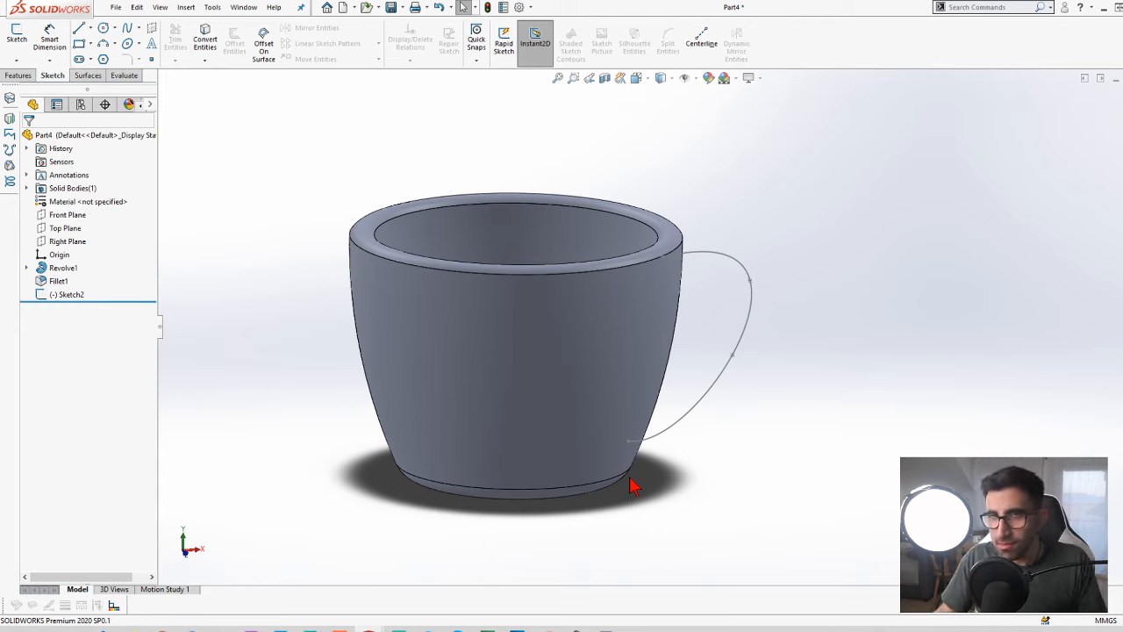
scroll(702, 303, "down", 2)
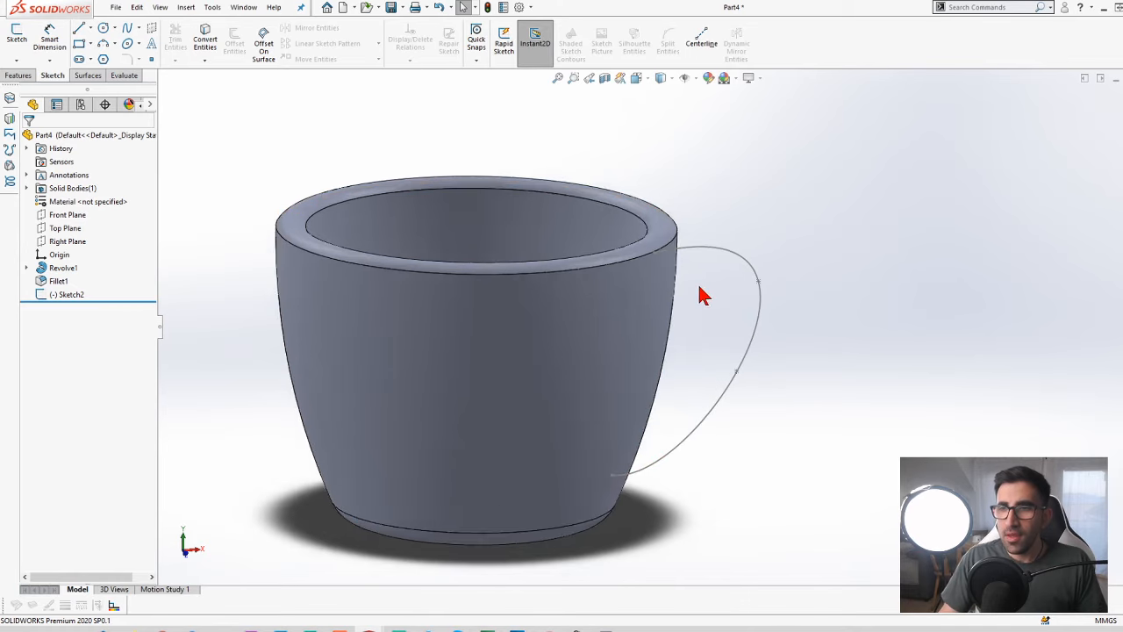
middle_click_drag(702, 303, 625, 343)
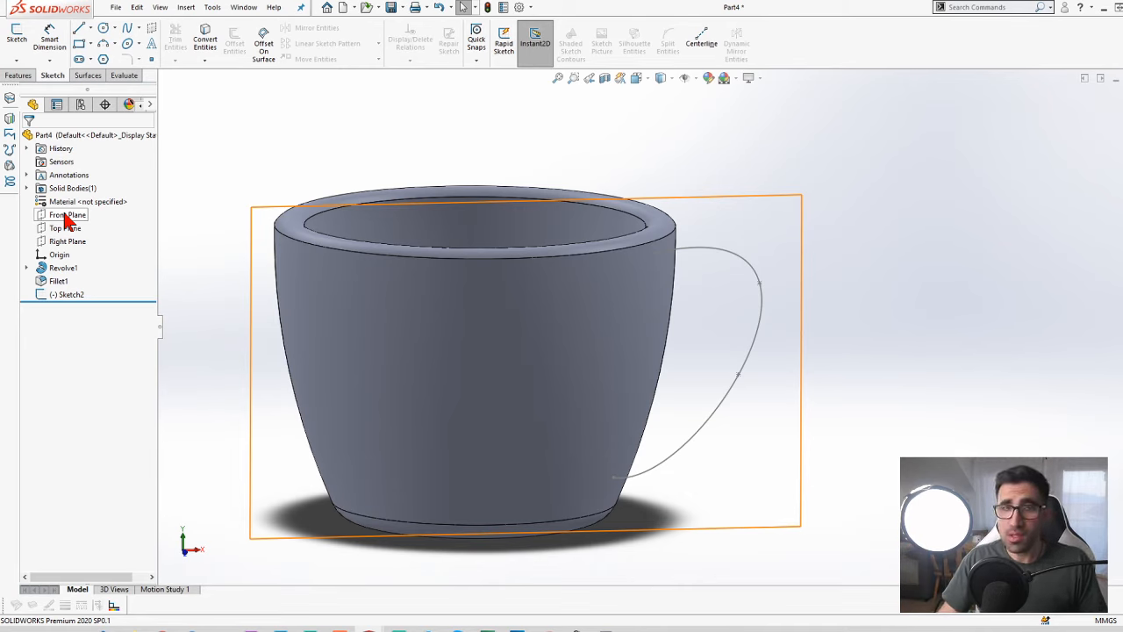
Examine how the Front, Top and Right Planes lie relative to the cup and the ends of the handle path
left_click(66, 218)
middle_click_drag(419, 321, 425, 383)
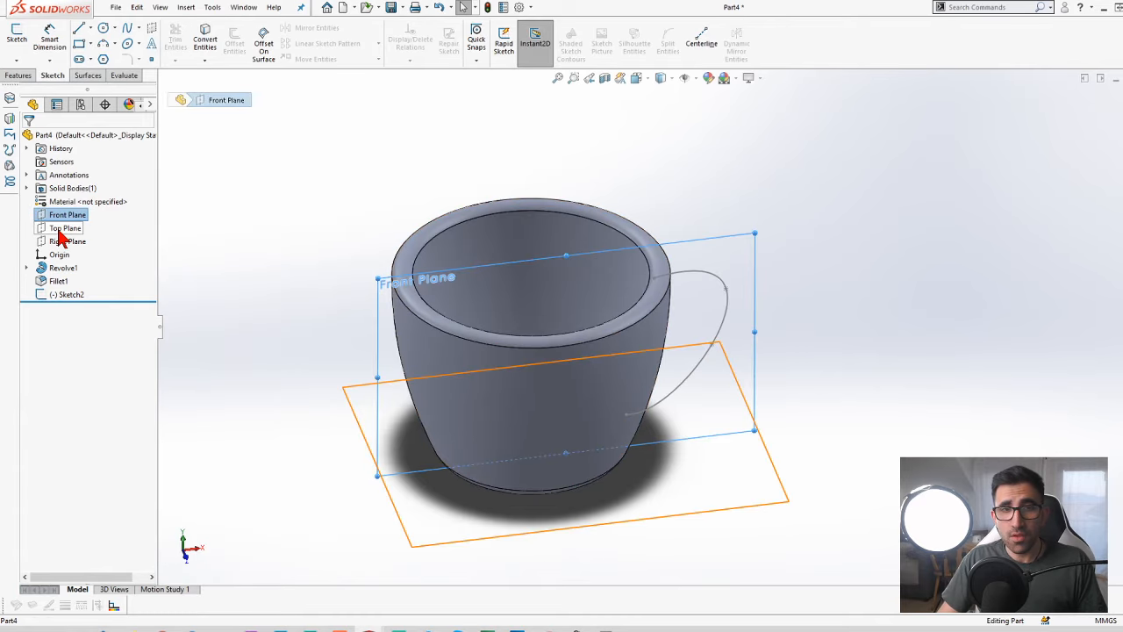
left_click(65, 228, "ctrl")
left_click(67, 242, "ctrl")
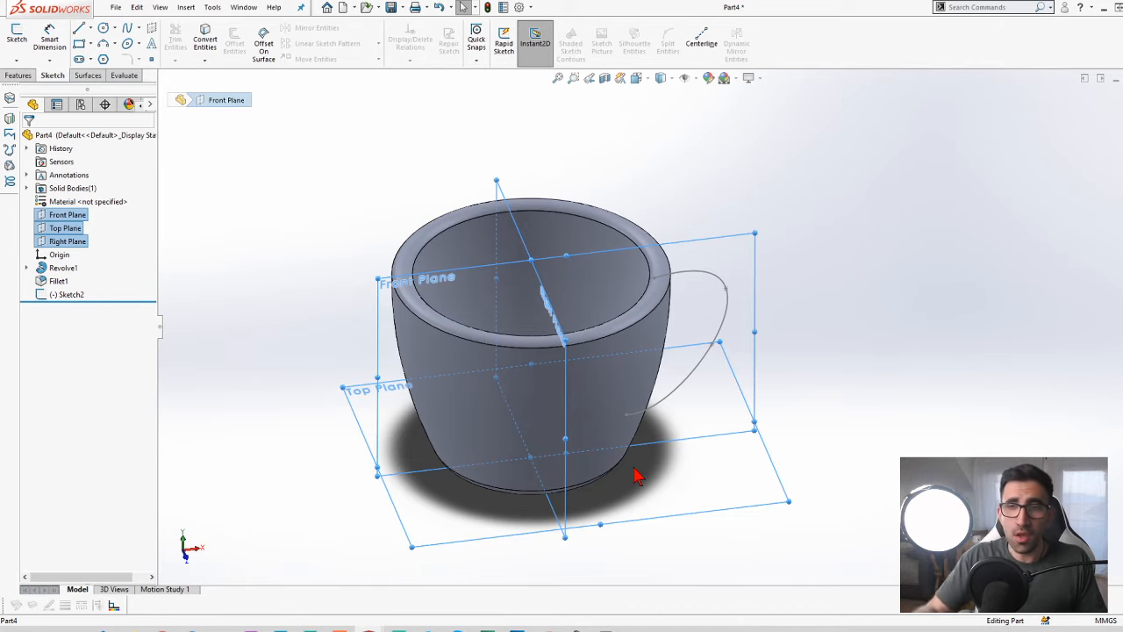
key("Left")
key("Left")
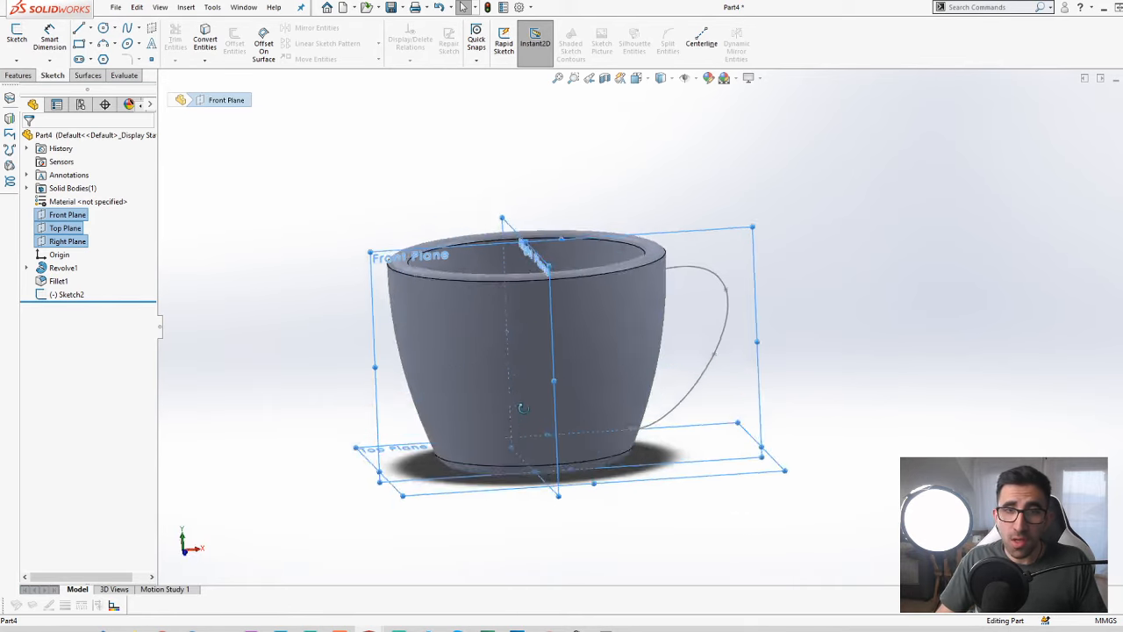
key("Escape")
left_click(61, 241)
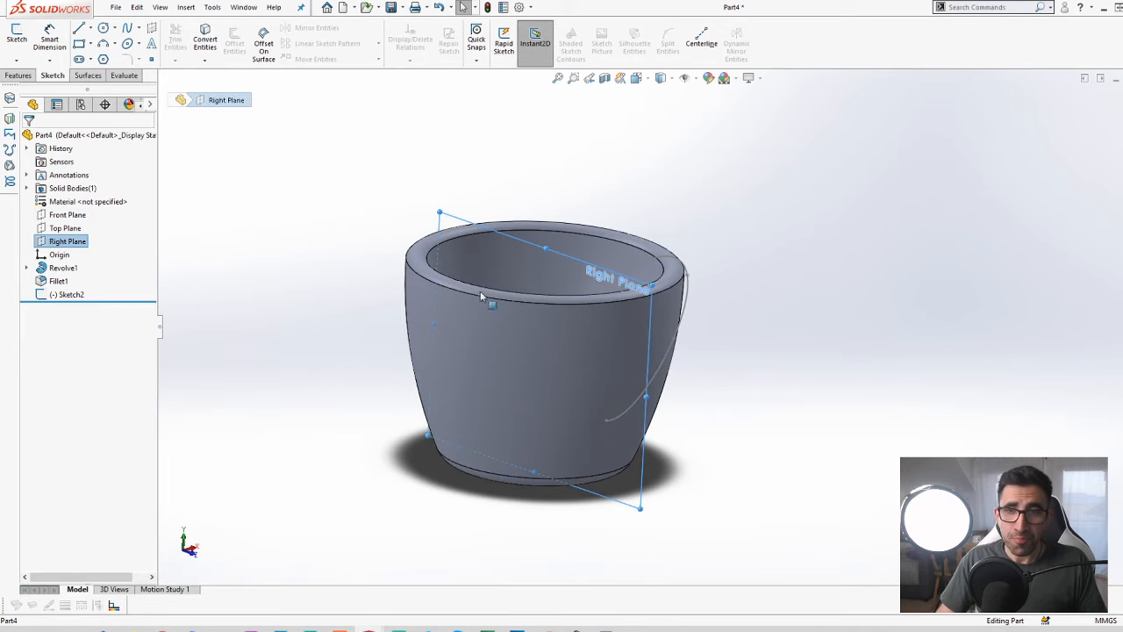
scroll(562, 300, "down", 3)
middle_click_drag(567, 306, 522, 289)
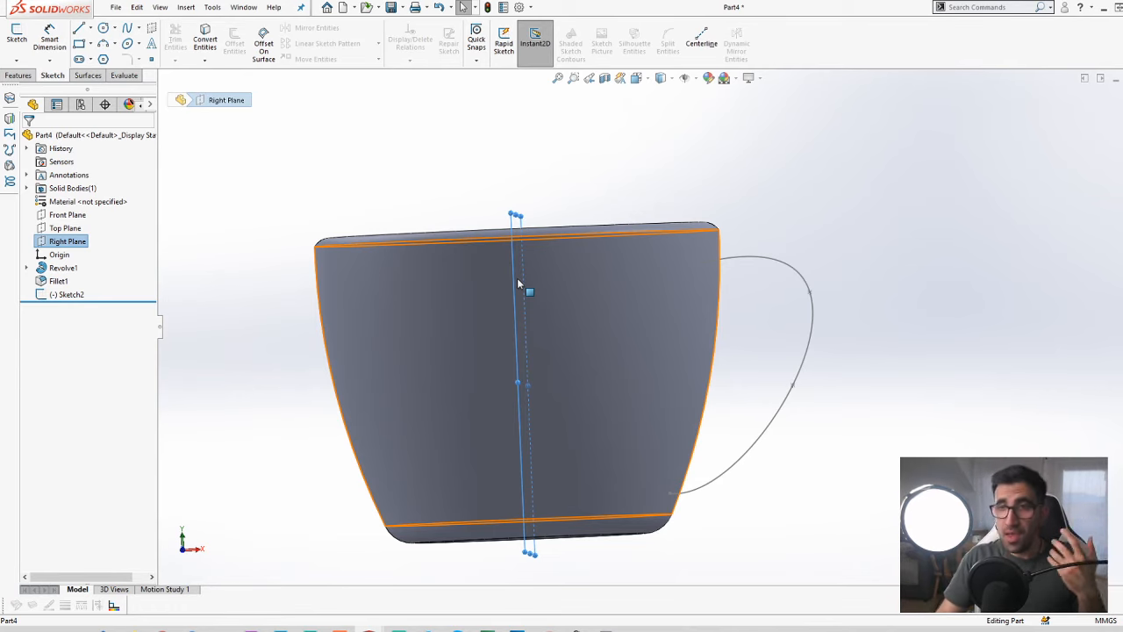
key("ctrl+shift+z")
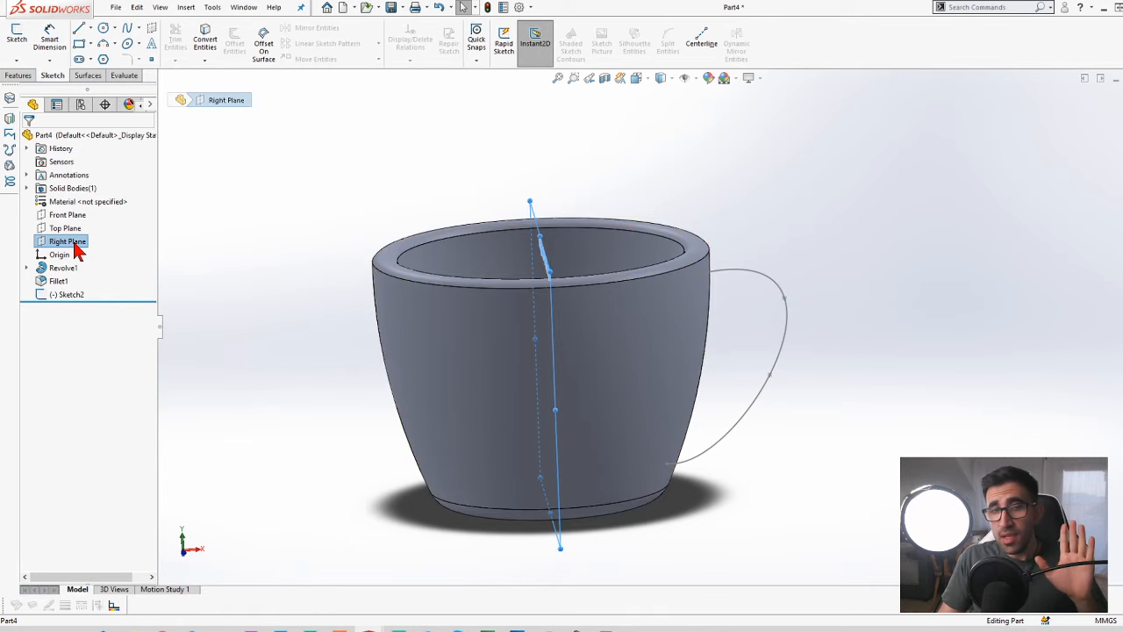
left_click(286, 310)
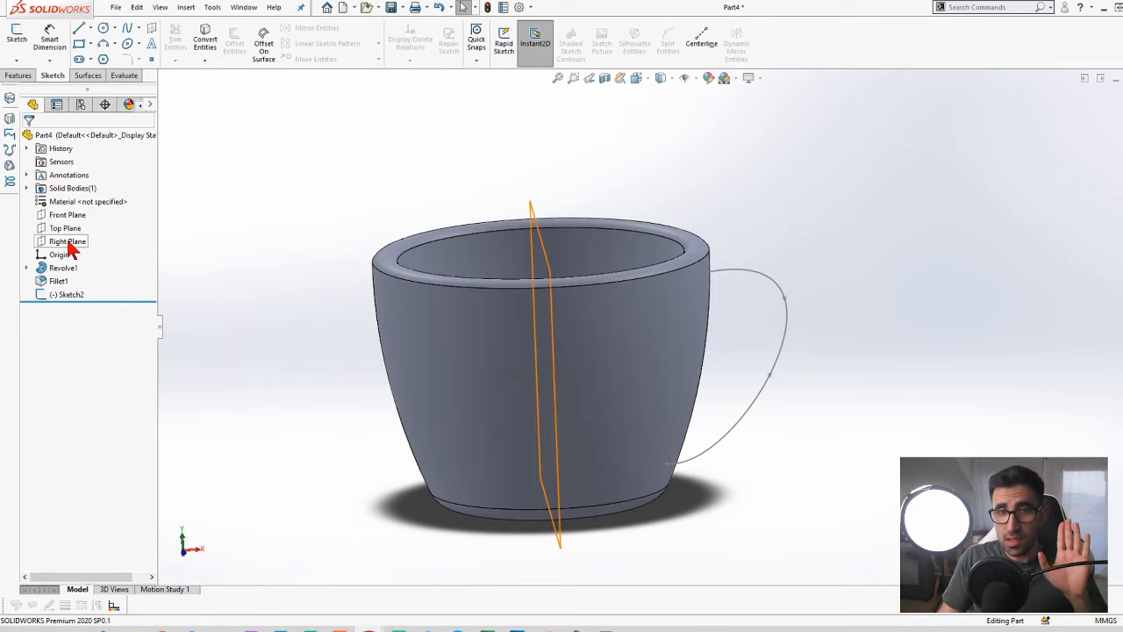
Create a reference plane parallel to the Right Plane and coincident with the handle spline's upper endpoint
left_click(69, 243)
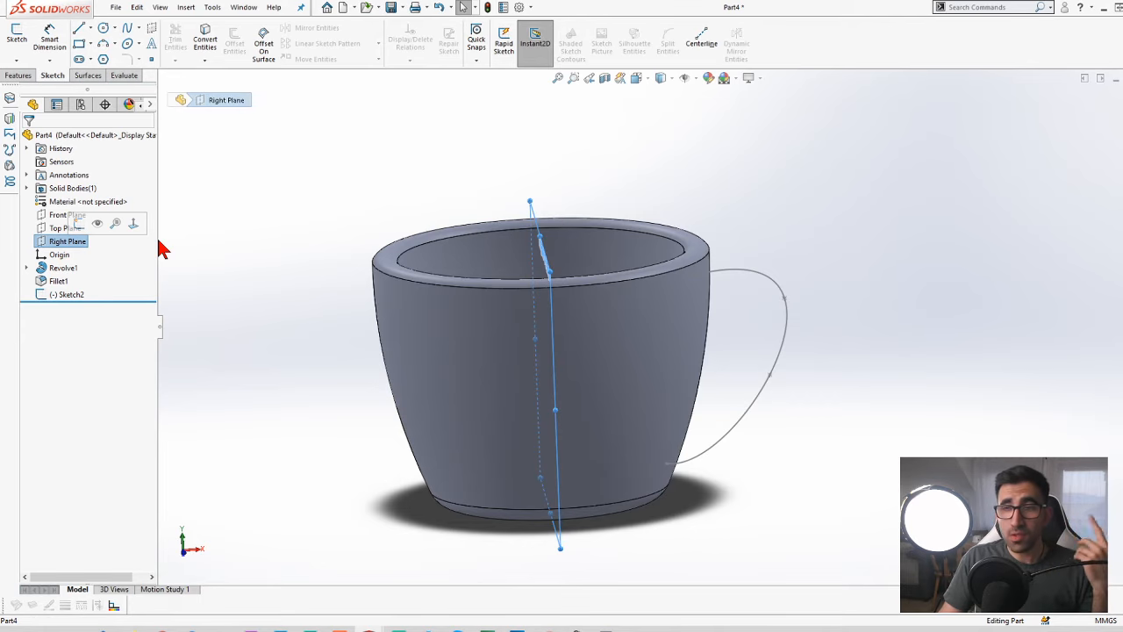
left_click(27, 78)
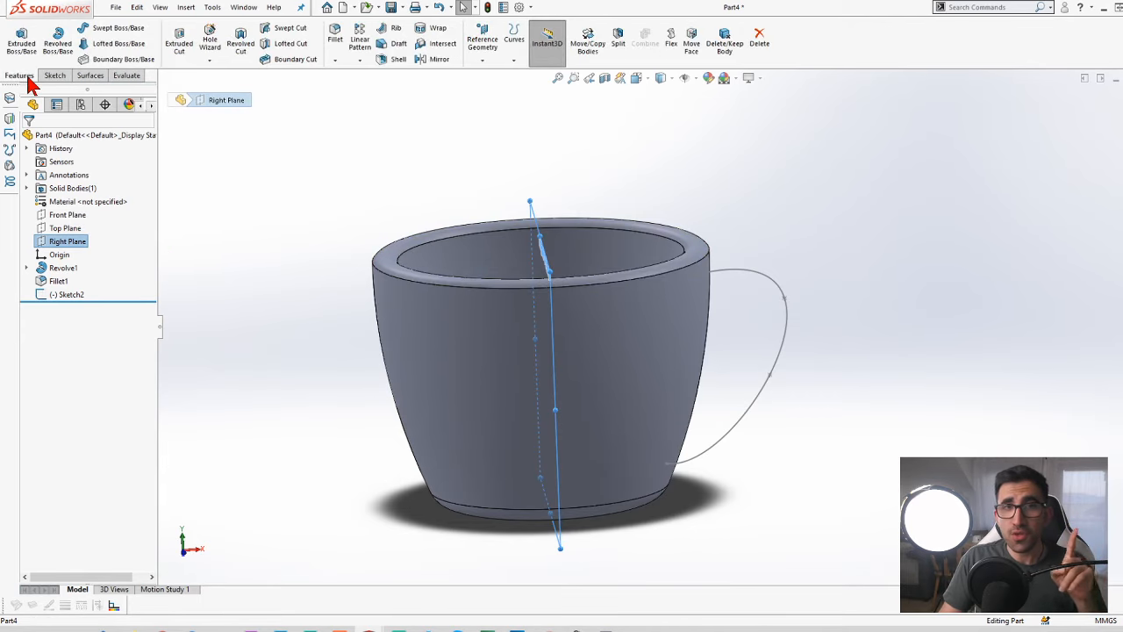
left_click(489, 58)
left_click(494, 75)
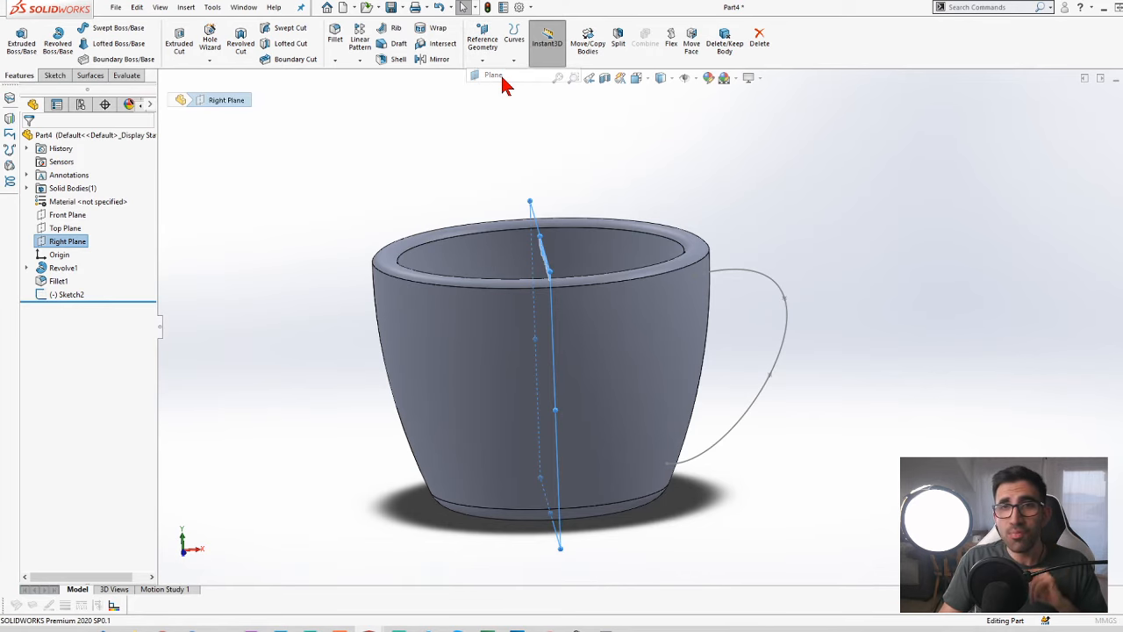
scroll(613, 320, "down", 2)
middle_click_drag(613, 314, 234, 326)
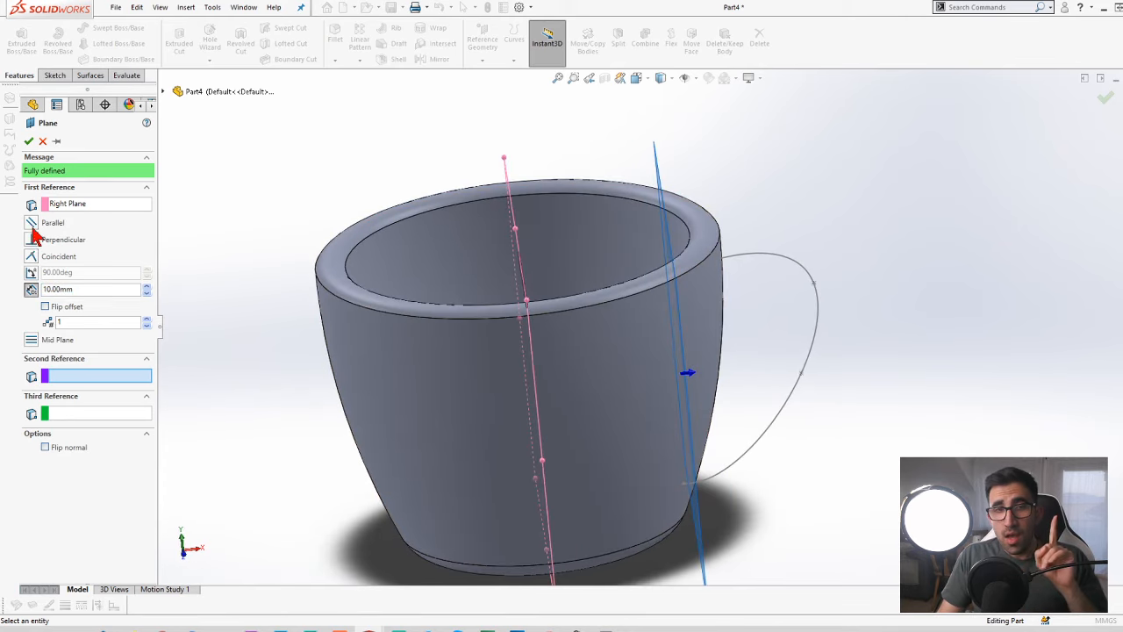
middle_click_drag(547, 351, 571, 344)
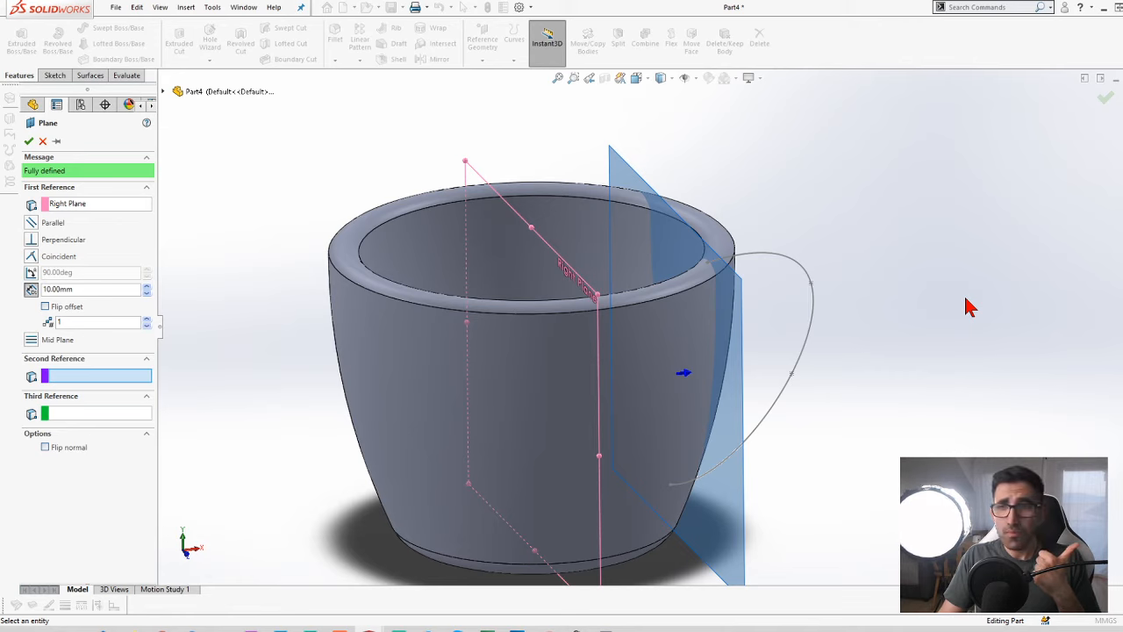
left_click(33, 224)
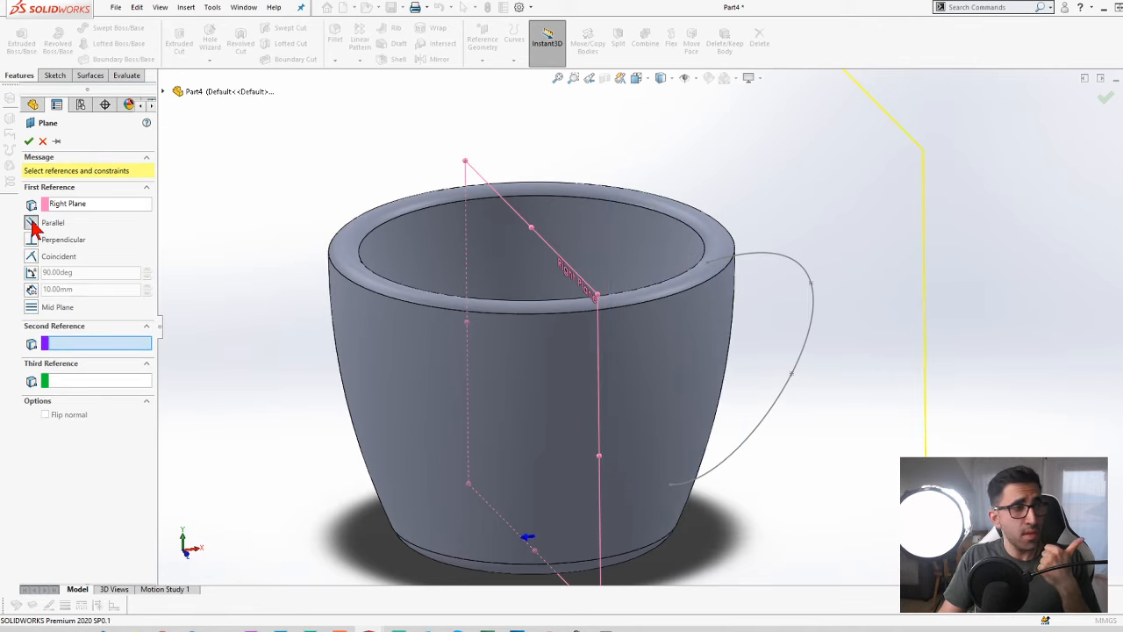
left_click(708, 267)
mouse_move(743, 296)
middle_mouse_down()
mouse_move(728, 293)
mouse_move(744, 289)
middle_mouse_up()
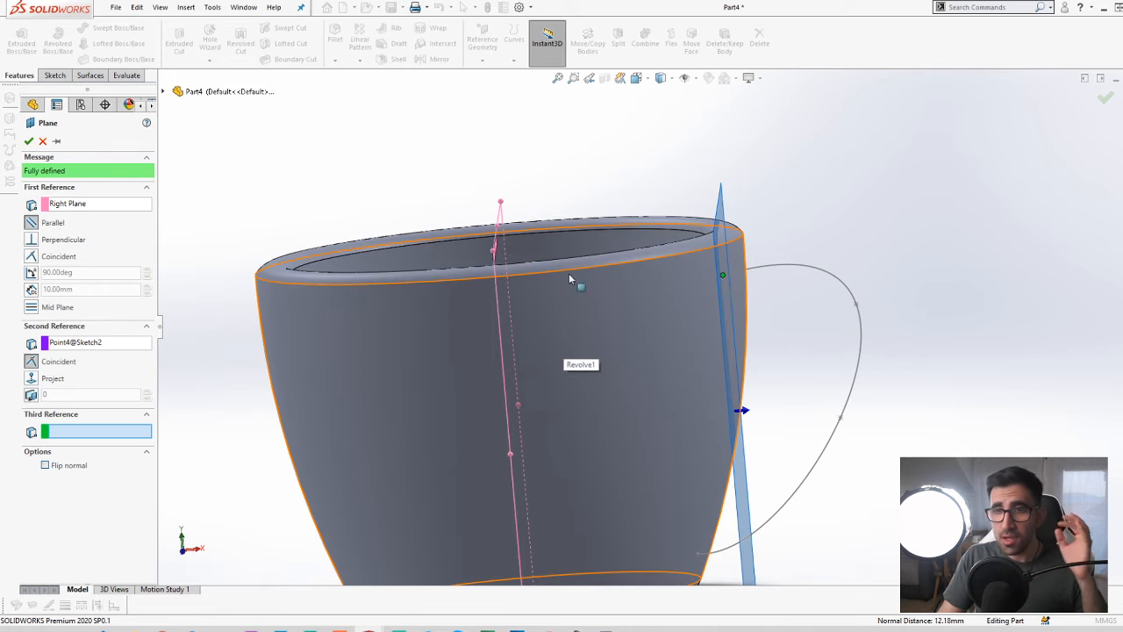
middle_click_drag(569, 279, 539, 300)
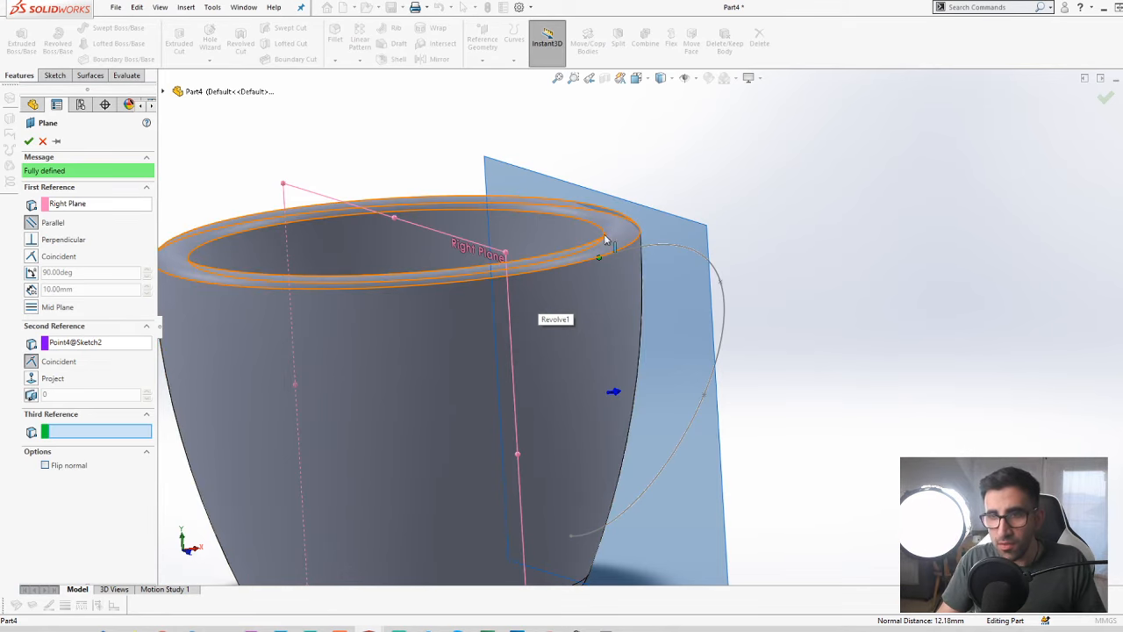
left_click(29, 140)
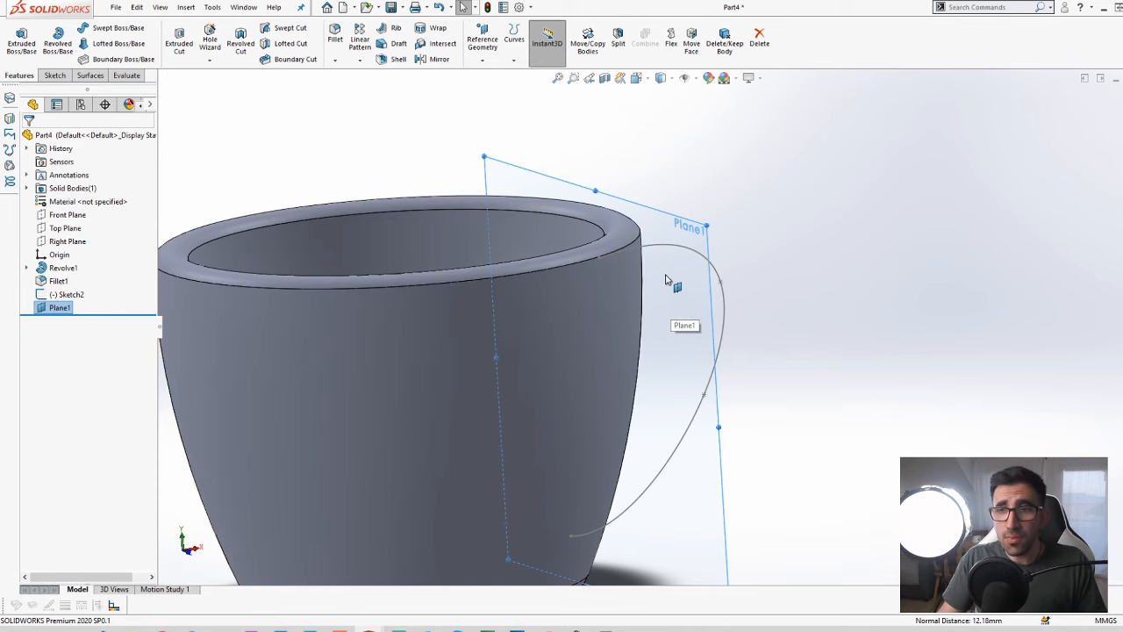
middle_click_drag(603, 272, 571, 251)
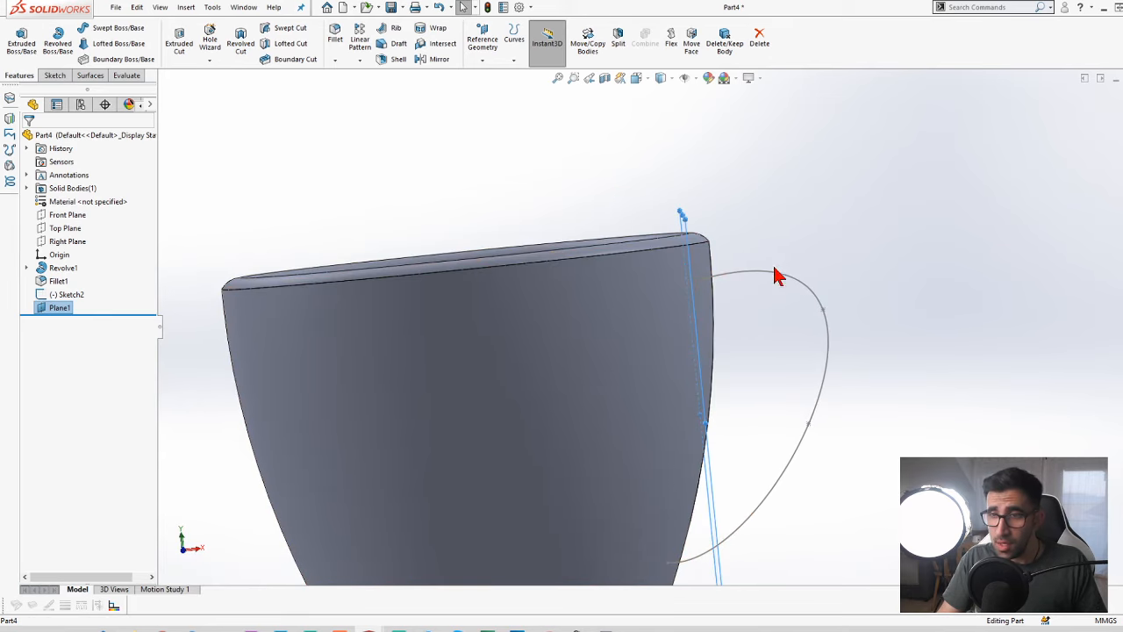
middle_click_drag(717, 466, 711, 181)
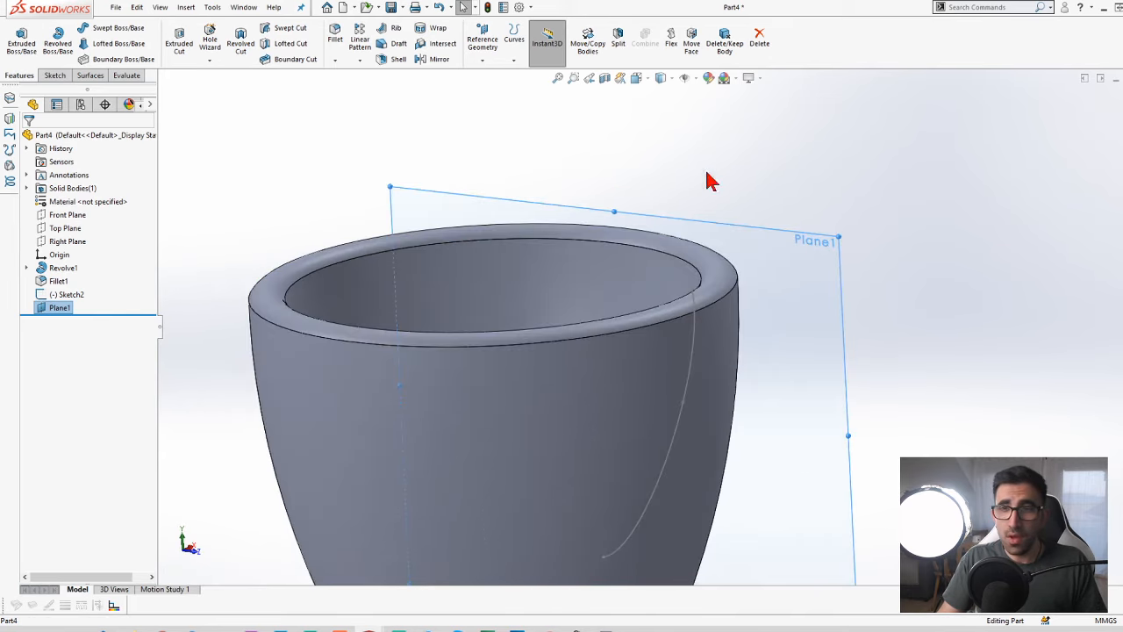
Start a sketch on the reference plane at the spline's upper end and view that plane face-on
left_click(58, 308)
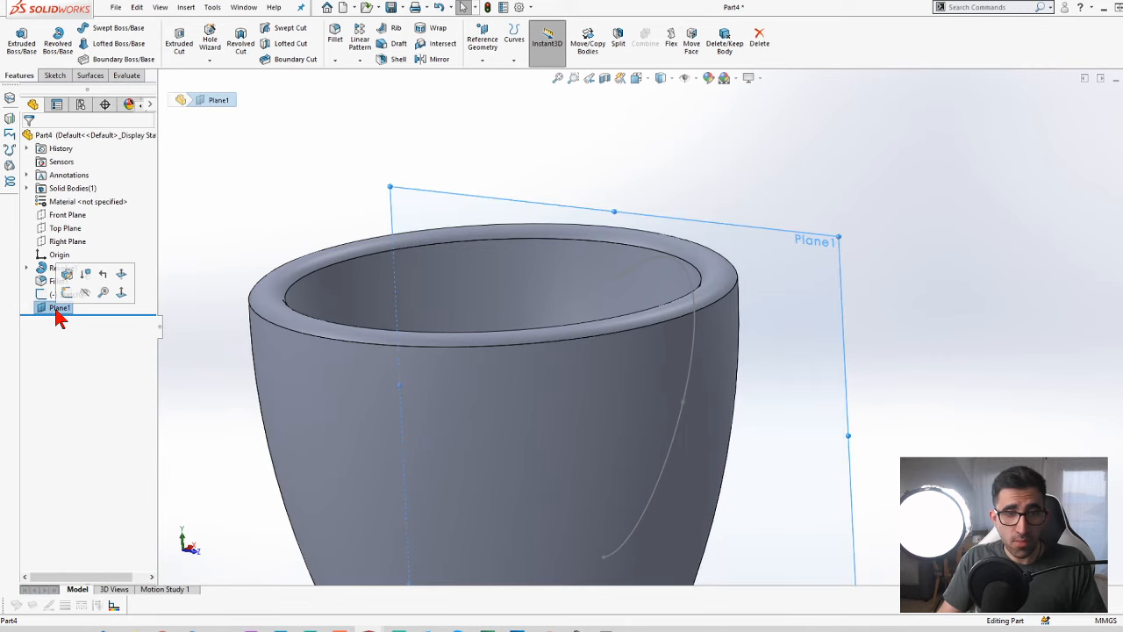
left_click(67, 292)
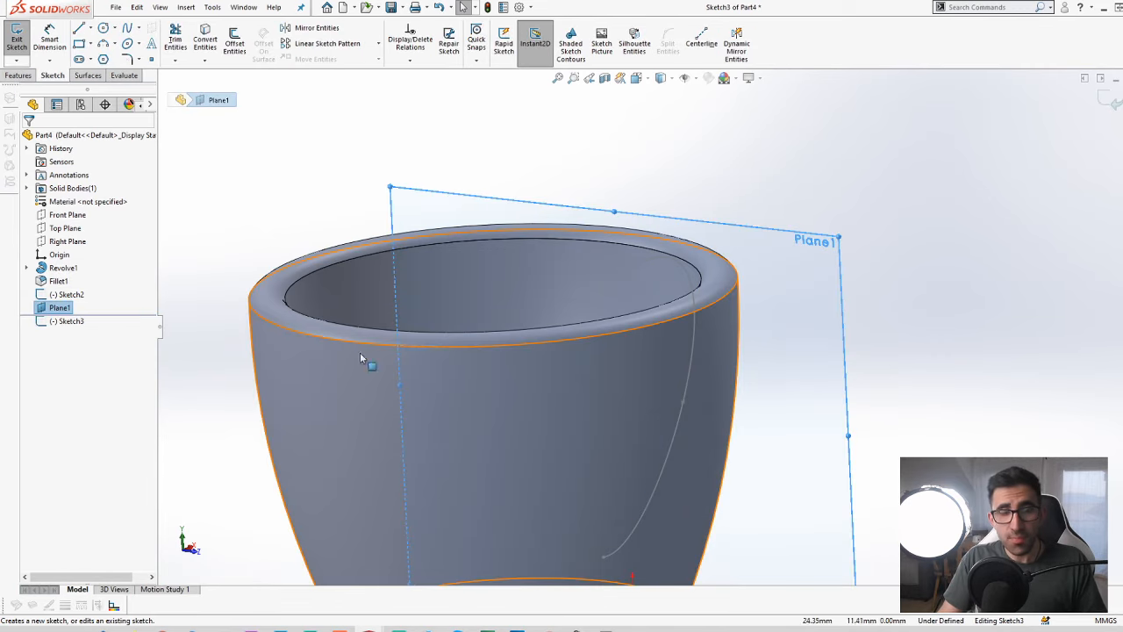
key("space")
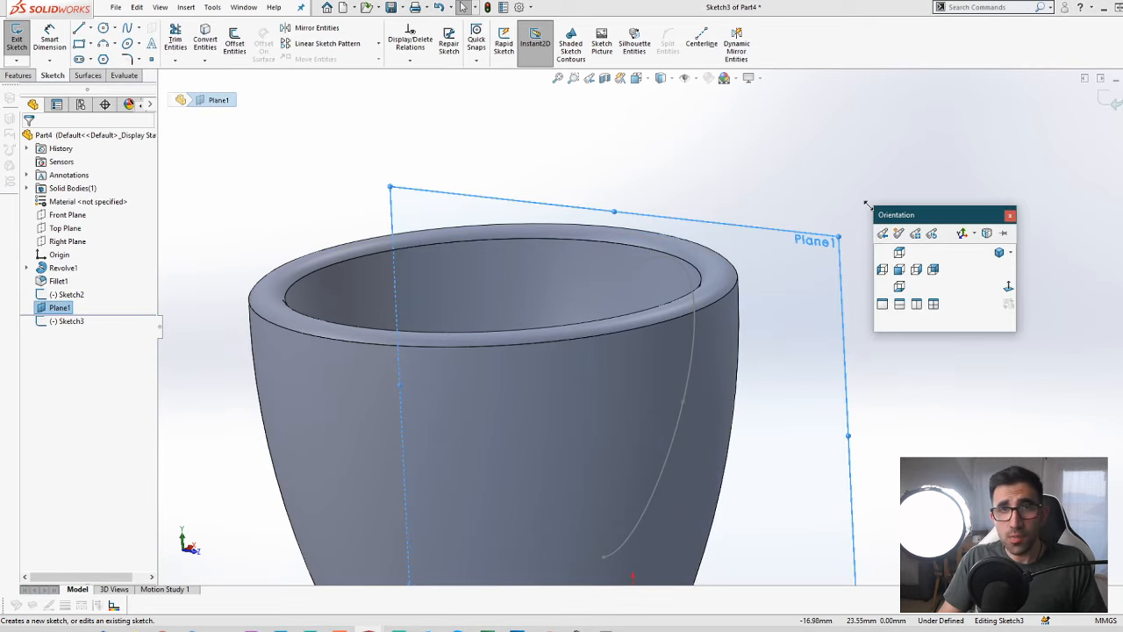
left_click(1008, 287)
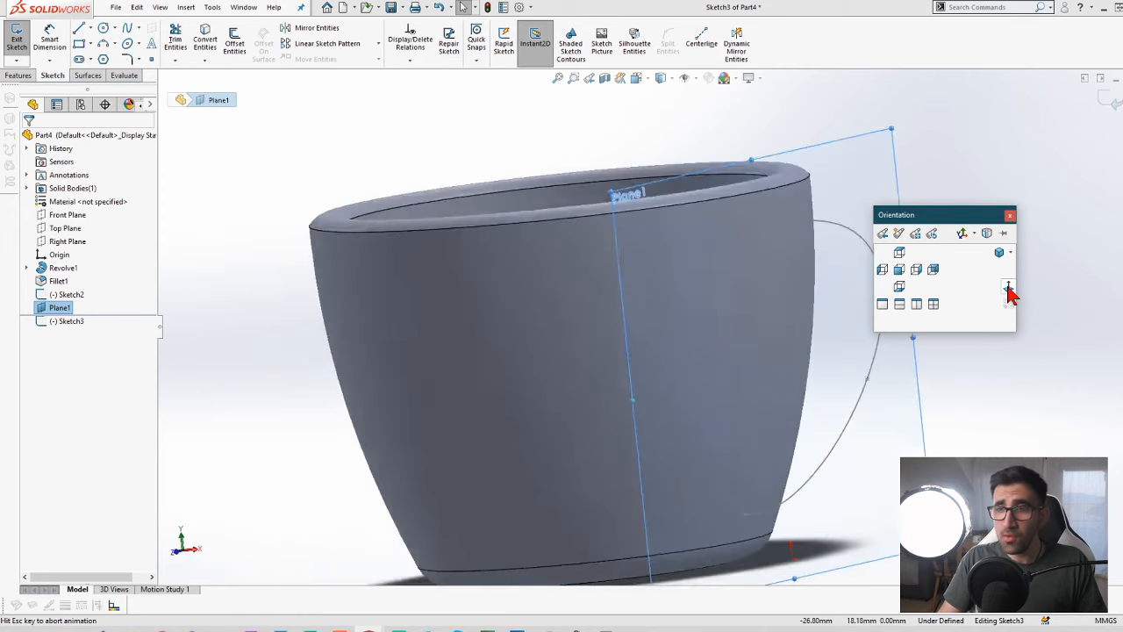
Sketch a center rectangle about 2.5 by 0.5 mm, centred on the upper endpoint of the handle spline
left_click(80, 52)
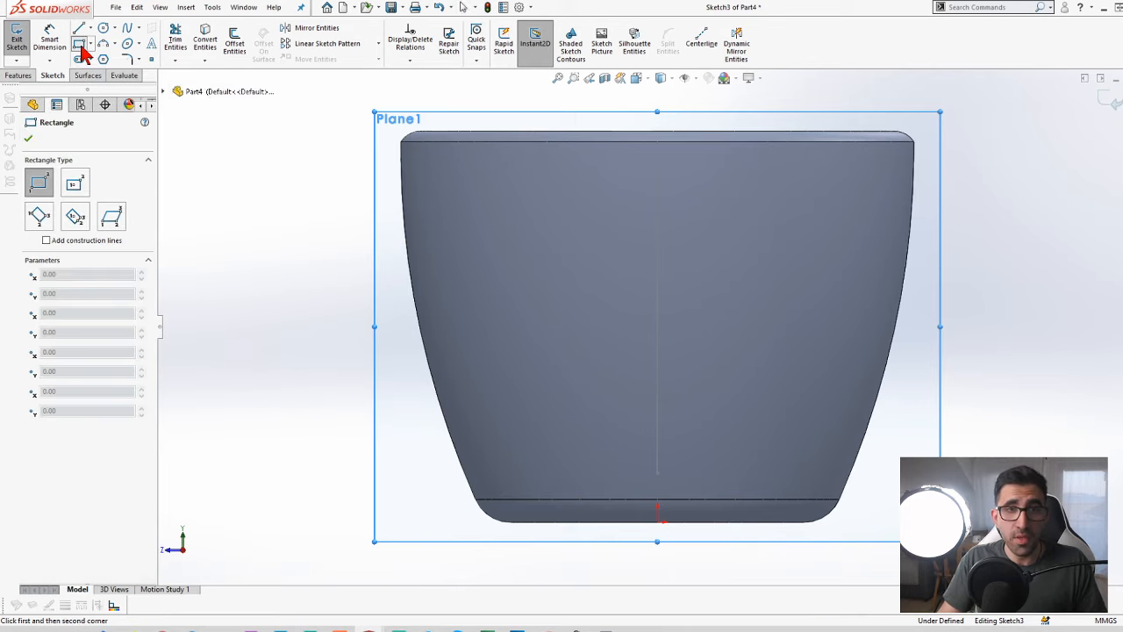
left_click(76, 184)
scroll(661, 173, "down", 3)
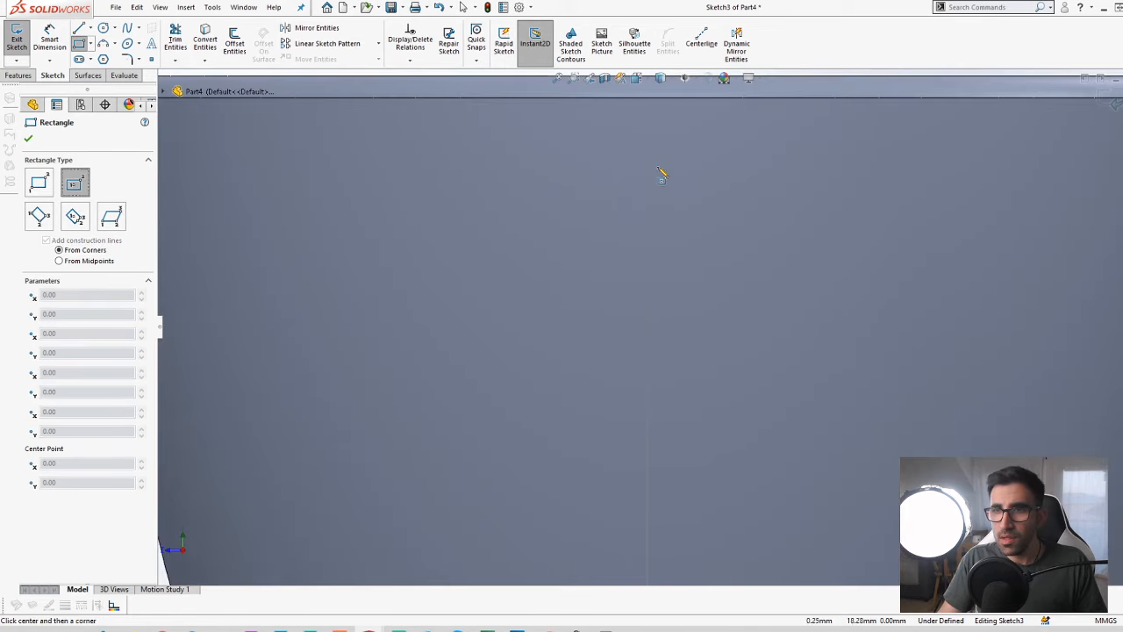
scroll(672, 193, "up", 5)
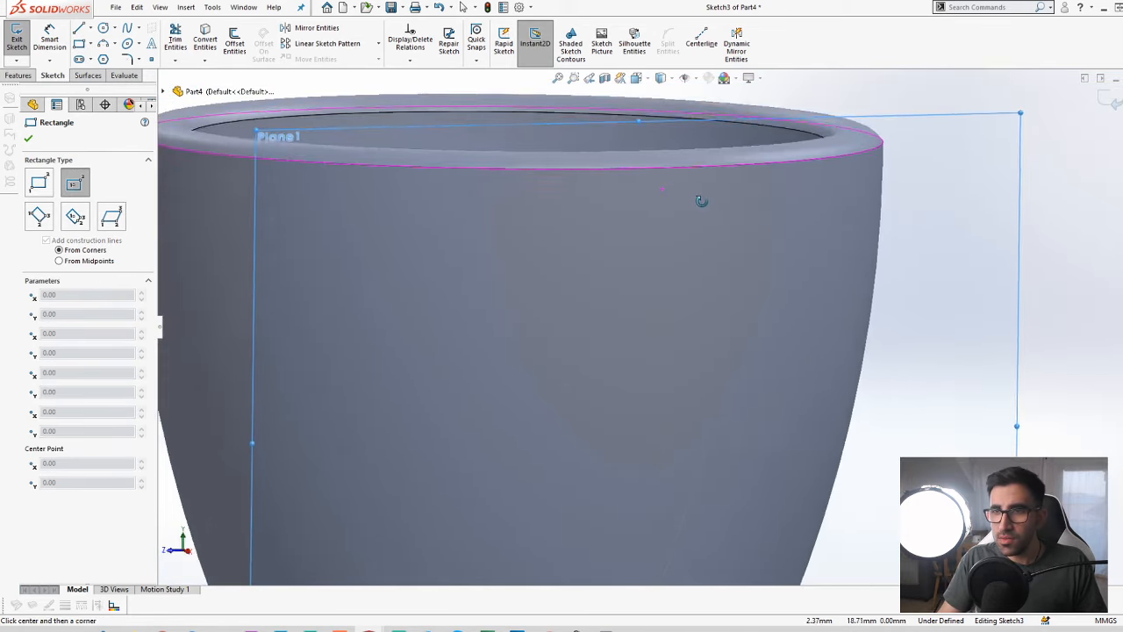
scroll(681, 272, "up", 6)
mouse_move(693, 252)
middle_mouse_down()
mouse_move(764, 254)
mouse_move(783, 288)
middle_mouse_up()
scroll(764, 245, "down", 4)
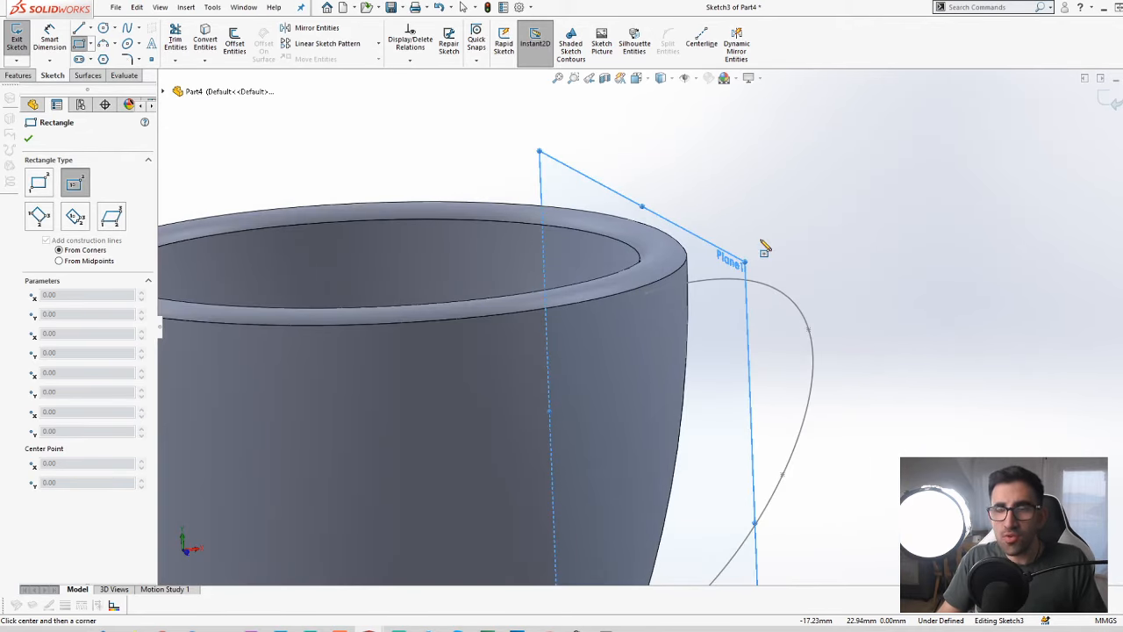
scroll(714, 290, "down", 2)
middle_click_drag(651, 349, 683, 333)
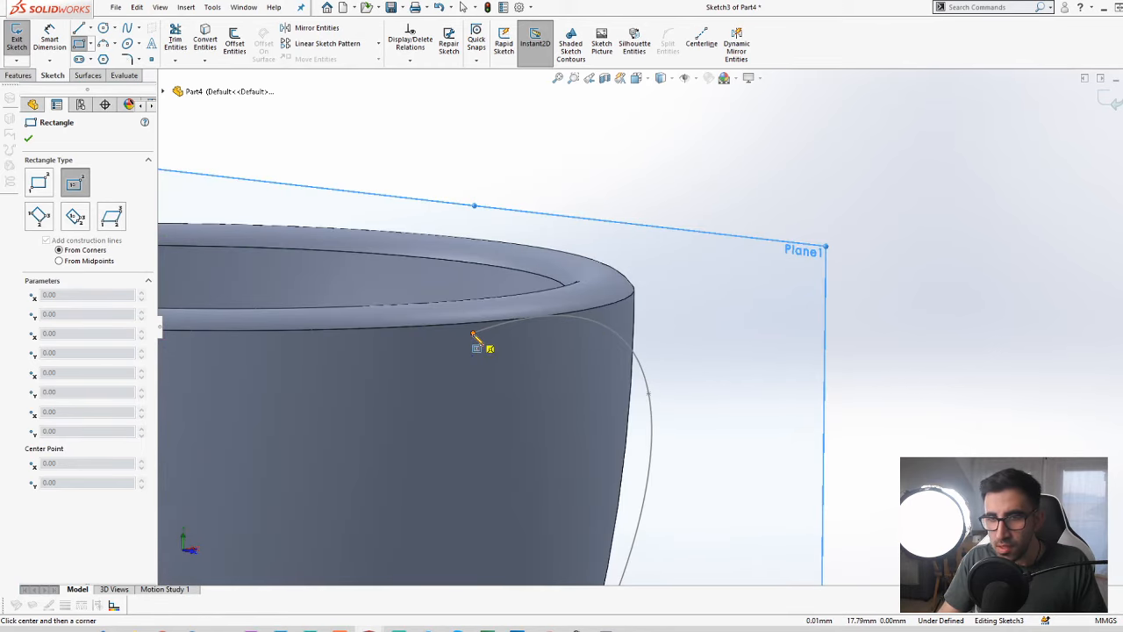
left_click(473, 335)
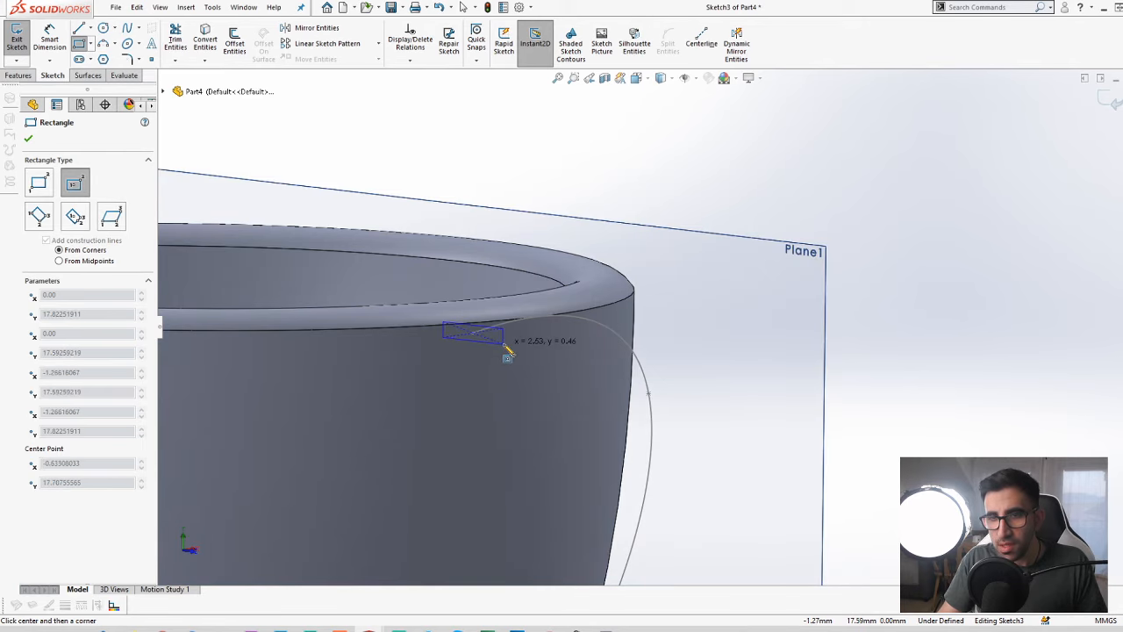
left_click(508, 353)
middle_click_drag(515, 389, 602, 269)
key("Escape")
Enlarge the rectangle about its centre by moving a corner out to about X 1.85, Y 17.52 mm, and exit the sketch
key("space")
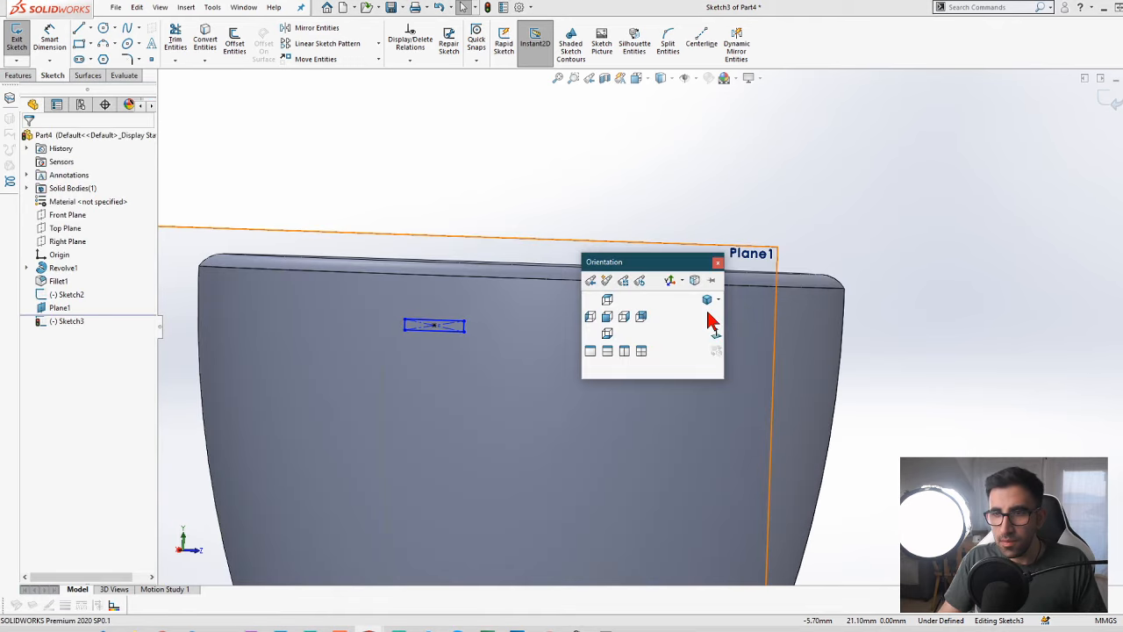
left_click(717, 335)
scroll(663, 155, "up", 3)
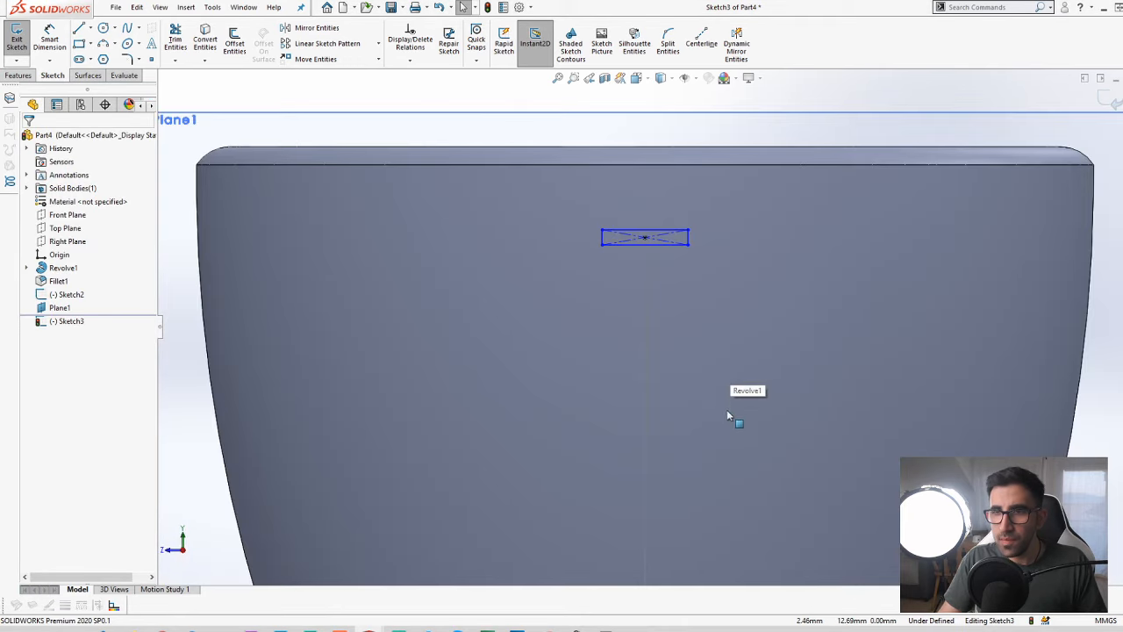
scroll(713, 400, "down", 3)
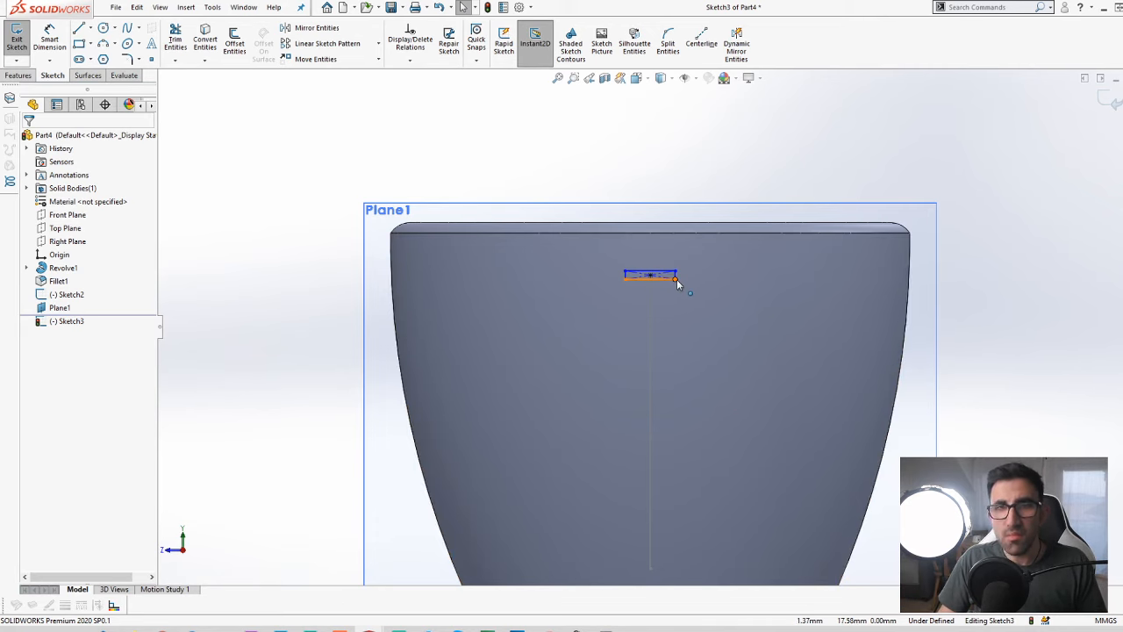
left_click_drag(677, 279, 691, 285)
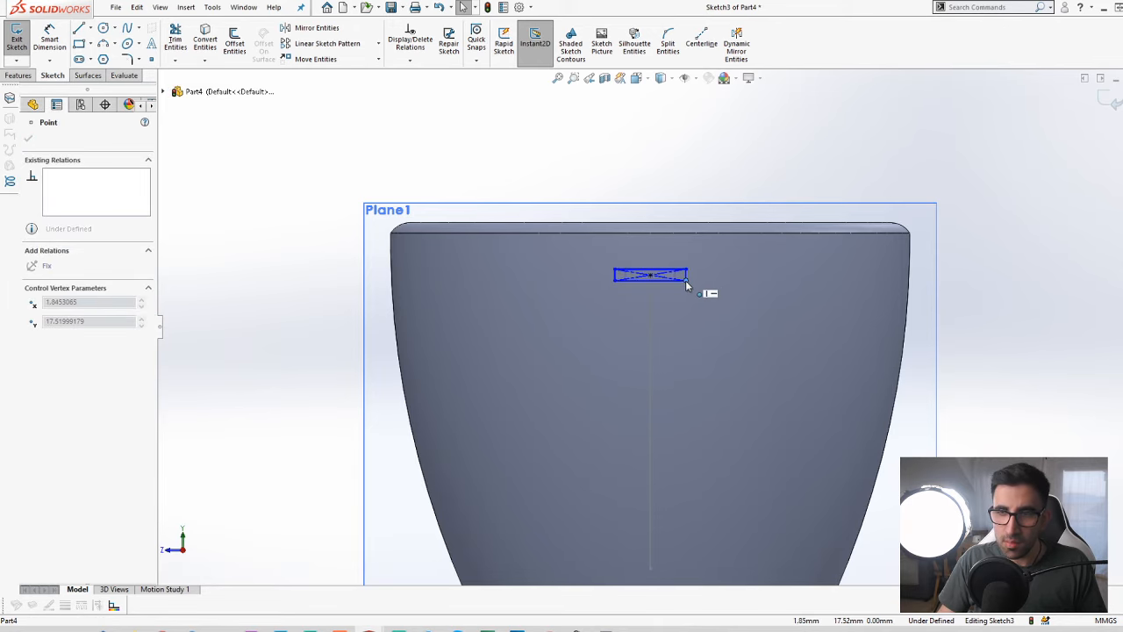
key("Escape")
key("f")
mouse_move(835, 321)
middle_mouse_down()
mouse_move(948, 393)
mouse_move(792, 348)
mouse_move(777, 418)
middle_mouse_up()
scroll(739, 394, "down", 5)
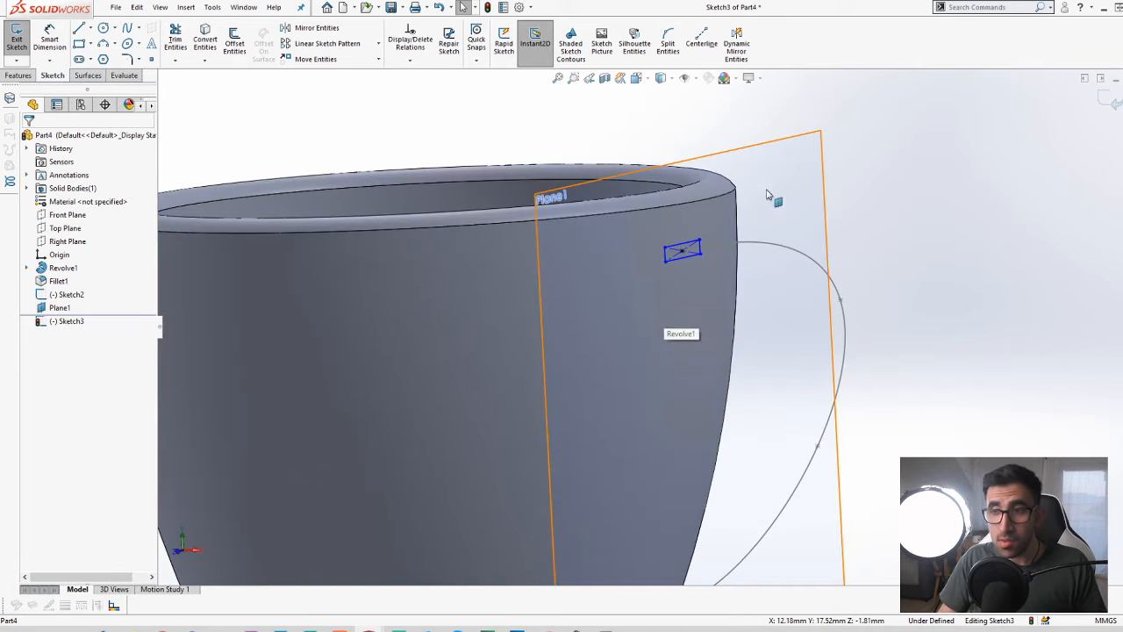
scroll(662, 322, "up", 3)
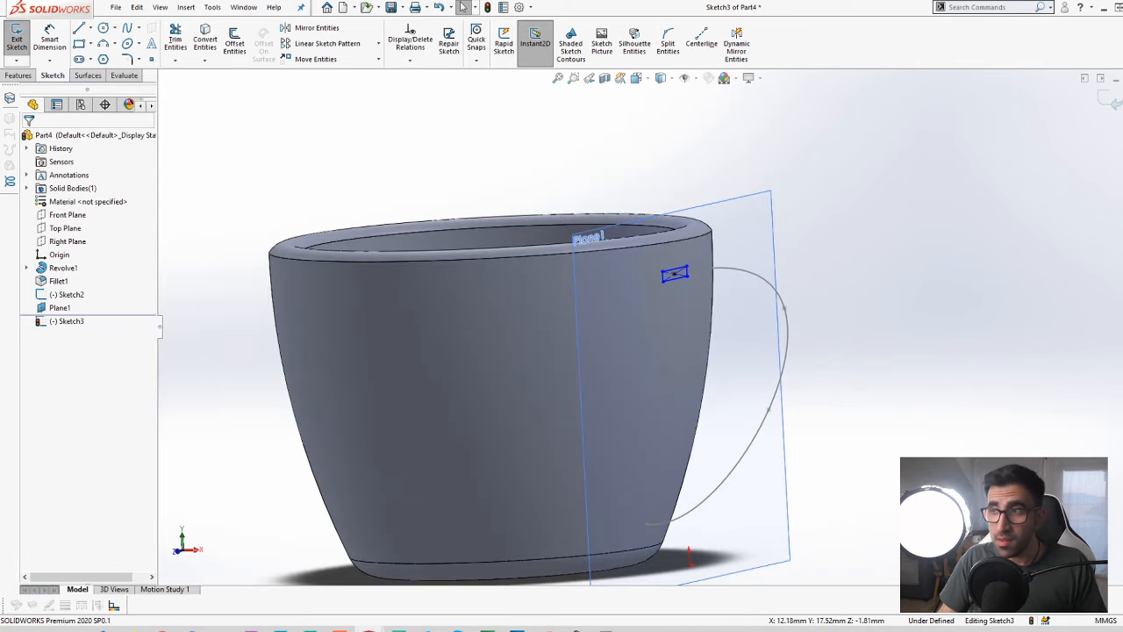
left_click(1107, 100)
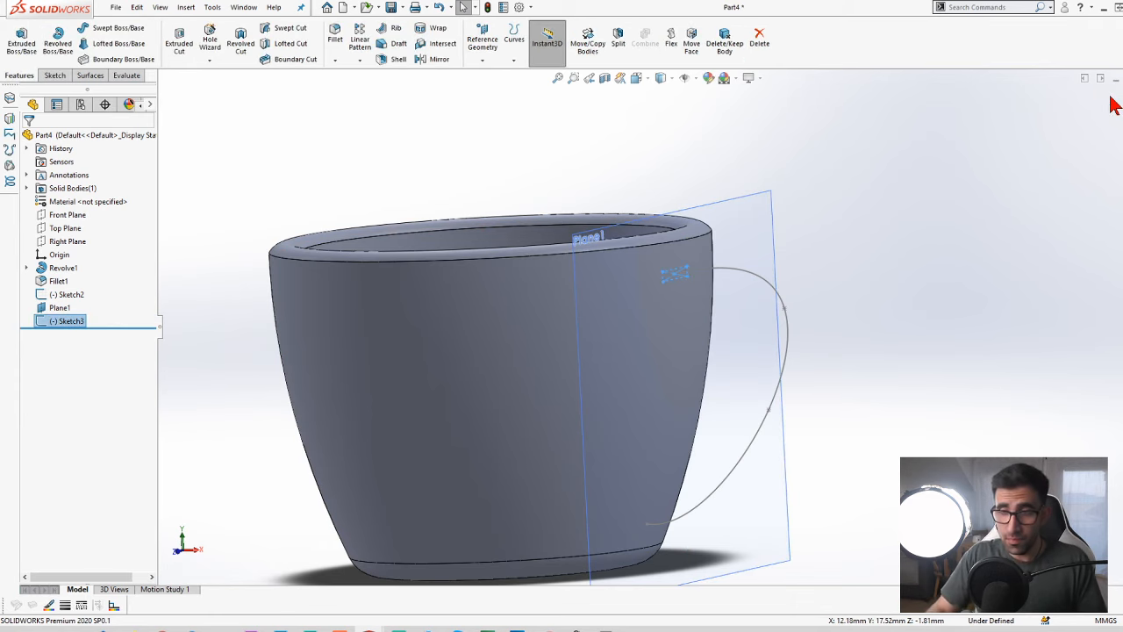
left_click(883, 290)
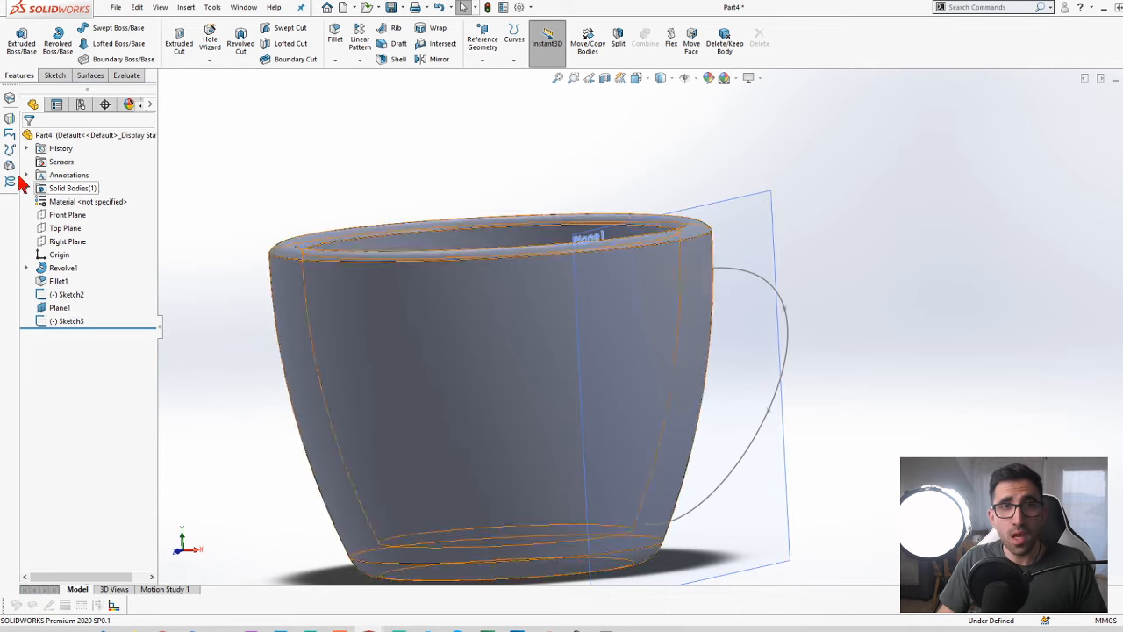
Create the cup's handle as a Swept Boss/Base, using the rectangle as the sketch profile and the spline as the path
left_click(119, 28)
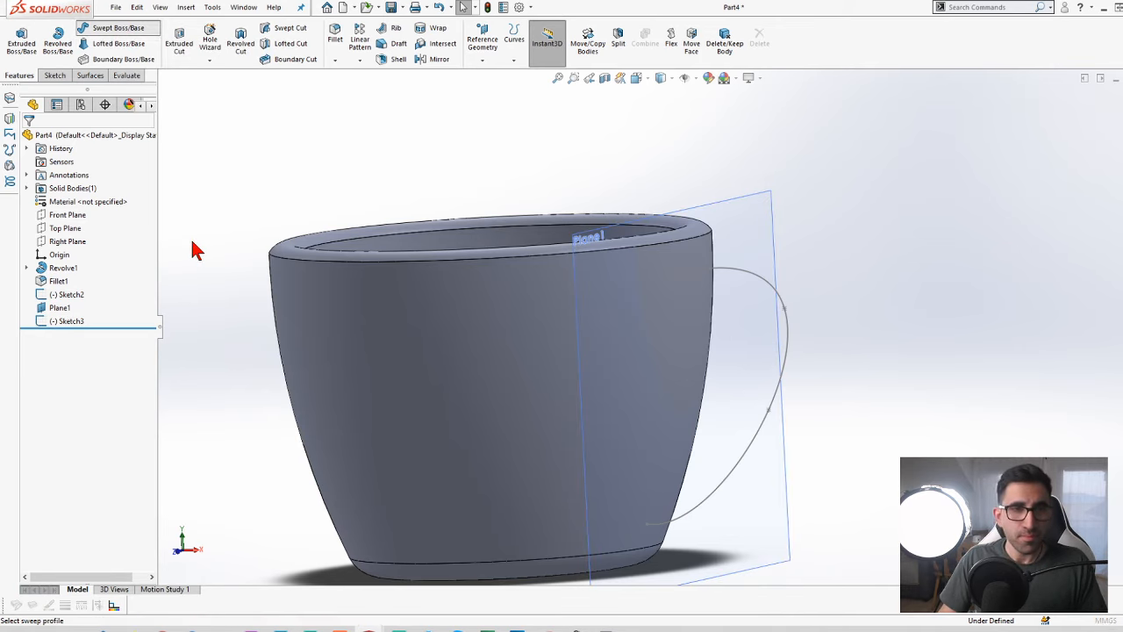
scroll(687, 304, "down", 2)
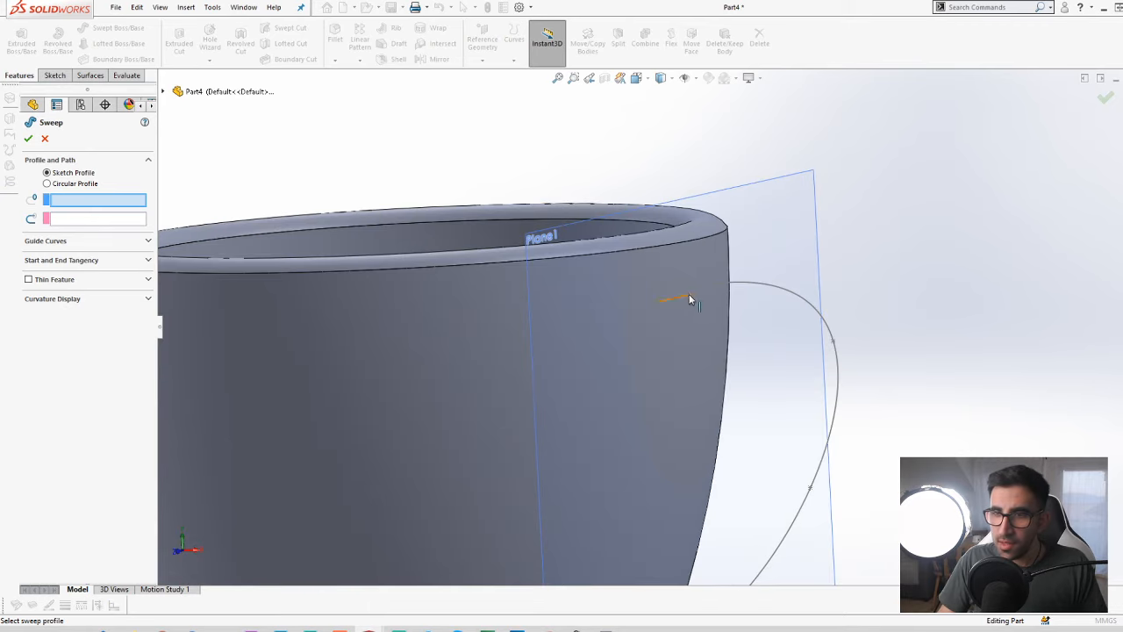
scroll(689, 297, "down", 2)
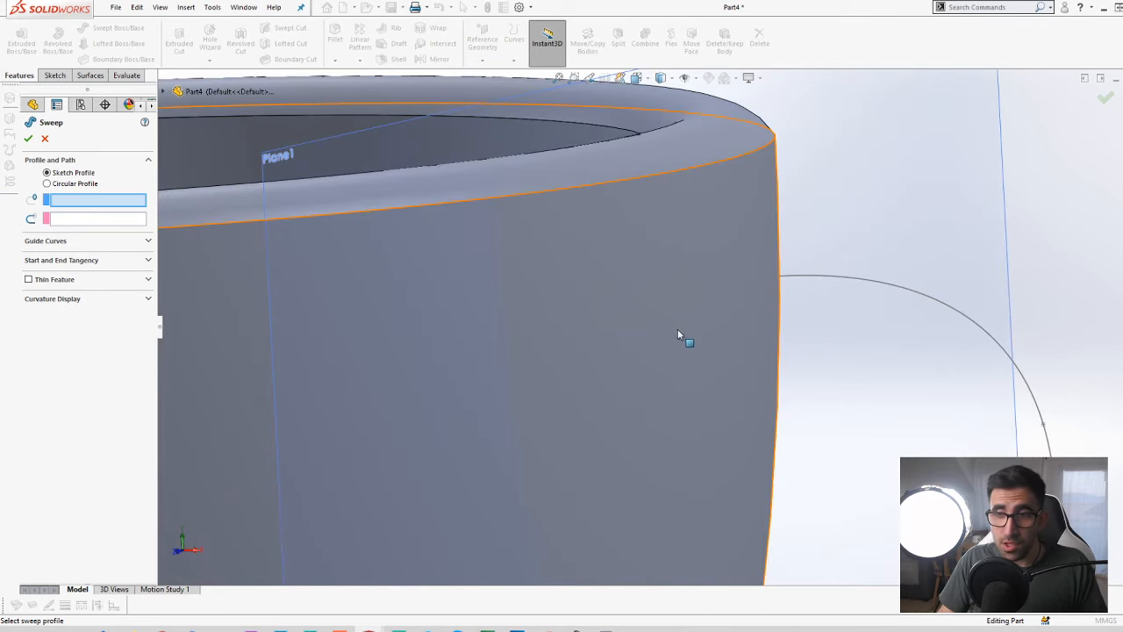
left_click(607, 286)
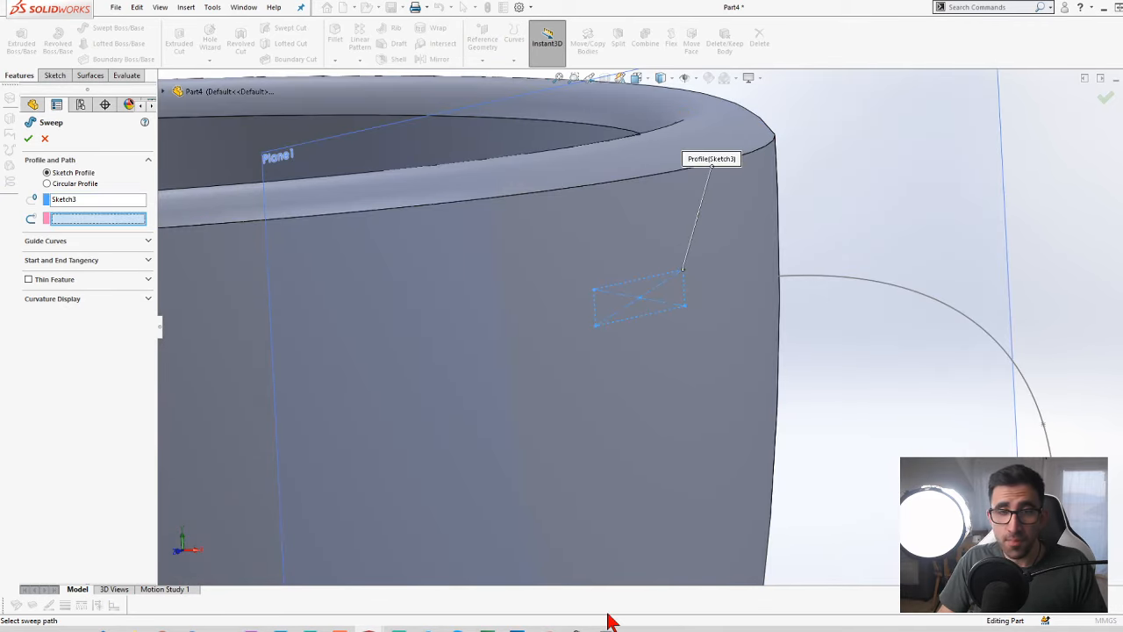
left_click(847, 279)
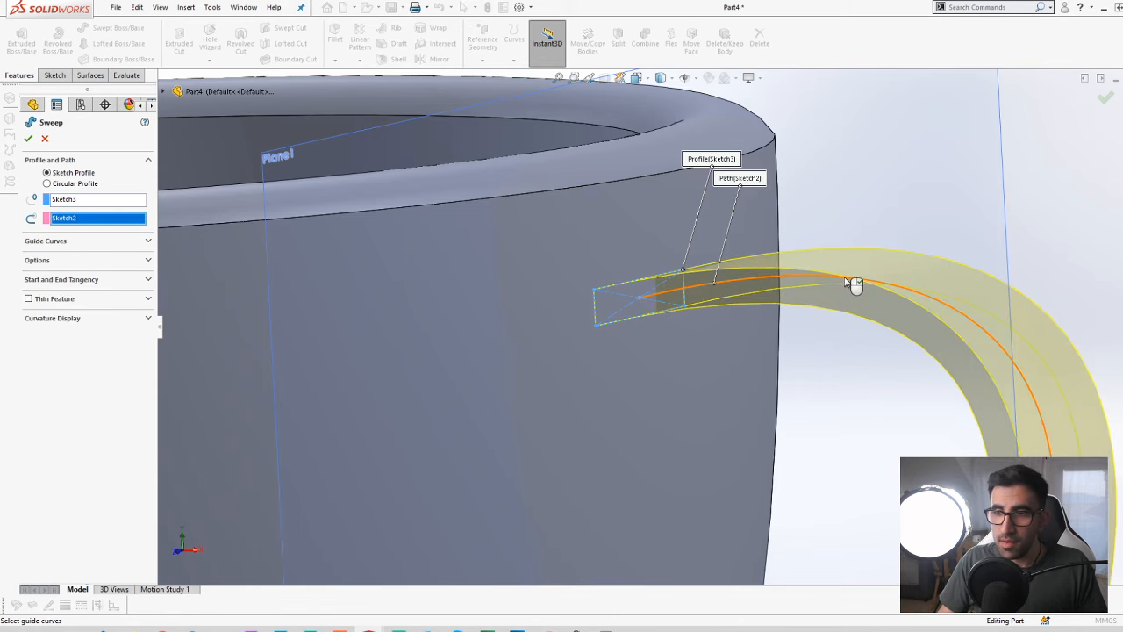
scroll(856, 285, "up", 8)
middle_click_drag(664, 505, 757, 415)
scroll(728, 391, "down", 3)
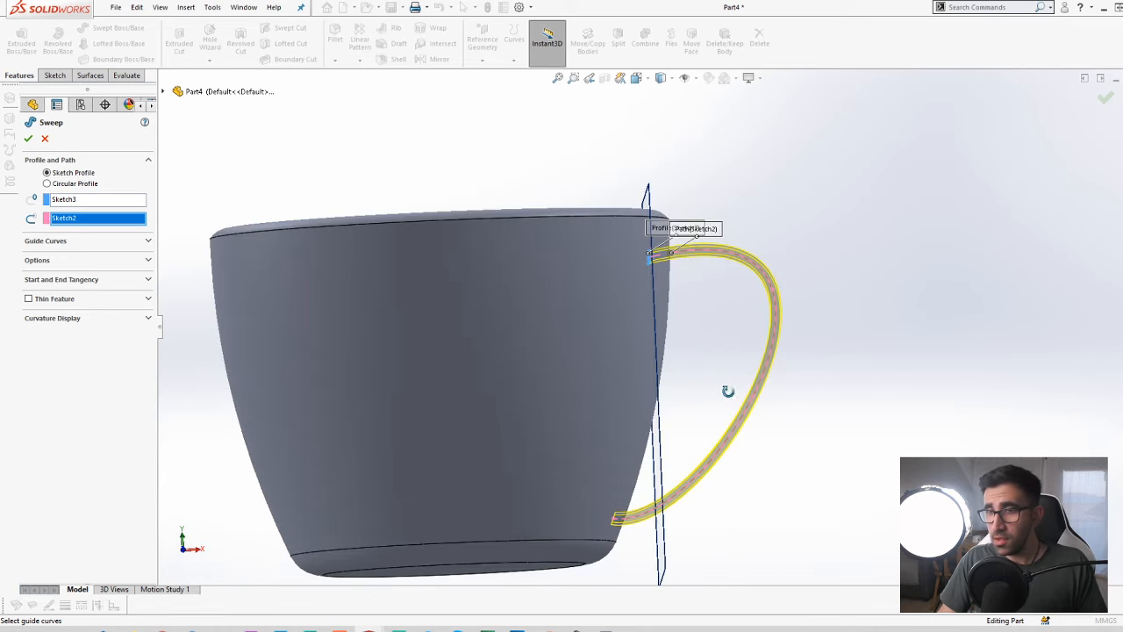
left_click(28, 138)
left_click(727, 164)
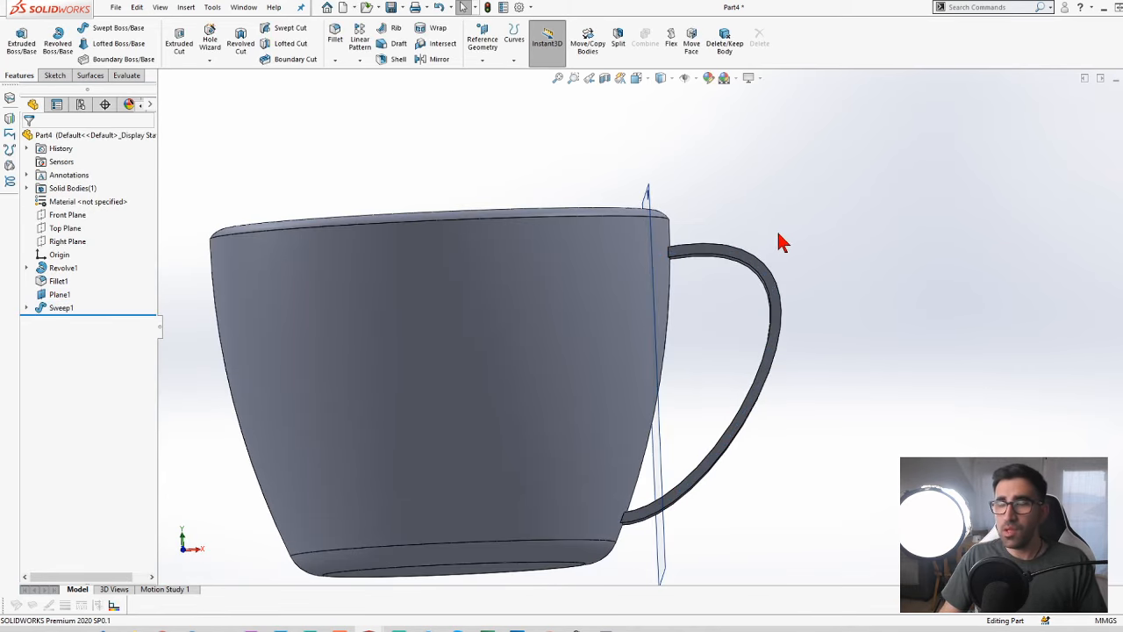
Hide the reference plane that crosses the cup at the handle's upper end
middle_click_drag(780, 243, 745, 304)
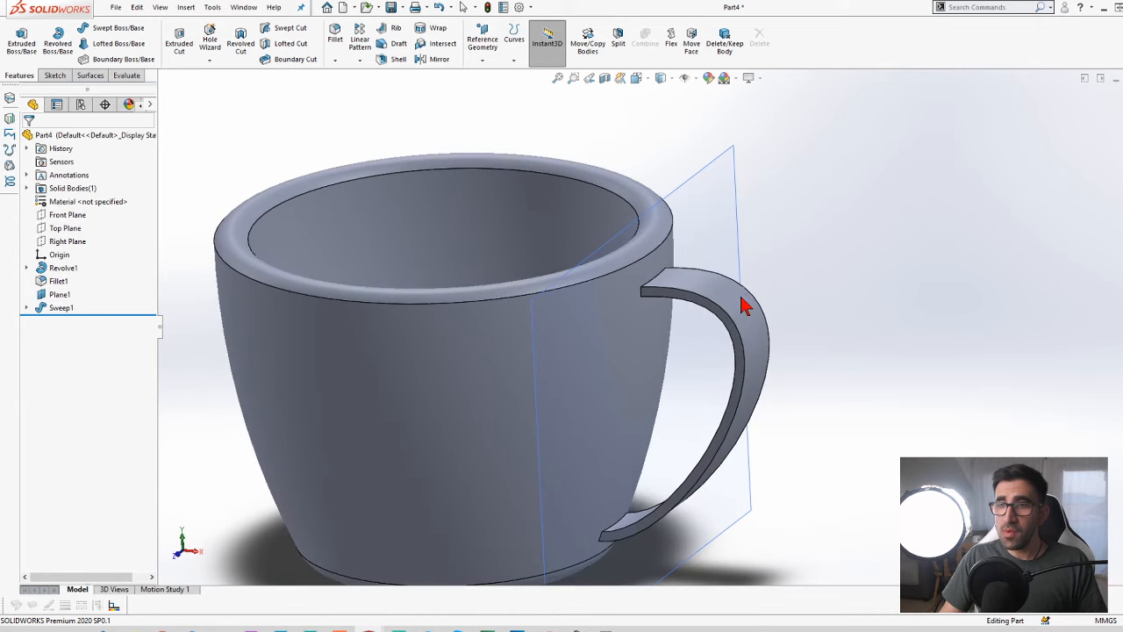
left_click(733, 173)
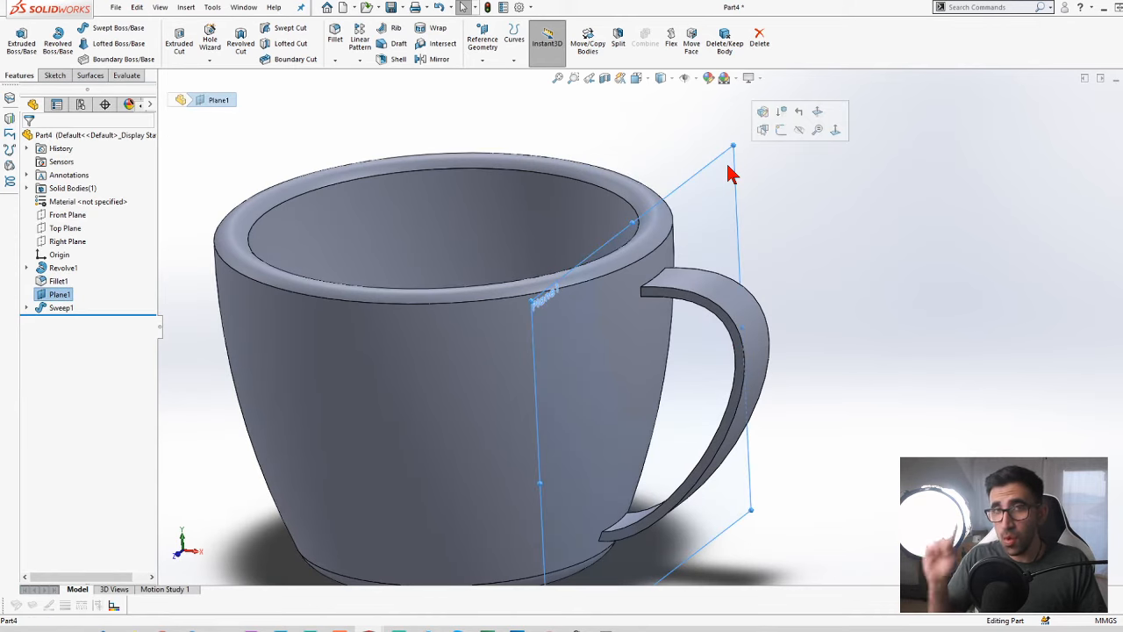
left_click(805, 130)
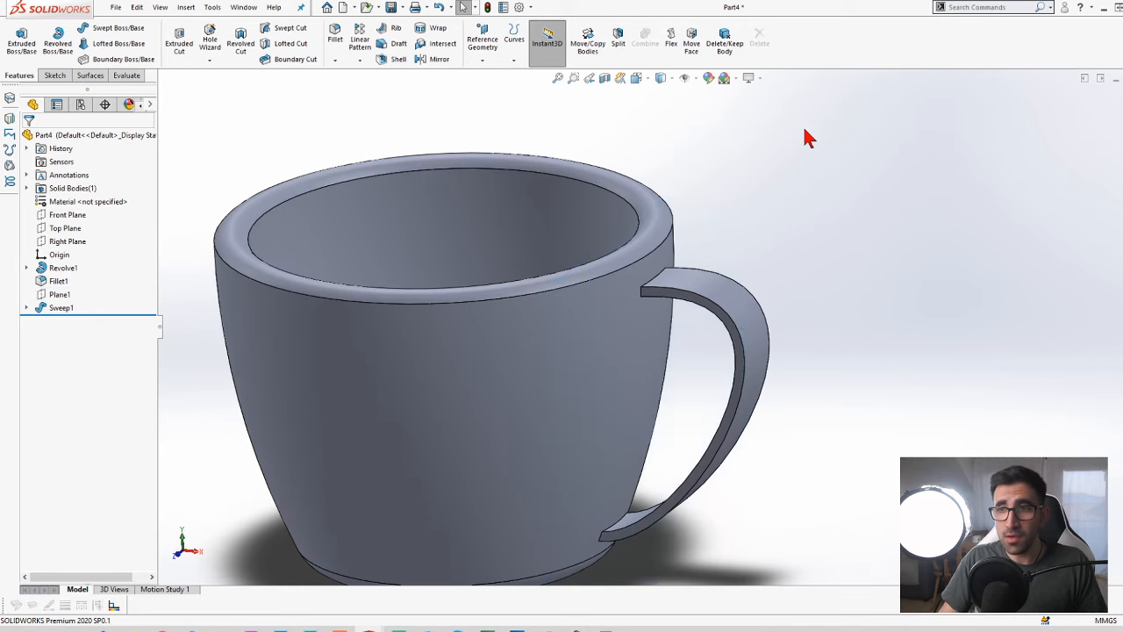
Fillet the edges of the cup handle's outer and inner faces with a 0.2 mm radius
middle_click_drag(747, 447, 694, 448)
scroll(740, 301, "down", 5)
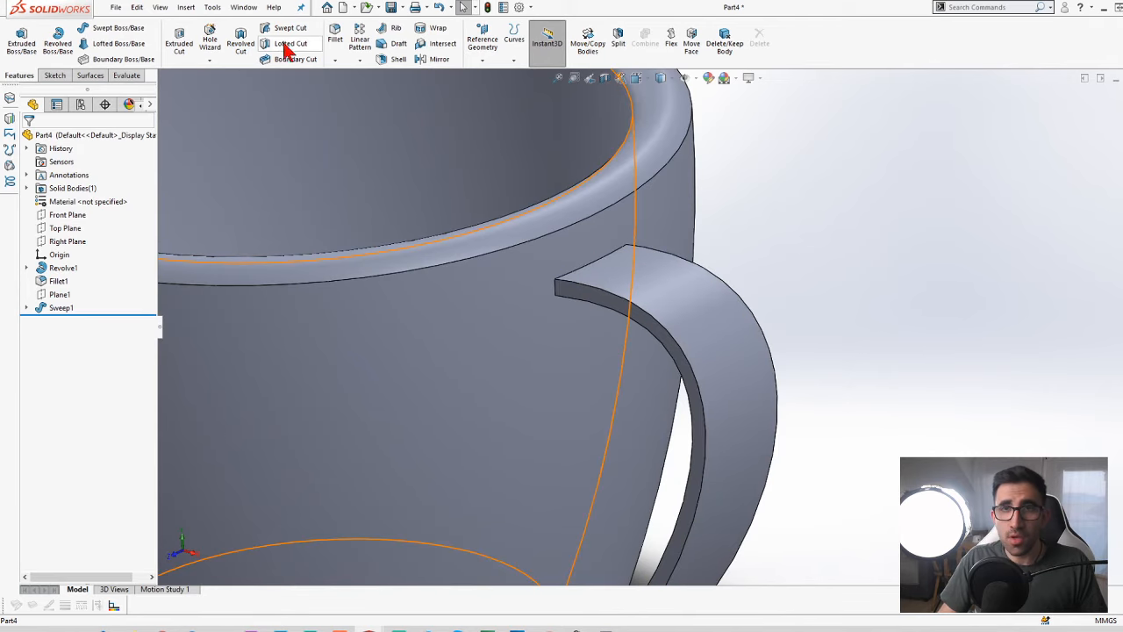
left_click(337, 37)
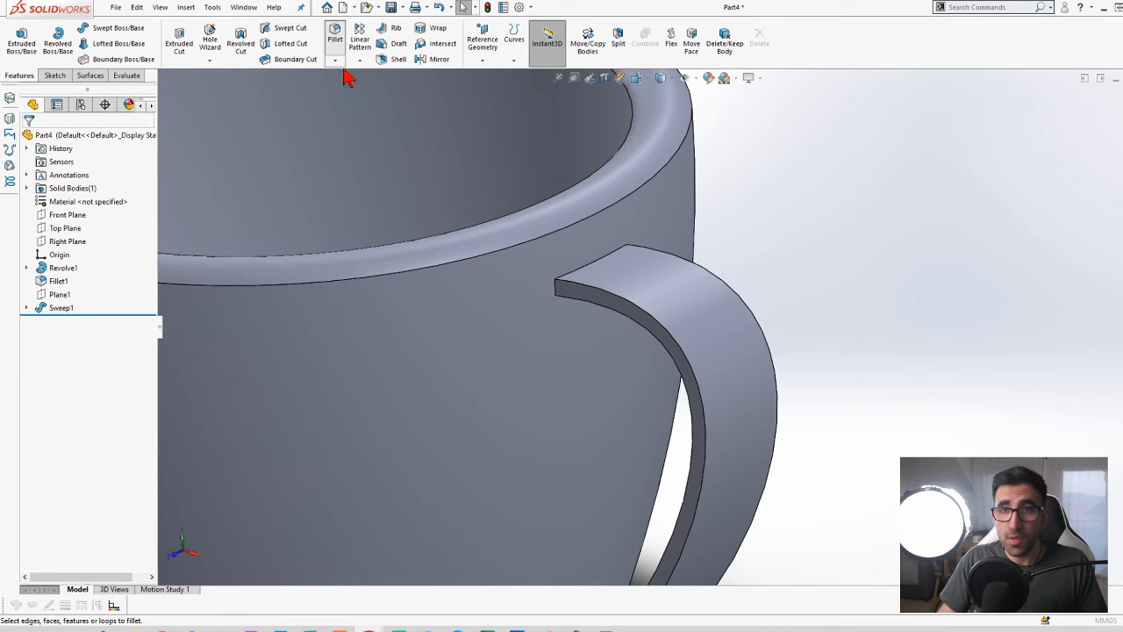
left_click(335, 39)
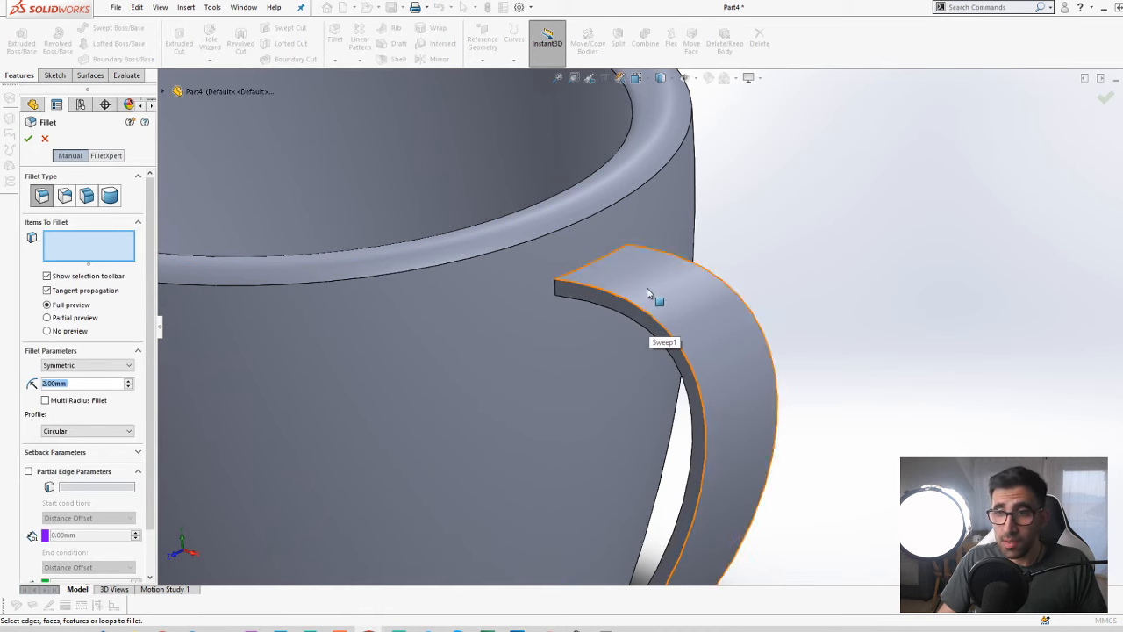
left_click(683, 387)
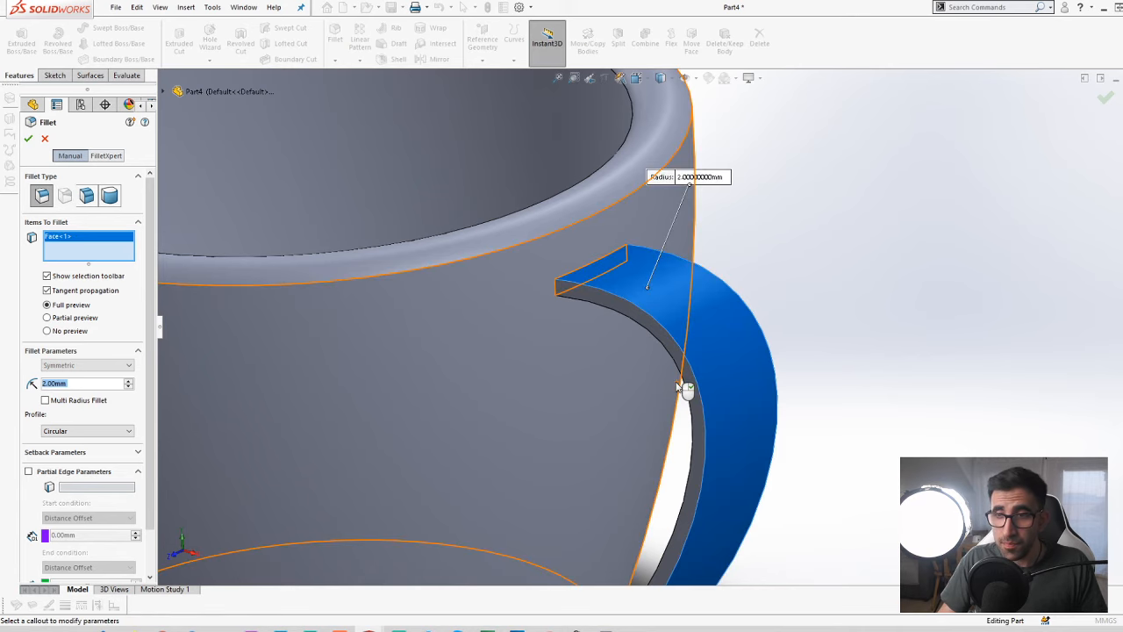
middle_click_drag(684, 389, 830, 134)
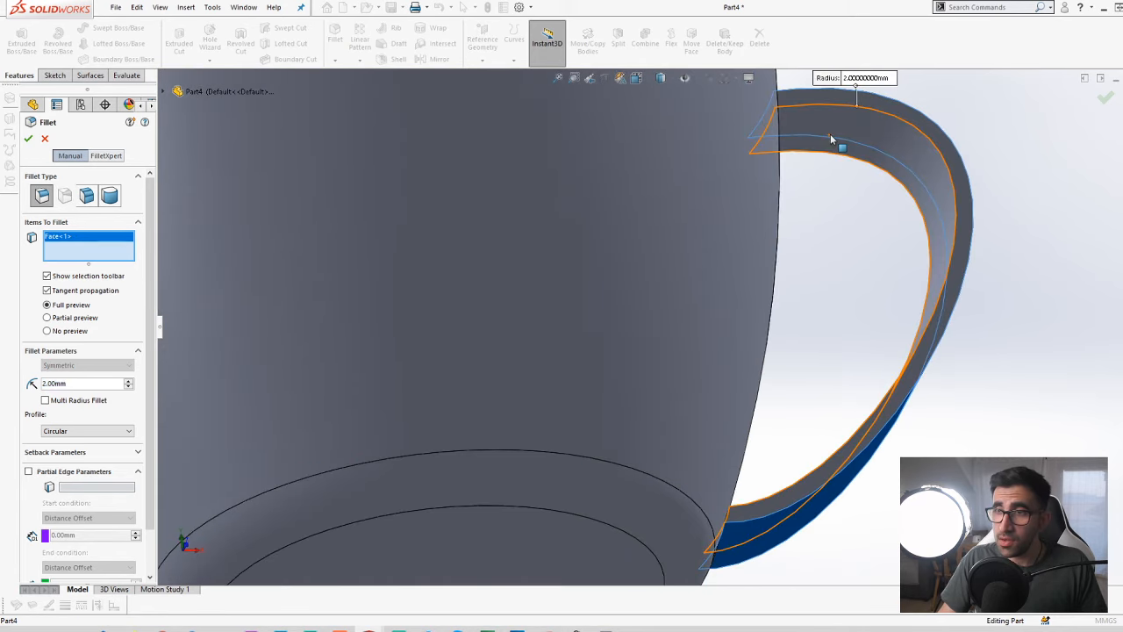
left_click(895, 158)
middle_click_drag(895, 158, 755, 280)
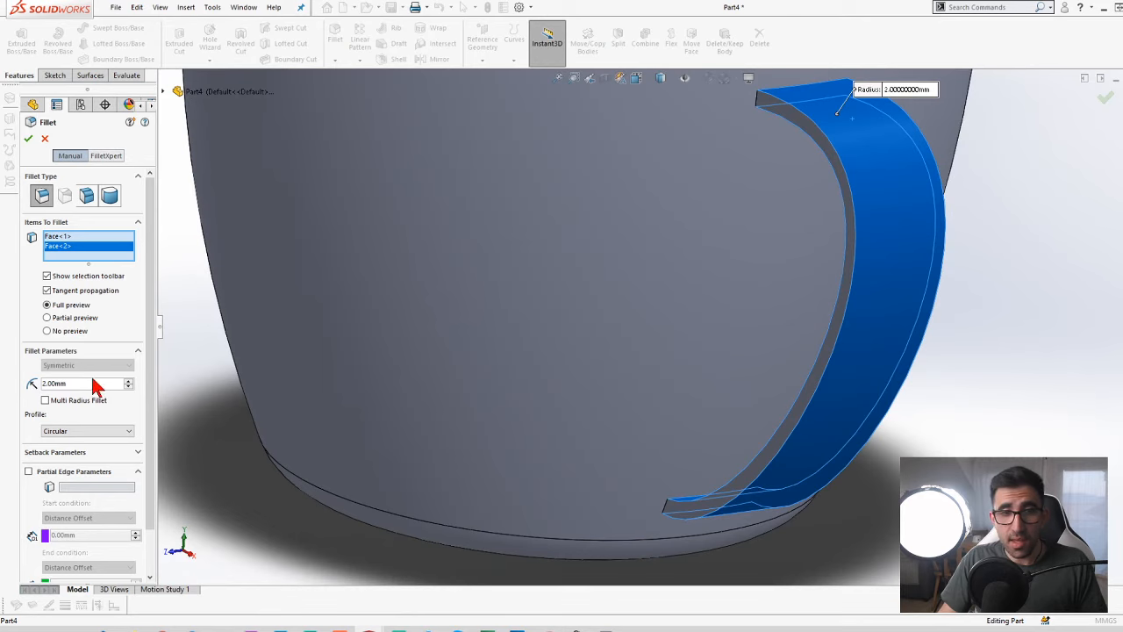
left_click(75, 386)
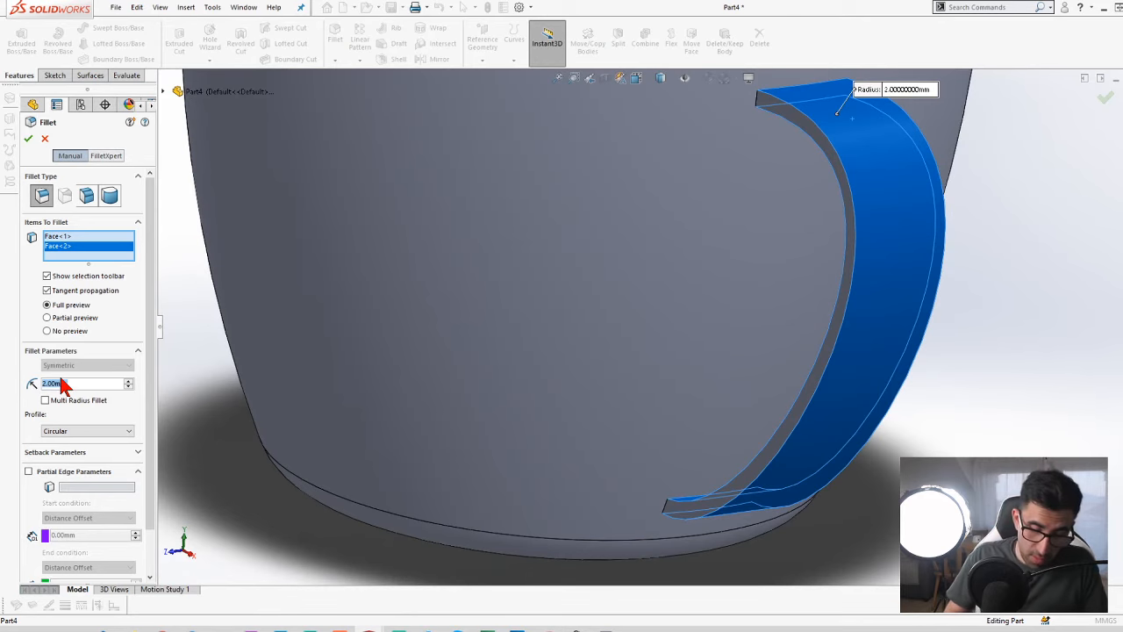
key("BackSpace")
type("0.2")
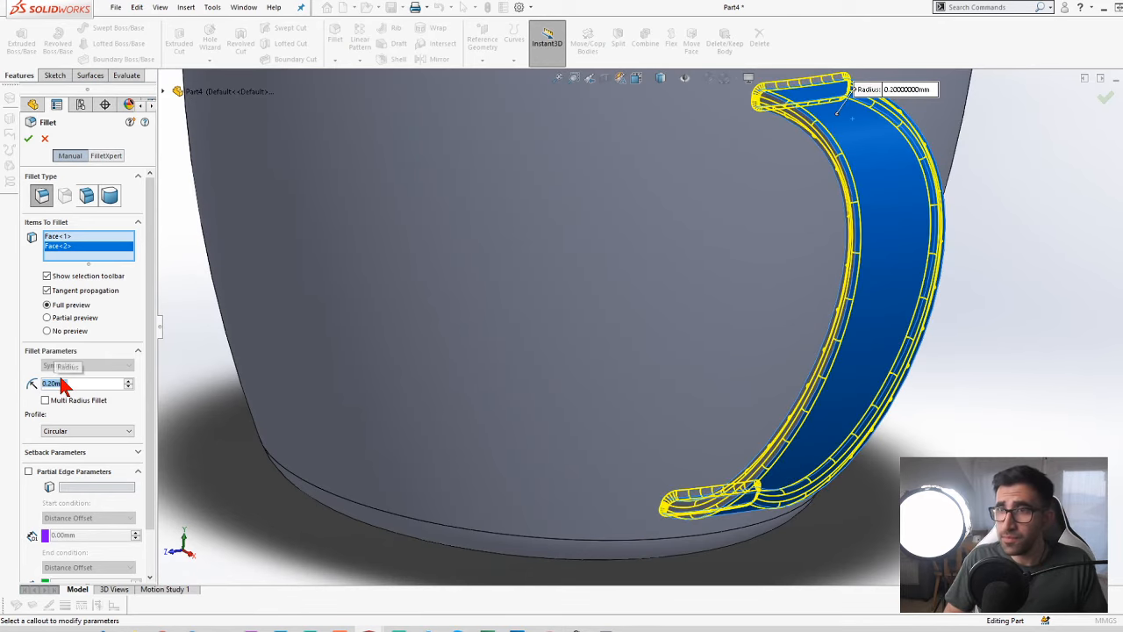
key("Return")
key("Return")
Change the cup's display style to shaded without edges
scroll(785, 319, "up", 5)
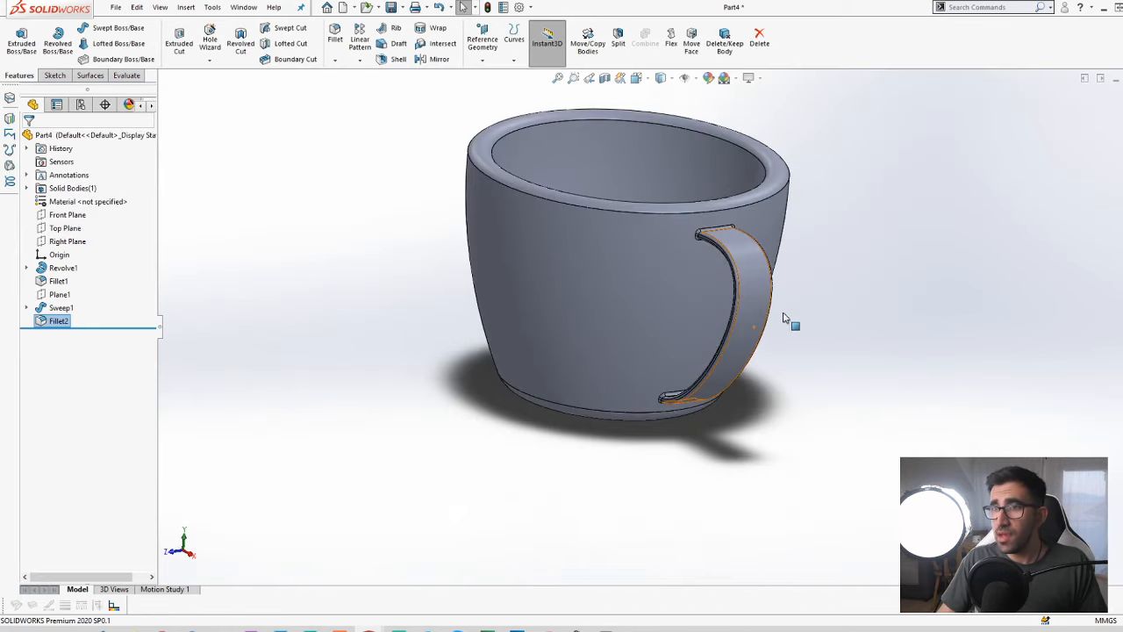
scroll(765, 264, "down", 5)
middle_click_drag(765, 263, 852, 295)
scroll(468, 296, "up", 3)
scroll(433, 238, "down", 4)
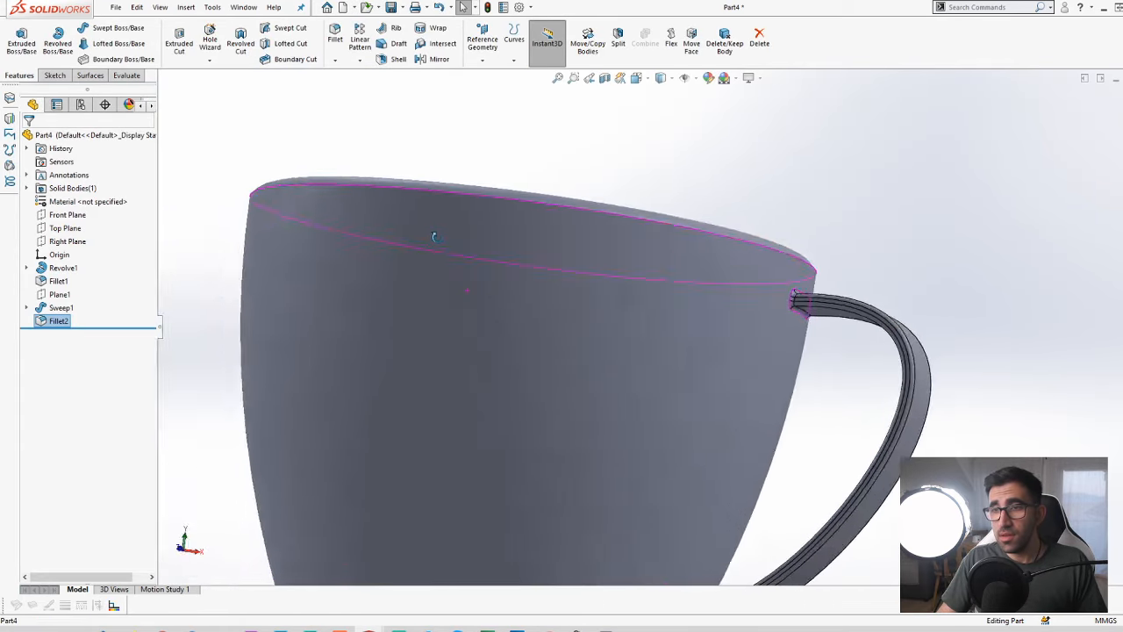
middle_click_drag(434, 238, 494, 327)
scroll(445, 205, "up", 4)
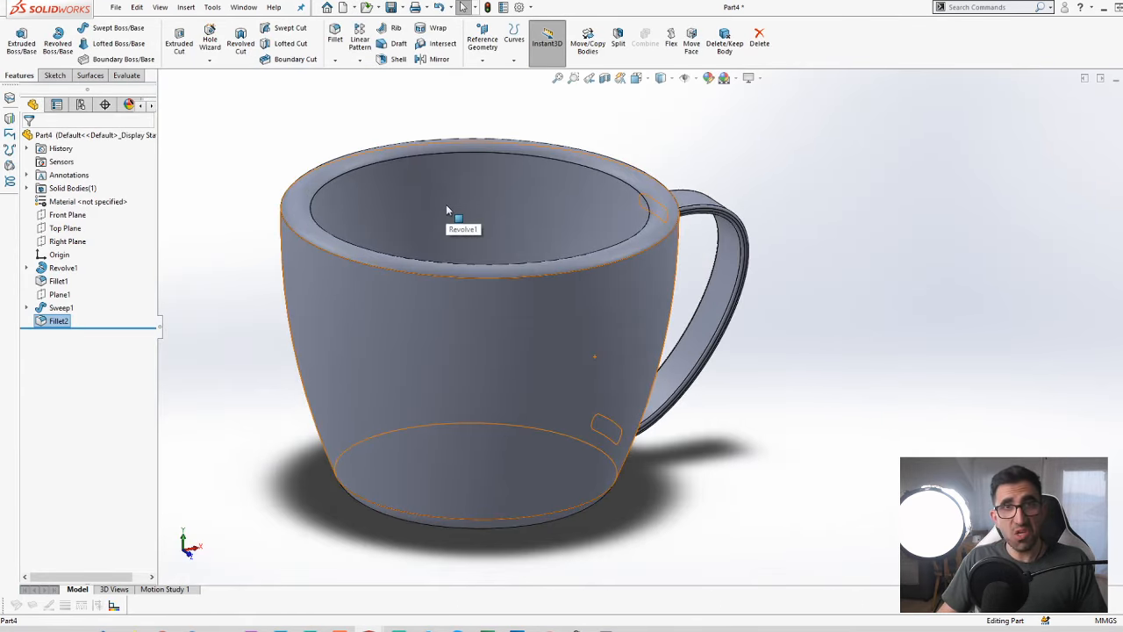
mouse_move(662, 80)
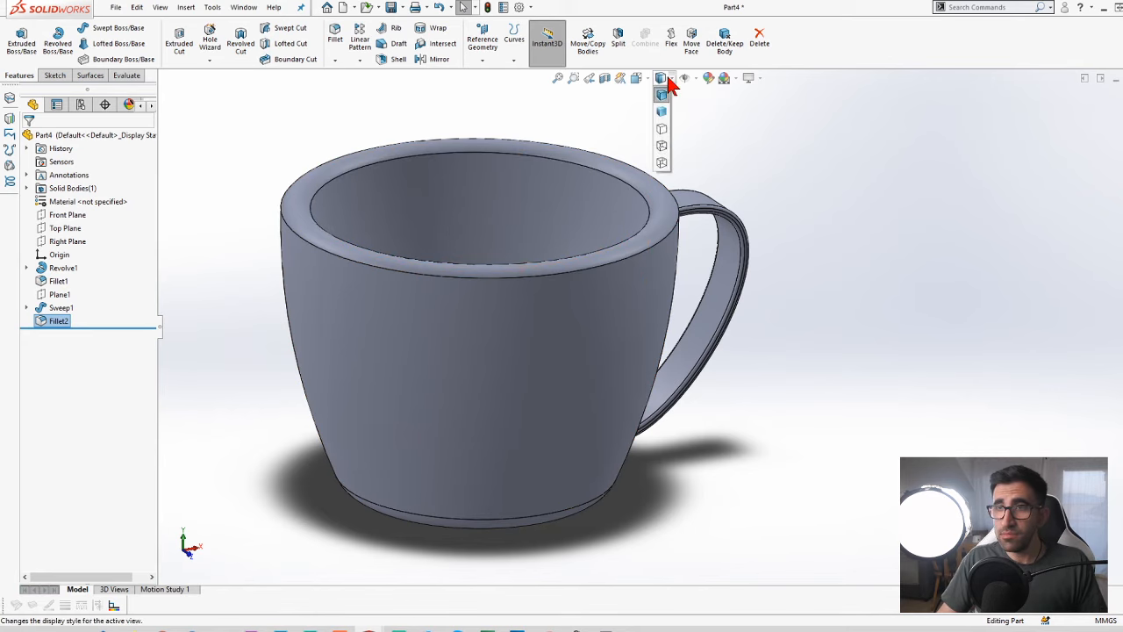
left_click(661, 112)
mouse_move(526, 296)
middle_mouse_down()
mouse_move(467, 240)
mouse_move(539, 321)
middle_mouse_up()
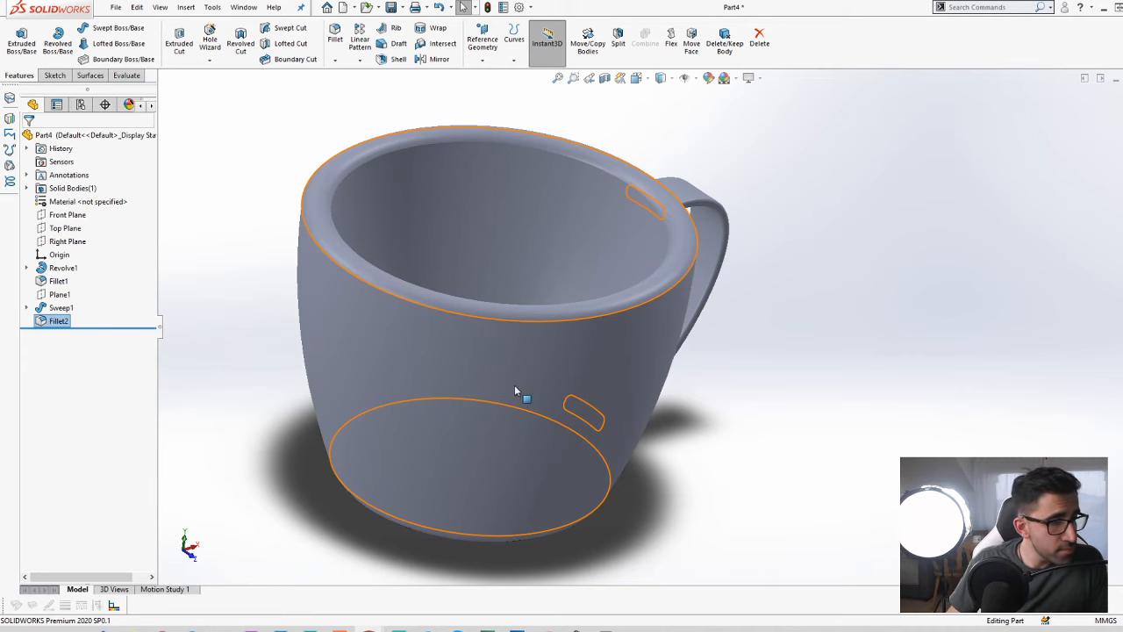
key("Escape")
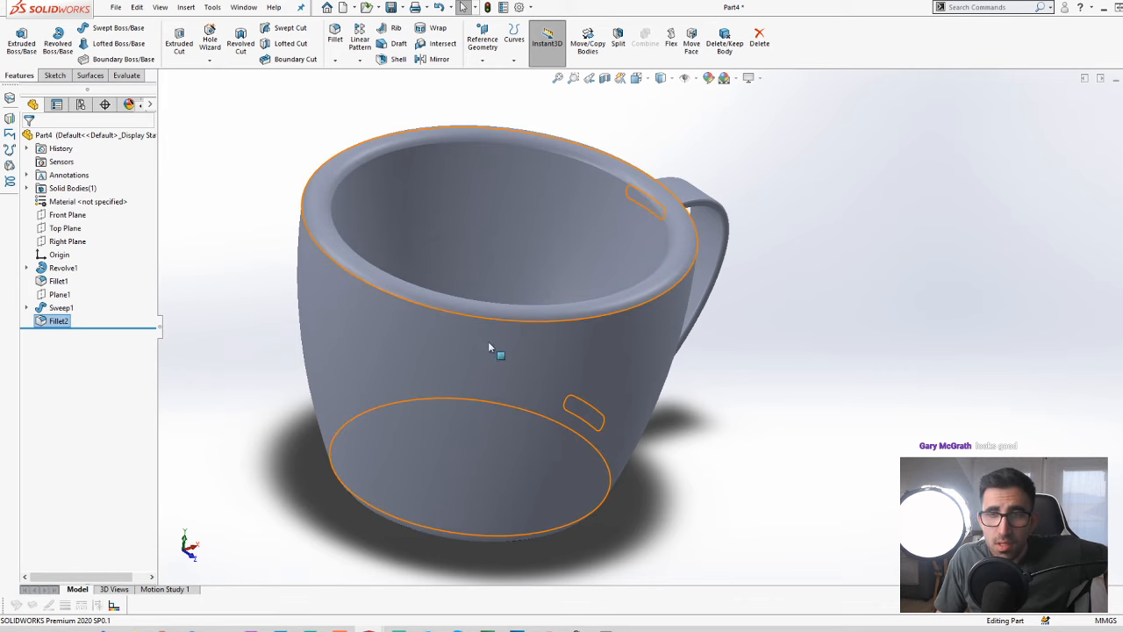
middle_click_drag(492, 349, 532, 328)
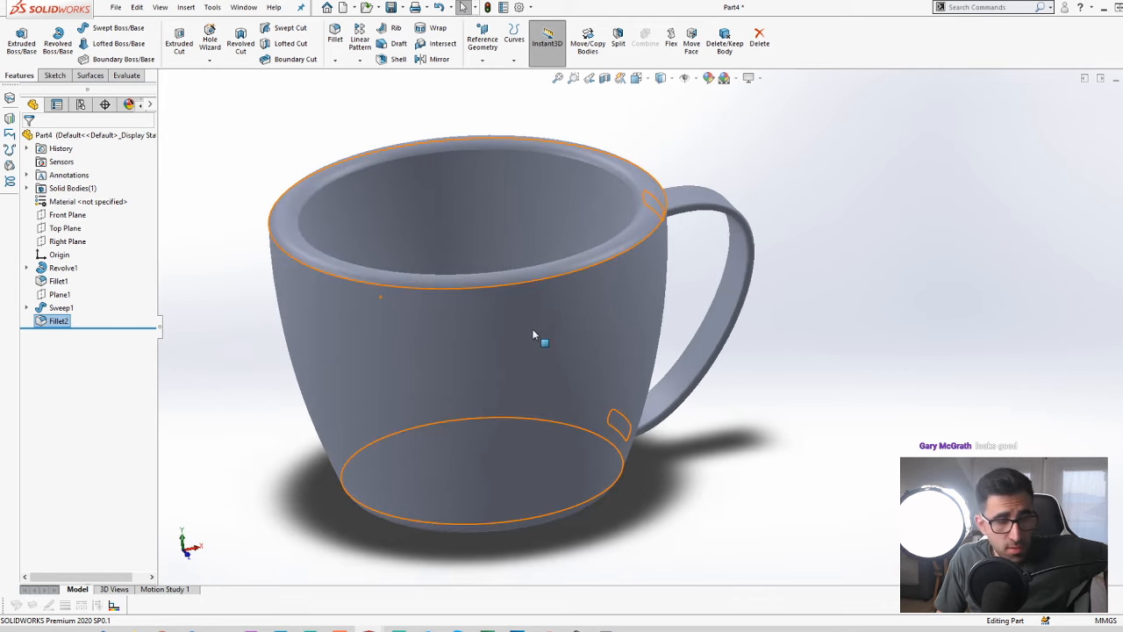
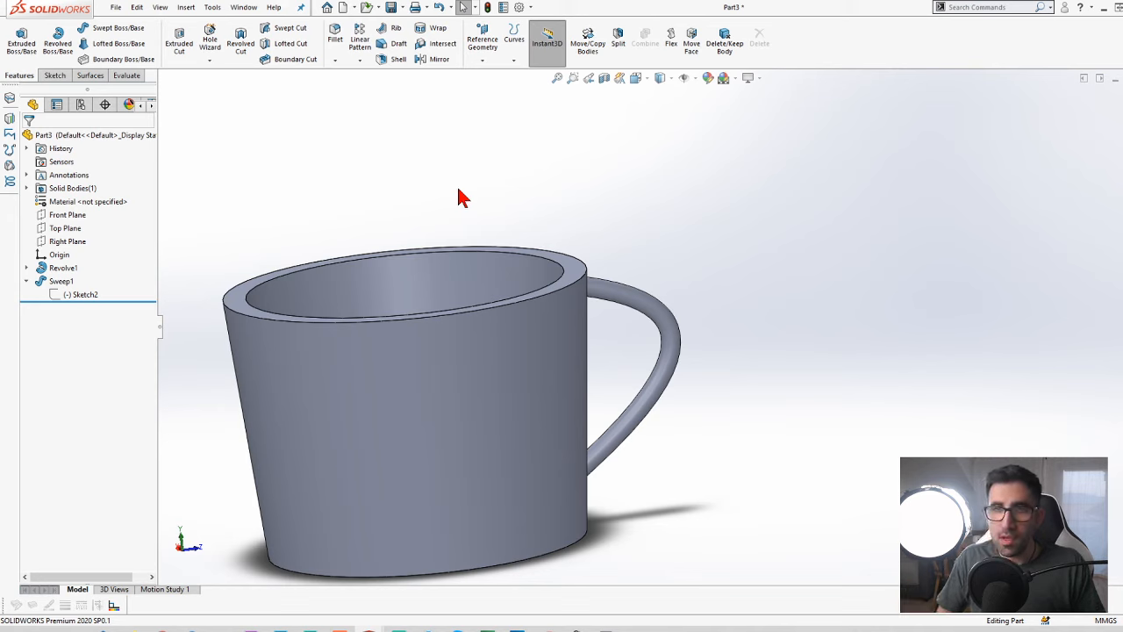
Run Performance Evaluation on the mug in Part3 to examine the rebuild time of each feature
left_click(125, 76)
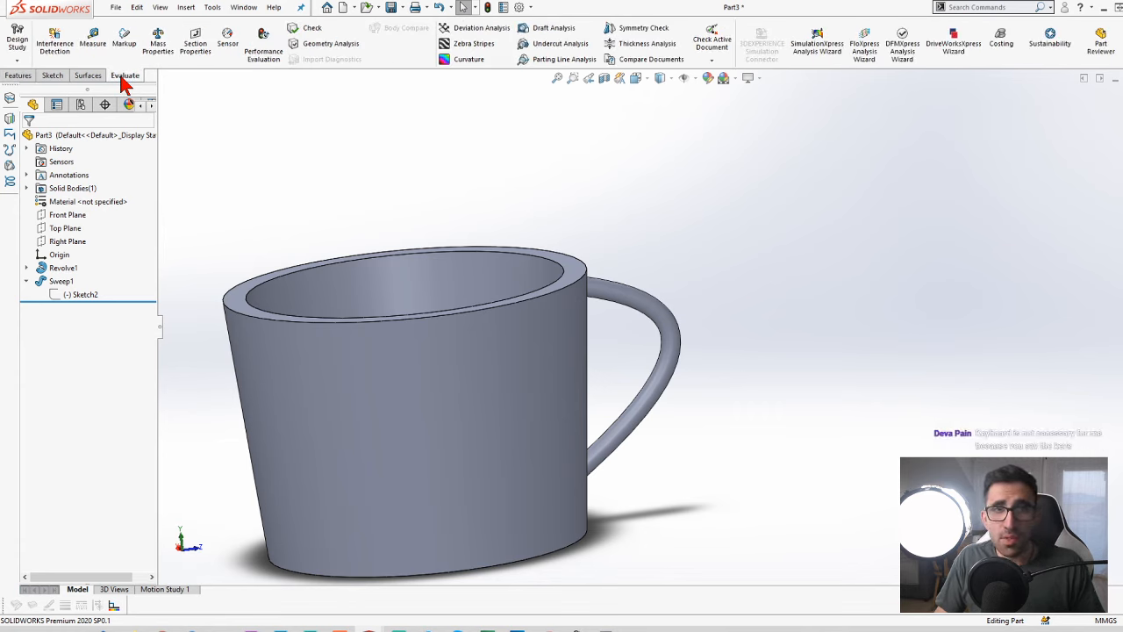
left_click(264, 51)
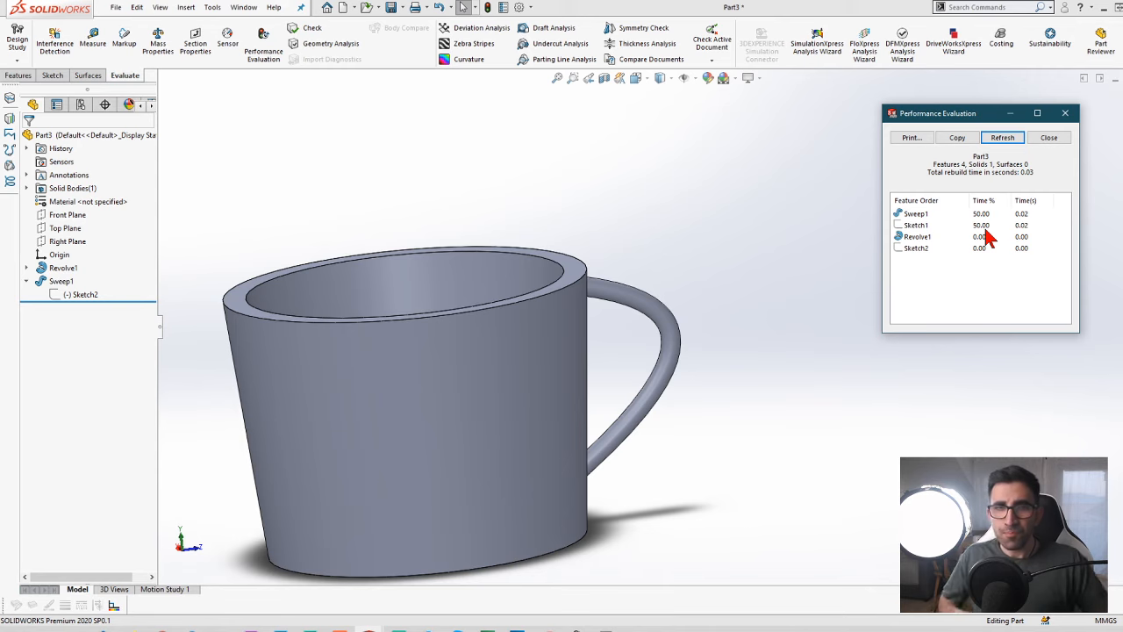
left_click(468, 193)
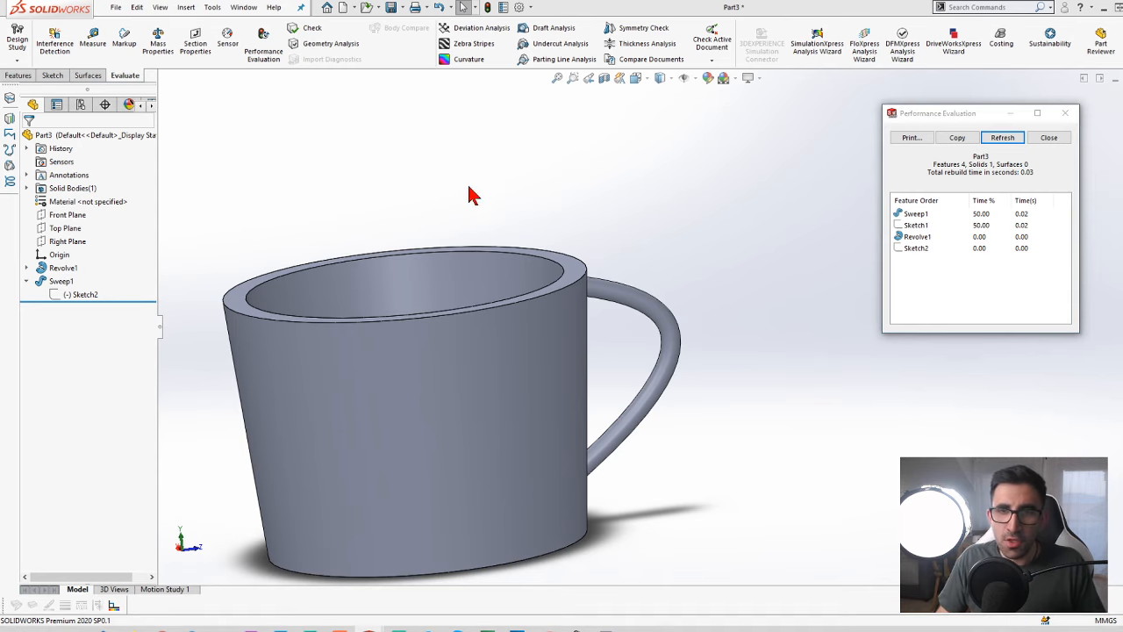
key("z")
left_click(26, 281)
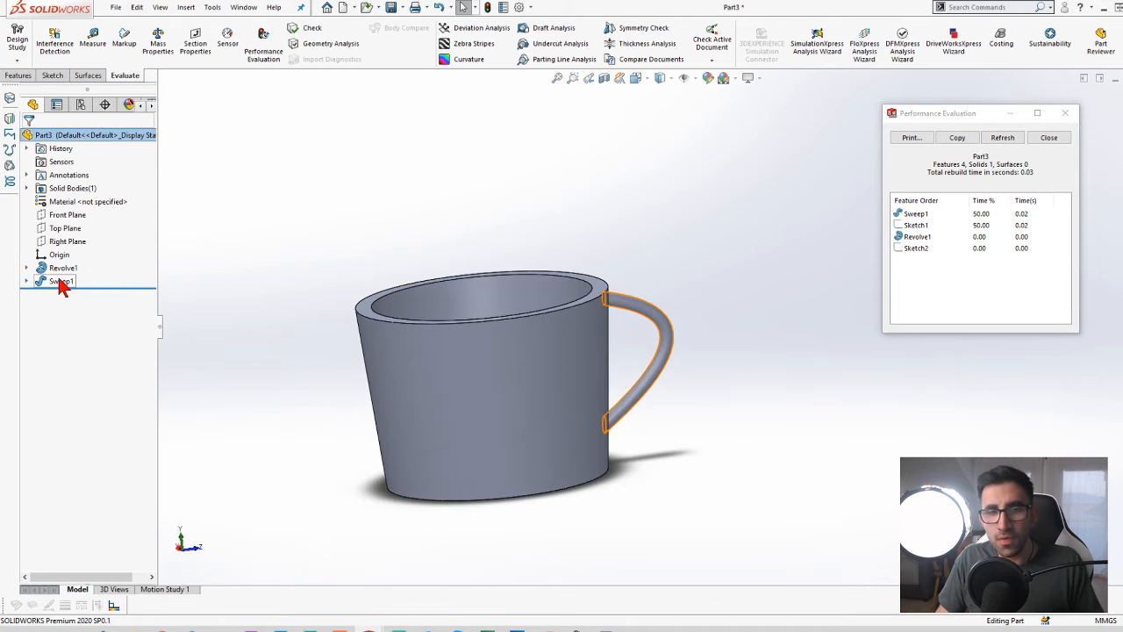
Switch to the Assem1 boat assembly among the open documents
key("ctrl+Tab")
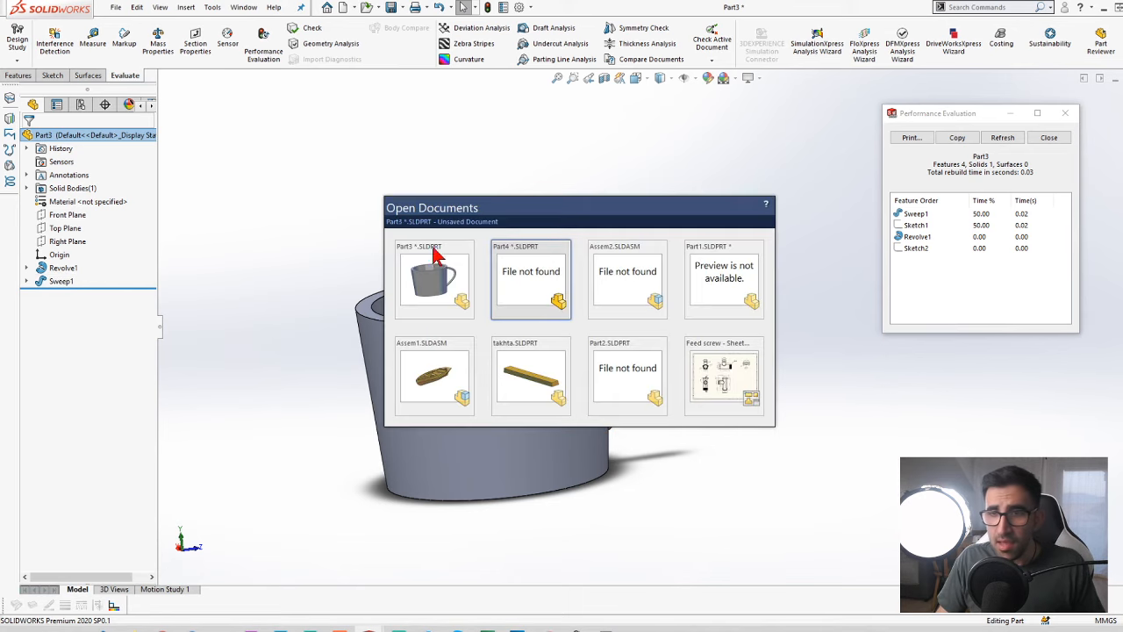
left_click(435, 376)
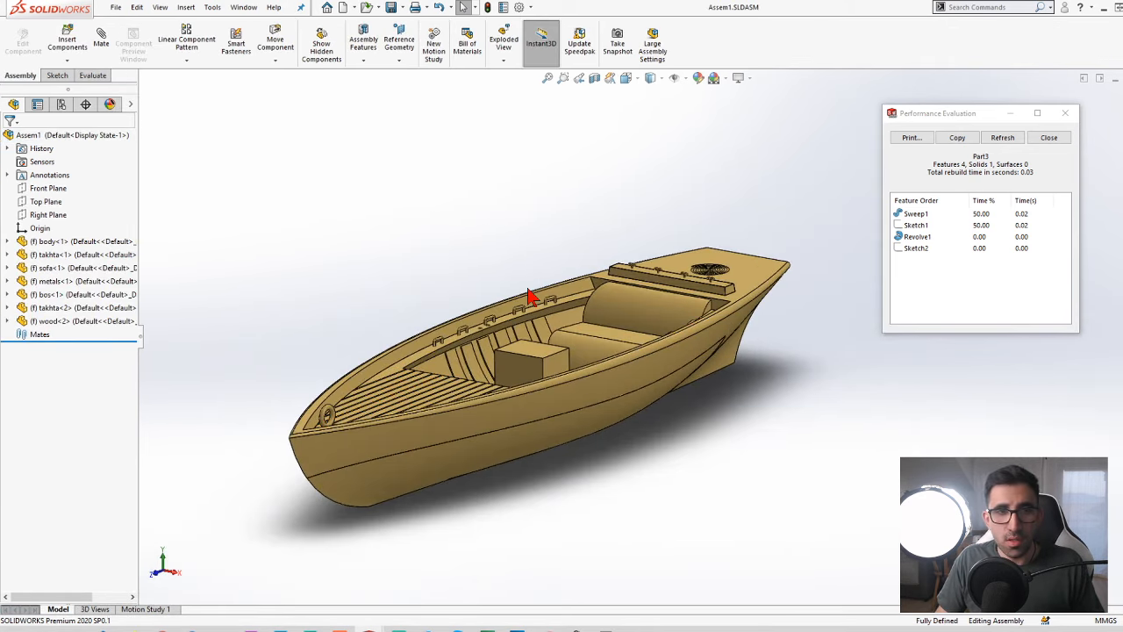
key("ctrl+Tab")
key("Escape")
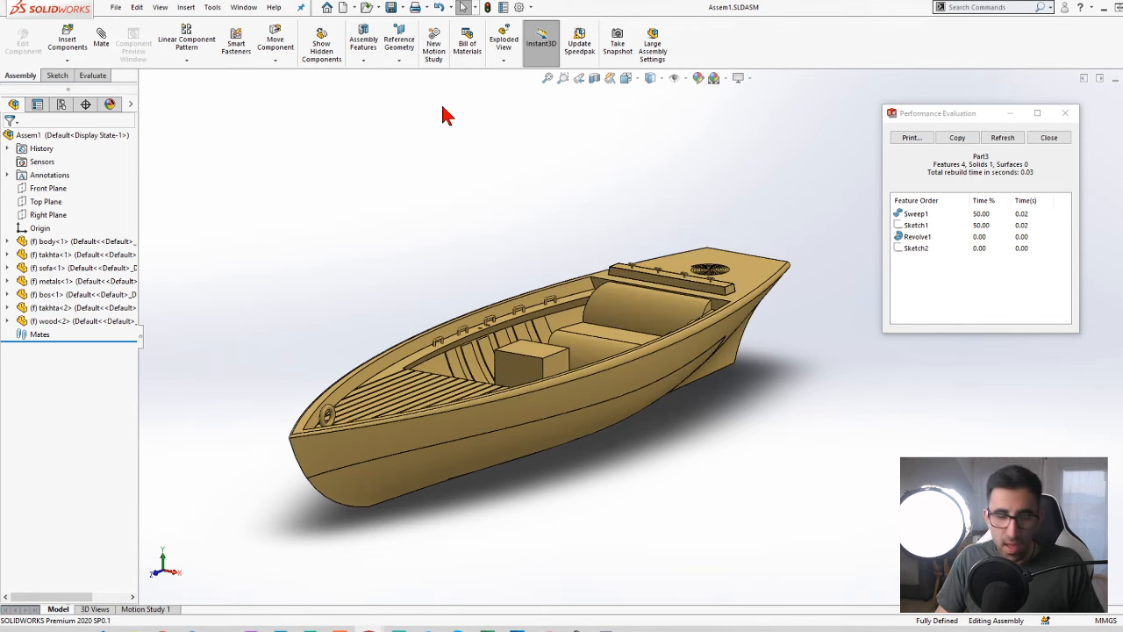
Open the Adjustable Wrench (1) part from the recent documents
key("ctrl+F2")
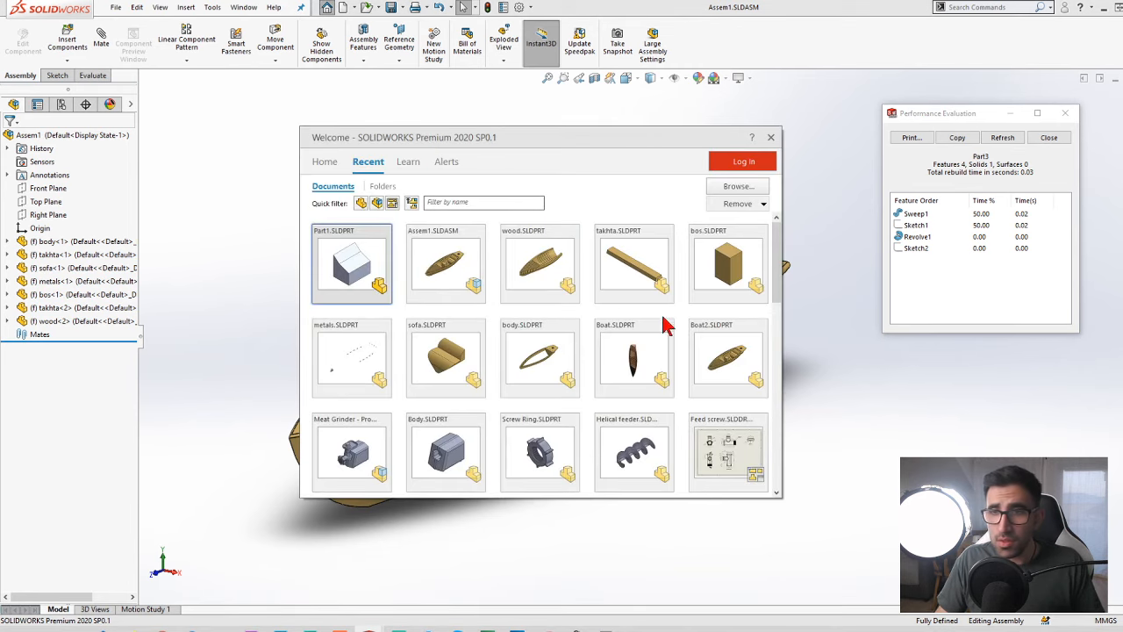
scroll(465, 281, "down", 3)
scroll(465, 347, "down", 4)
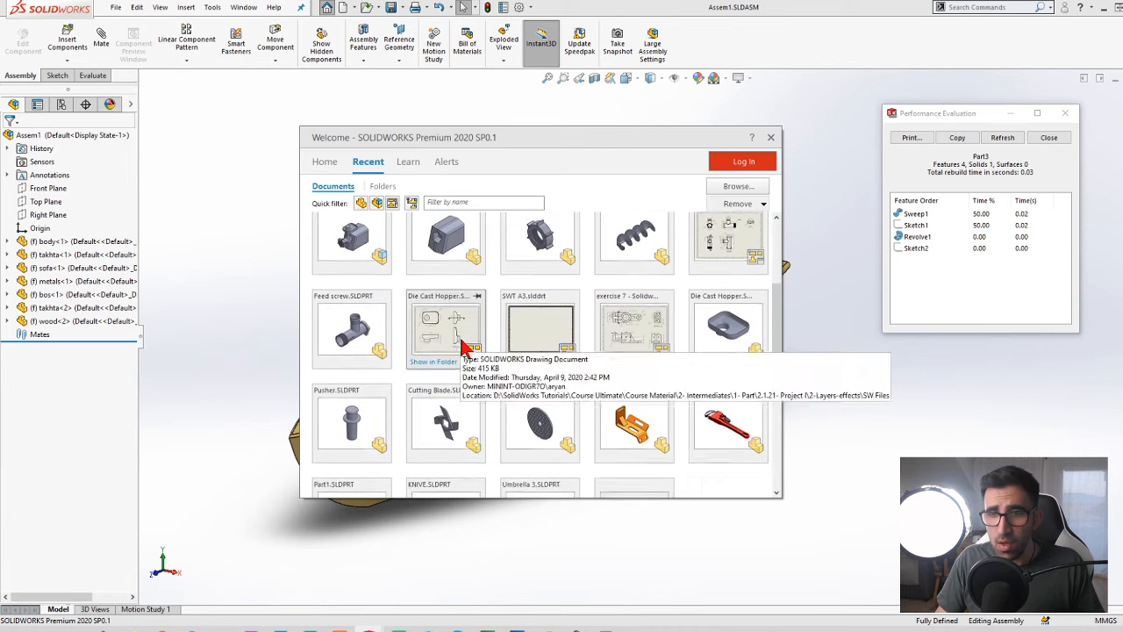
scroll(465, 347, "up", 2)
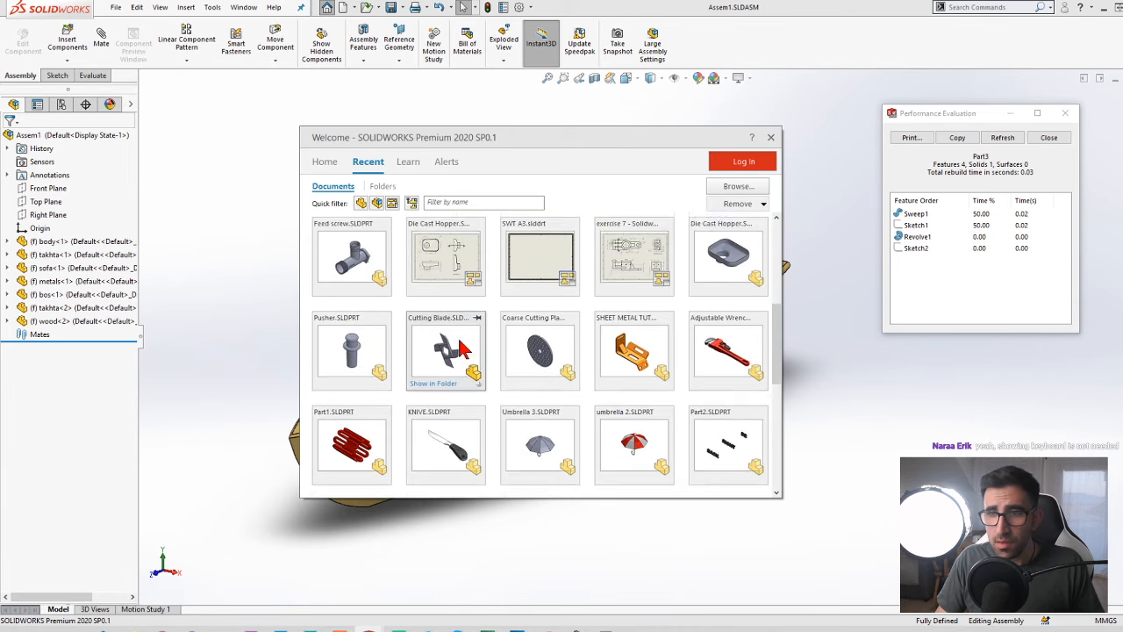
key("Escape")
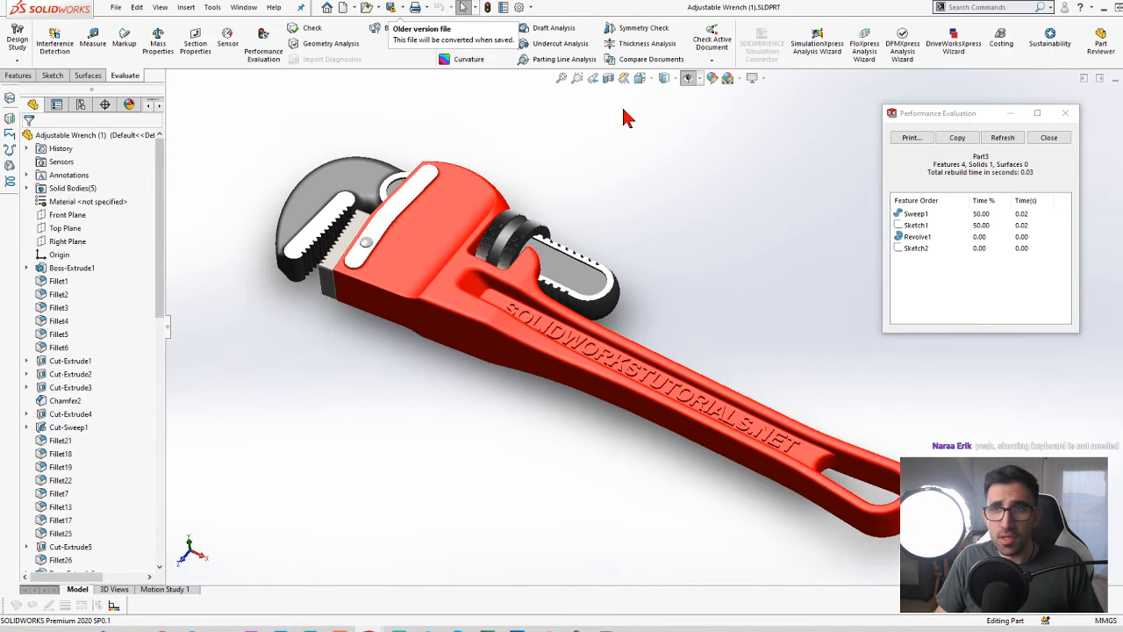
Review the wrench's feature history and run Performance Evaluation on it to examine the features' rebuild times
left_click_drag(162, 296, 167, 511)
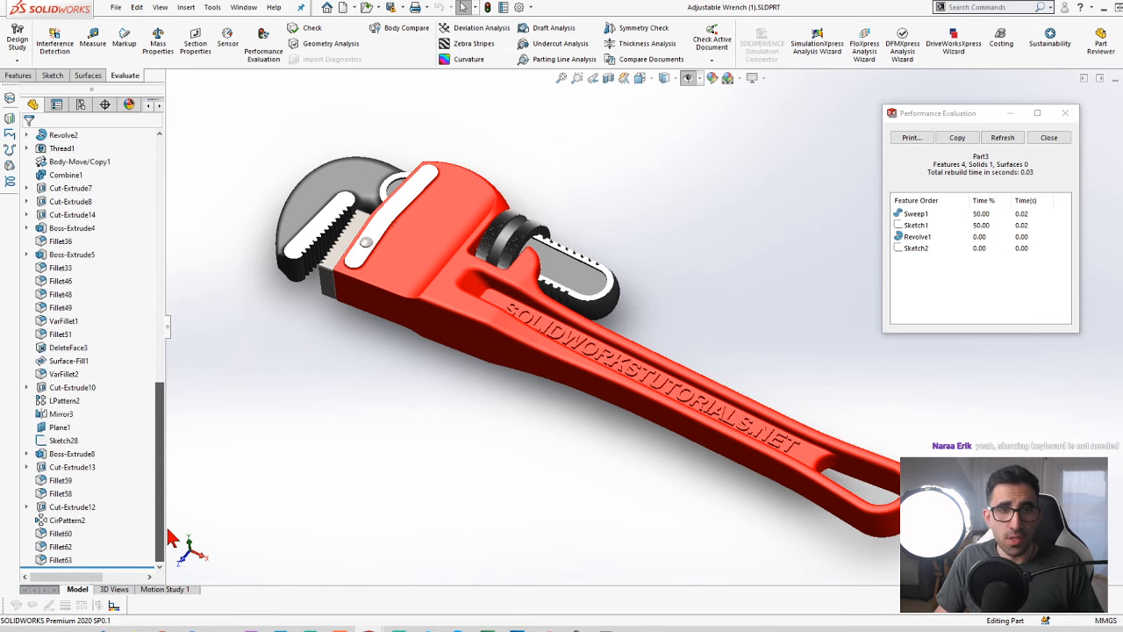
left_click(1066, 120)
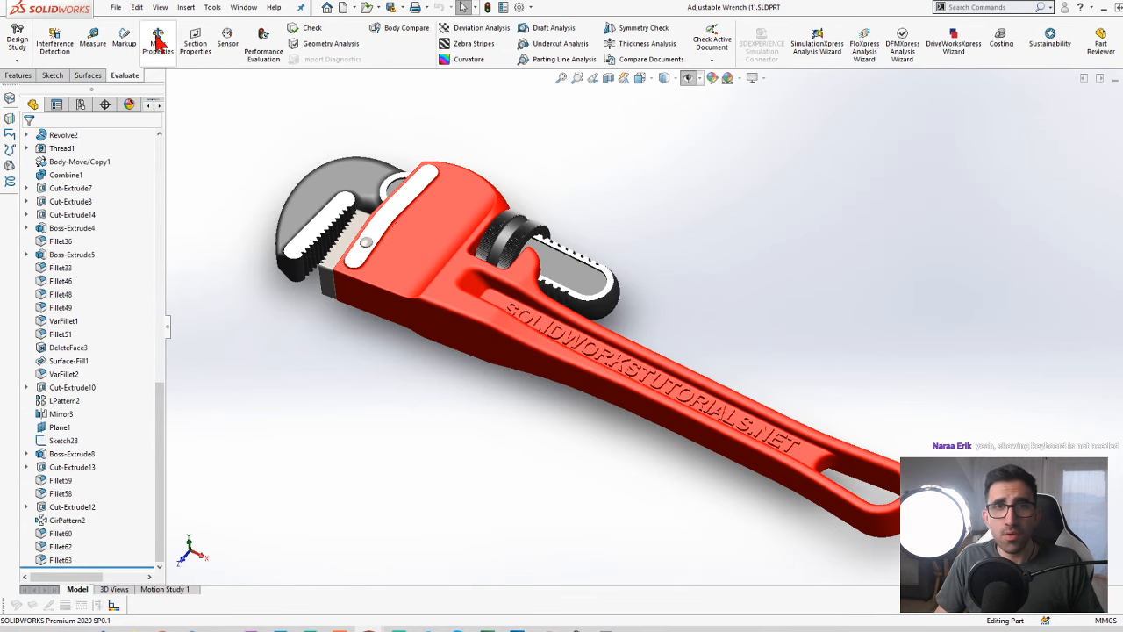
left_click(263, 39)
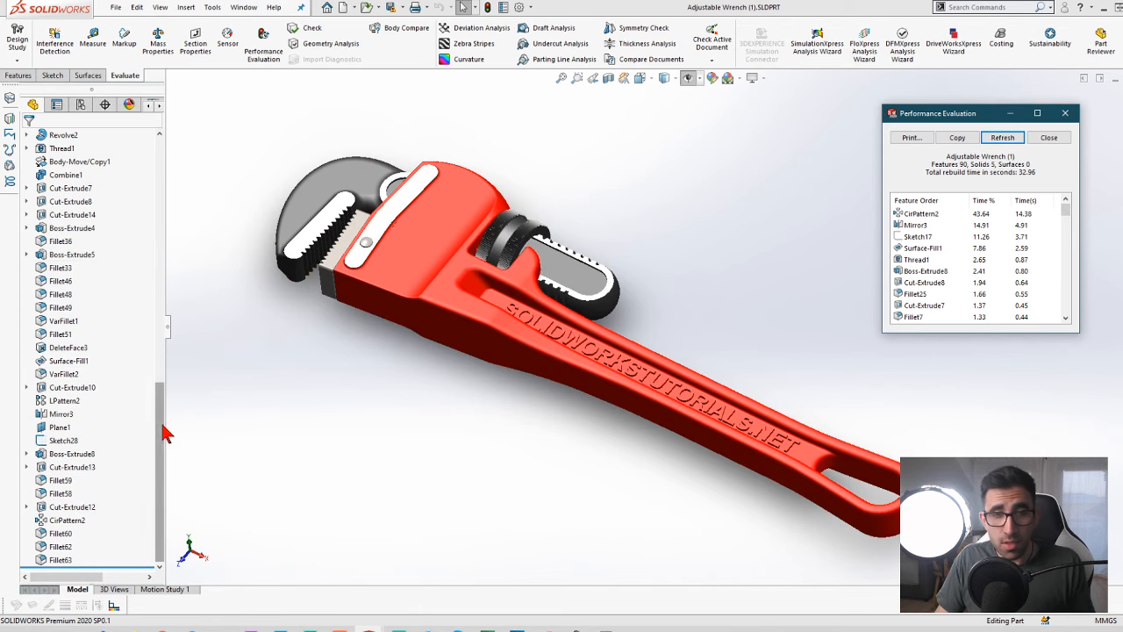
left_click_drag(160, 473, 161, 207)
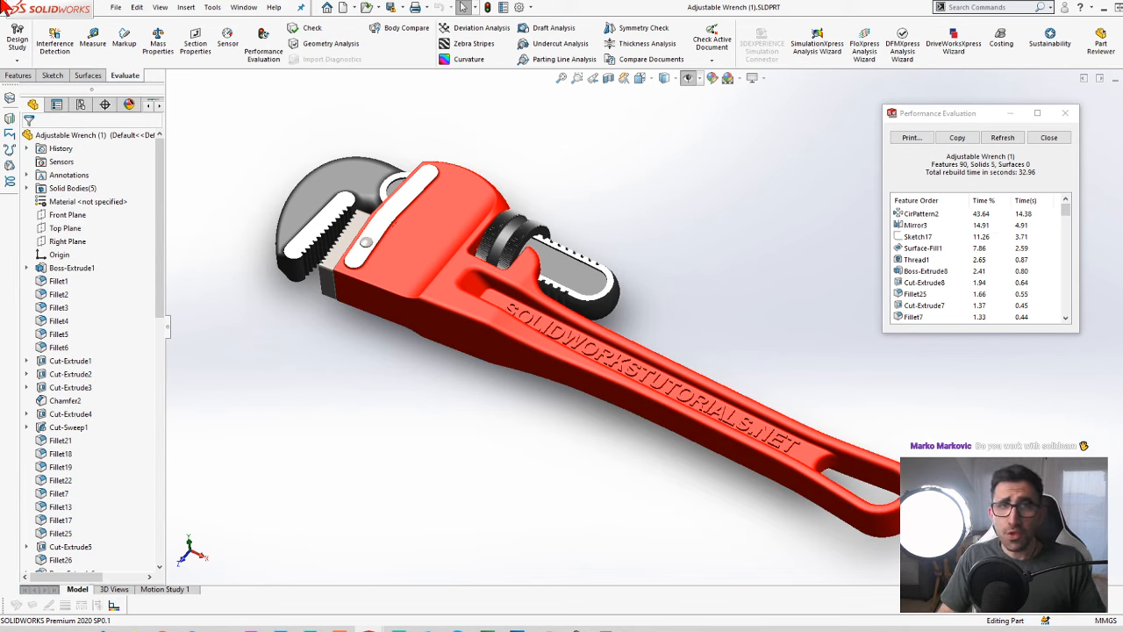
Return to the mug in Part3 and close the Performance Evaluation results
left_click(18, 75)
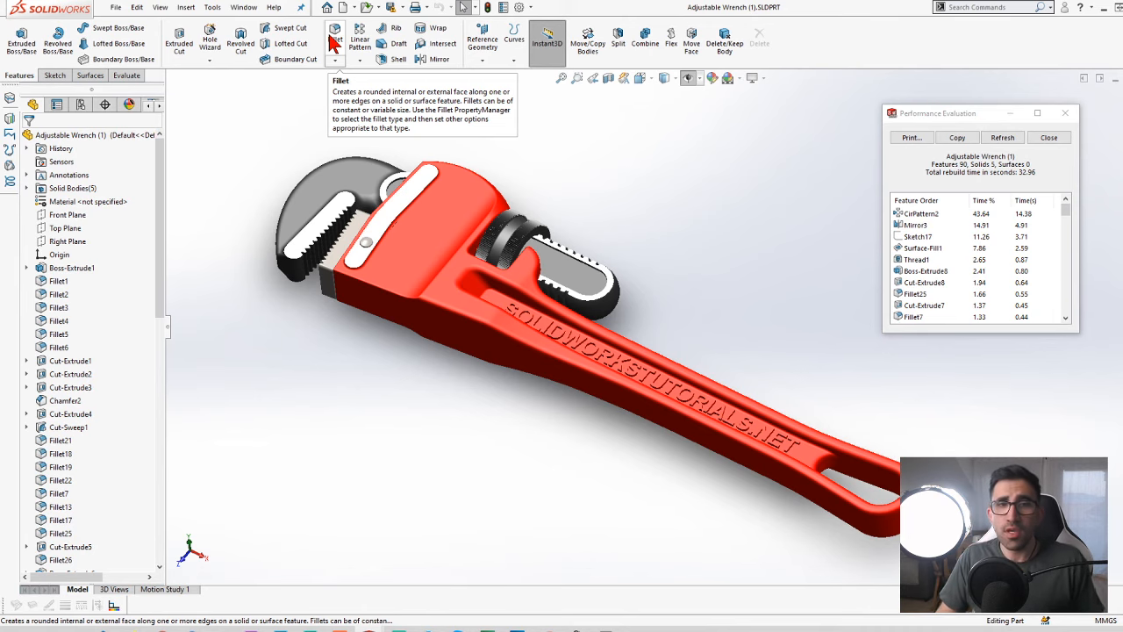
key("ctrl+Tab")
key("ctrl+Tab")
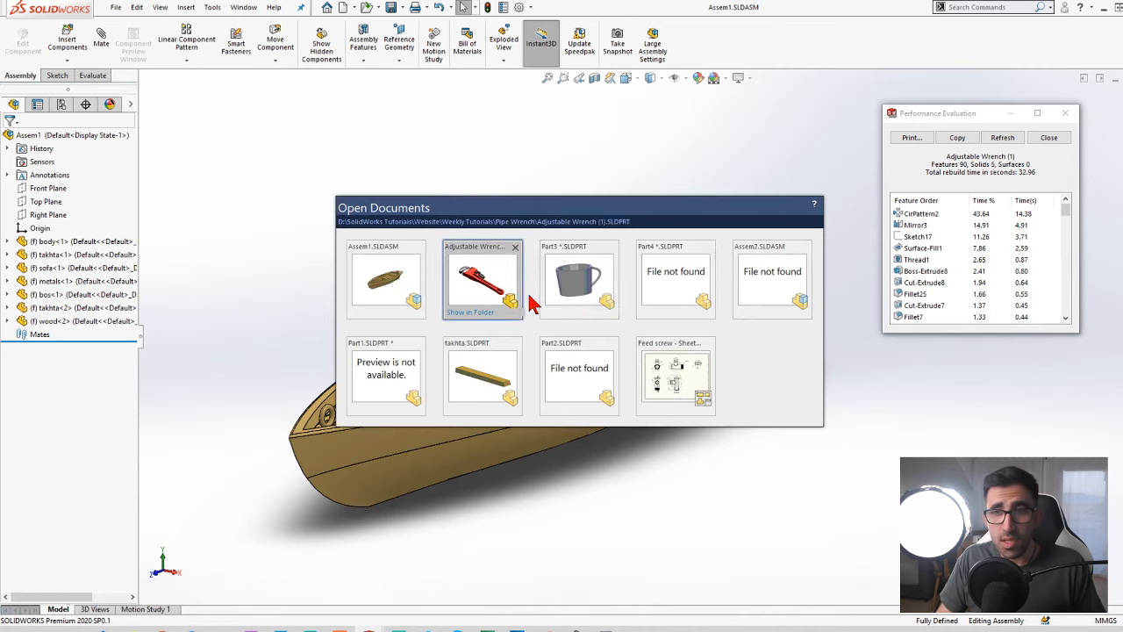
left_click(579, 274)
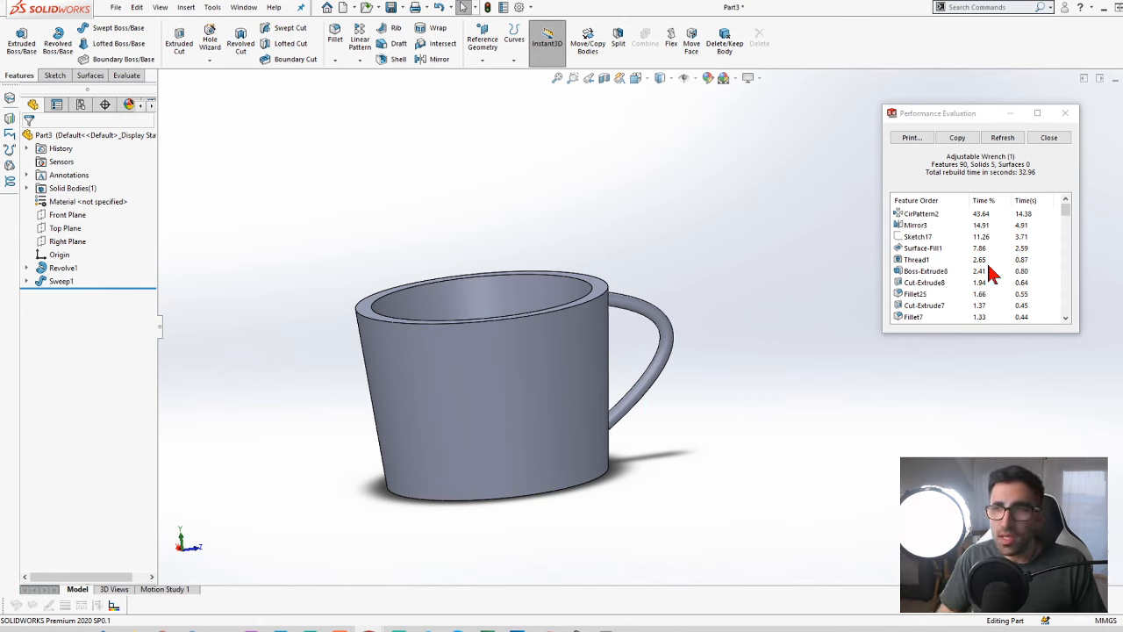
left_click(1065, 113)
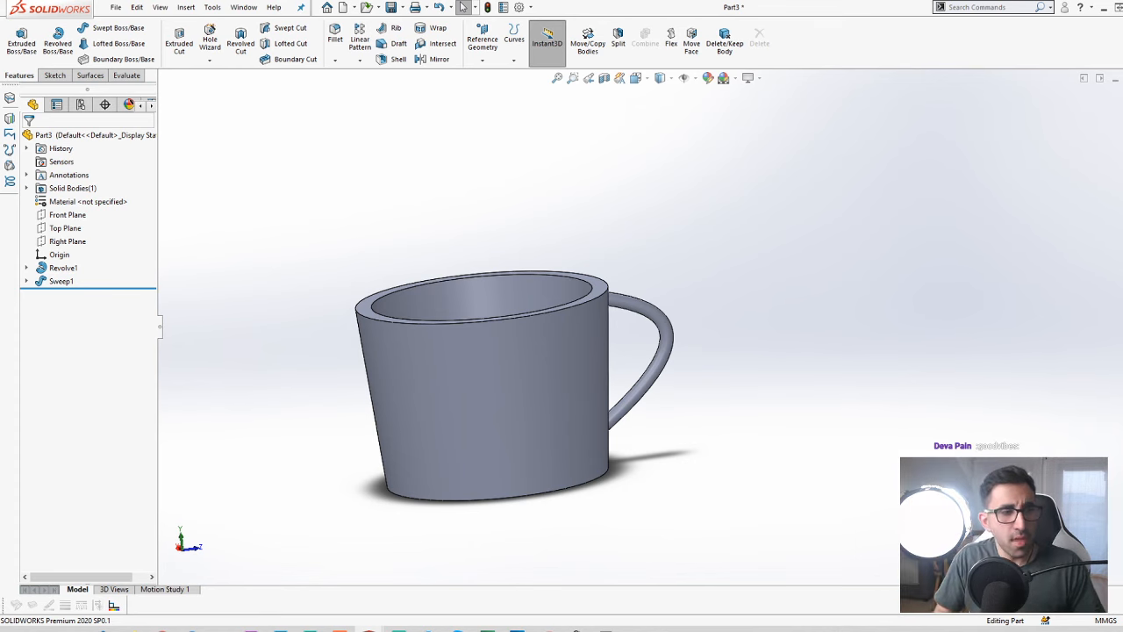
left_click(478, 46)
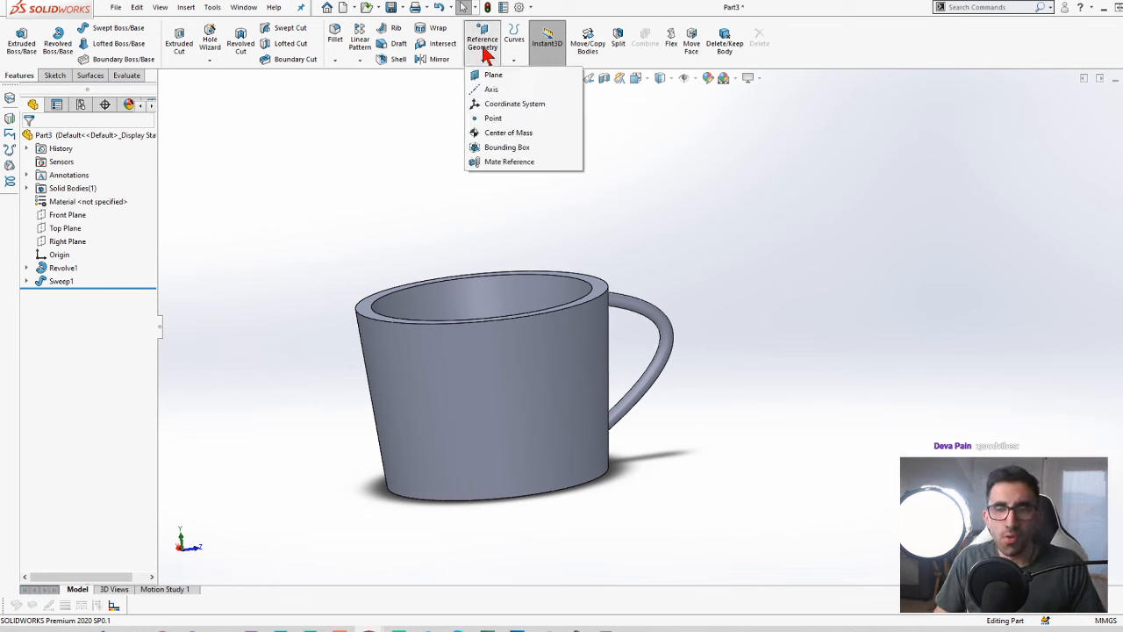
left_click(691, 261)
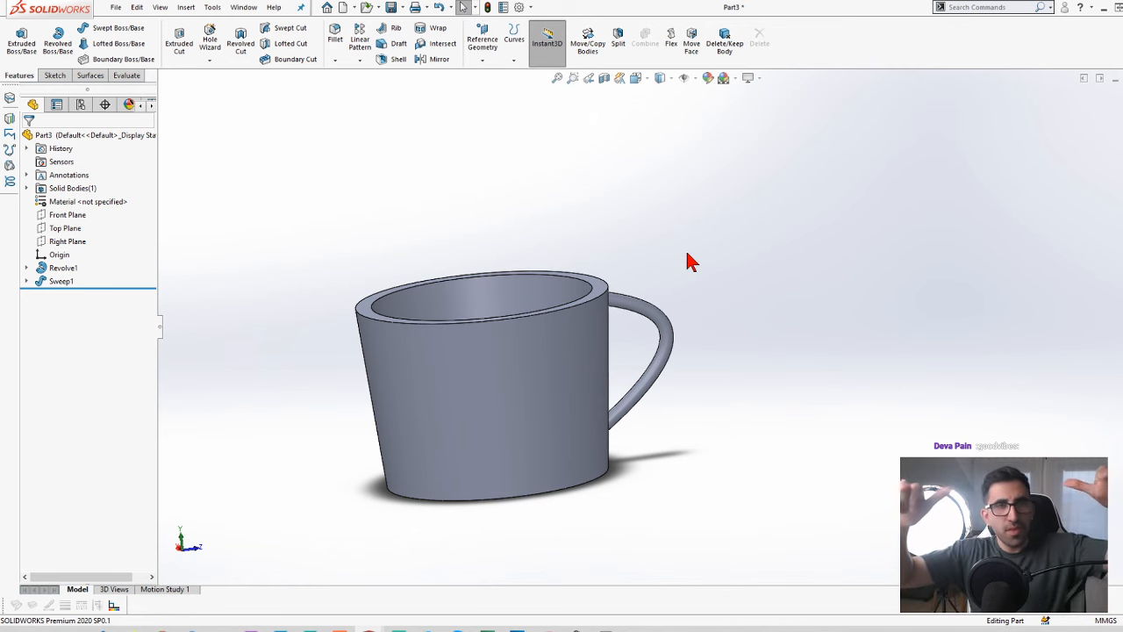